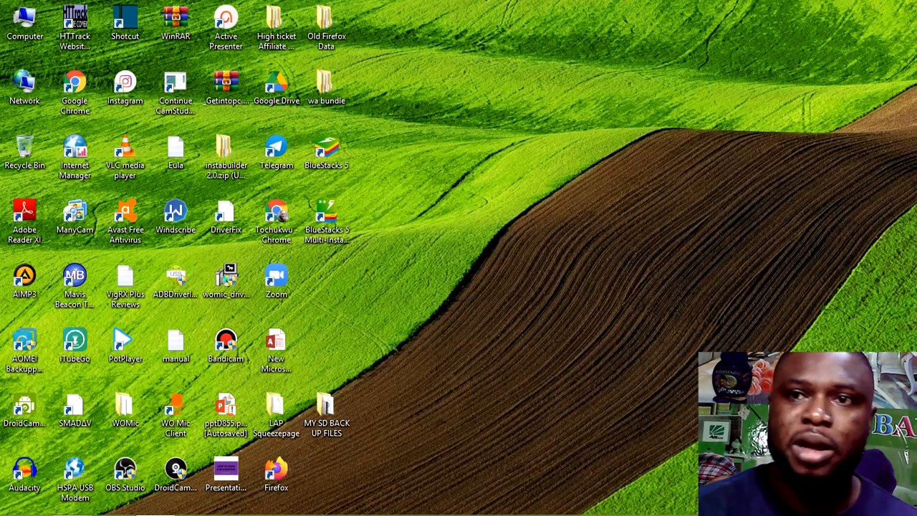
Bring up Chrome from the taskbar, showing the Fiverr home page
mouse_move(707, 515)
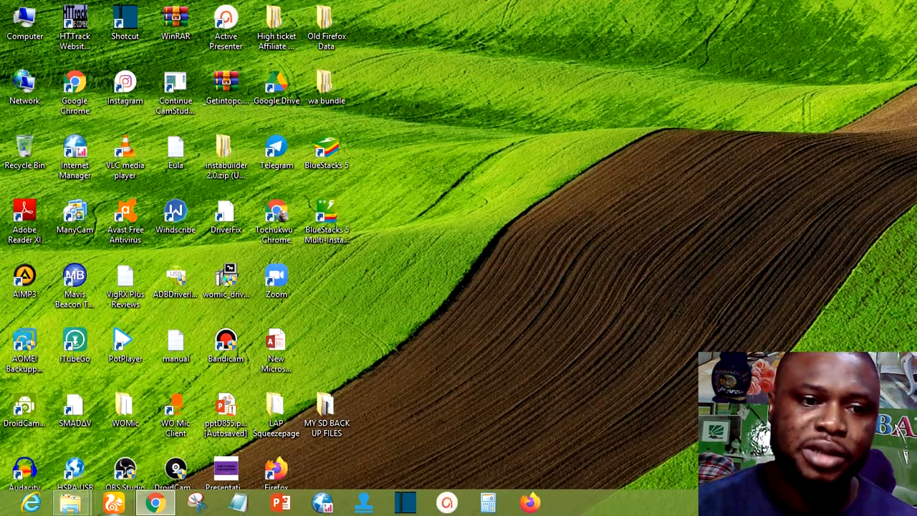
left_click(155, 504)
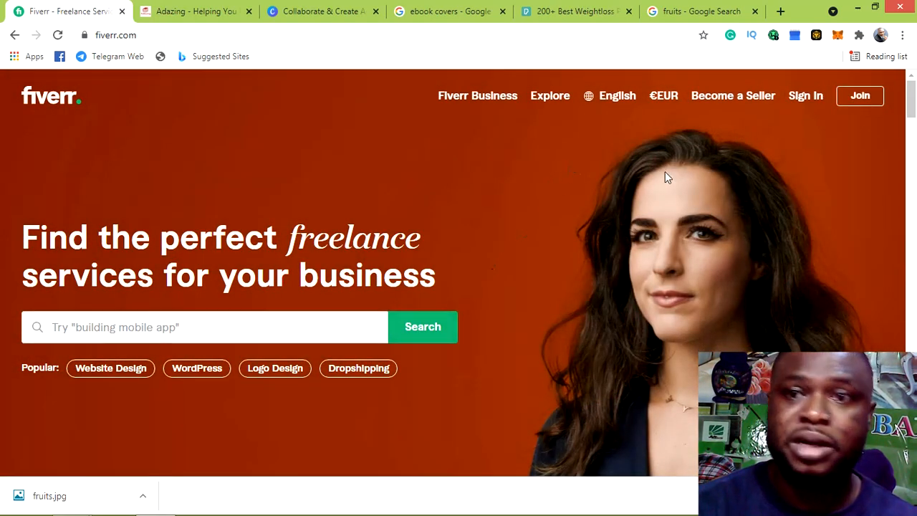
Sign in to Fiverr with the browser's saved credentials
left_click(804, 100)
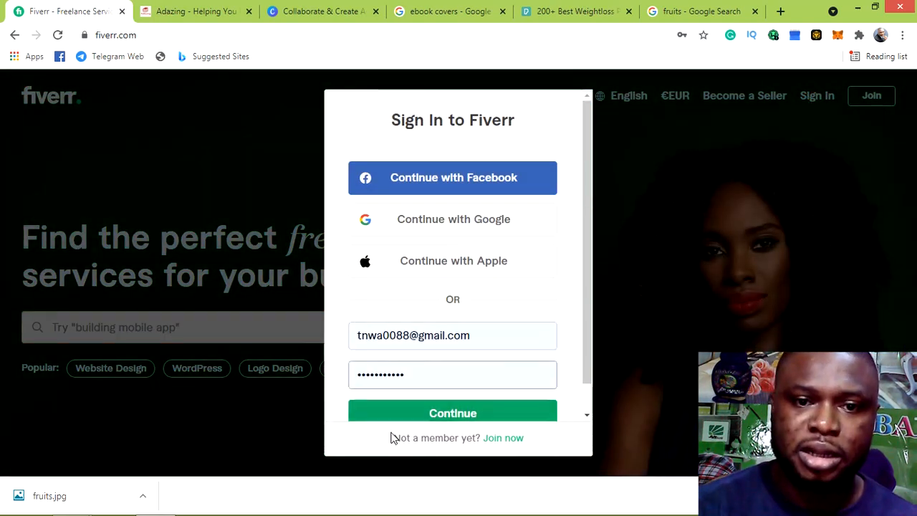
left_click(426, 417)
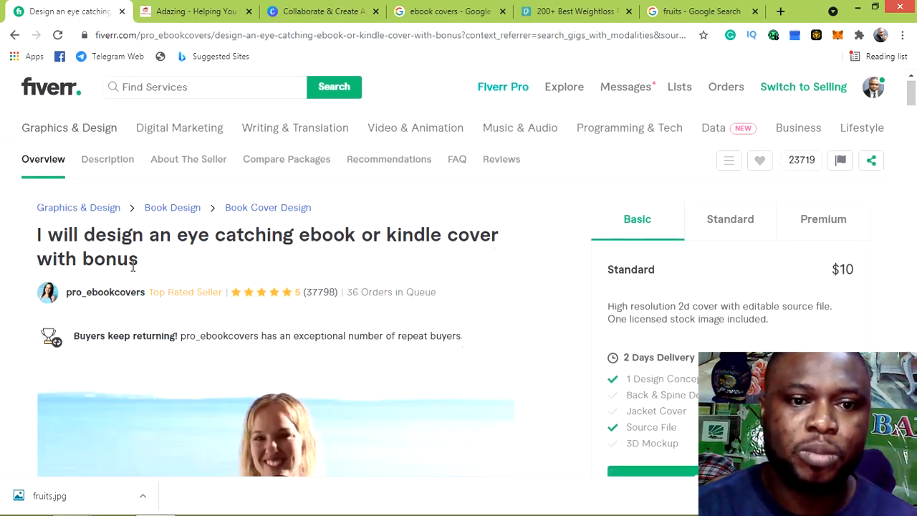
Compare the ebook cover gig's Standard and Premium packages, ending on the $40 Pro tier
scroll(145, 262, "down", 5)
scroll(367, 269, "up", 2)
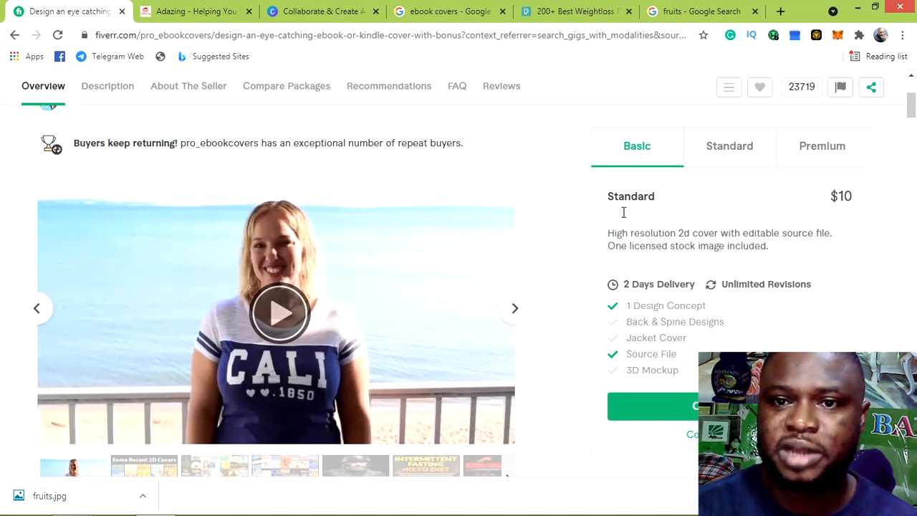
left_click(719, 155)
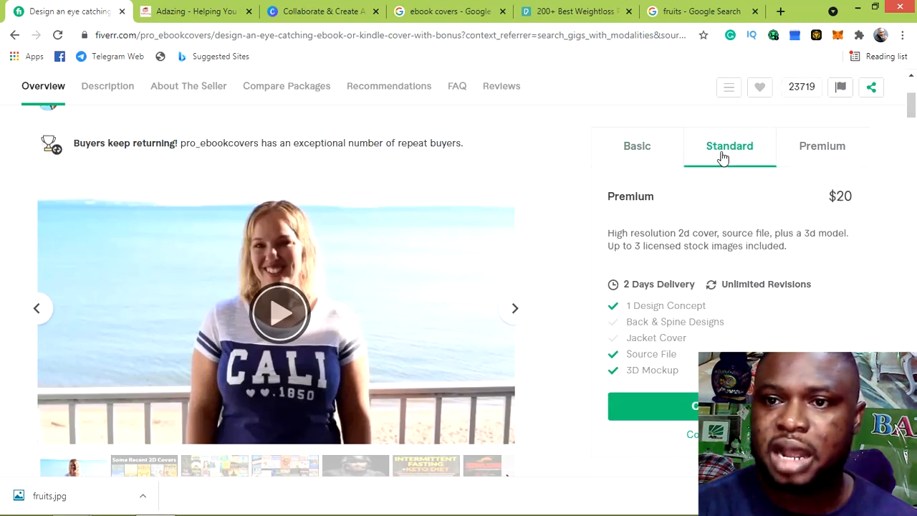
left_click(820, 156)
scroll(502, 201, "up", 3)
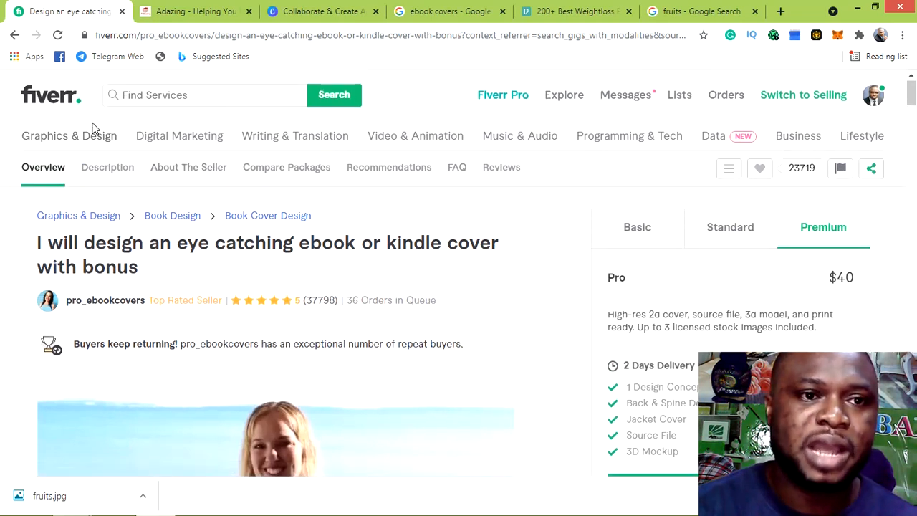
scroll(172, 199, "down", 1)
scroll(112, 130, "up", 1)
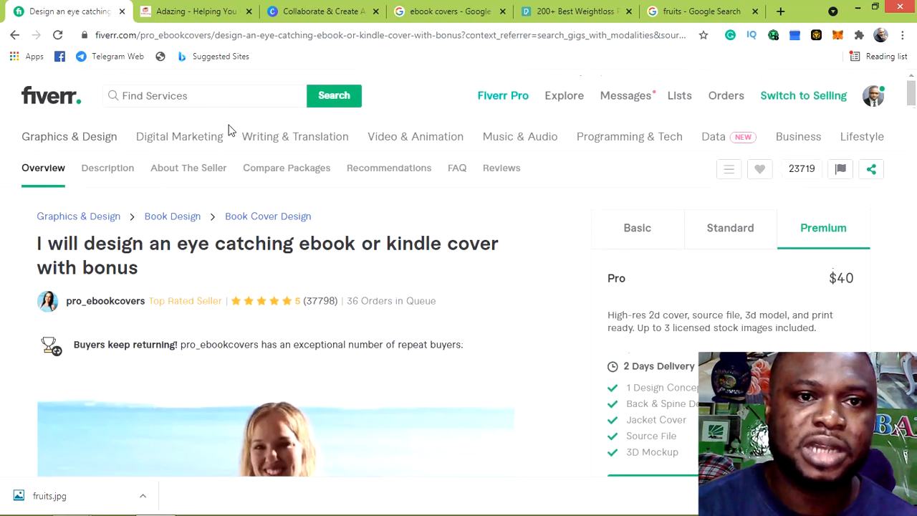
Search Fiverr for 'ebook cover' and scroll down to the gig cards
left_click(184, 93)
type("eb")
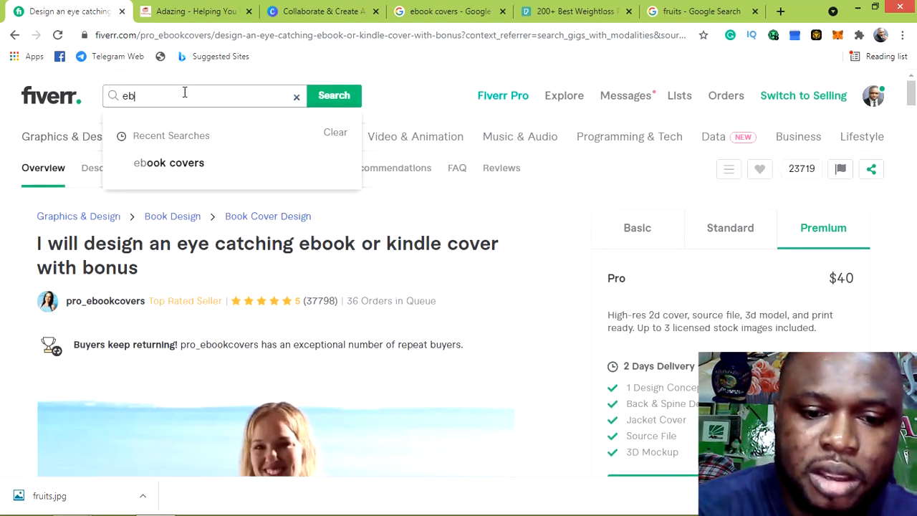
type("ook cover")
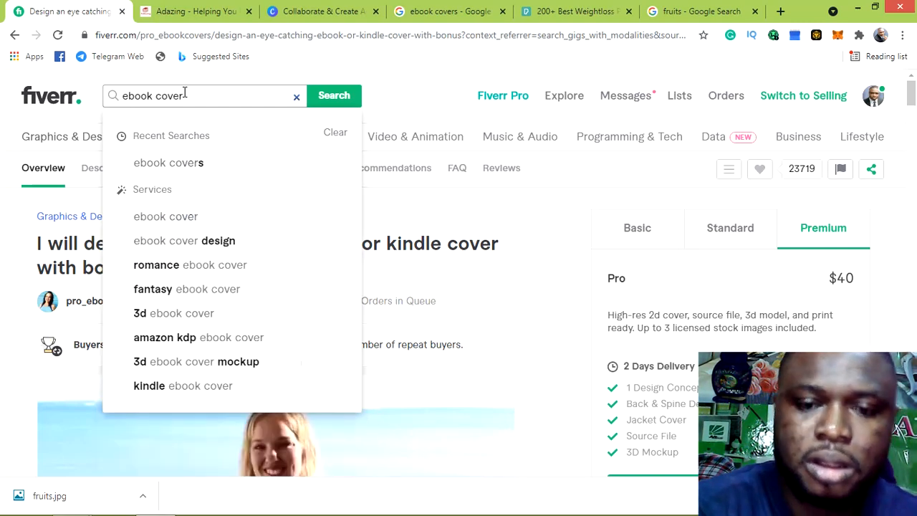
key("Return")
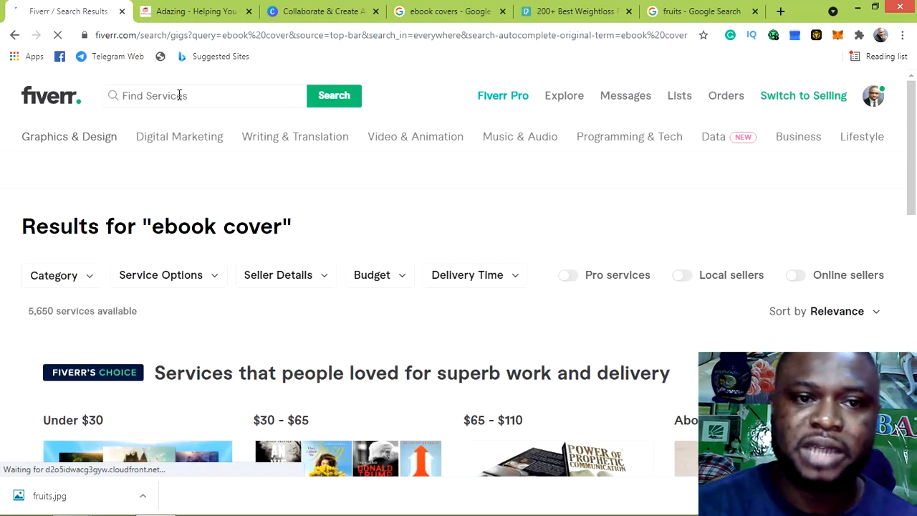
scroll(182, 98, "down", 4)
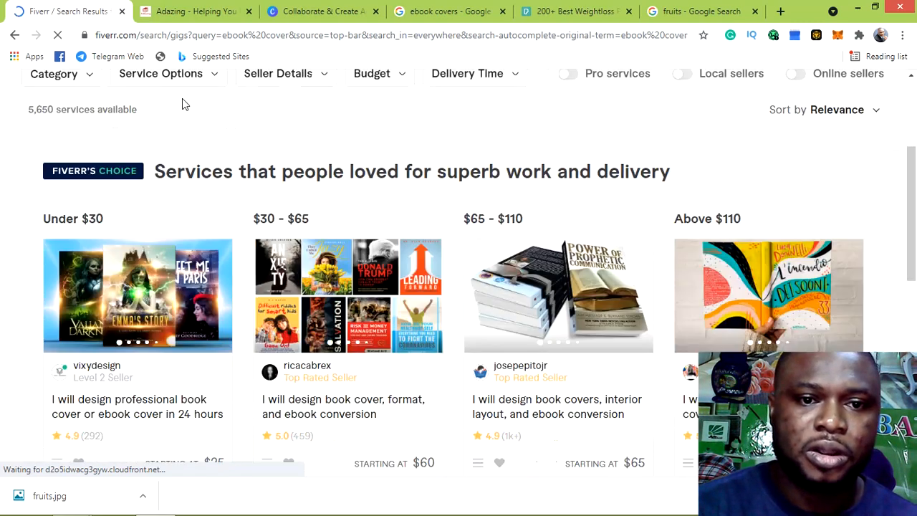
scroll(186, 95, "down", 1)
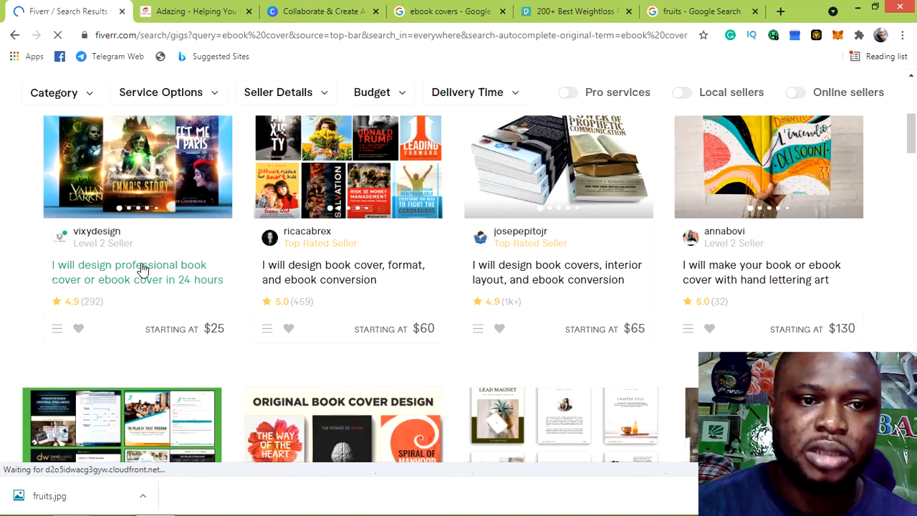
Review the 24-hour book cover gig's Standard ($45) and Premium ($70) packages, then close it
left_click(143, 269)
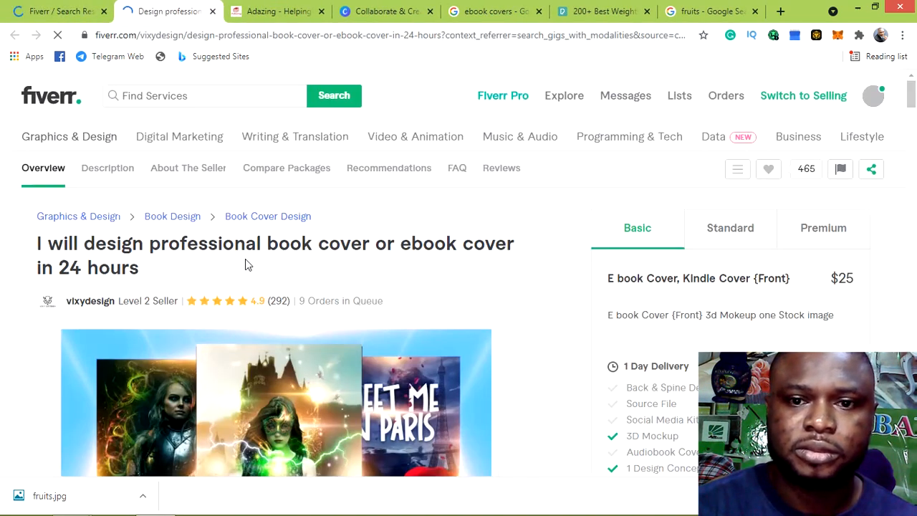
scroll(245, 261, "down", 1)
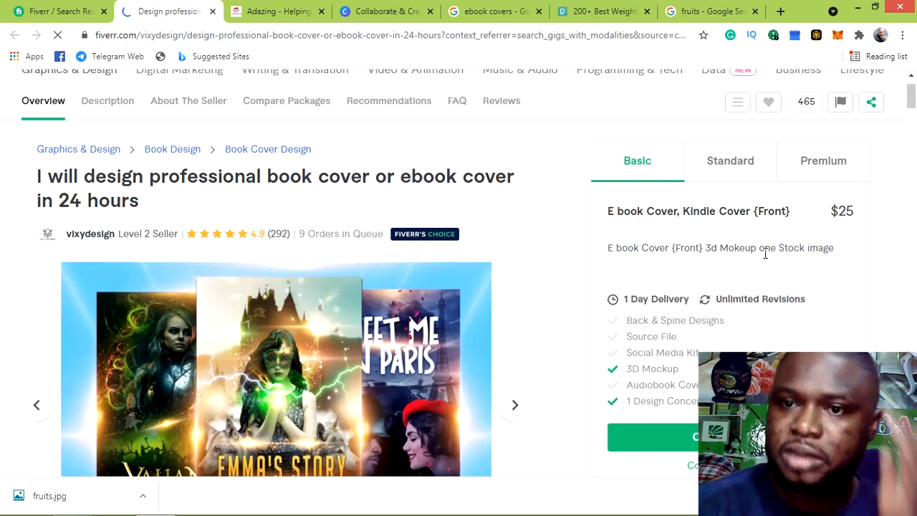
left_click(726, 164)
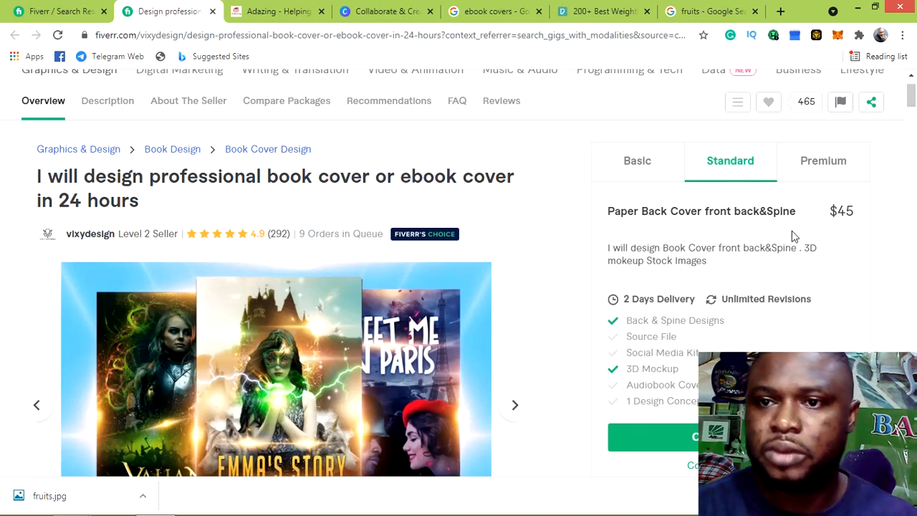
left_click(813, 162)
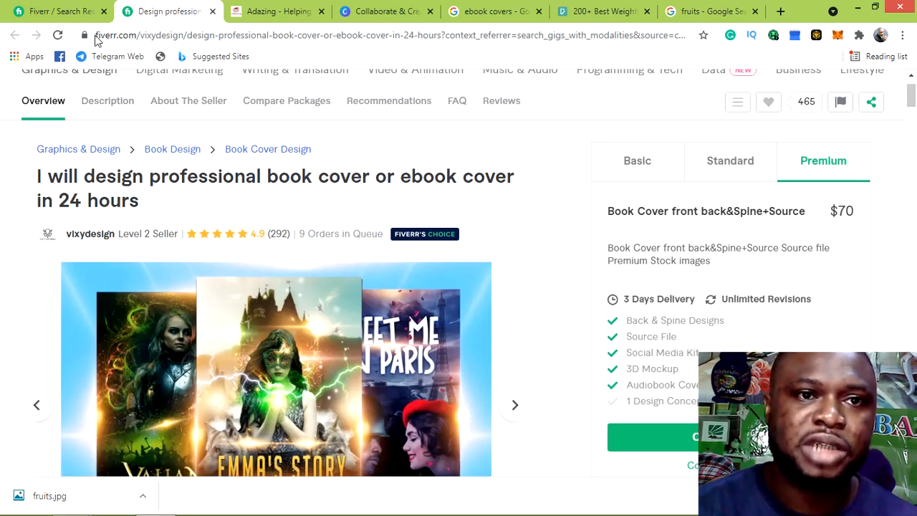
left_click(213, 13)
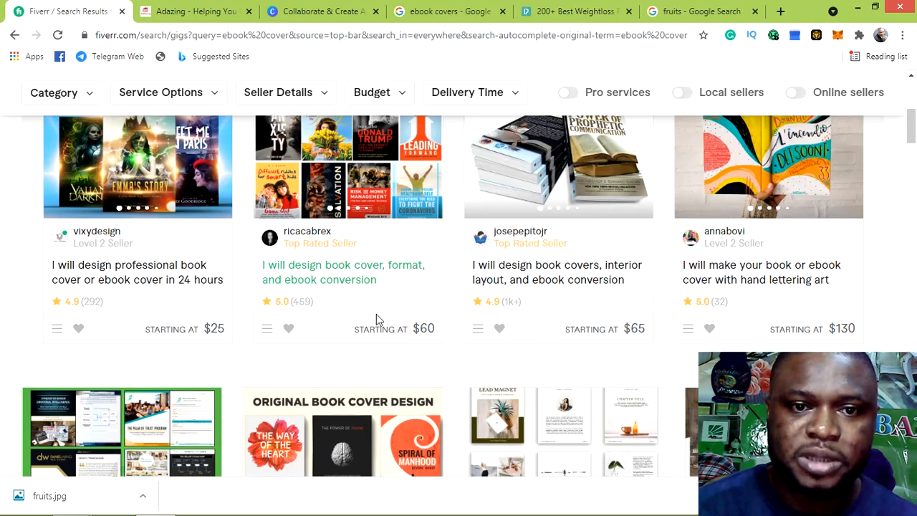
Compare the book cover and ebook conversion gig's Basic, Standard ($125) and Premium ($155) packages, then close it
left_click(344, 279)
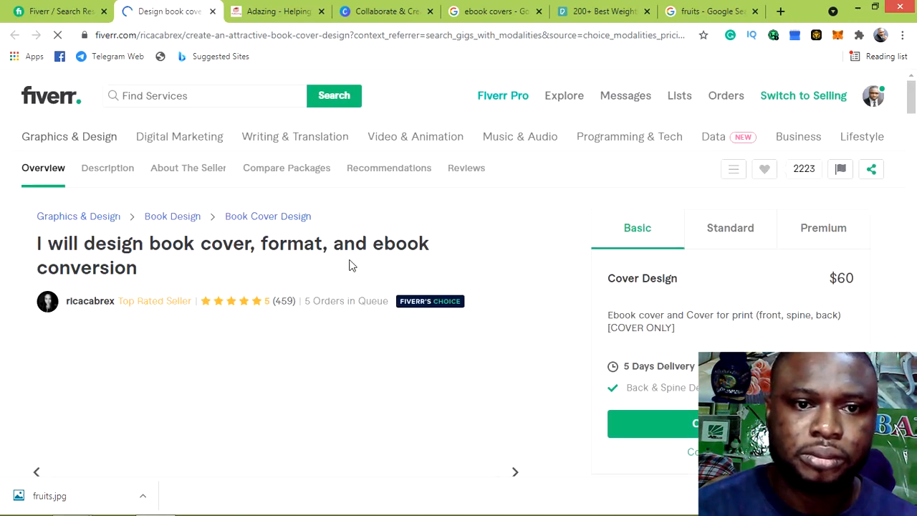
scroll(350, 265, "down", 1)
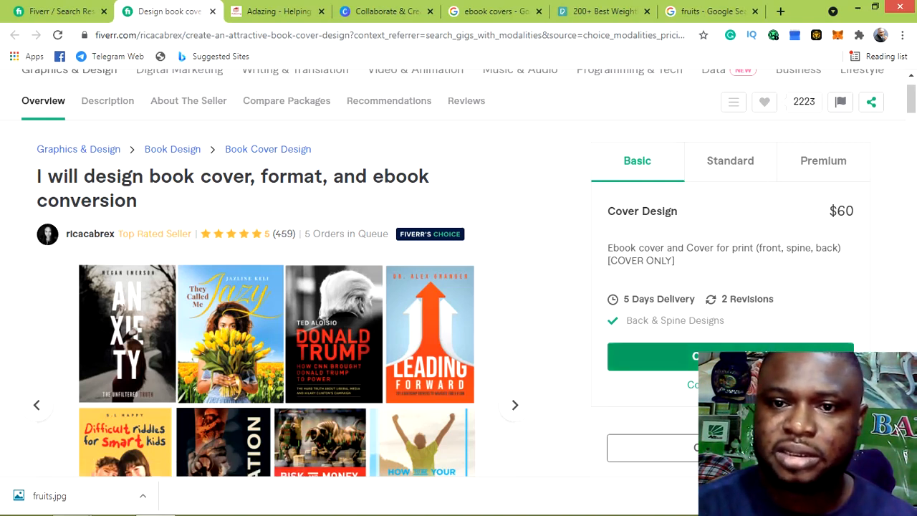
left_click(733, 167)
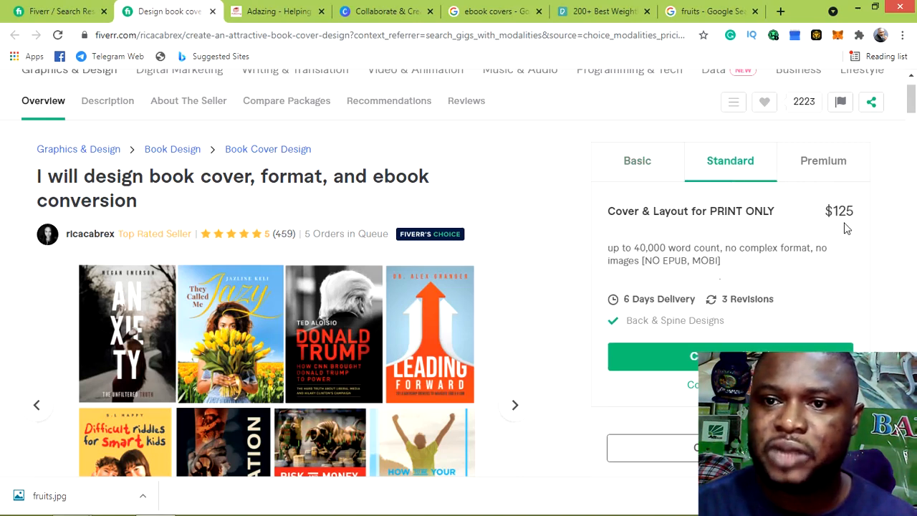
left_click(843, 167)
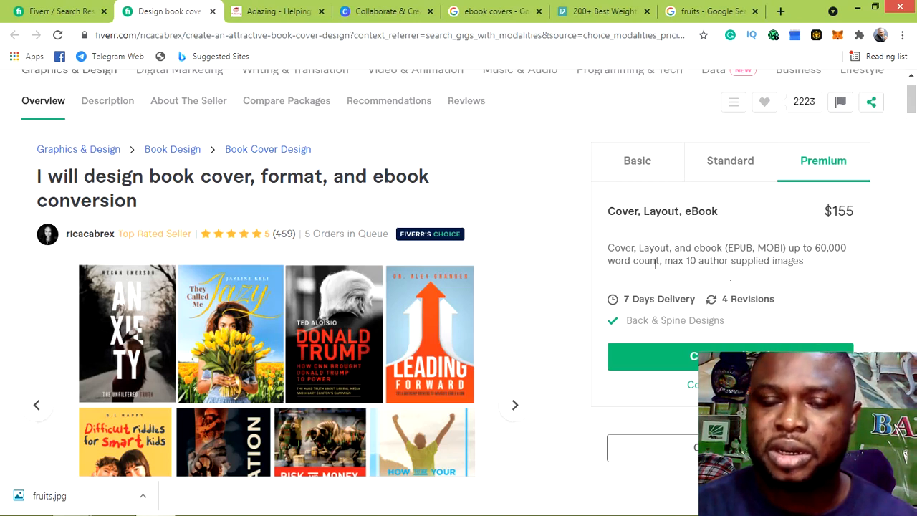
left_click(722, 170)
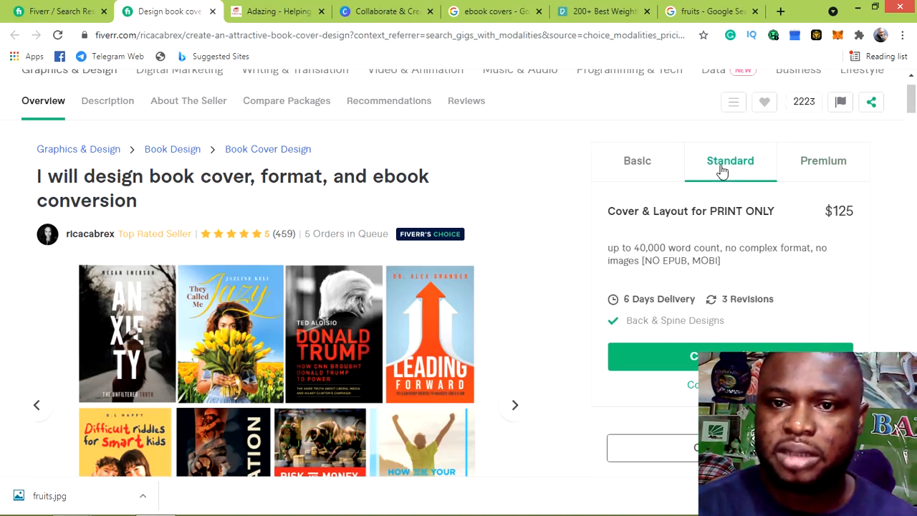
left_click(635, 167)
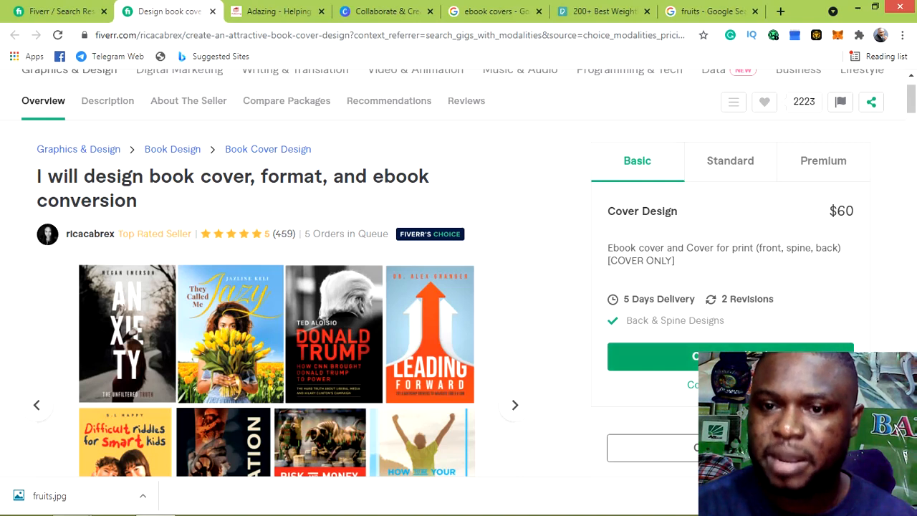
left_click(739, 167)
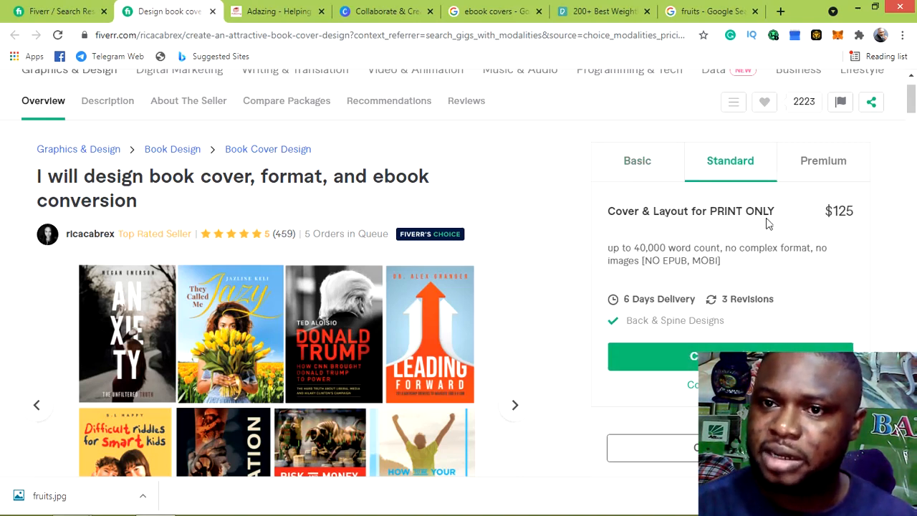
left_click(837, 165)
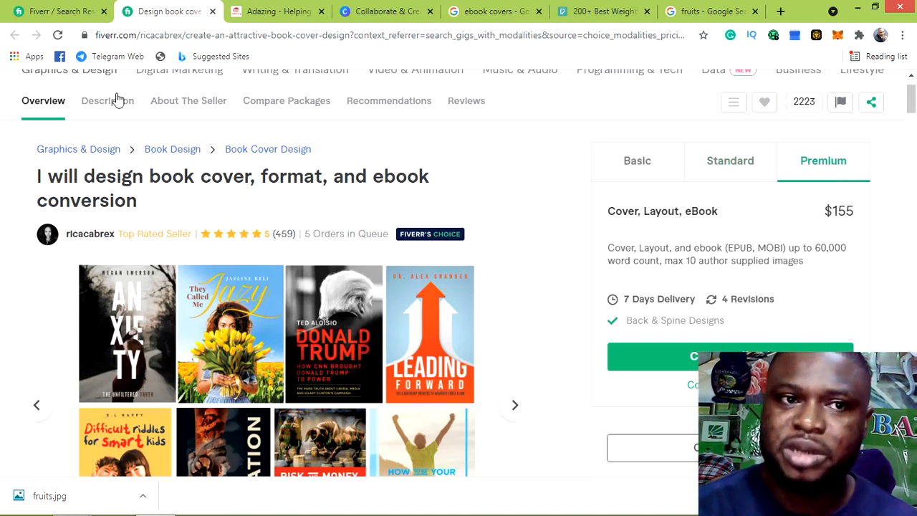
left_click(212, 11)
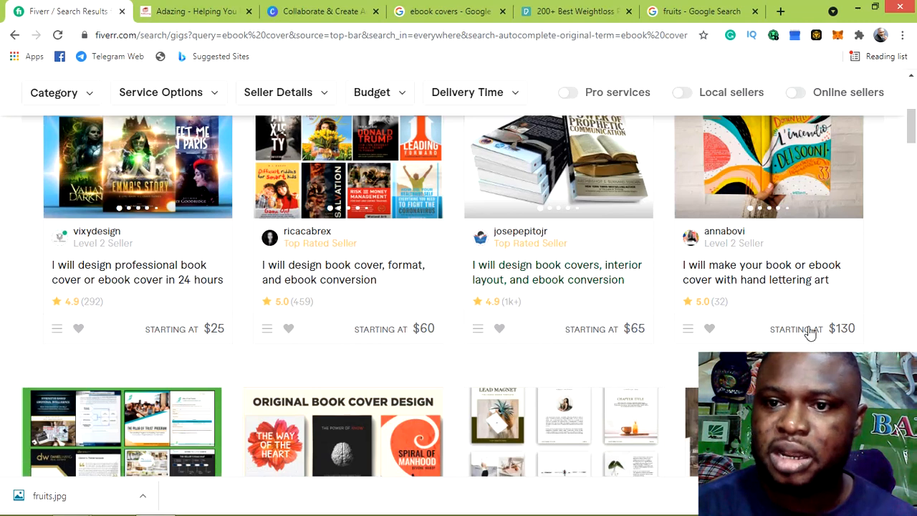
Open the hand-lettering book cover gig and compare Standard with Premium ($180, 14 days, 3 revisions)
left_click(749, 272)
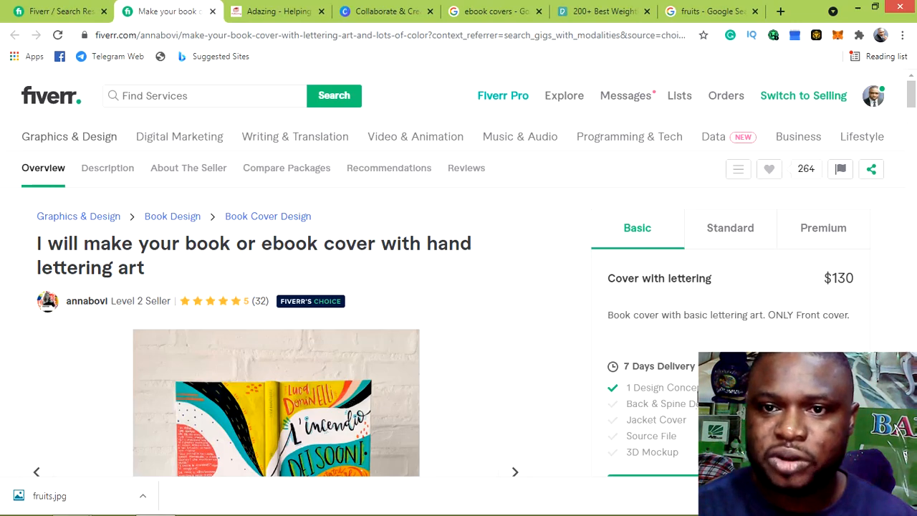
scroll(693, 405, "down", 2)
scroll(693, 368, "up", 1)
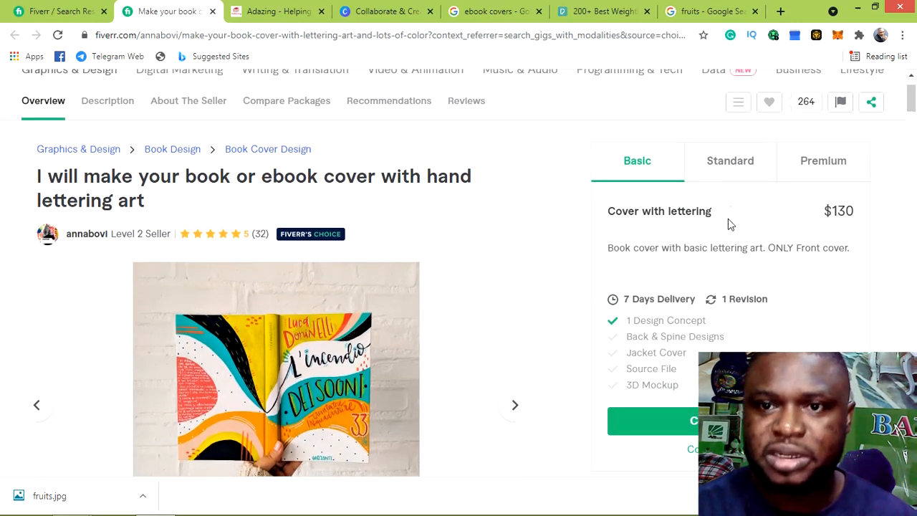
left_click(716, 166)
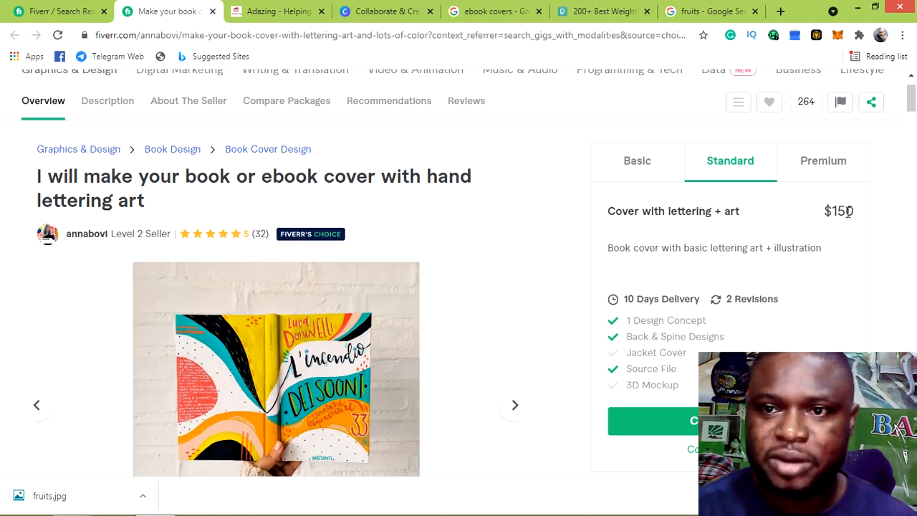
left_click(828, 165)
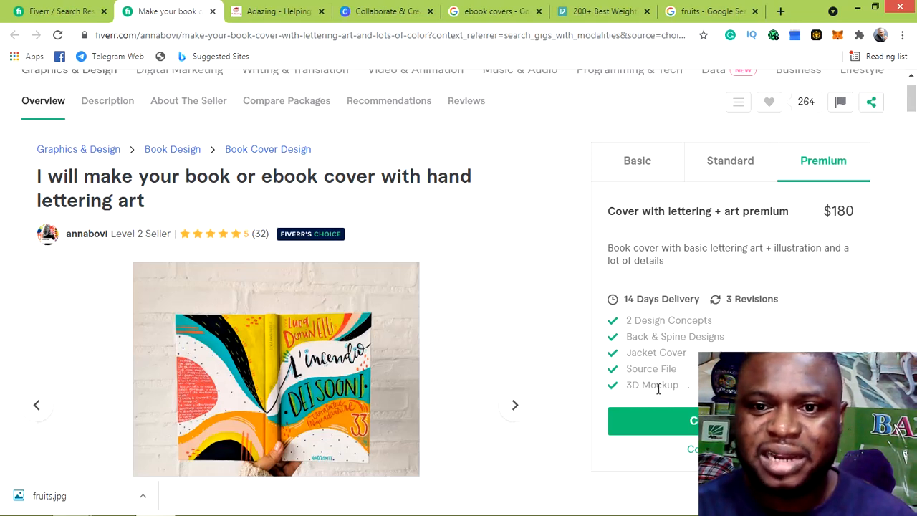
scroll(681, 380, "up", 1)
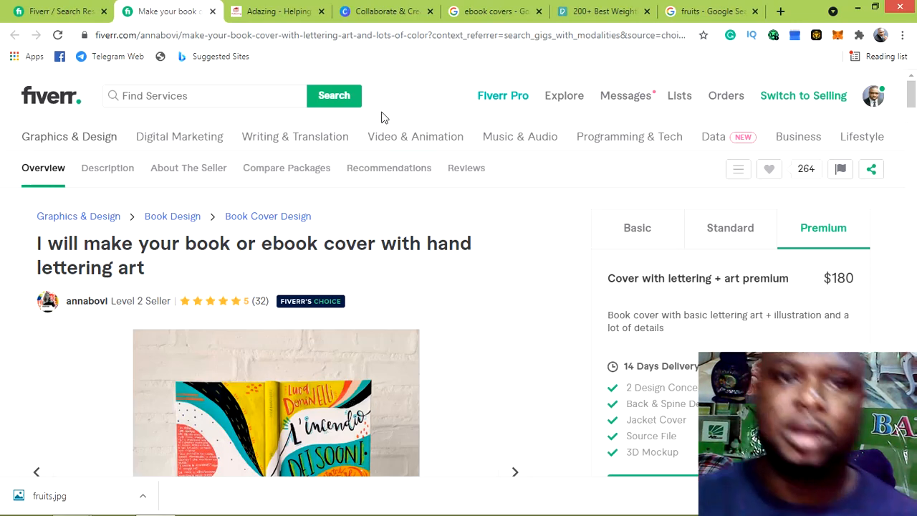
On the Canva tab, dismiss the Google sign-in popup and open the email sign-up form
left_click(356, 13)
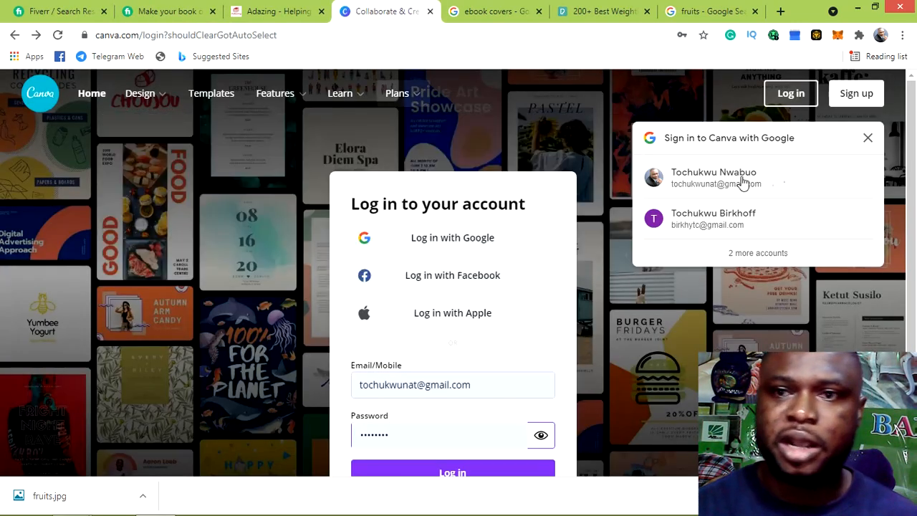
left_click(866, 141)
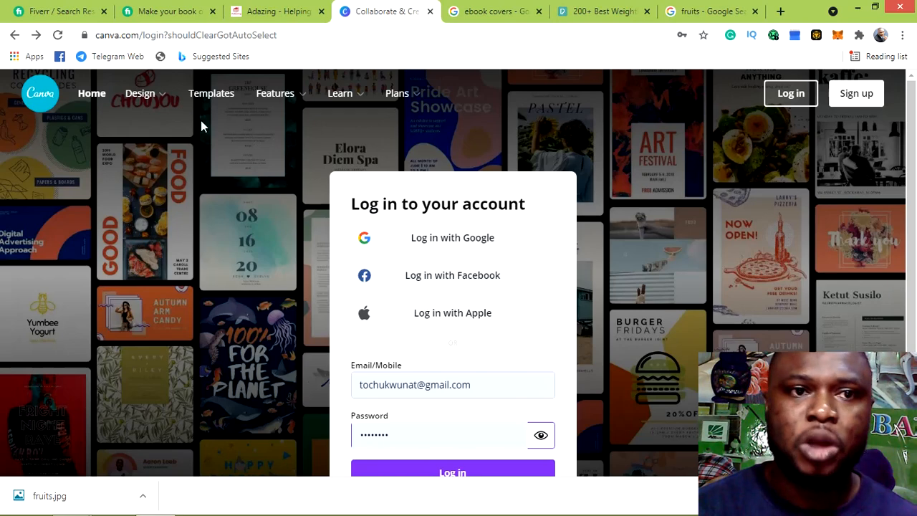
mouse_move(275, 94)
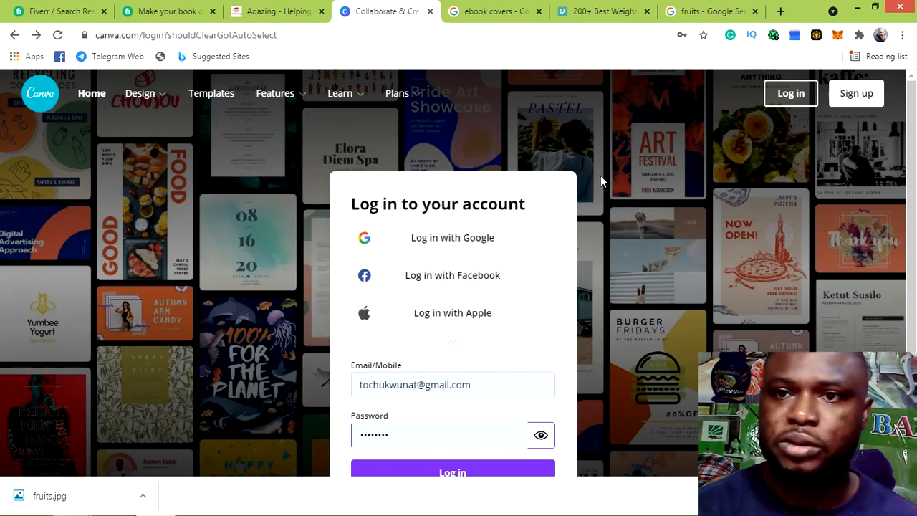
left_click(857, 99)
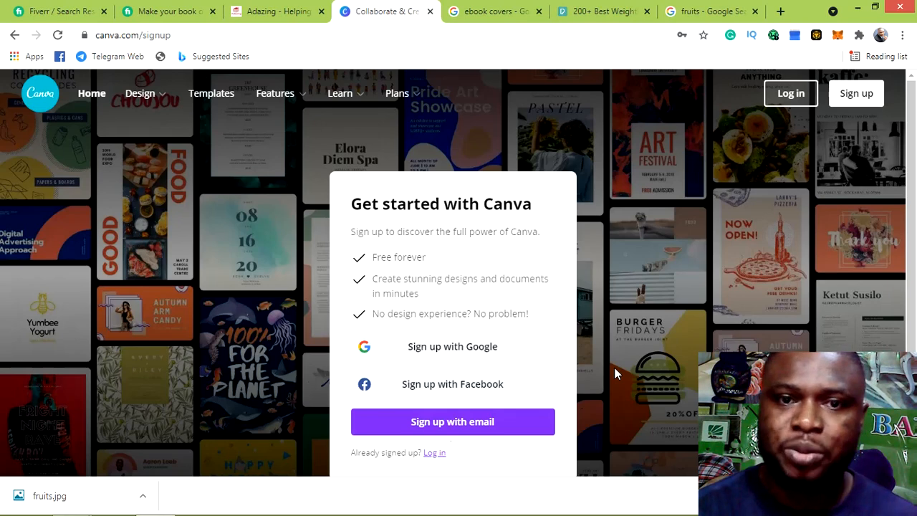
left_click(493, 426)
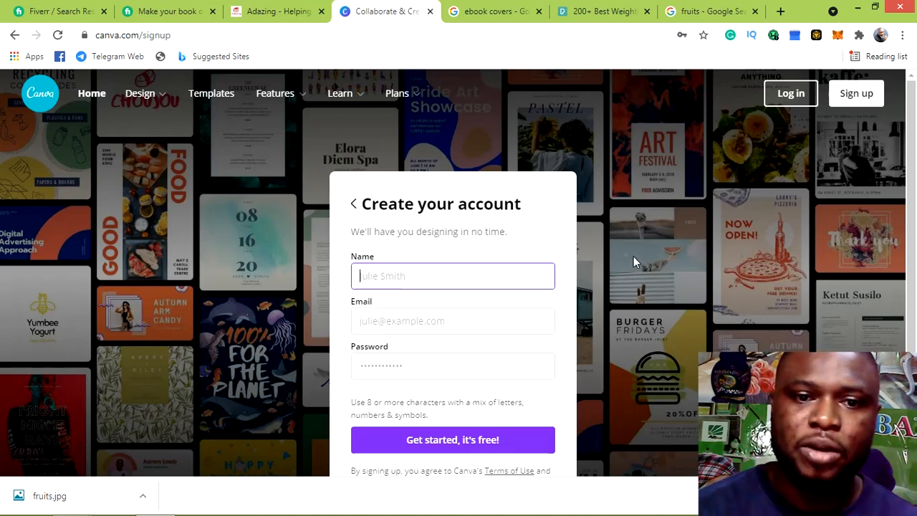
Scroll down the Create your account form to reach the log-in option
scroll(606, 304, "down", 1)
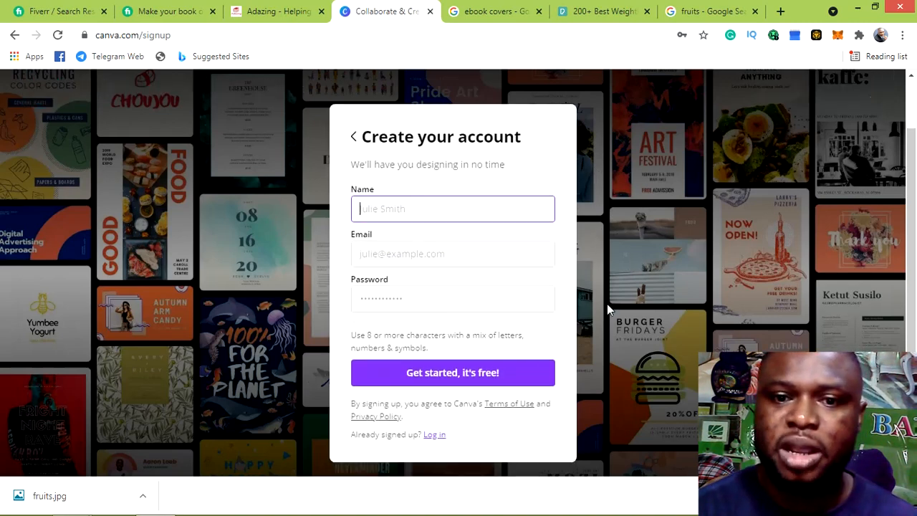
Log in to Canva from the login page using Chrome's saved credentials
left_click(435, 435)
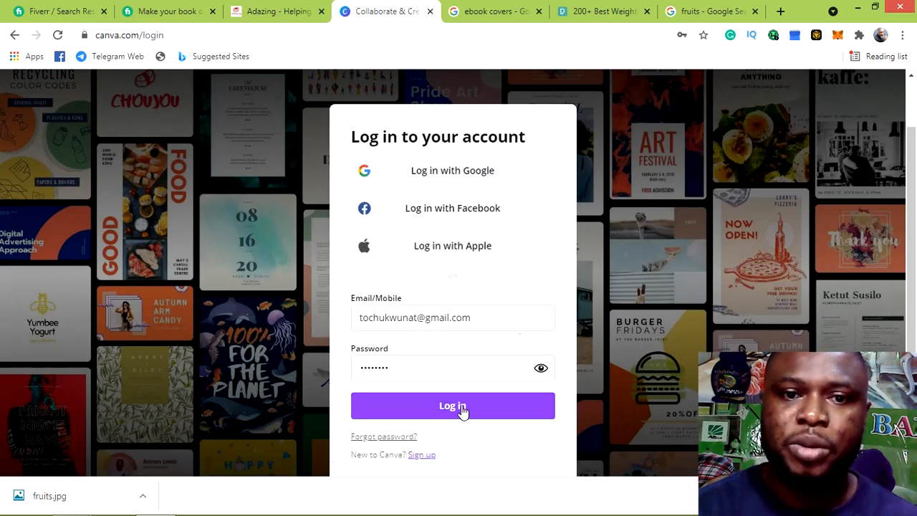
left_click(506, 315)
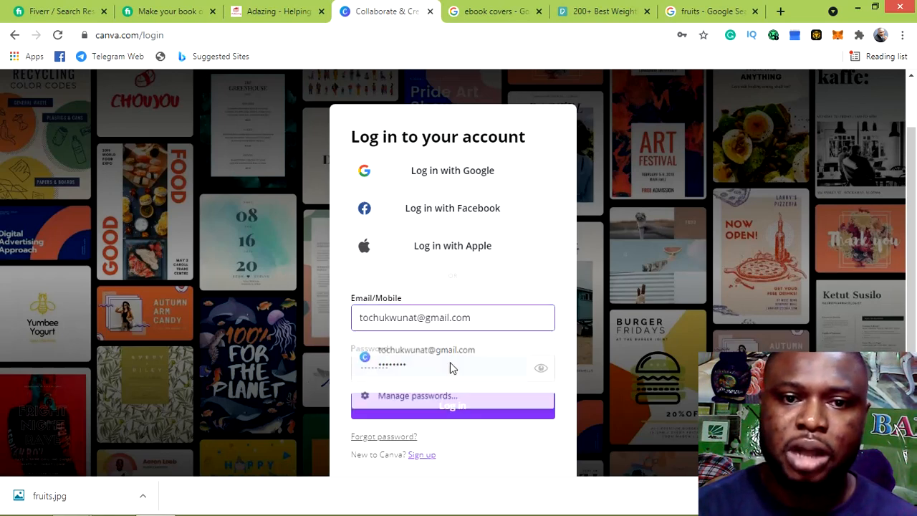
left_click(451, 368)
left_click(480, 414)
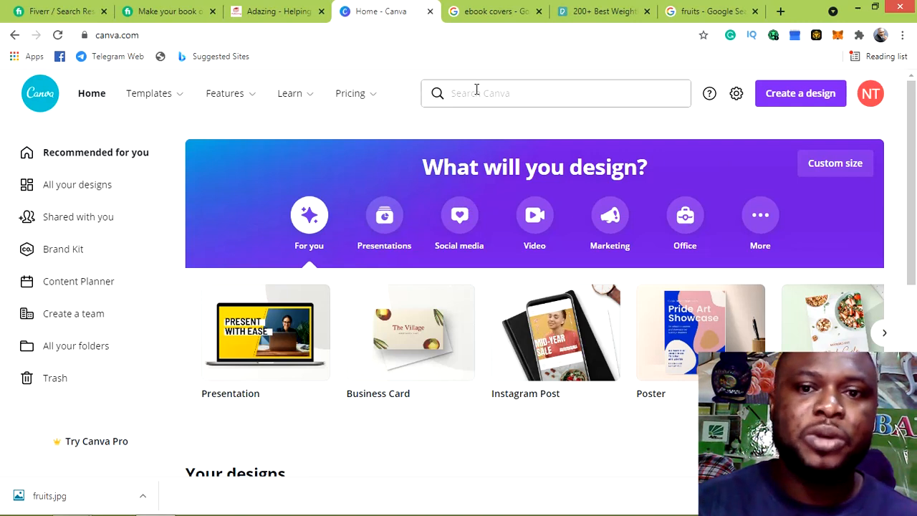
Scroll the Canva home page, then switch to the Google Images results for 'ebook covers'
scroll(477, 137, "down", 1)
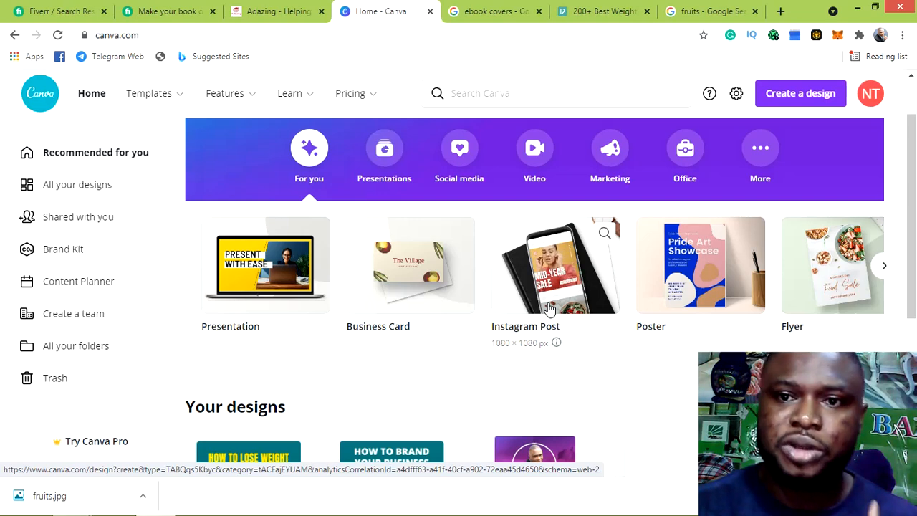
scroll(548, 304, "down", 4)
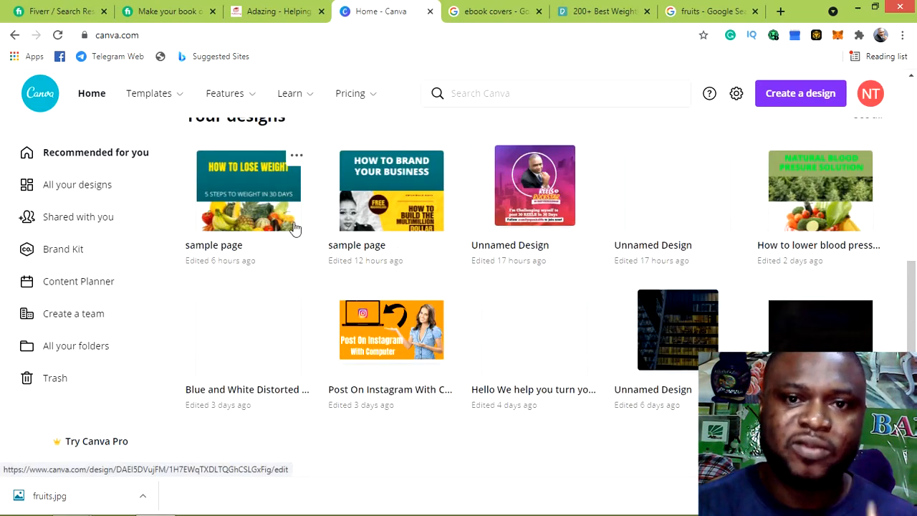
scroll(459, 251, "up", 4)
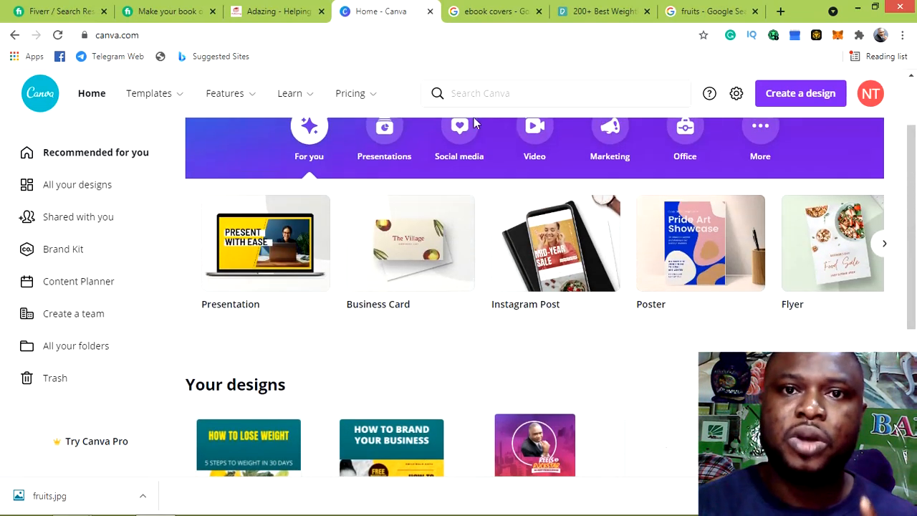
left_click(480, 12)
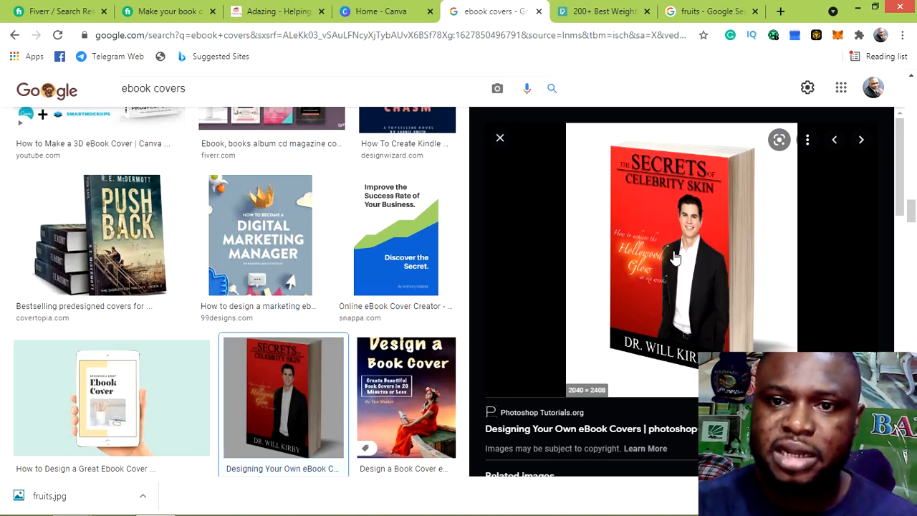
Close the enlarged ebook cover preview in the Google Images results
key("slash")
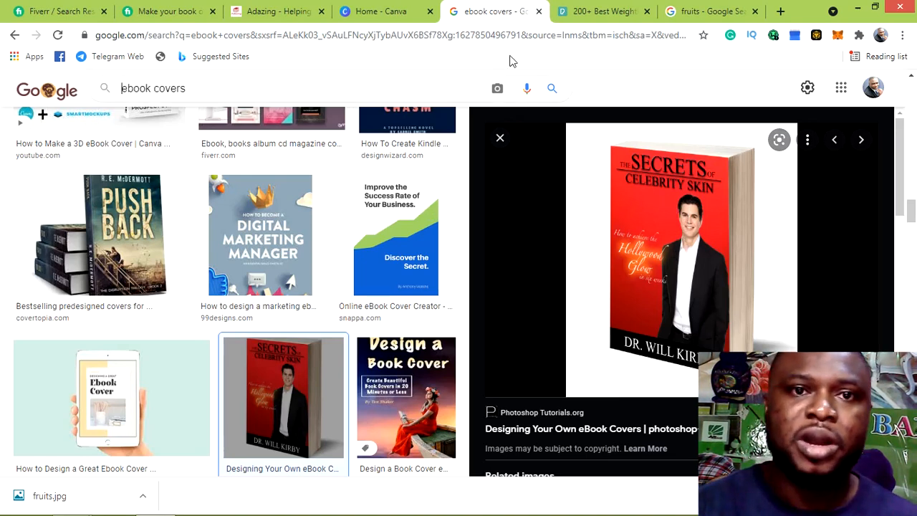
left_click(414, 16)
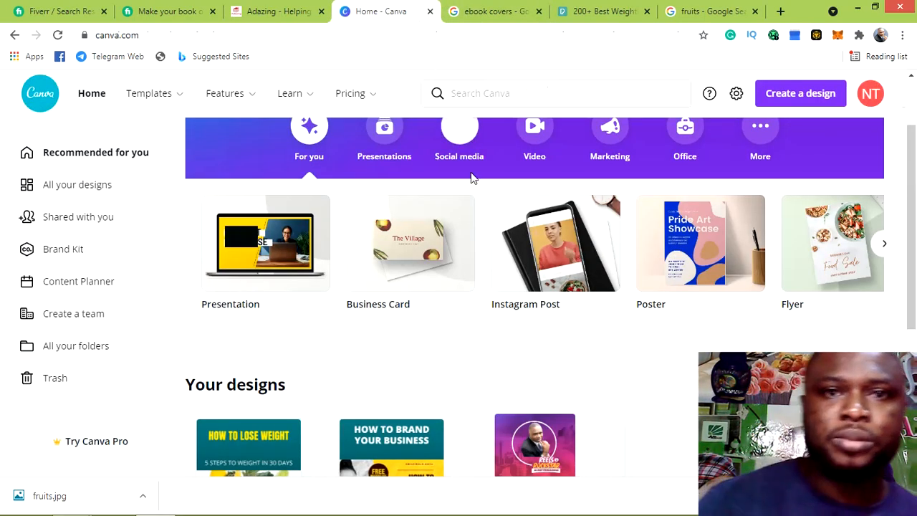
left_click(475, 21)
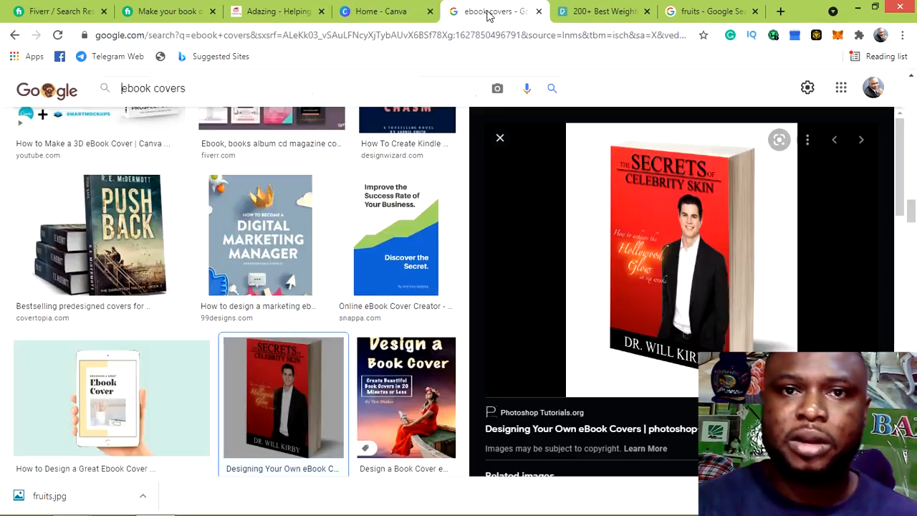
scroll(556, 193, "up", 6)
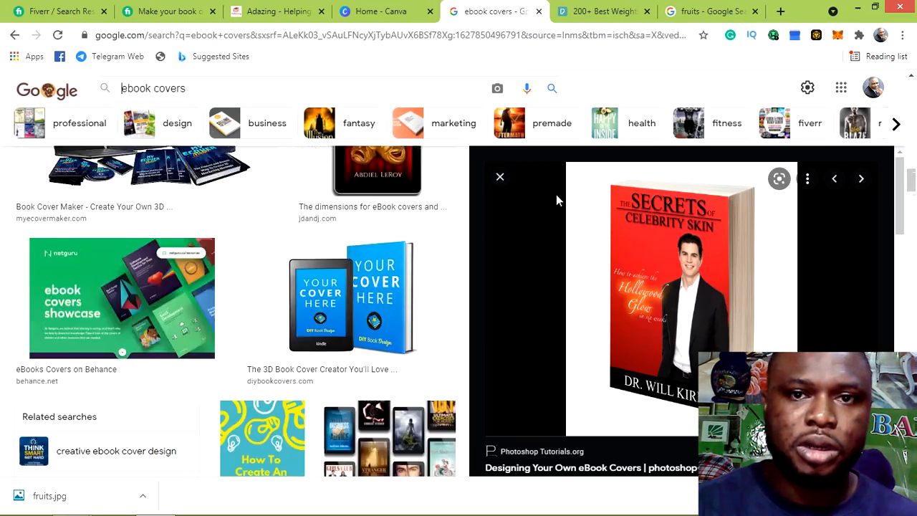
left_click(500, 178)
Look through more ebook cover results, then return to the Canva home page
scroll(625, 302, "up", 2)
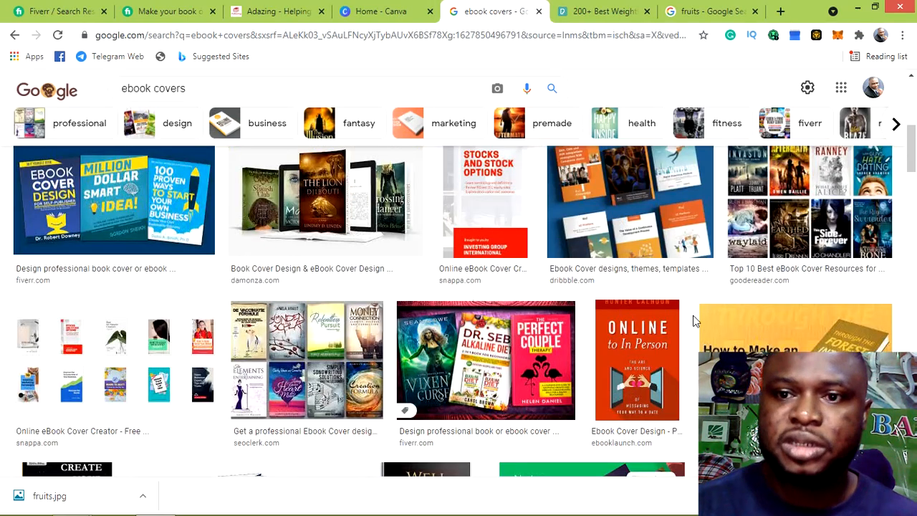
scroll(699, 321, "down", 3)
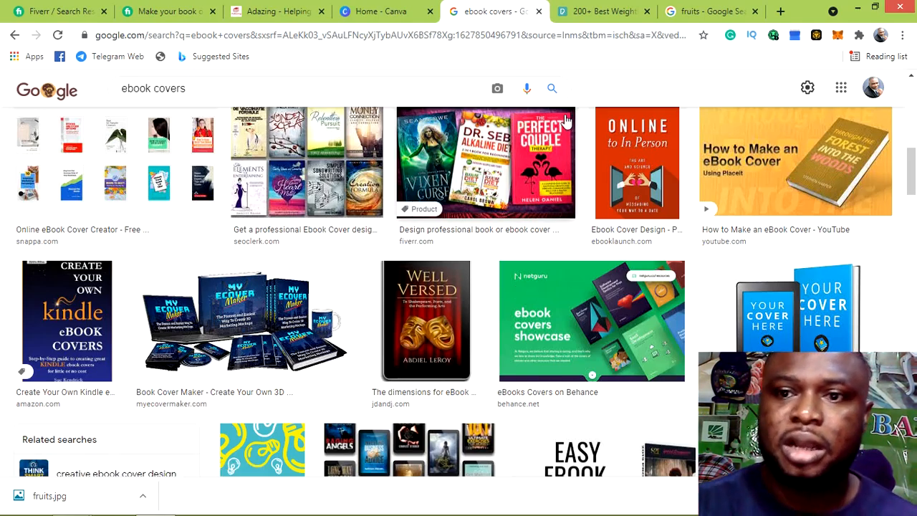
scroll(588, 177, "up", 3)
scroll(592, 179, "up", 5)
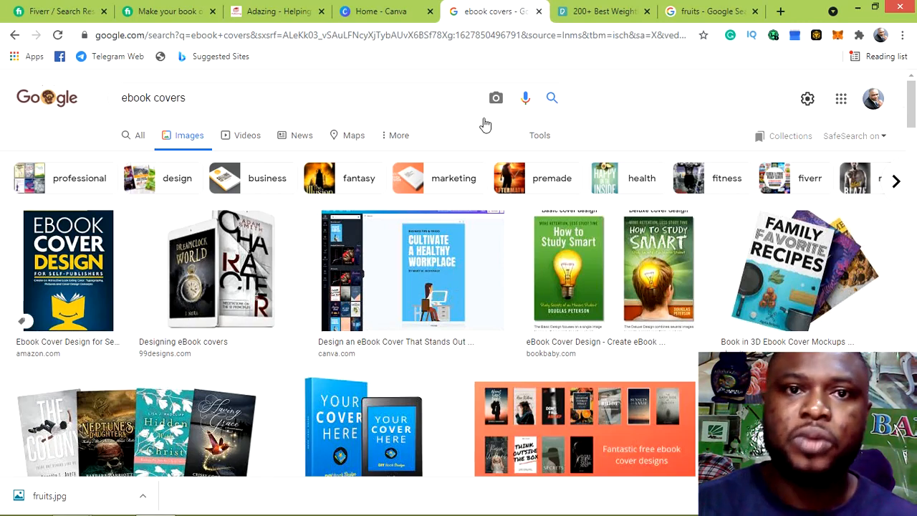
left_click(369, 11)
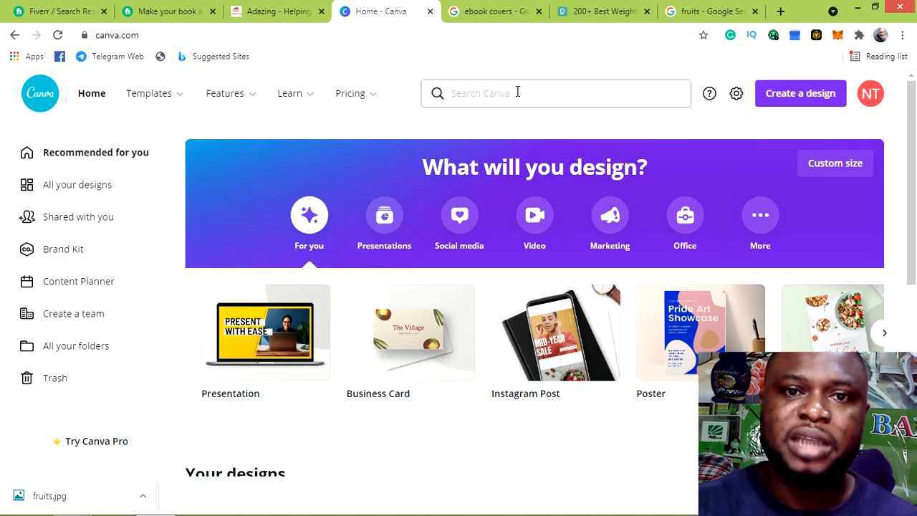
Search Canva's home search bar for 'ebook cover' templates
left_click(517, 91)
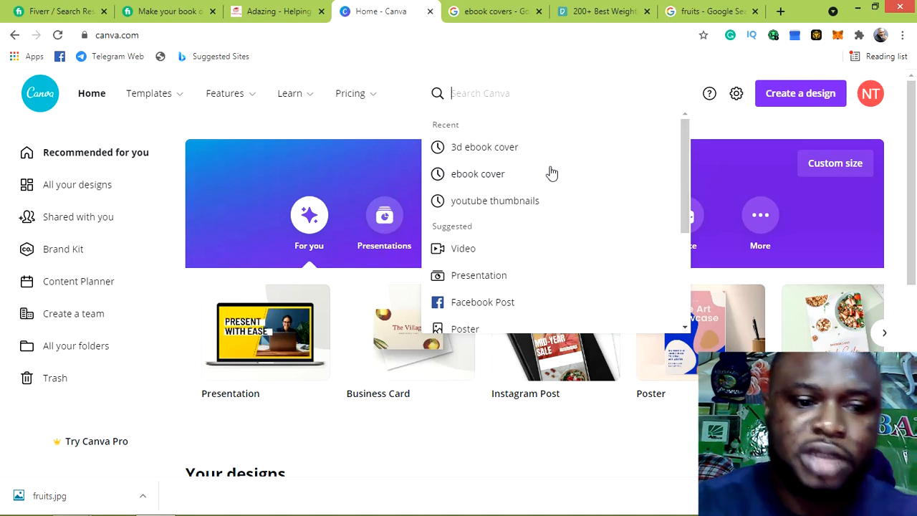
type("eboo")
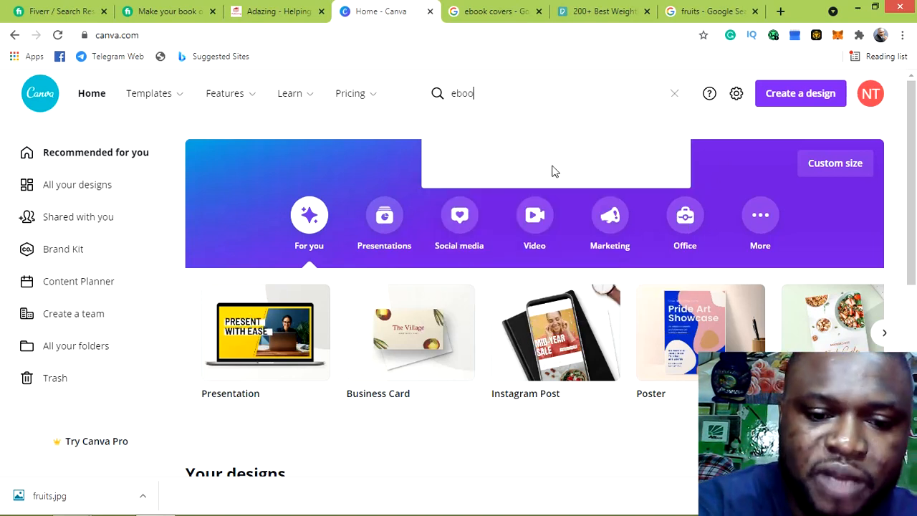
type("k v")
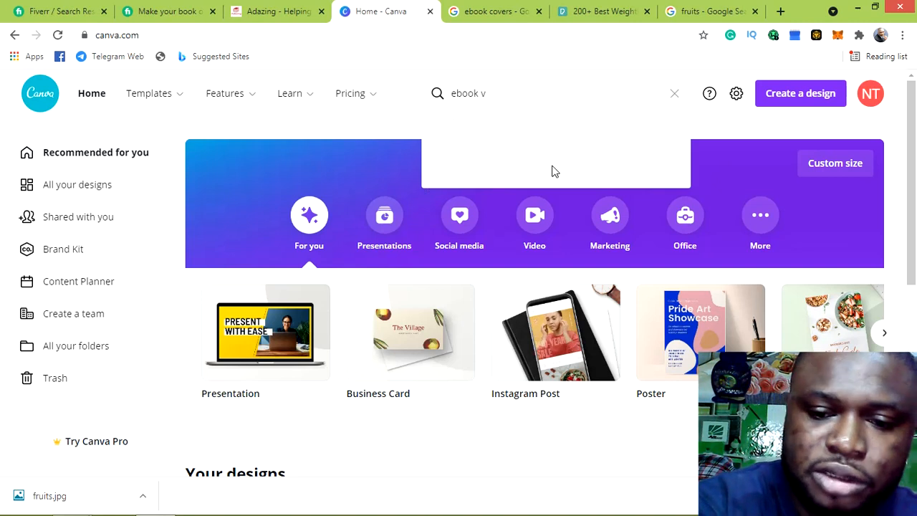
key("BackSpace")
type("co")
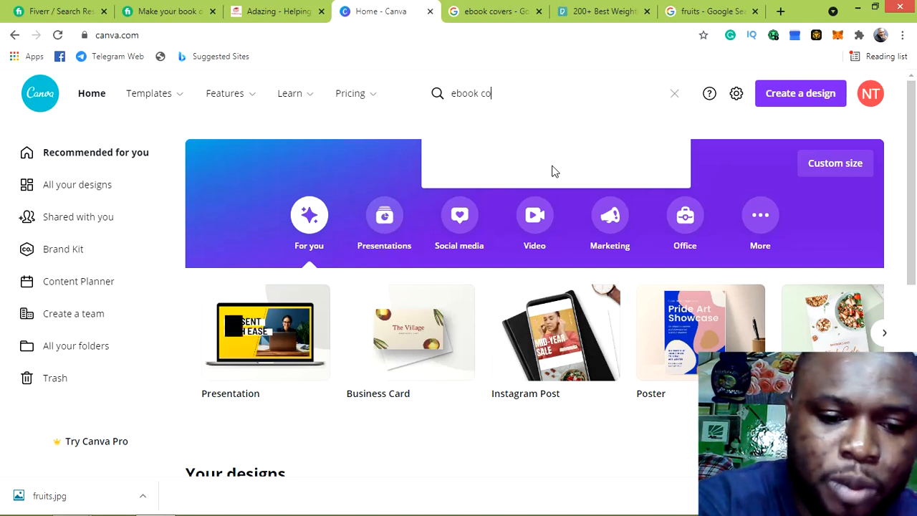
type("ver")
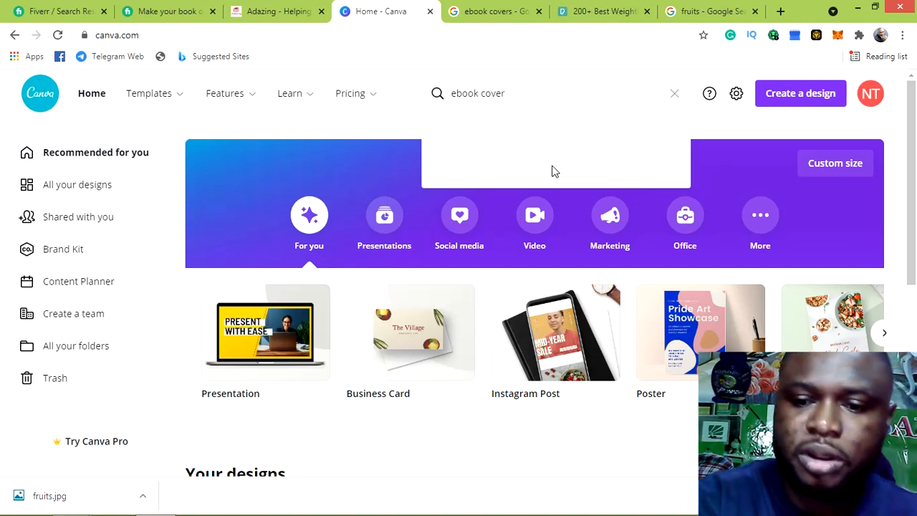
key("Return")
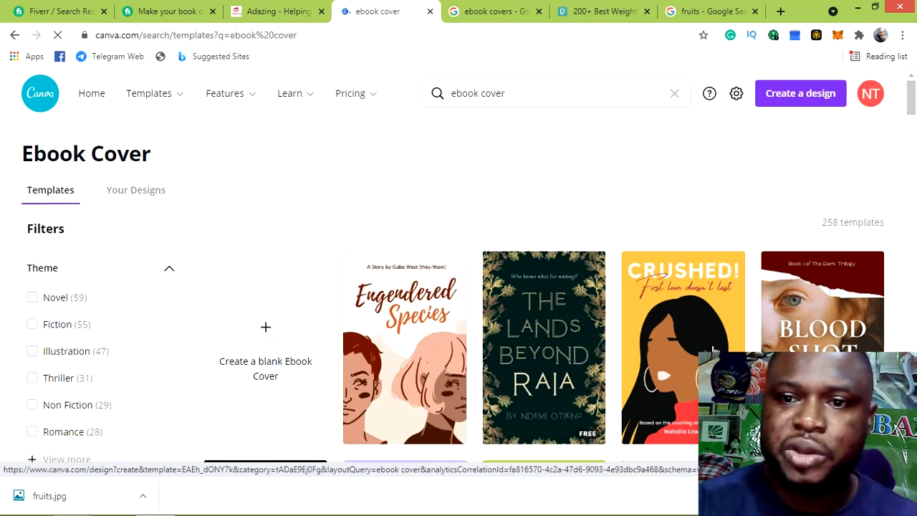
Browse the 258 Ebook Cover templates and create a blank Ebook Cover design
scroll(710, 336, "down", 1)
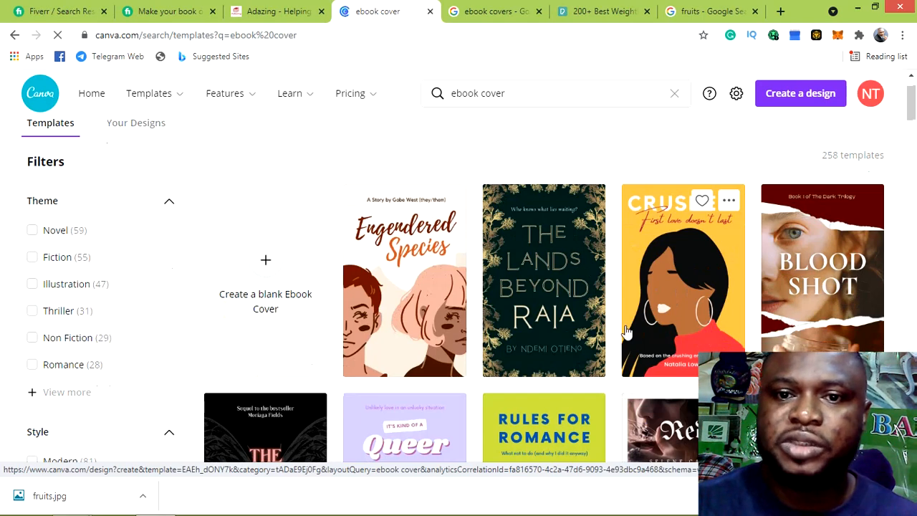
scroll(602, 322, "down", 3)
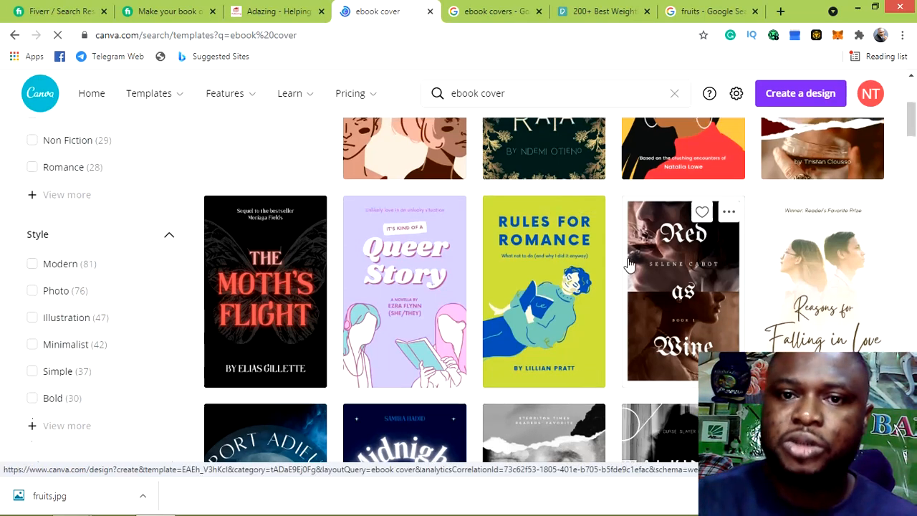
scroll(629, 262, "up", 2)
scroll(630, 259, "down", 5)
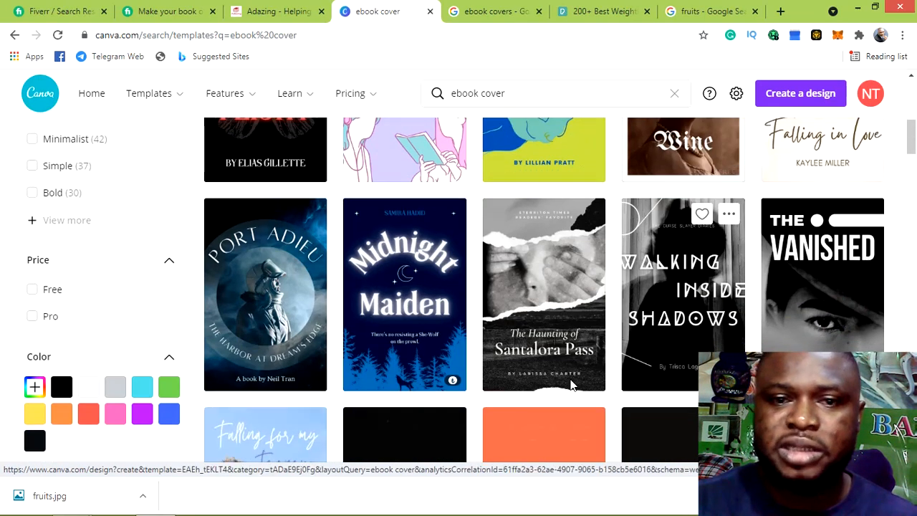
scroll(606, 315, "up", 7)
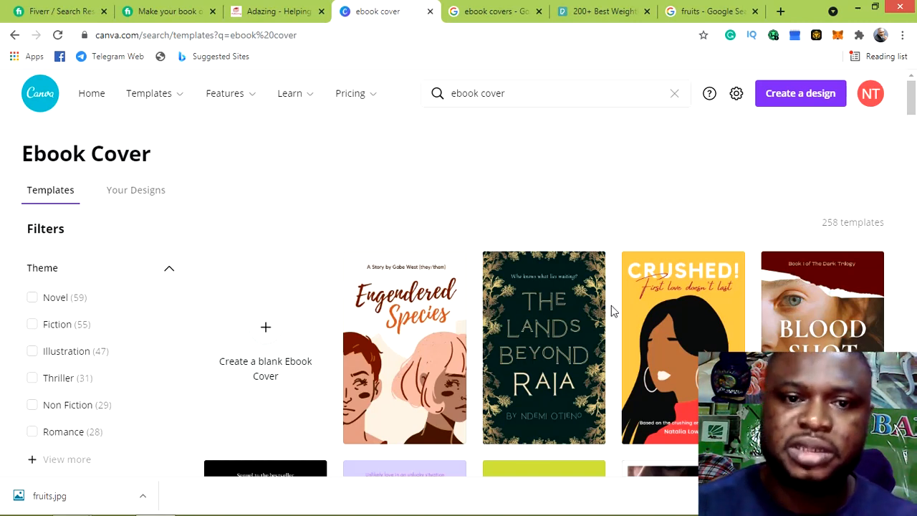
left_click(263, 338)
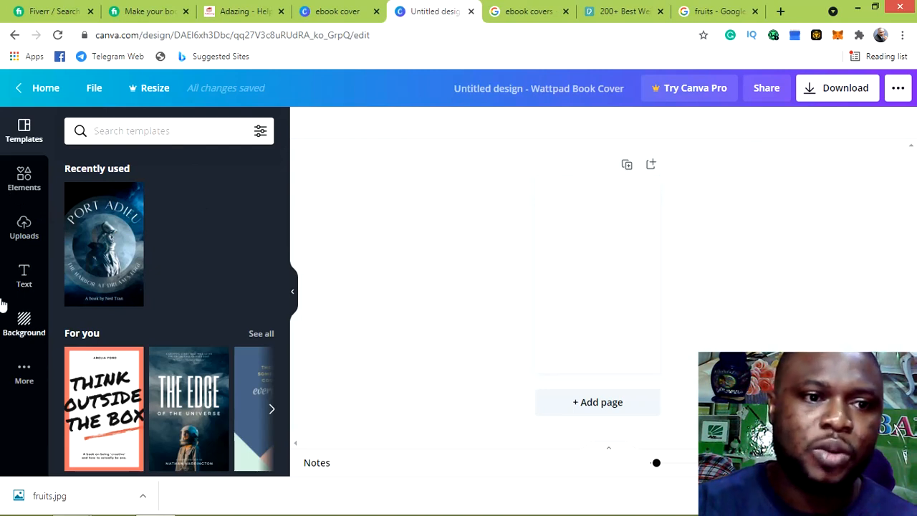
Browse the Background library, then apply the ocean-and-cliffs photo and remove it again
left_click(24, 328)
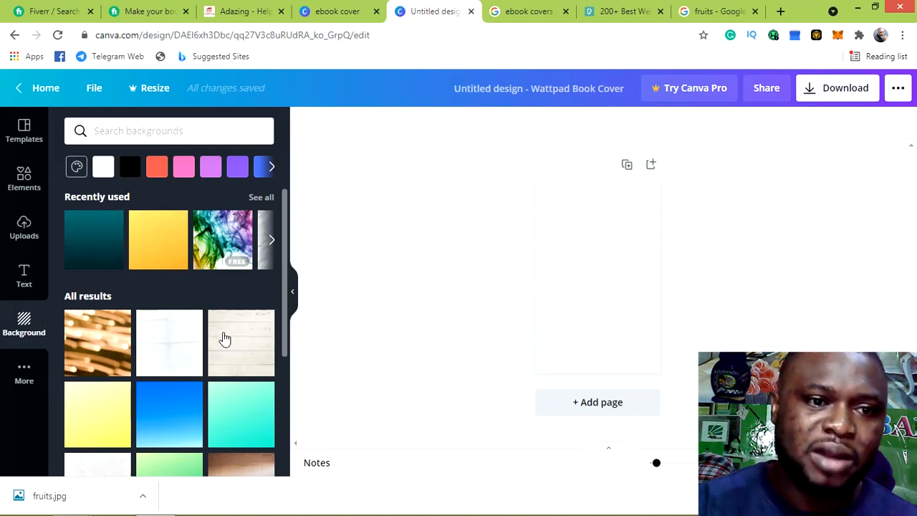
scroll(222, 287, "down", 5)
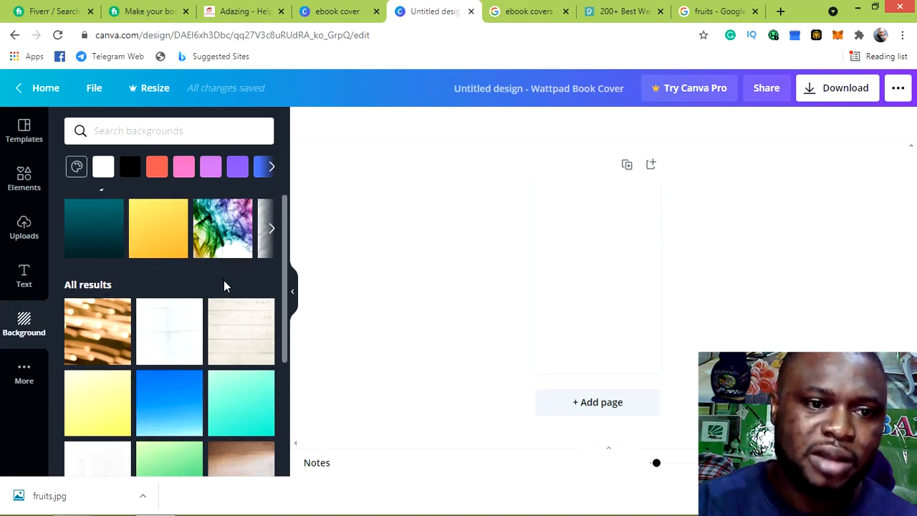
scroll(225, 287, "down", 3)
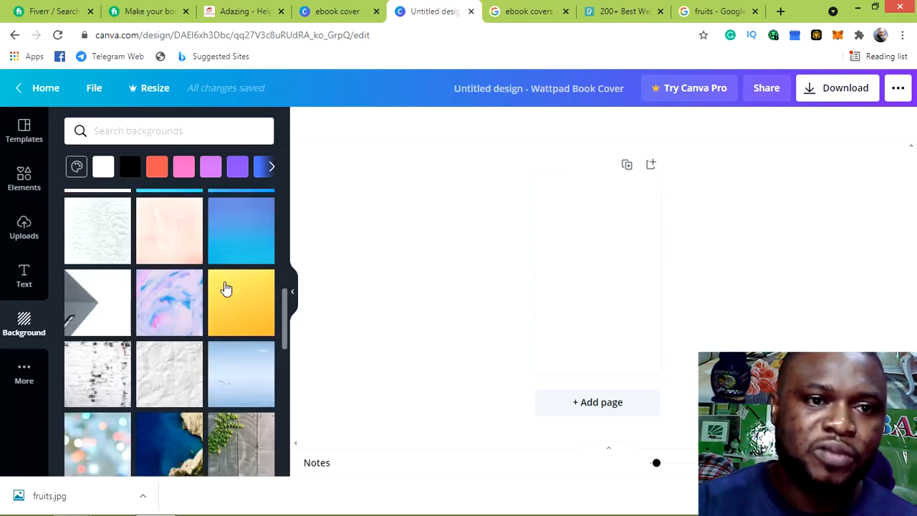
scroll(225, 287, "down", 2)
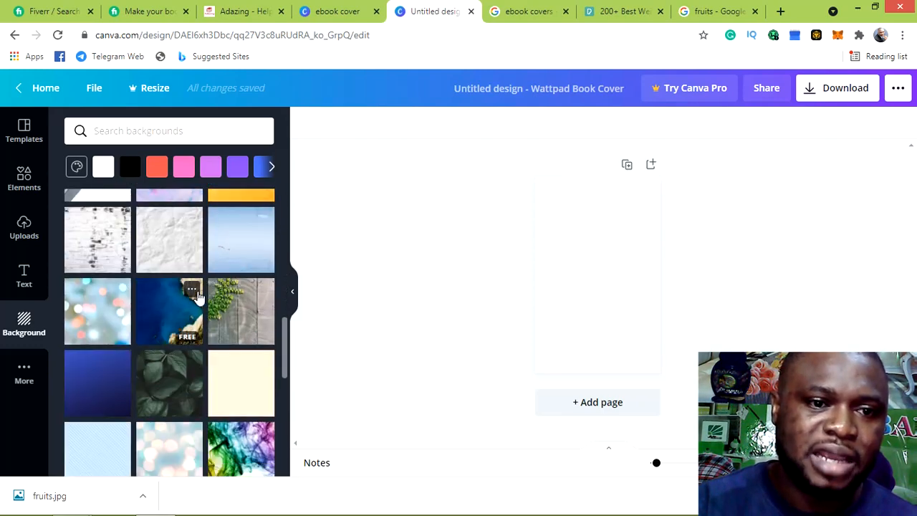
scroll(187, 297, "down", 1)
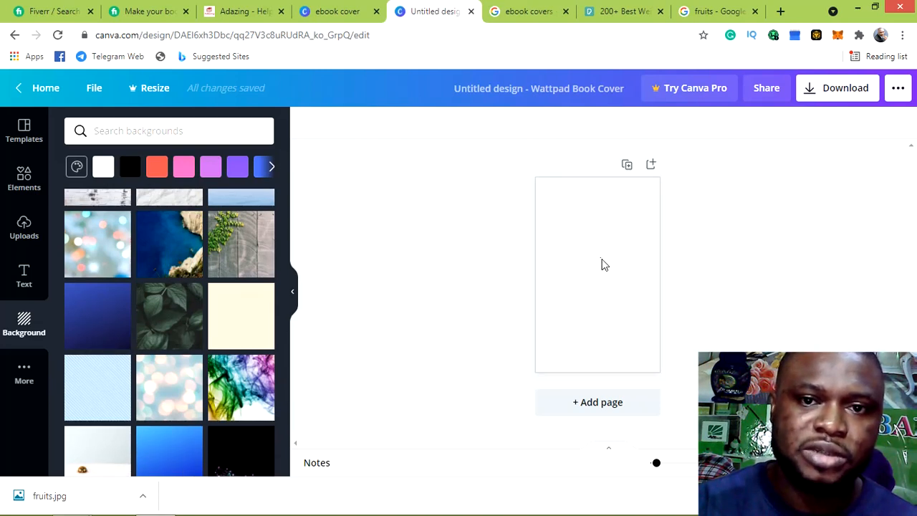
left_click(613, 278)
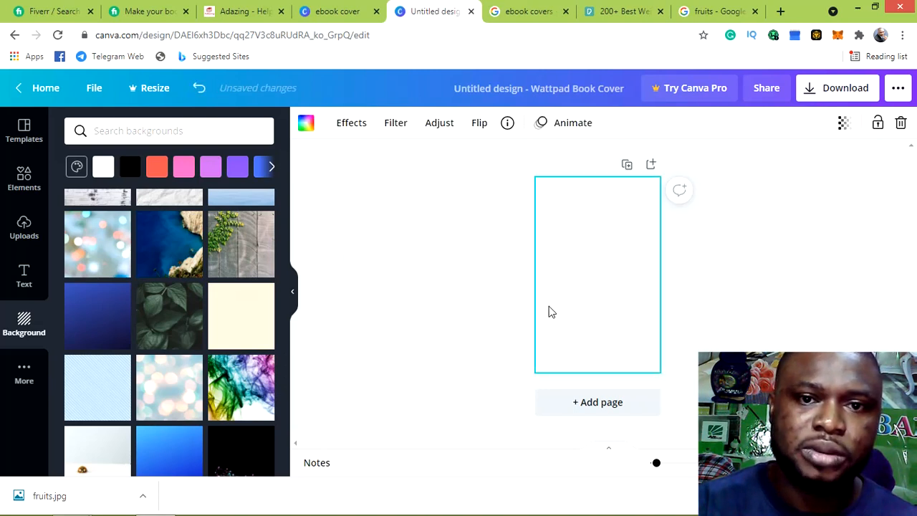
left_click(190, 255)
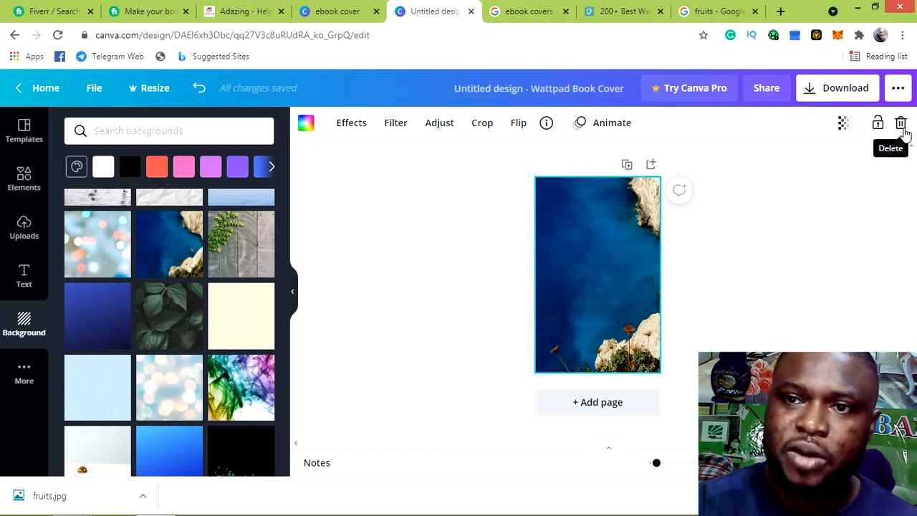
left_click(901, 124)
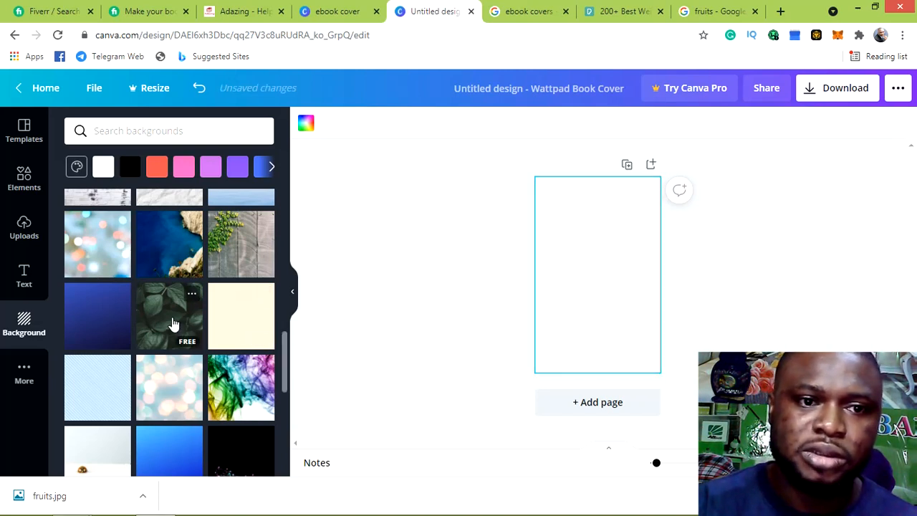
Try the dark leaf photo as the background and delete it as well
left_click(172, 324)
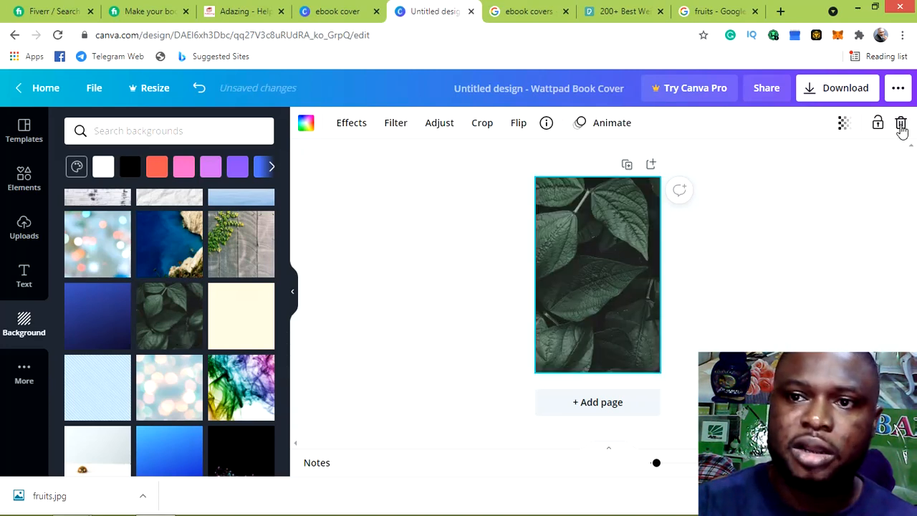
left_click(901, 124)
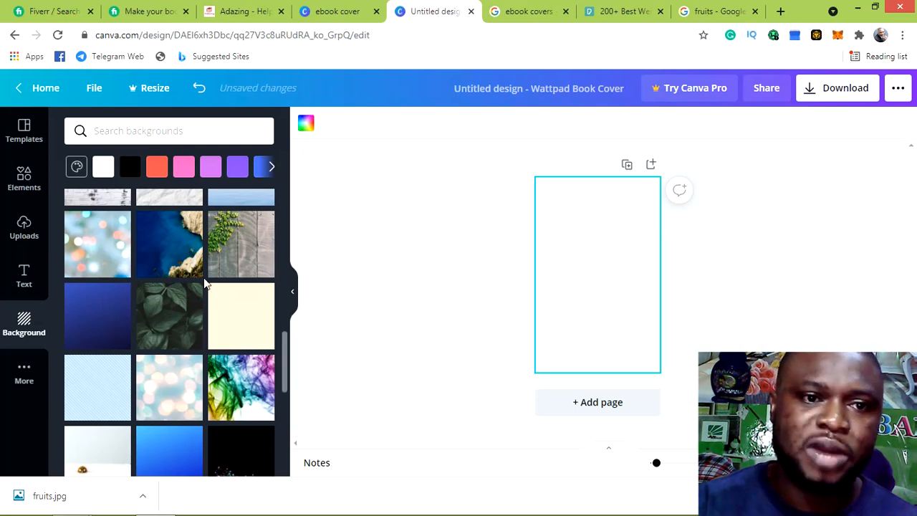
scroll(204, 284, "up", 10)
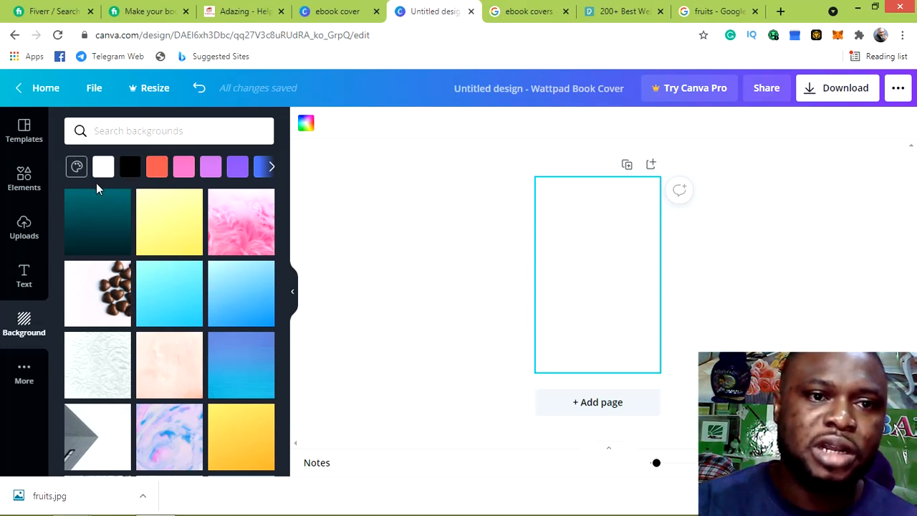
Browse the solid background colour swatches and open the full colour chooser
left_click(271, 166)
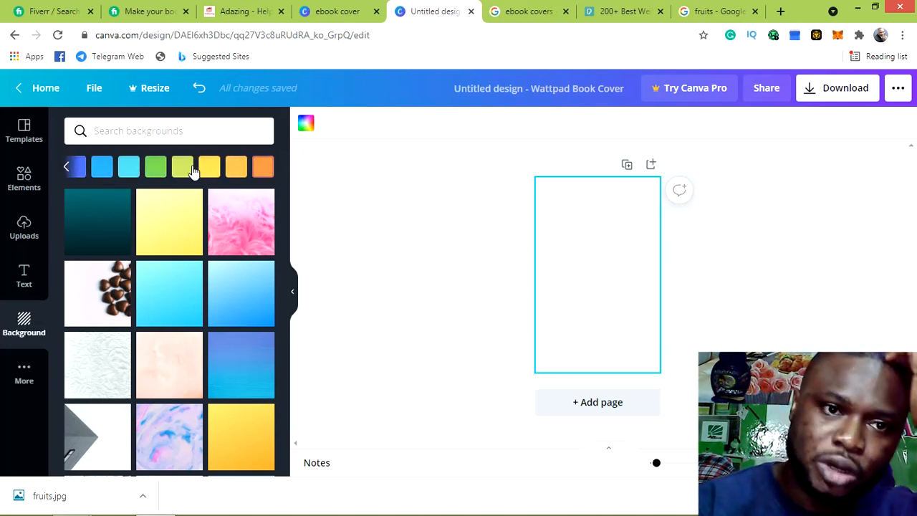
left_click(68, 169)
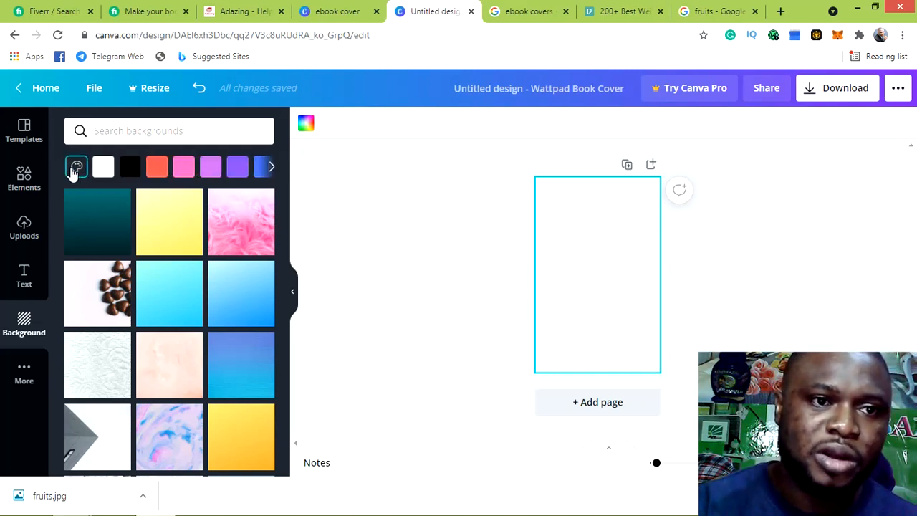
left_click(75, 169)
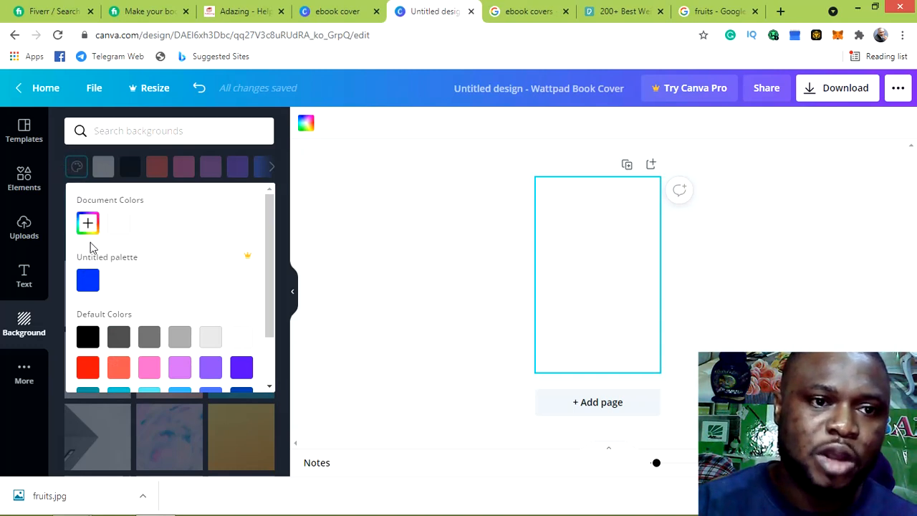
Create a custom bright green document colour (#2BD61C) and apply it to the page
left_click(87, 224)
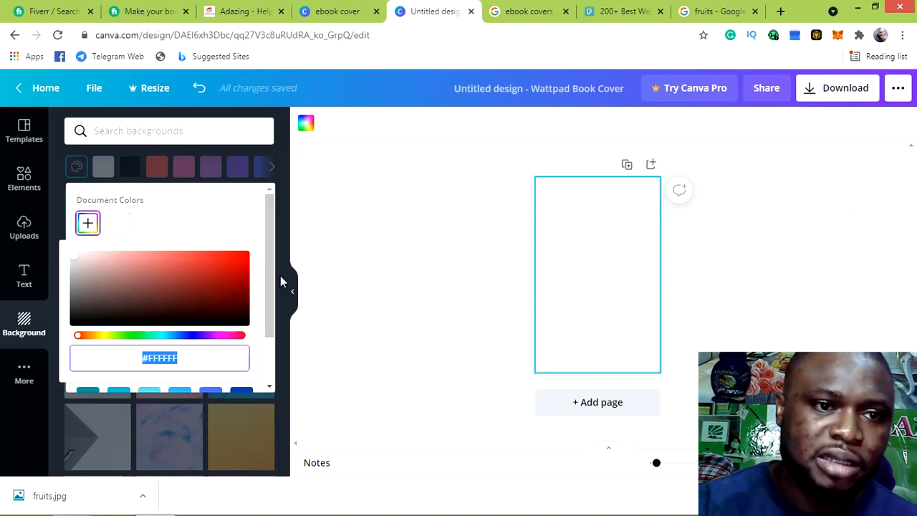
left_click(75, 263)
mouse_move(74, 263)
left_mouse_down()
mouse_move(165, 268)
mouse_move(180, 280)
mouse_move(135, 283)
mouse_move(244, 259)
mouse_move(96, 272)
mouse_move(65, 254)
left_mouse_up()
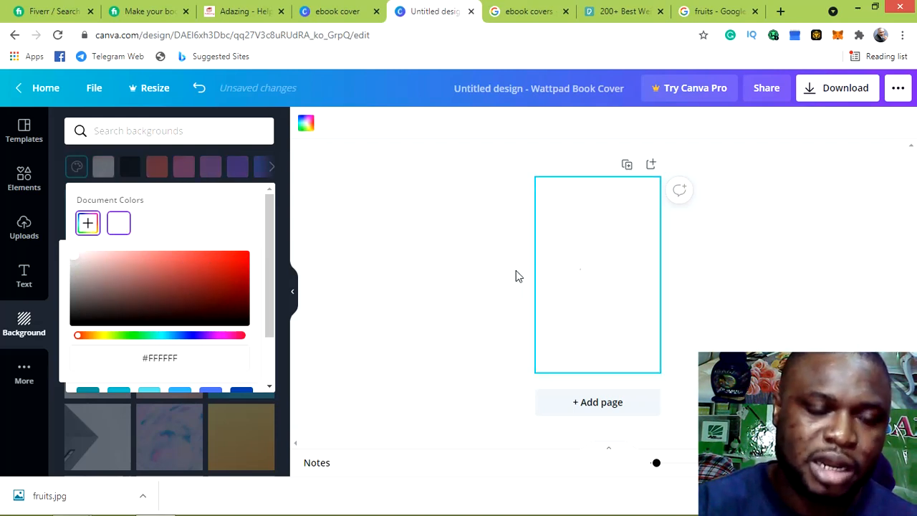
left_click(131, 337)
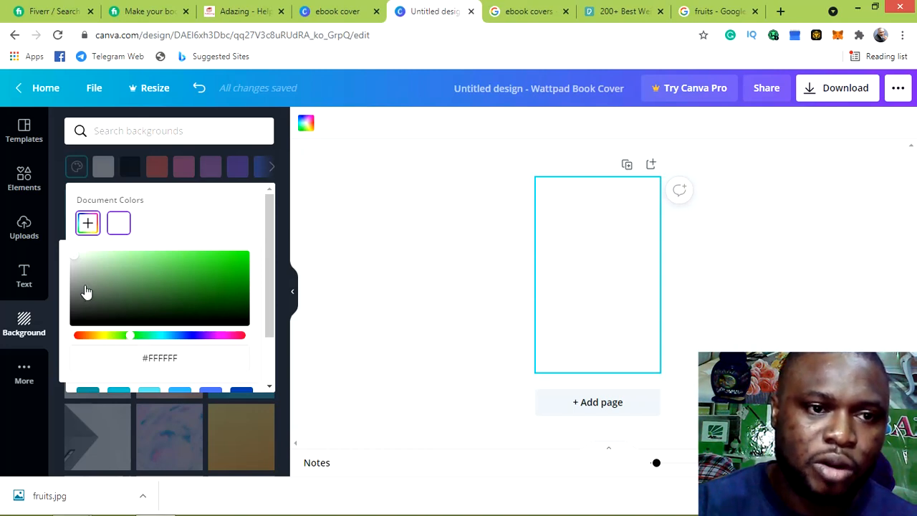
left_click_drag(78, 264, 226, 263)
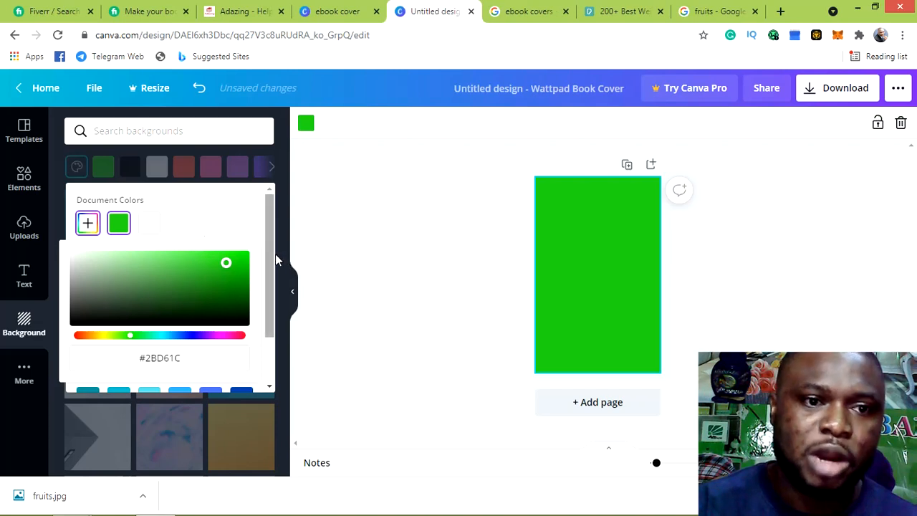
left_click(310, 235)
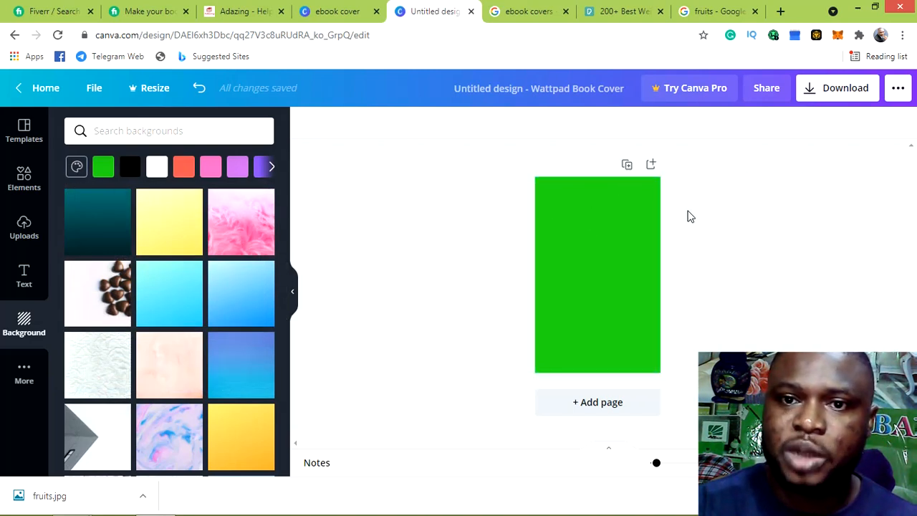
left_click(601, 250)
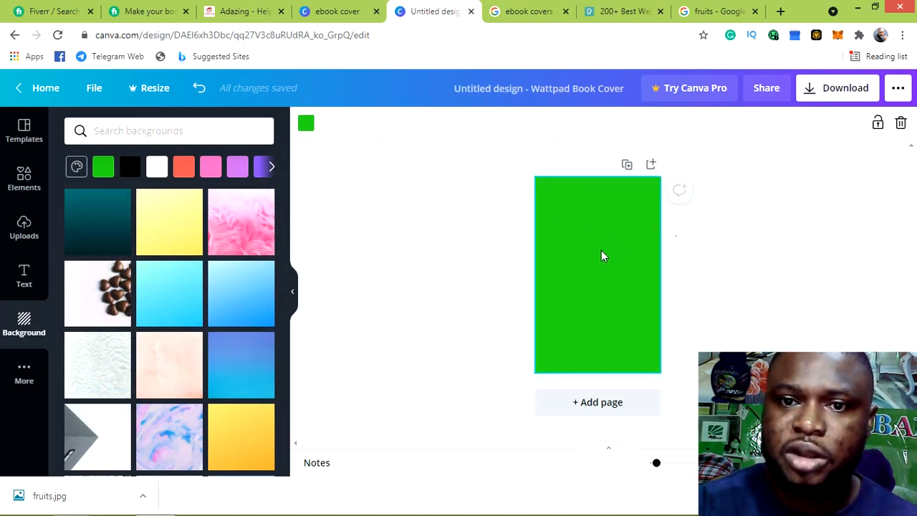
left_click(900, 123)
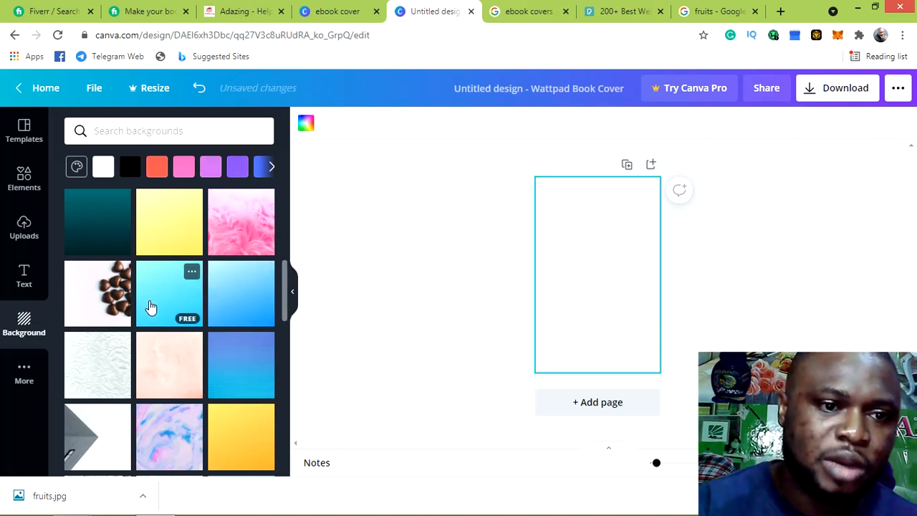
scroll(154, 301, "down", 5)
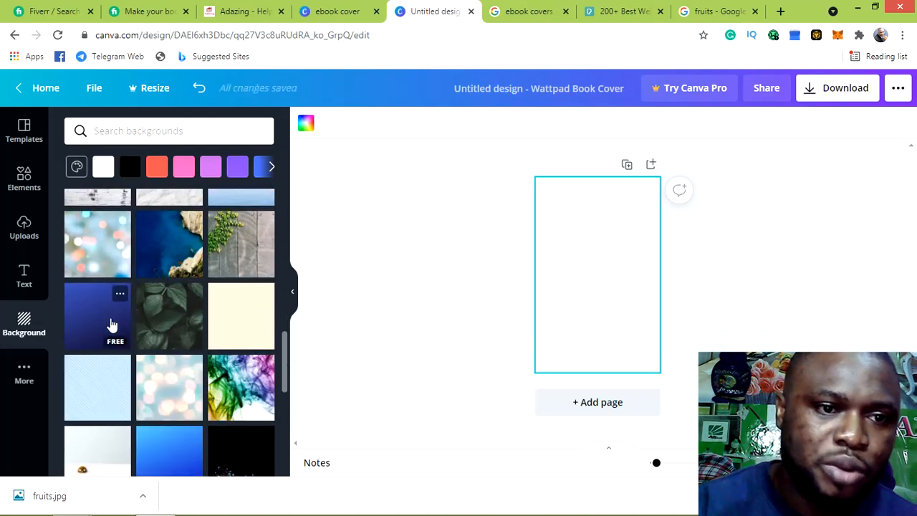
scroll(116, 298, "up", 1)
scroll(117, 297, "up", 5)
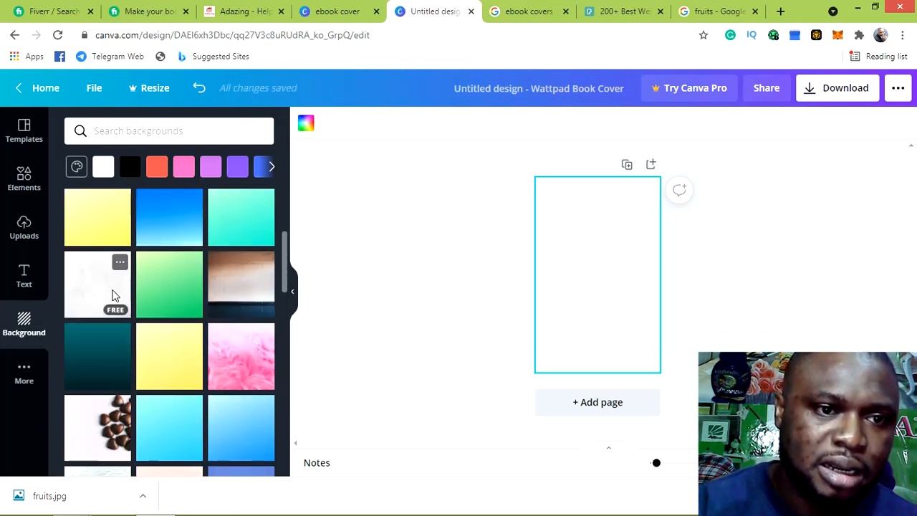
Apply the dark teal-to-black gradient as the cover's background
left_click(103, 362)
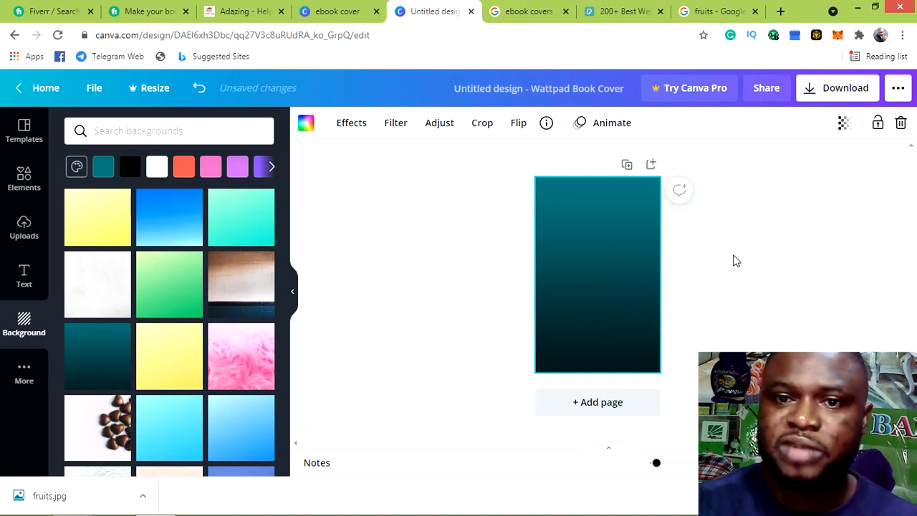
left_click(451, 249)
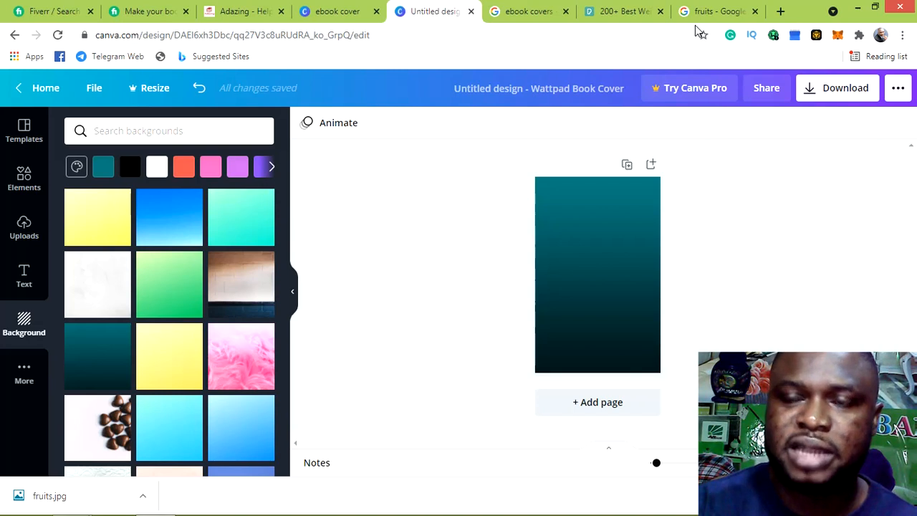
Search Google for 'nteworking' in a new Chrome tab
left_click(780, 11)
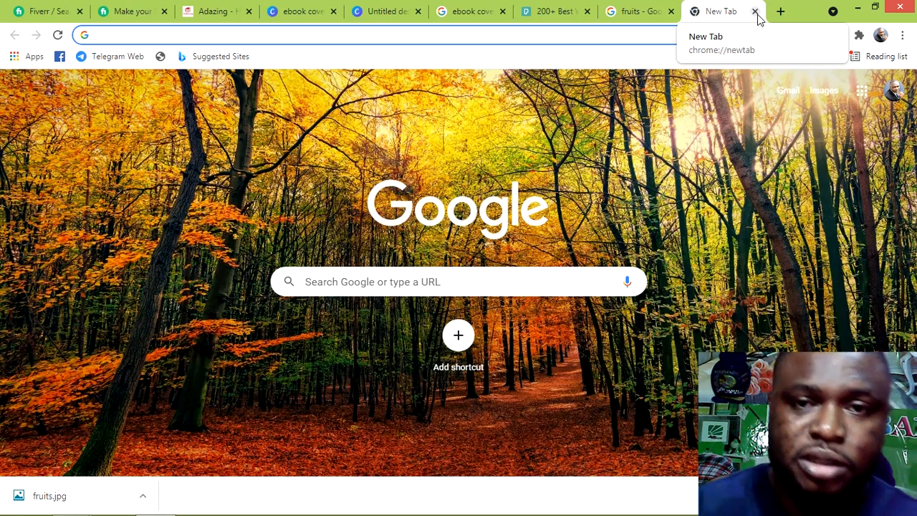
type("ntew")
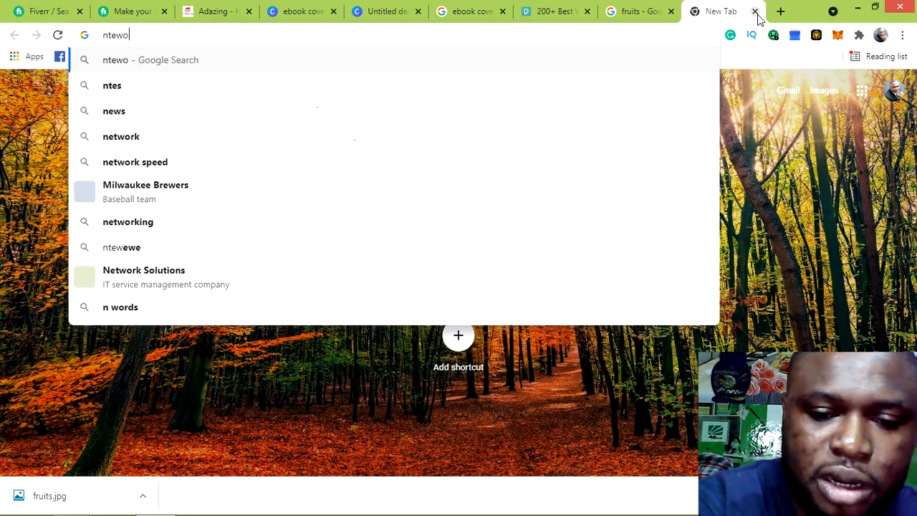
type("orking")
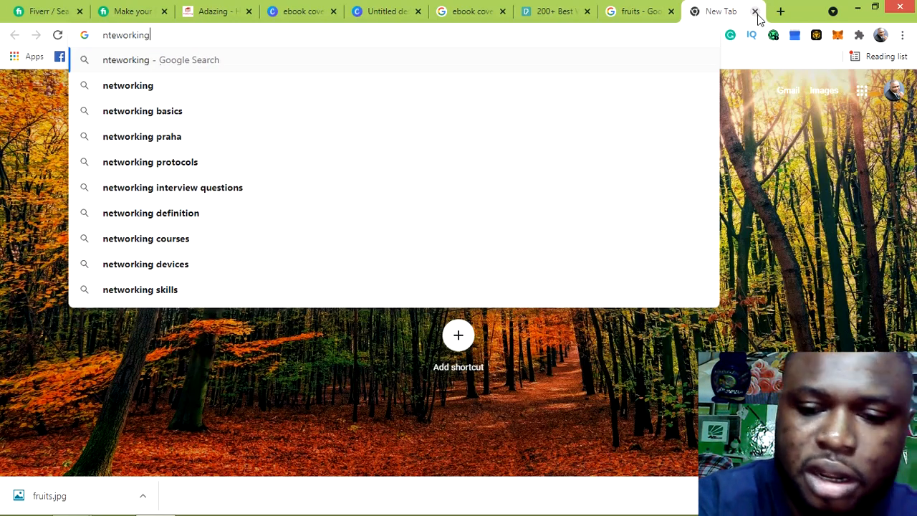
key("Return")
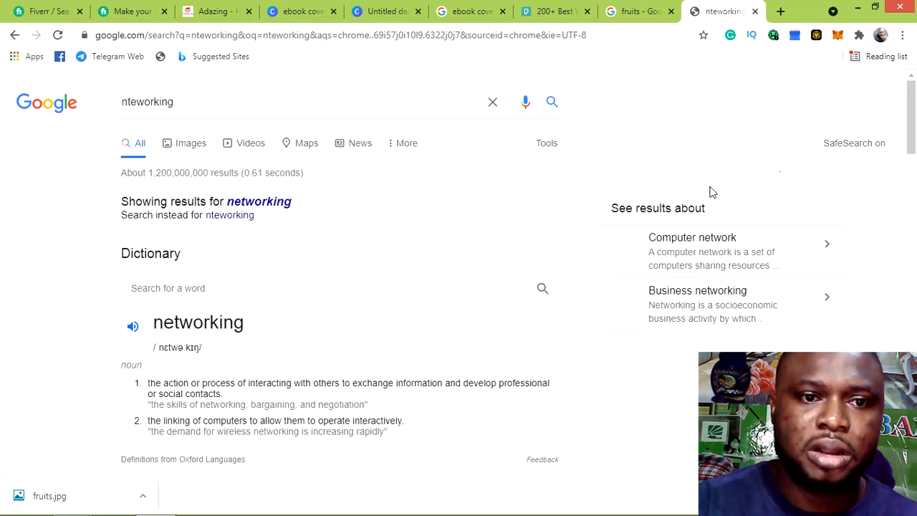
Switch to Google Images and scroll through the networking photo results
scroll(337, 164, "down", 2)
scroll(337, 164, "up", 2)
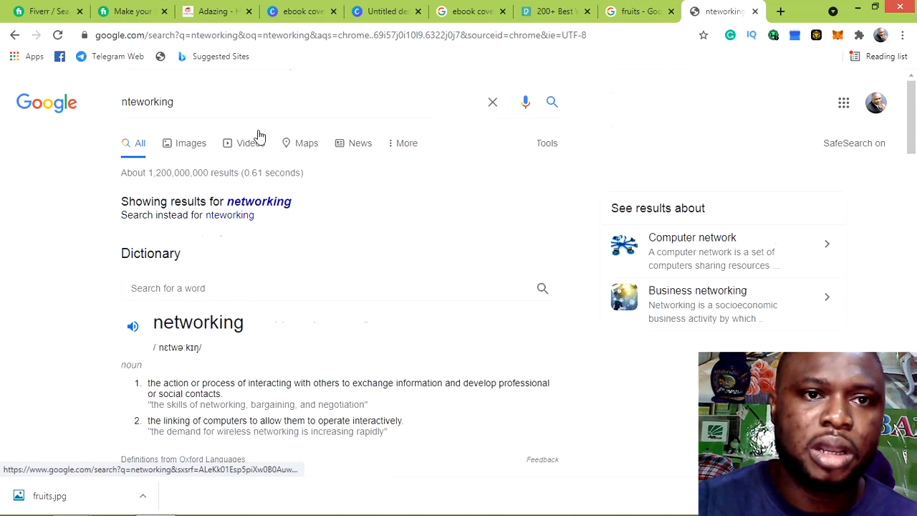
left_click(184, 144)
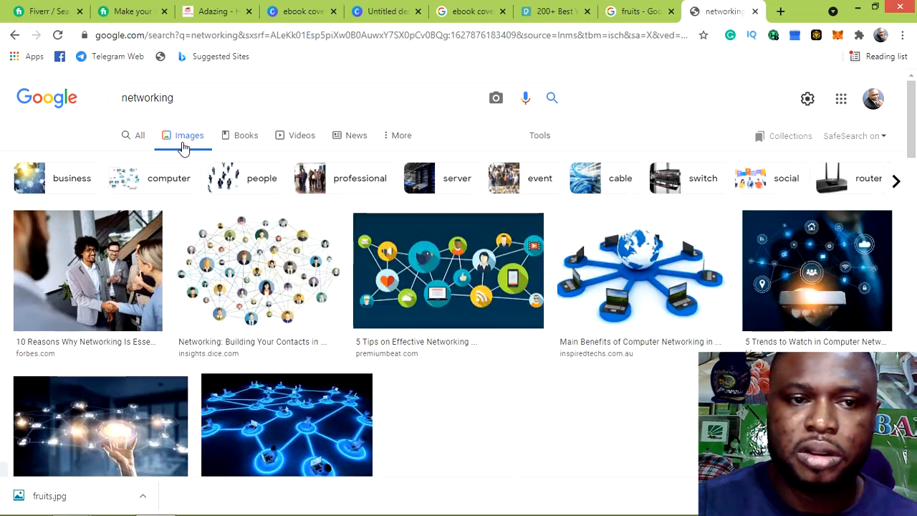
scroll(530, 262, "down", 2)
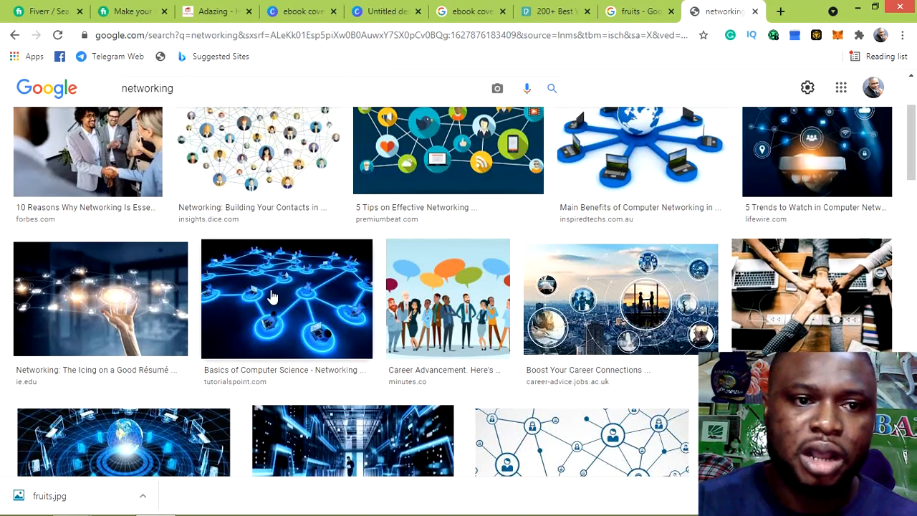
scroll(344, 306, "down", 3)
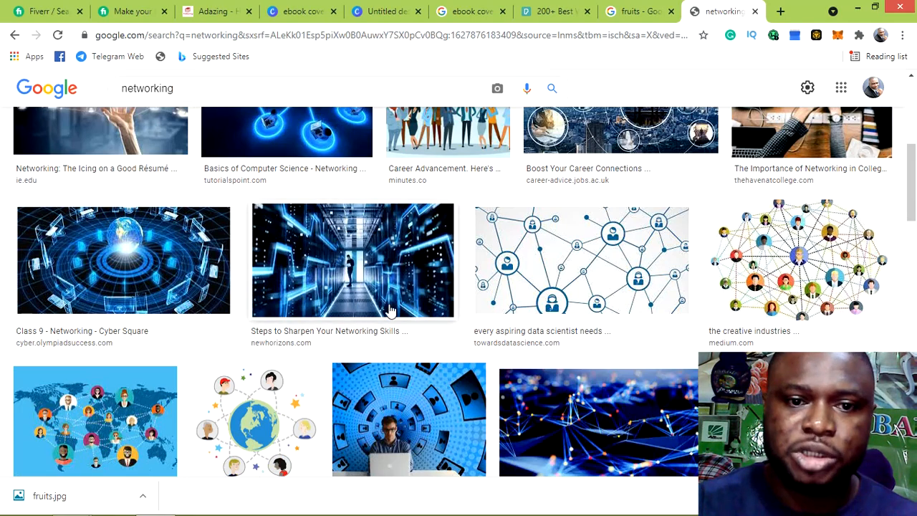
scroll(412, 308, "down", 2)
scroll(502, 316, "down", 5)
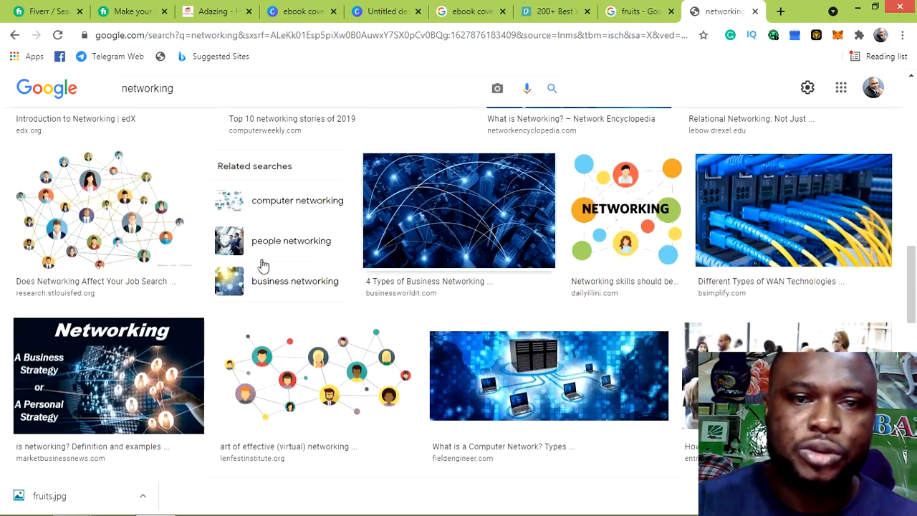
scroll(548, 265, "down", 1)
scroll(548, 265, "down", 1)
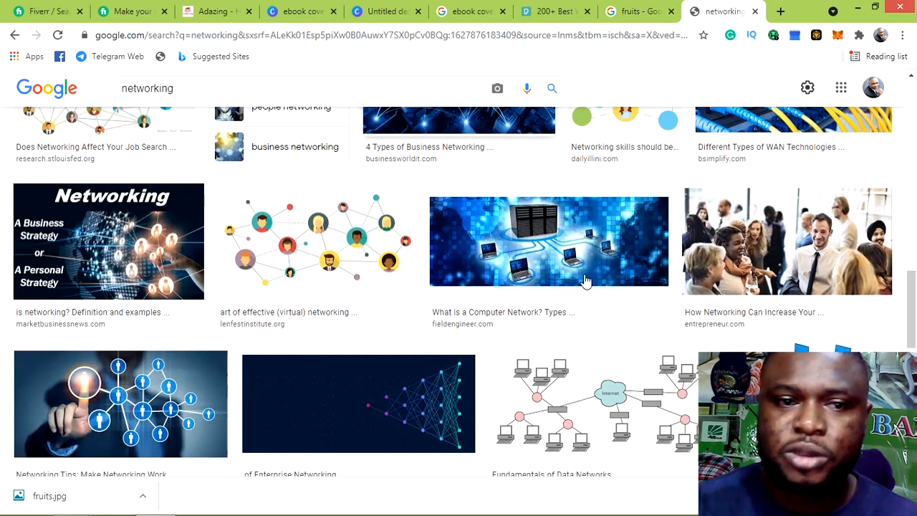
scroll(212, 301, "down", 2)
scroll(270, 300, "down", 2)
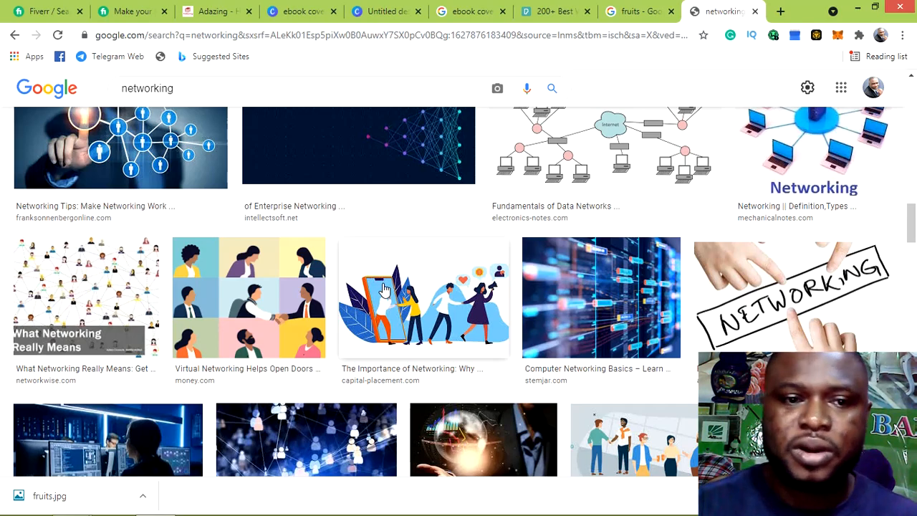
scroll(447, 283, "down", 2)
scroll(464, 285, "up", 2)
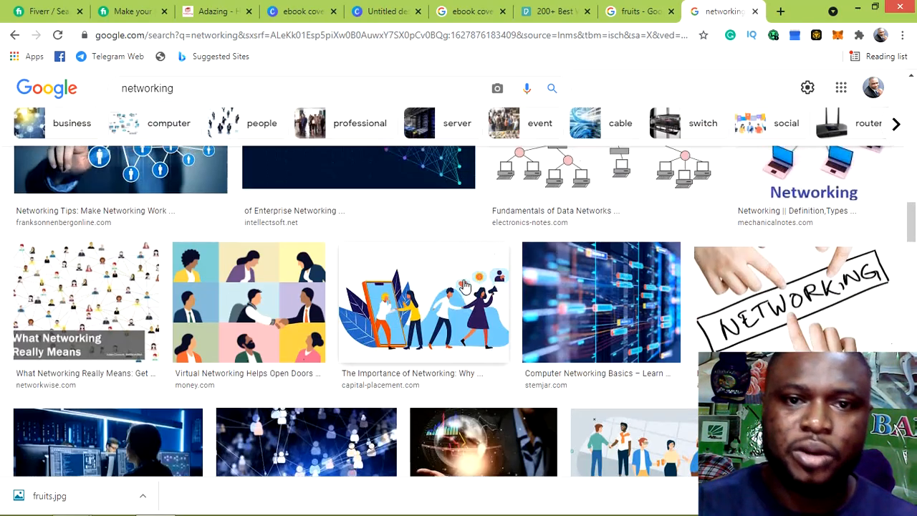
scroll(465, 286, "up", 5)
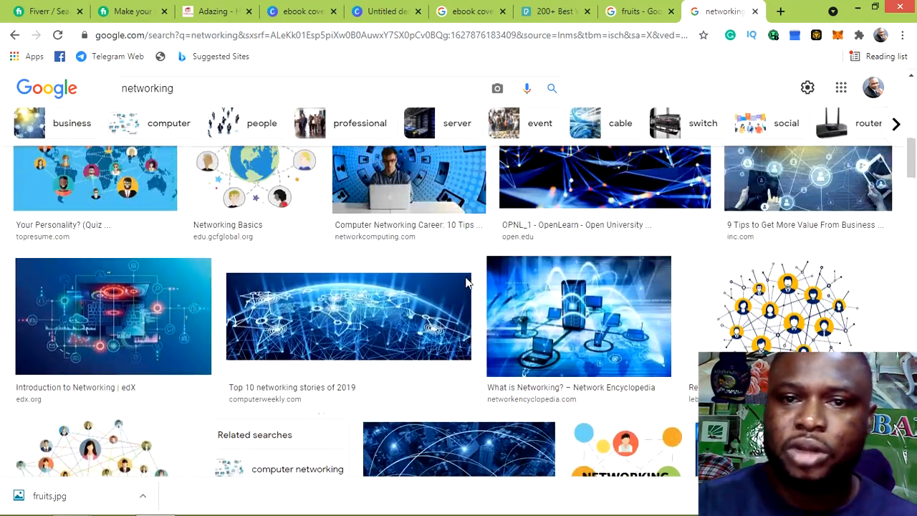
scroll(466, 285, "up", 3)
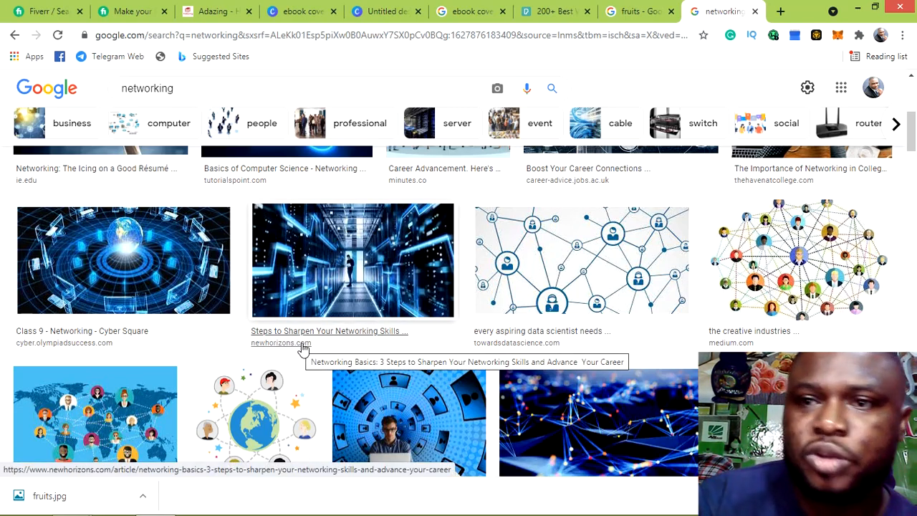
Check the Pexels weightloss photos tab, then open another blank tab
scroll(305, 352, "up", 3)
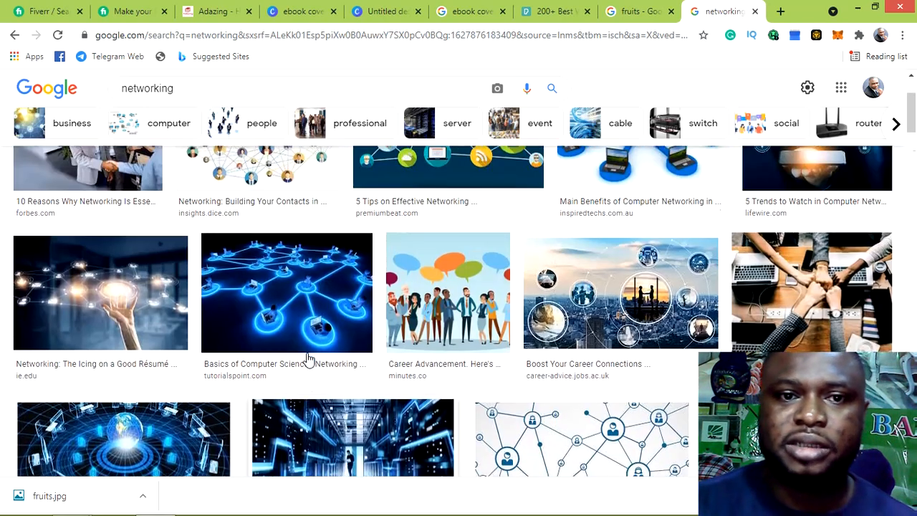
scroll(310, 358, "up", 1)
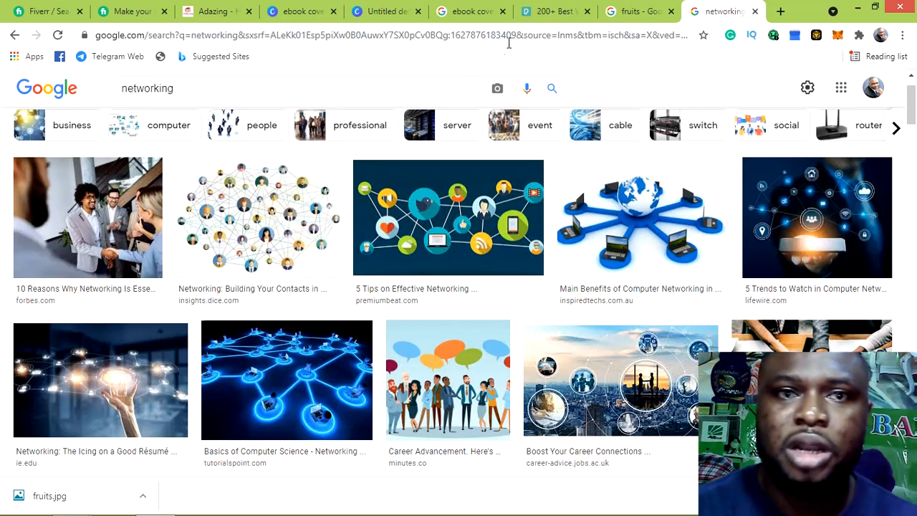
left_click(556, 16)
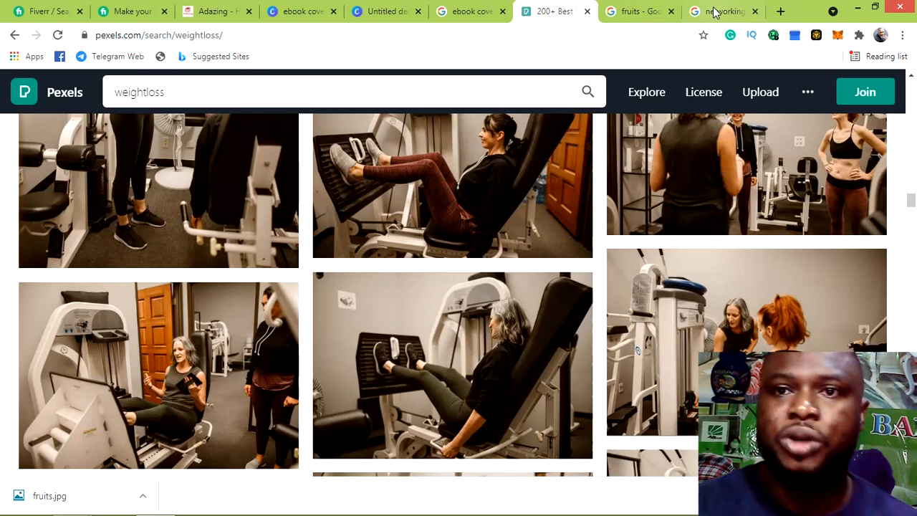
left_click(780, 12)
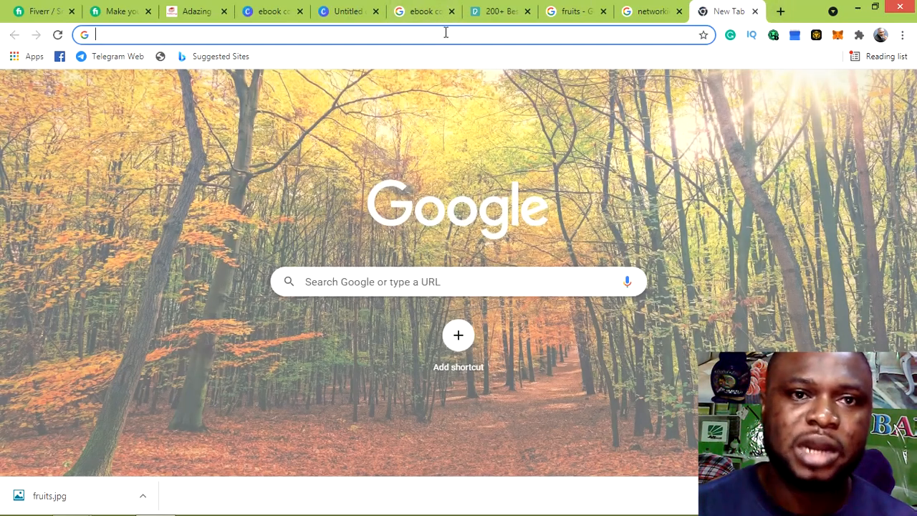
Go to unsplash.com in the new Chrome tab, correcting the typed address
left_click(446, 32)
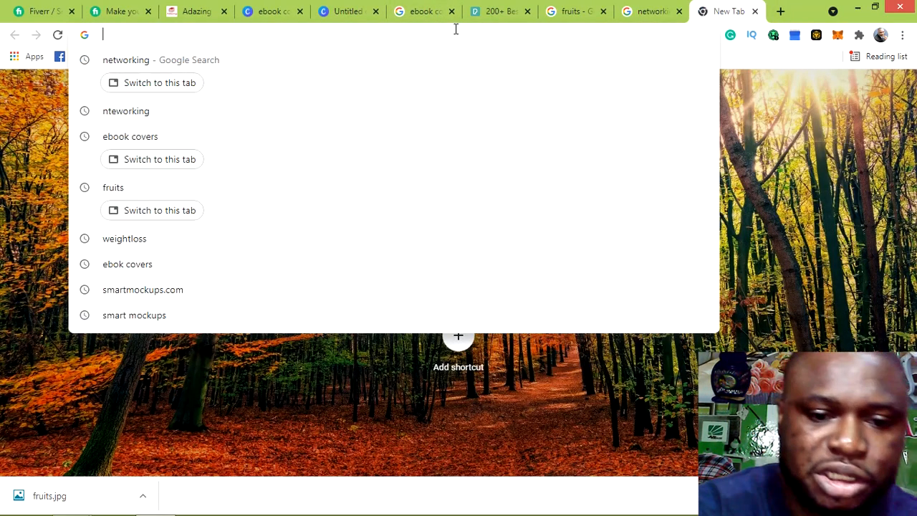
type("unspl")
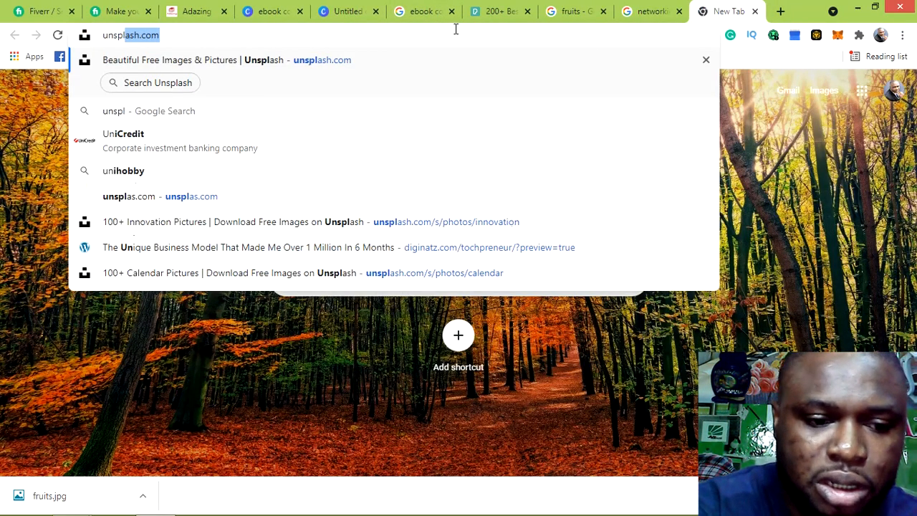
type("ash c")
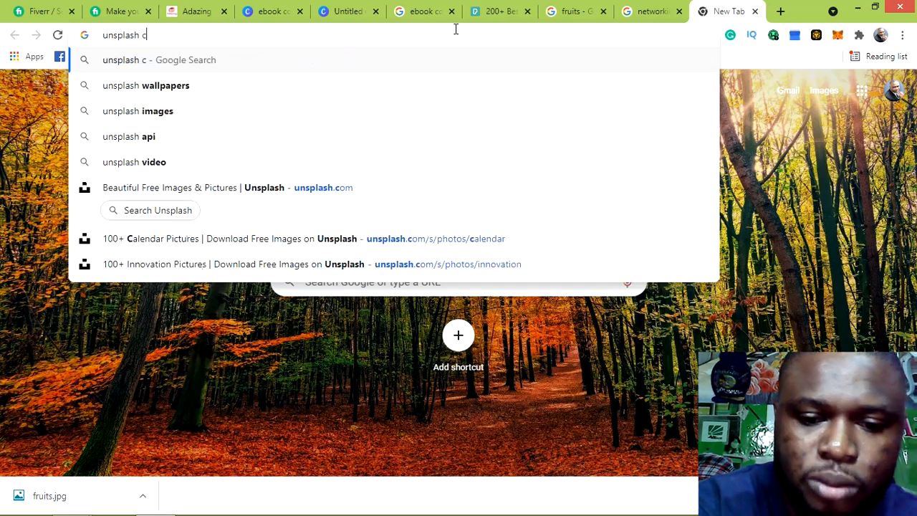
key("BackSpace")
type(".c")
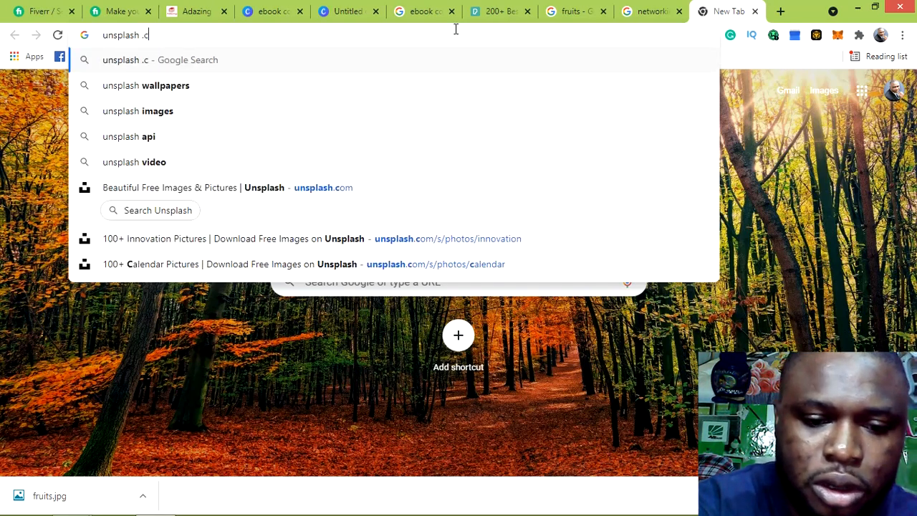
type("om")
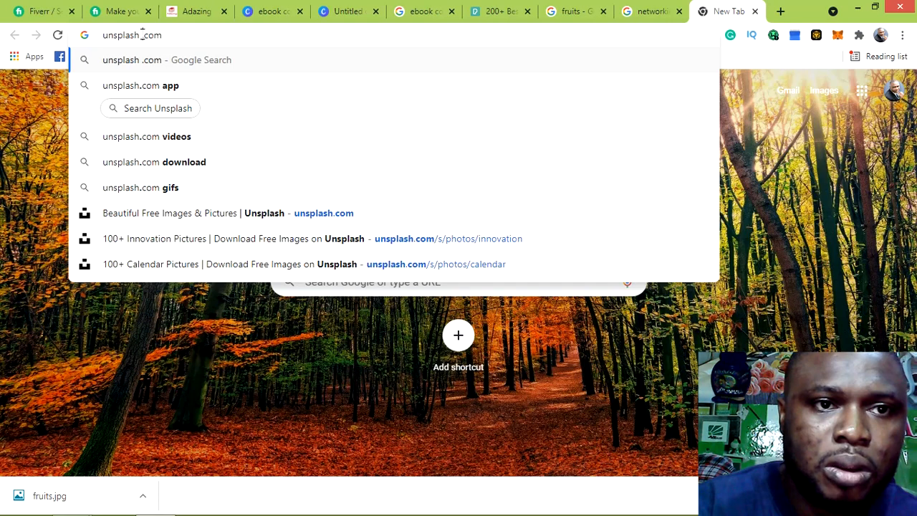
key("BackSpace")
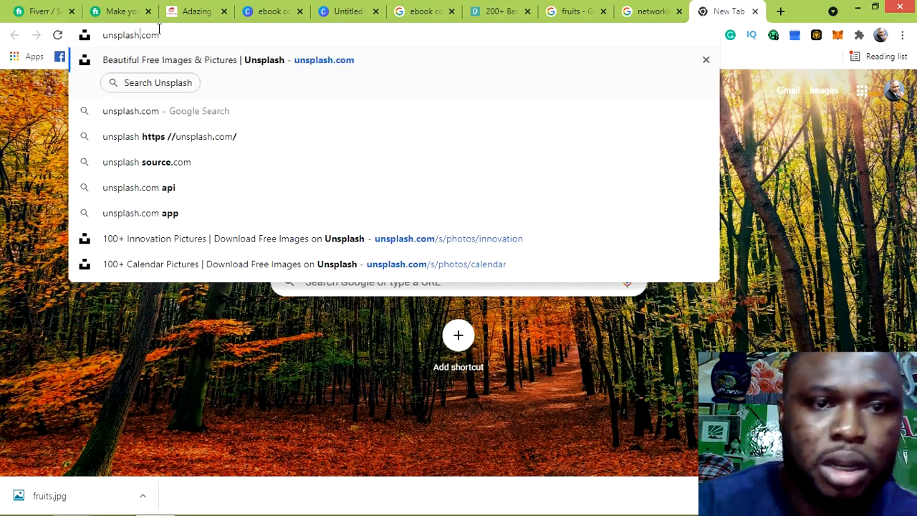
key("Return")
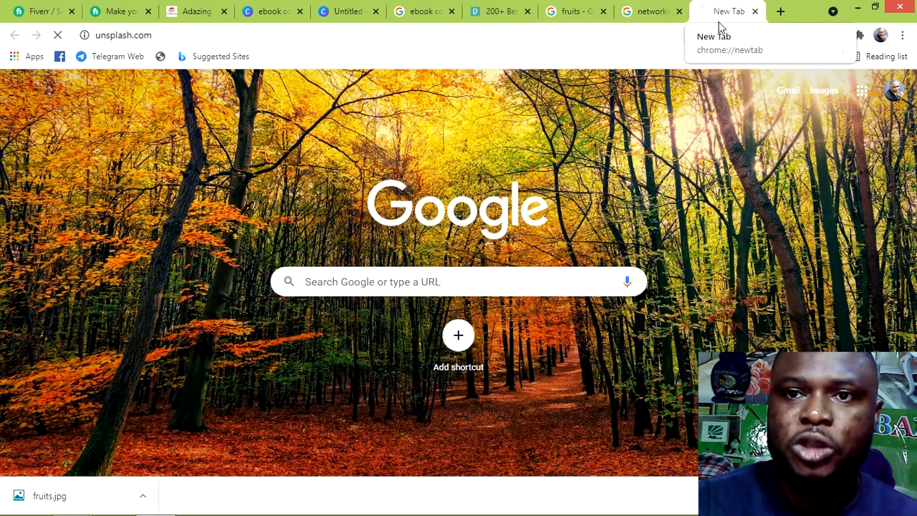
Load pixabay.com in another new tab, then return to the Pexels weightloss results
left_click(781, 14)
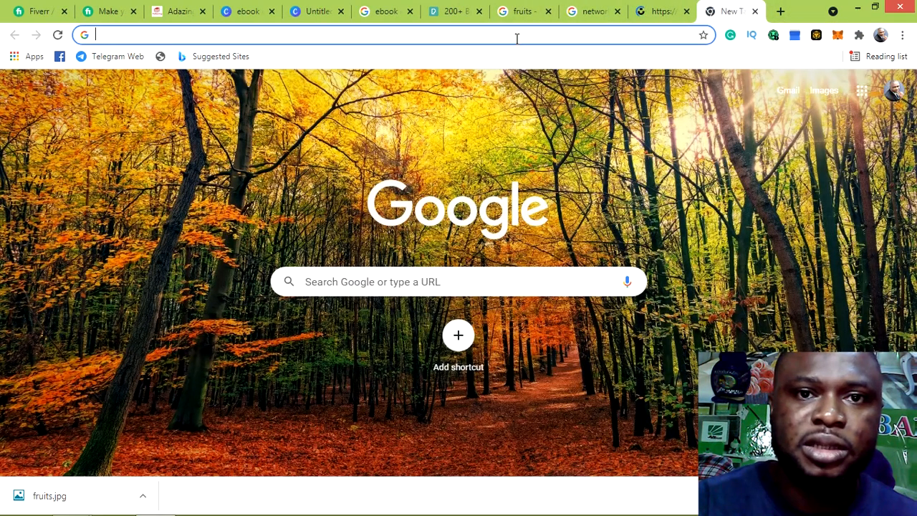
left_click(515, 34)
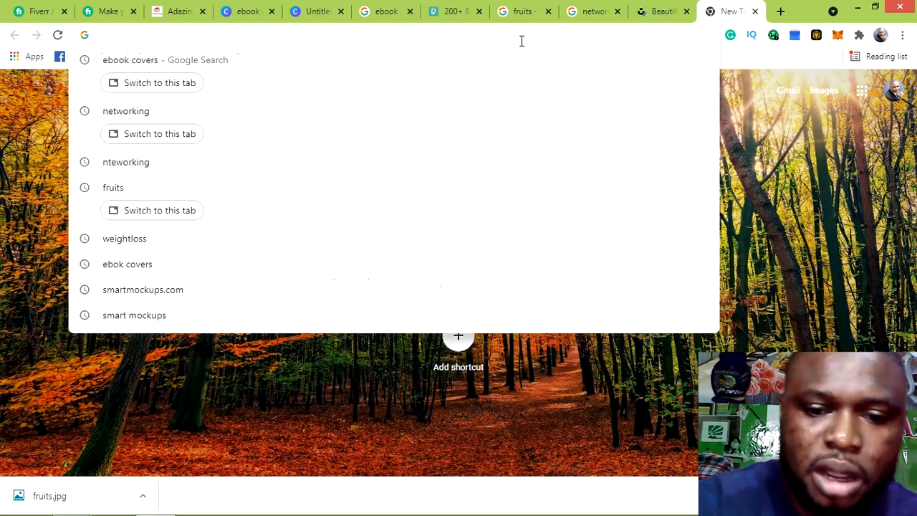
type("pi")
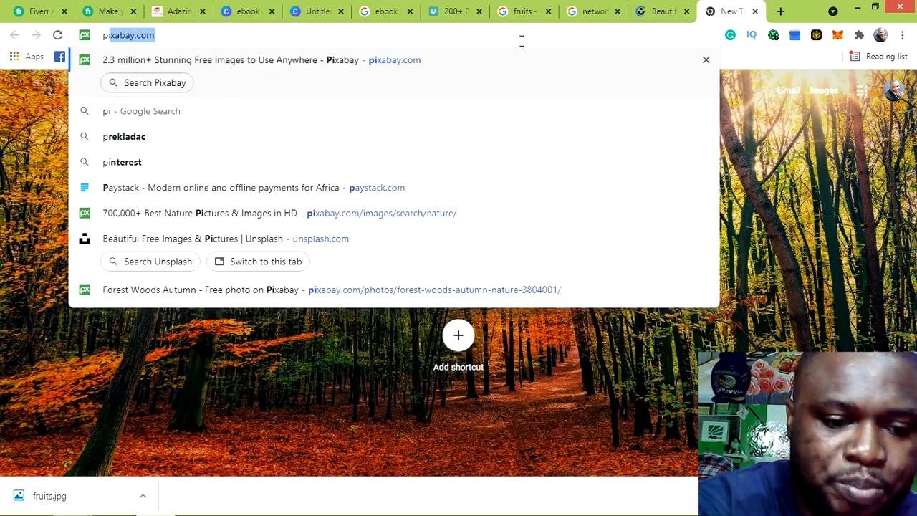
type("xa")
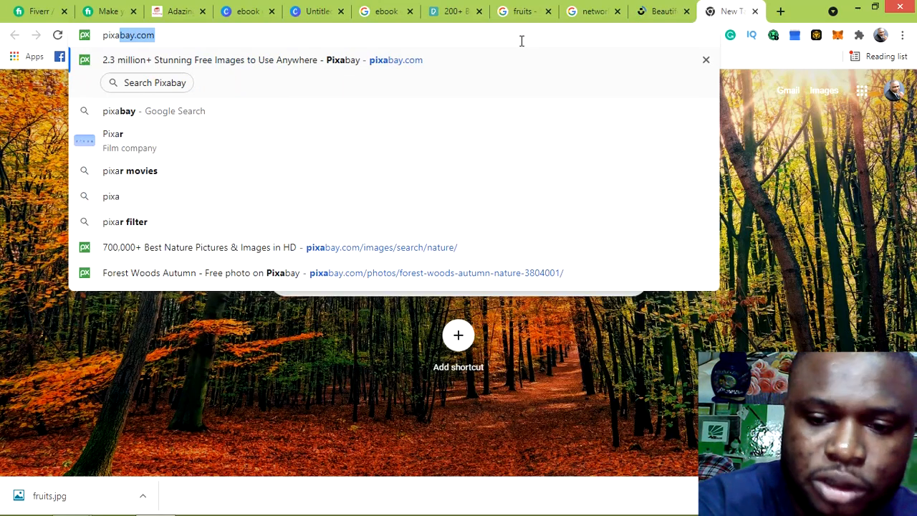
key("Return")
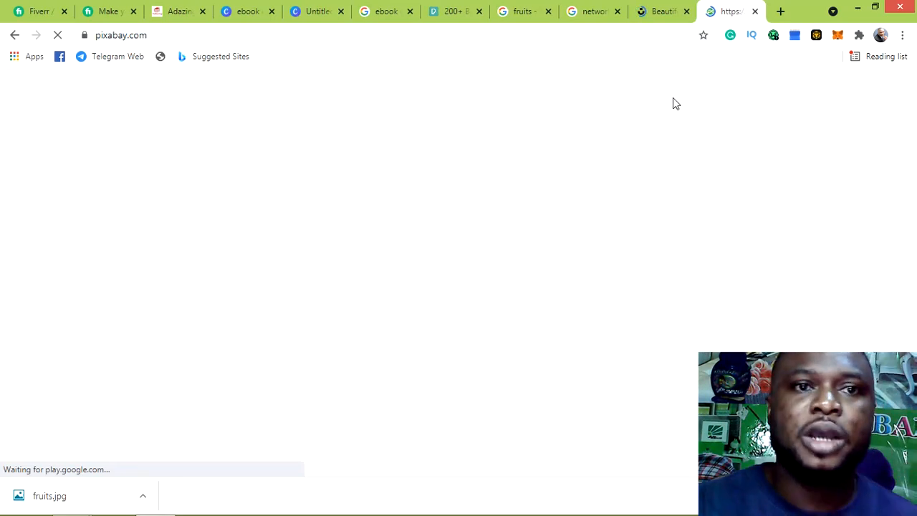
left_click(440, 14)
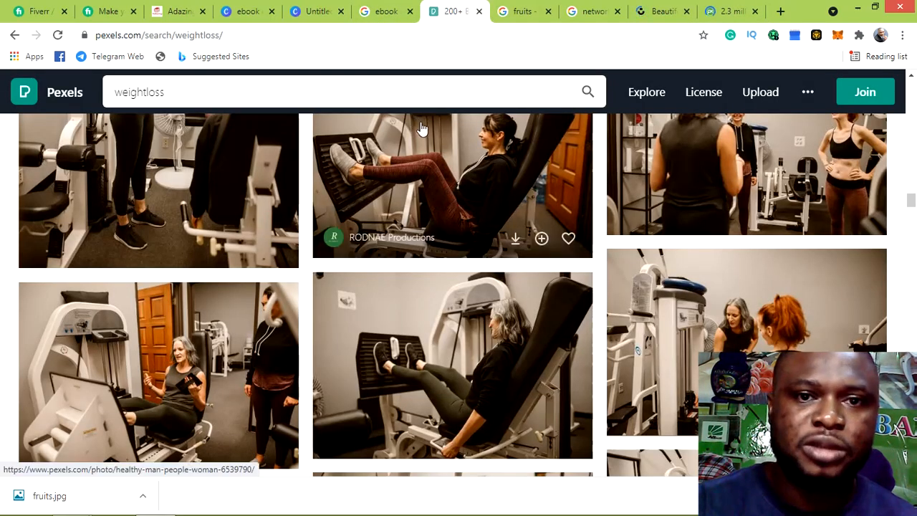
Replace the Pexels 'weightloss' search with 'networking' and scroll through the 2.79K photo results
scroll(430, 129, "up", 2)
scroll(444, 136, "up", 5)
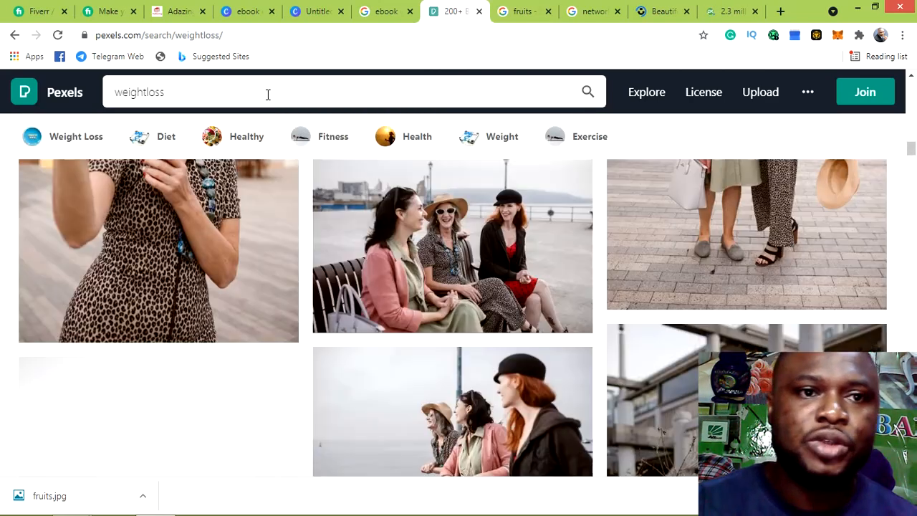
left_click(172, 92)
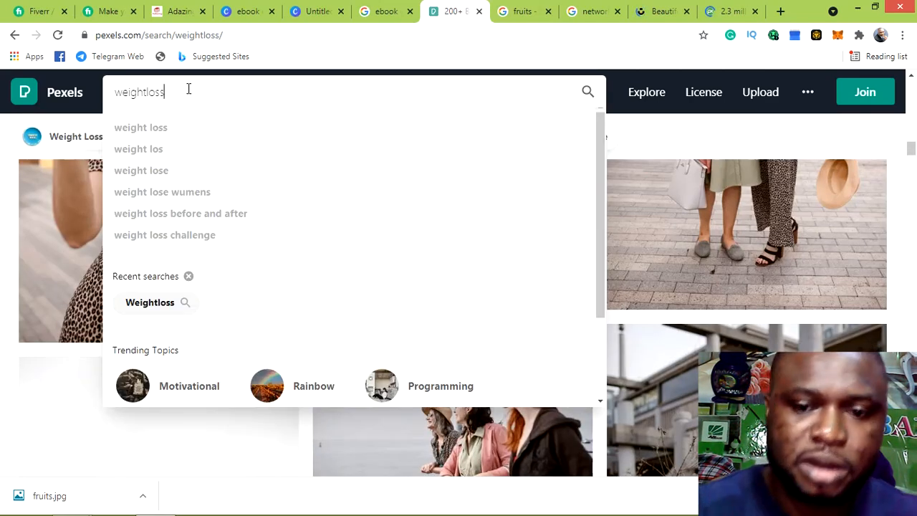
key("BackSpace")
key("BackSpace")
key("BackSpace")
key("BackSpace")
key("BackSpace")
key("BackSpace")
key("BackSpace")
key("BackSpace")
key("BackSpace")
key("BackSpace")
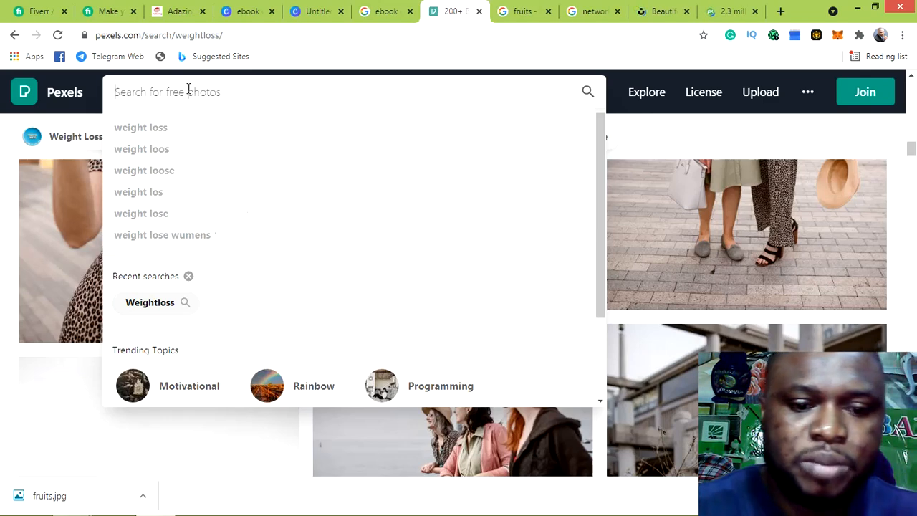
type("net")
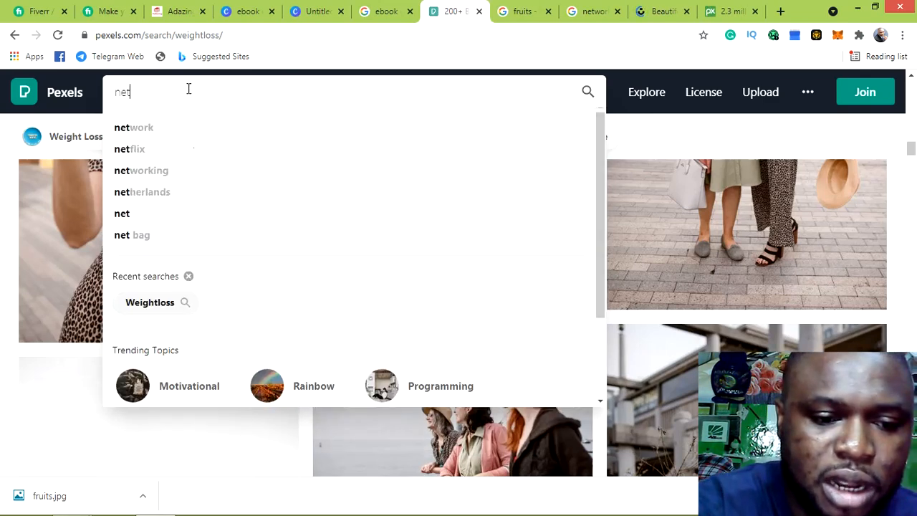
type("workin")
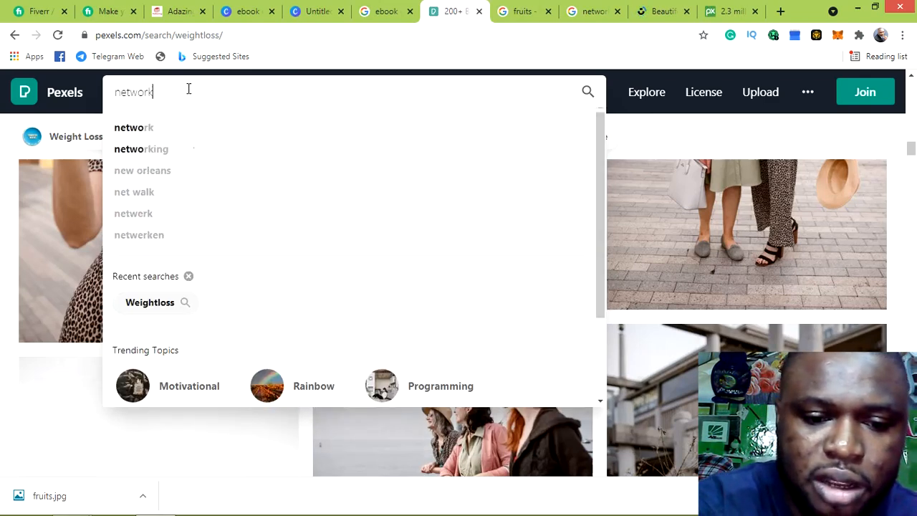
type("g")
key("Return")
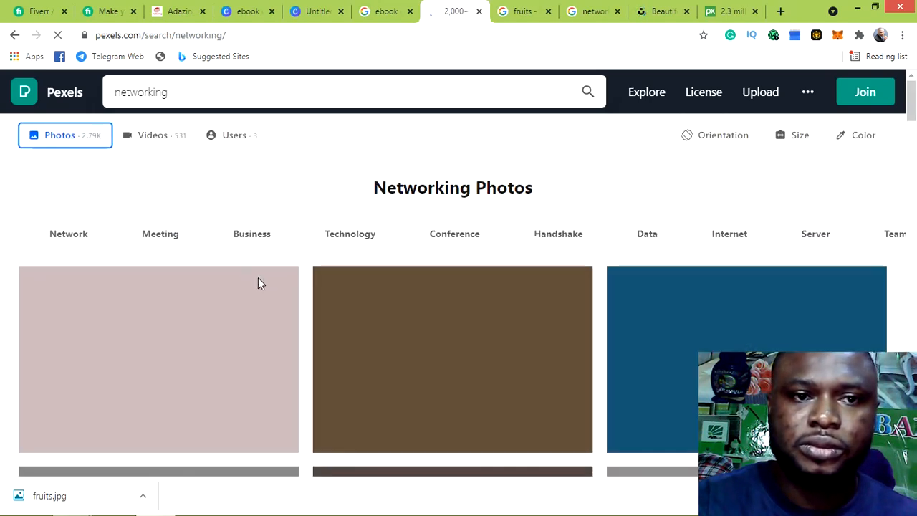
scroll(258, 283, "down", 1)
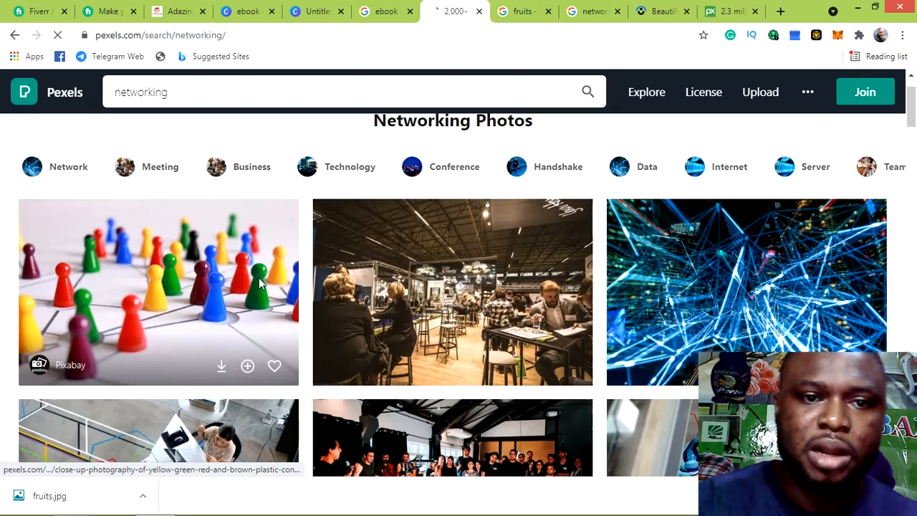
scroll(218, 245, "down", 4)
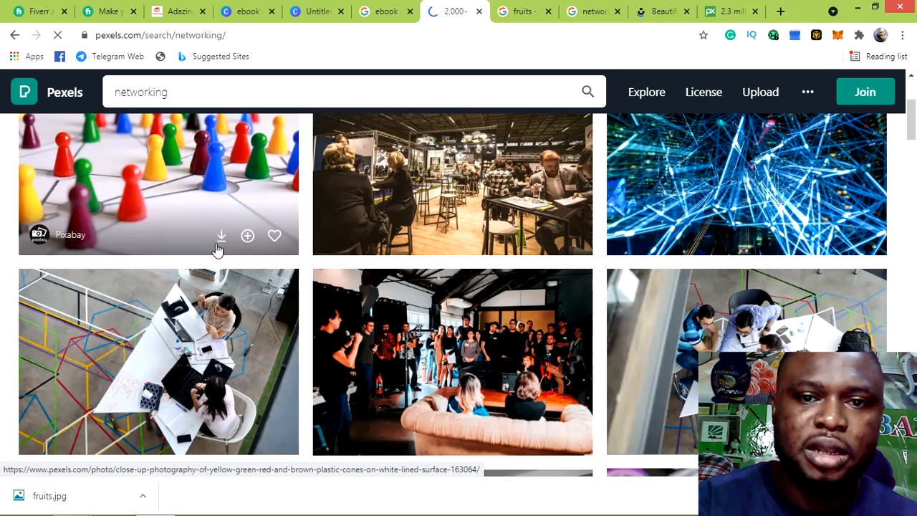
scroll(219, 246, "down", 3)
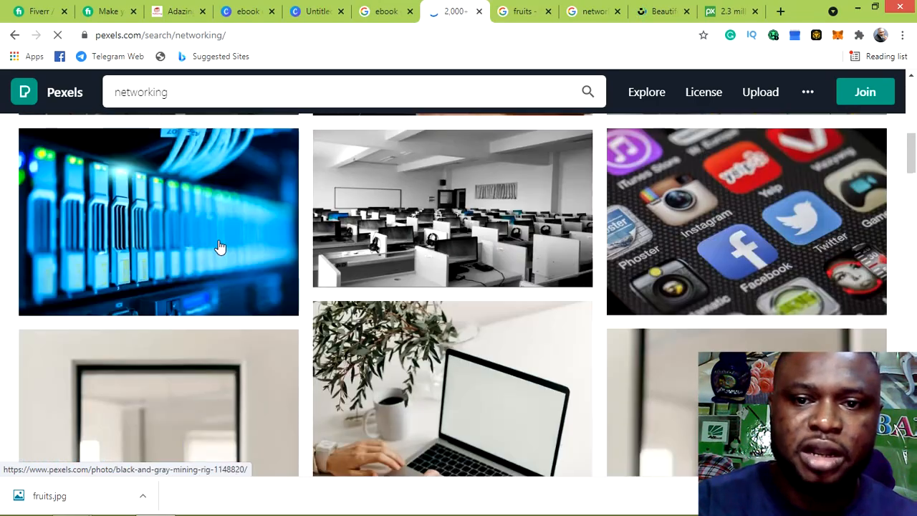
scroll(220, 247, "down", 10)
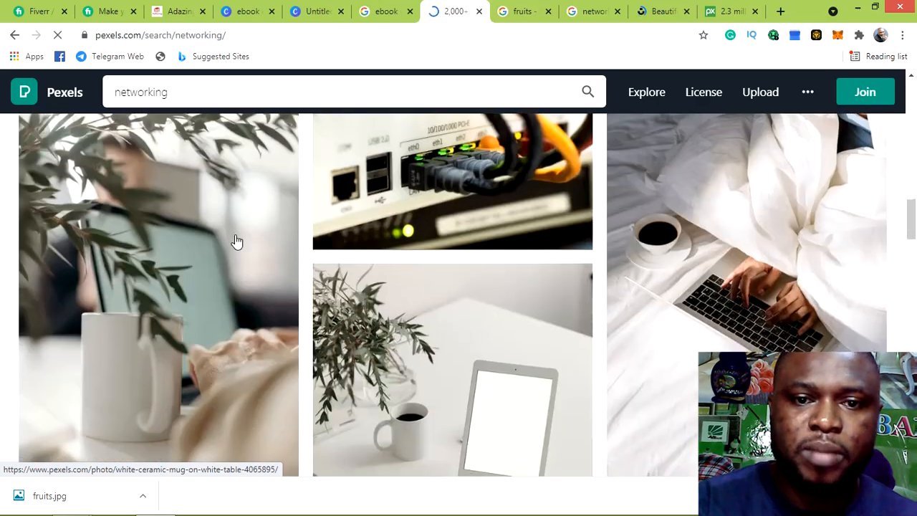
scroll(237, 242, "up", 10)
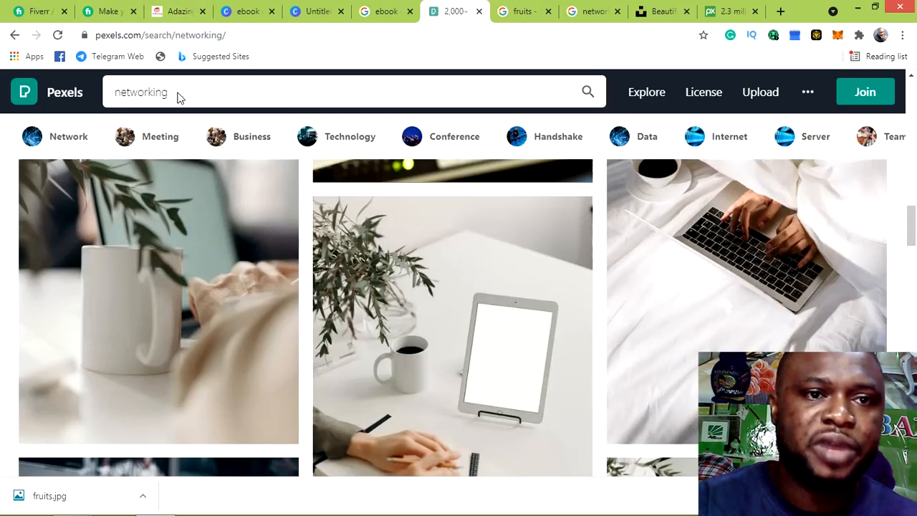
Refine the Pexels search to the 'networking business' suggestion, rerun it, then go to Unsplash
left_click(176, 91)
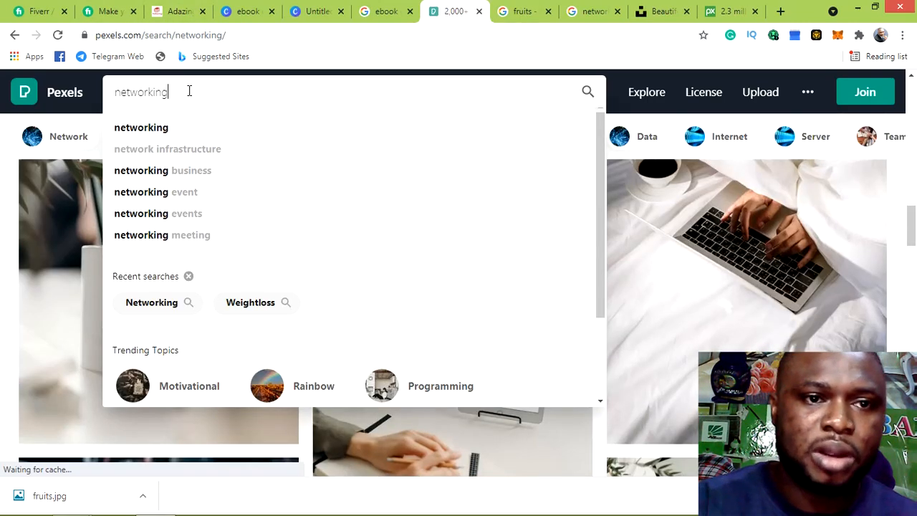
left_click(183, 177)
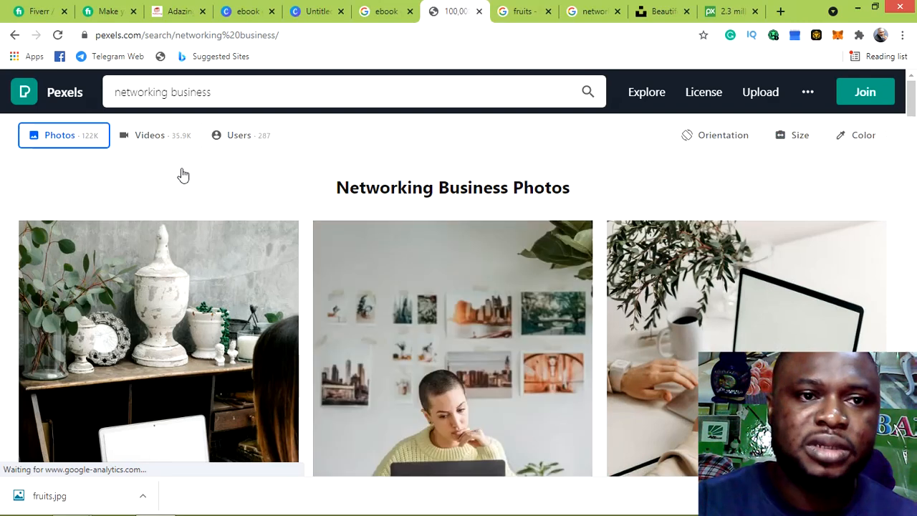
left_click(586, 94)
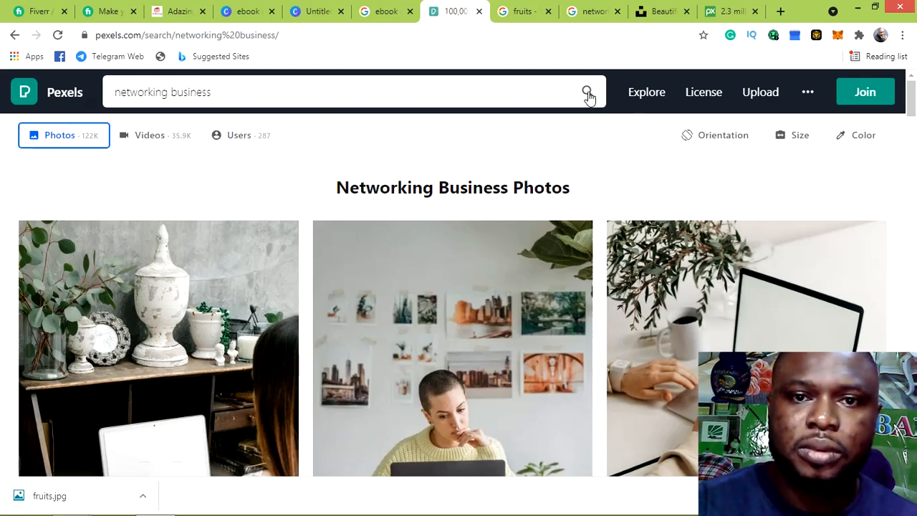
left_click(587, 94)
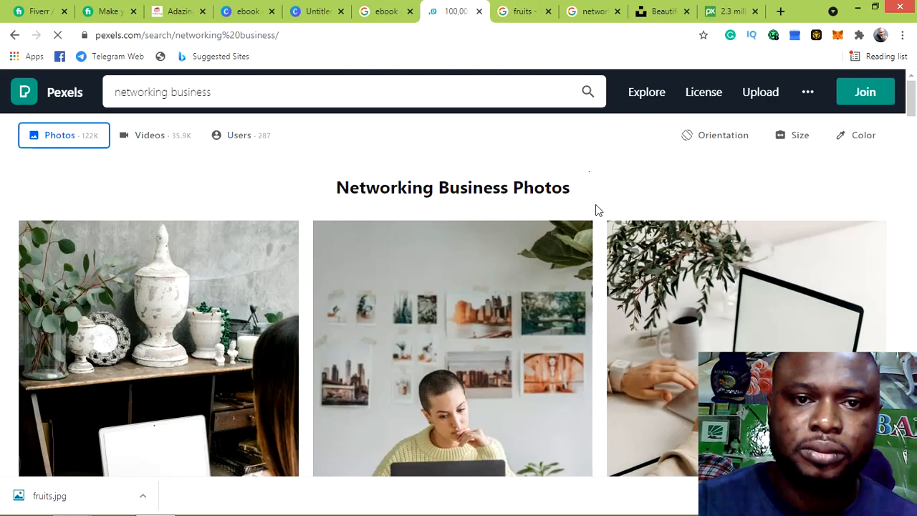
scroll(499, 199, "down", 3)
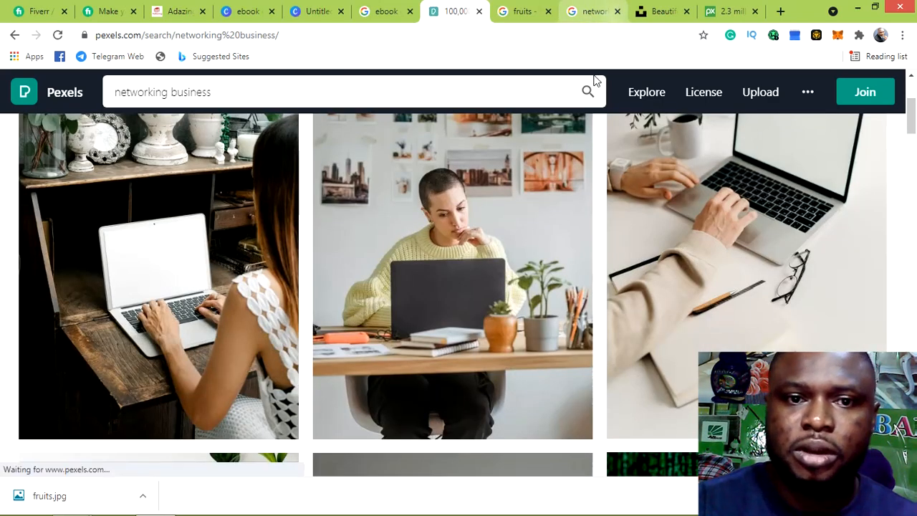
left_click(668, 14)
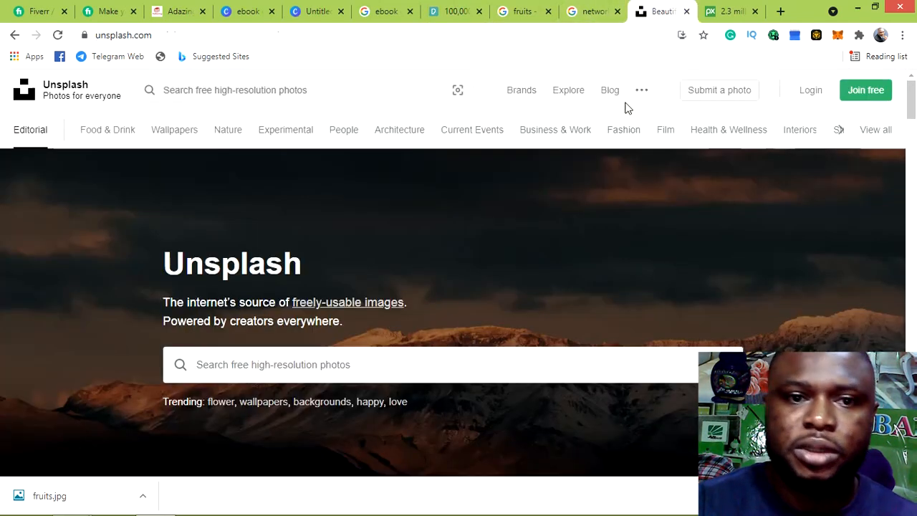
Search Unsplash for network marketing photos, then switch to the Pixabay homepage
left_click(534, 359)
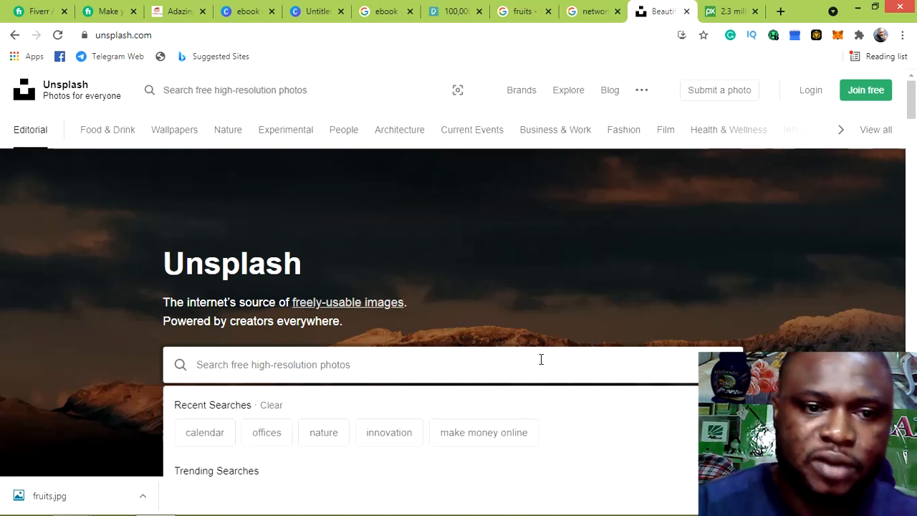
type("un")
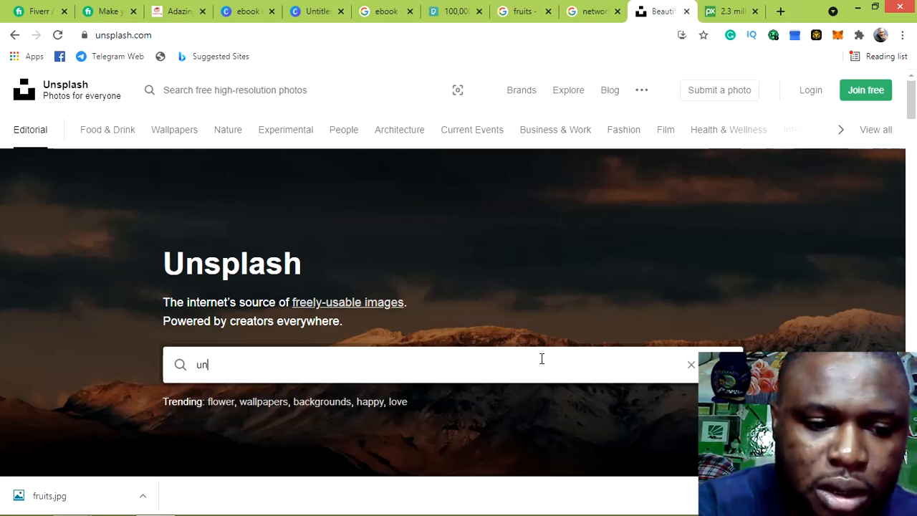
type("spls")
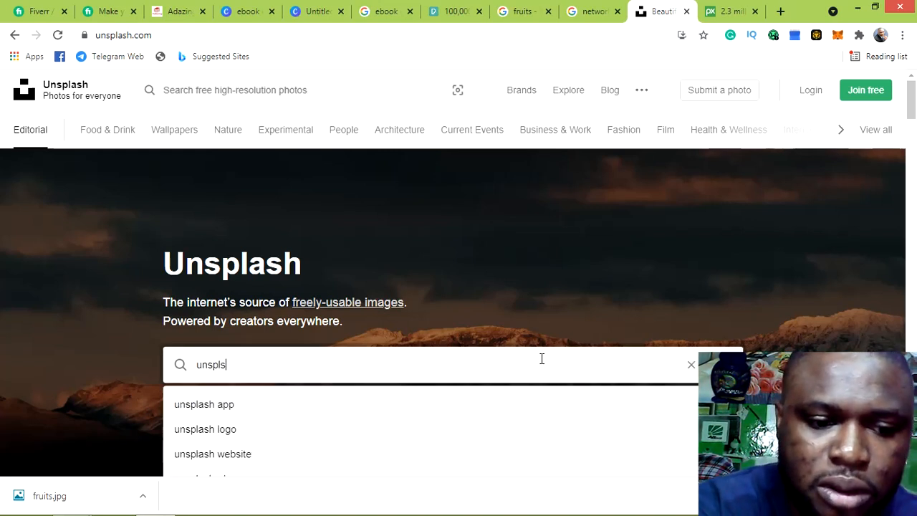
type("h")
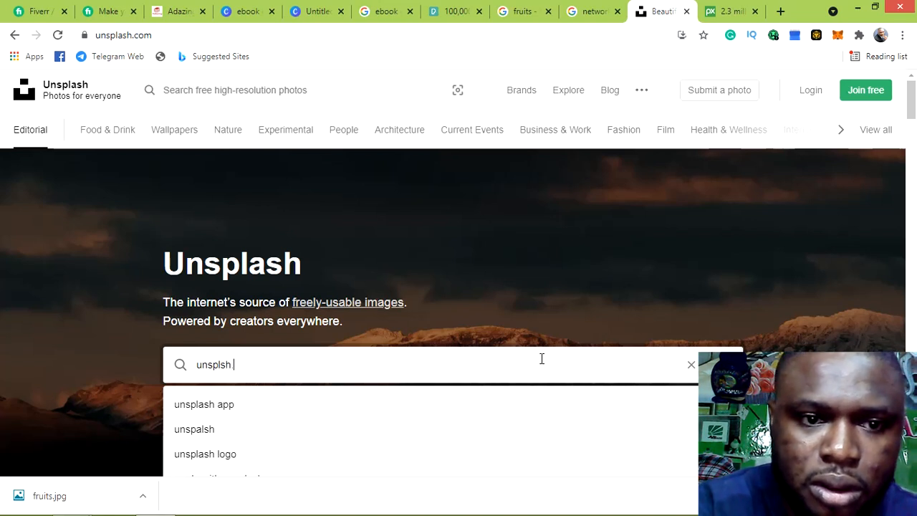
key("BackSpace")
key("BackSpace")
key("BackSpace")
key("BackSpace")
key("BackSpace")
key("BackSpace")
key("BackSpace")
key("BackSpace")
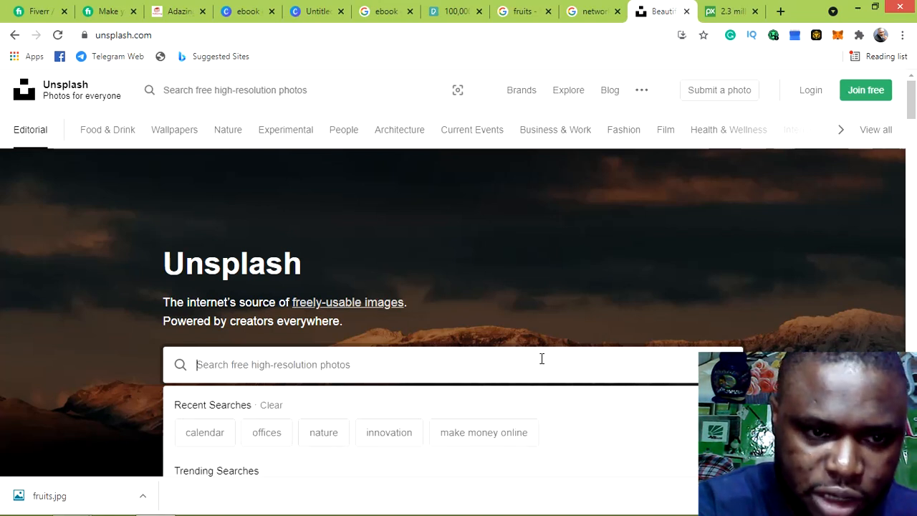
type("e")
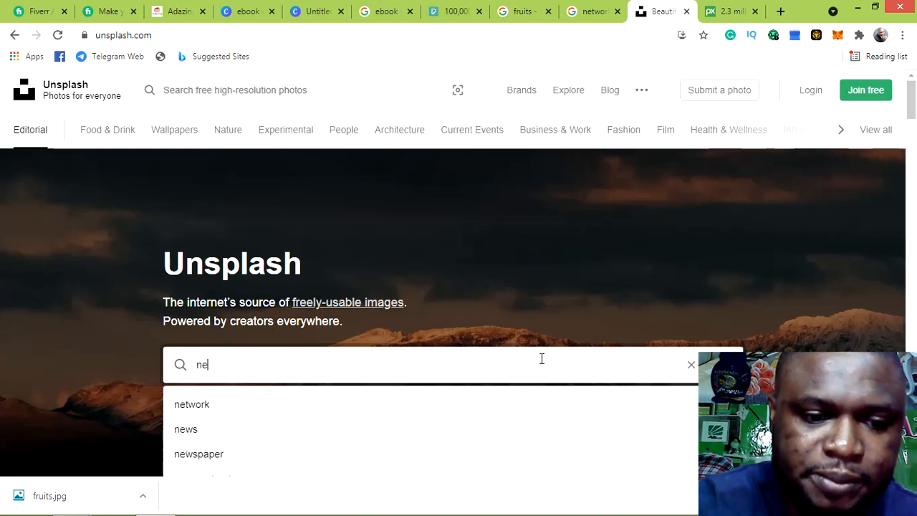
type("twork")
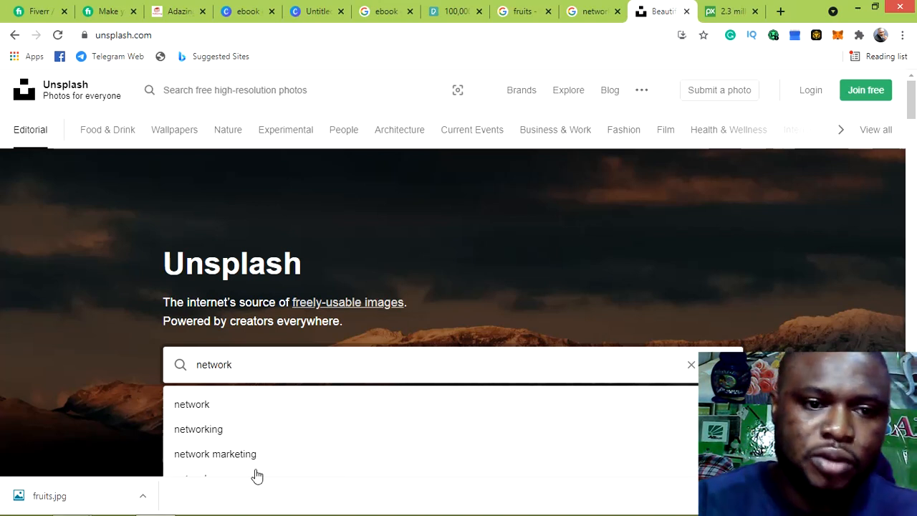
left_click(218, 454)
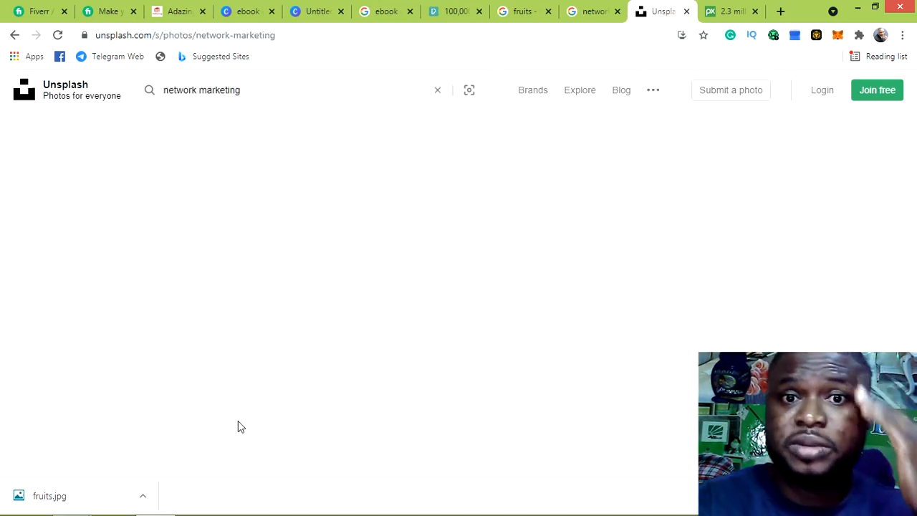
left_click(724, 12)
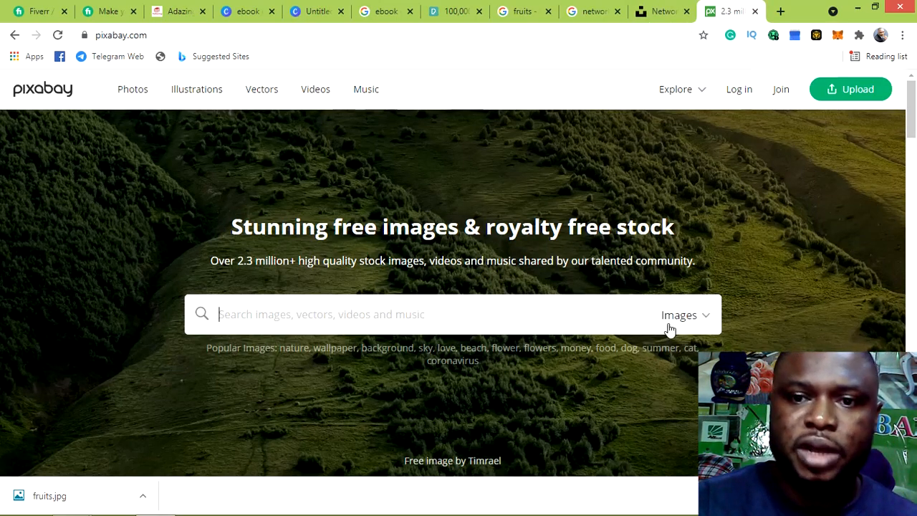
Search Pixabay for 'network marketing' and scroll through the 558 free image results
left_click(706, 323)
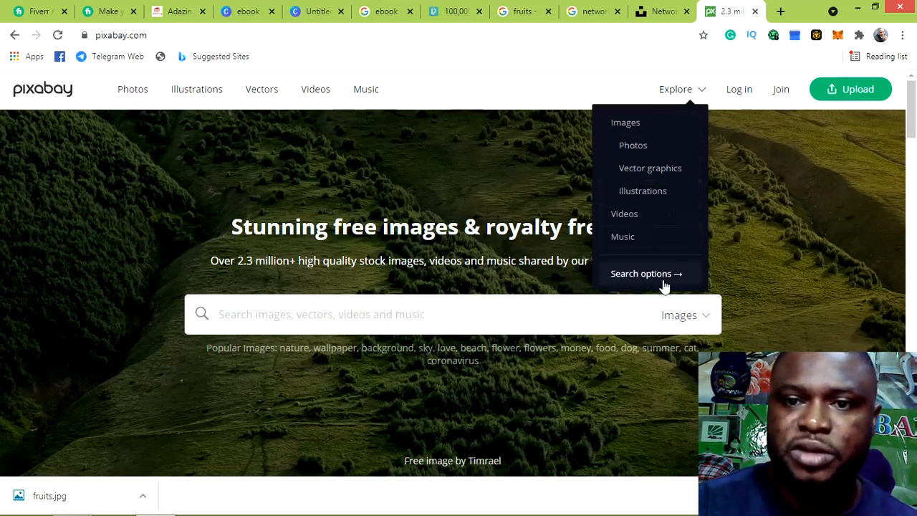
left_click(352, 315)
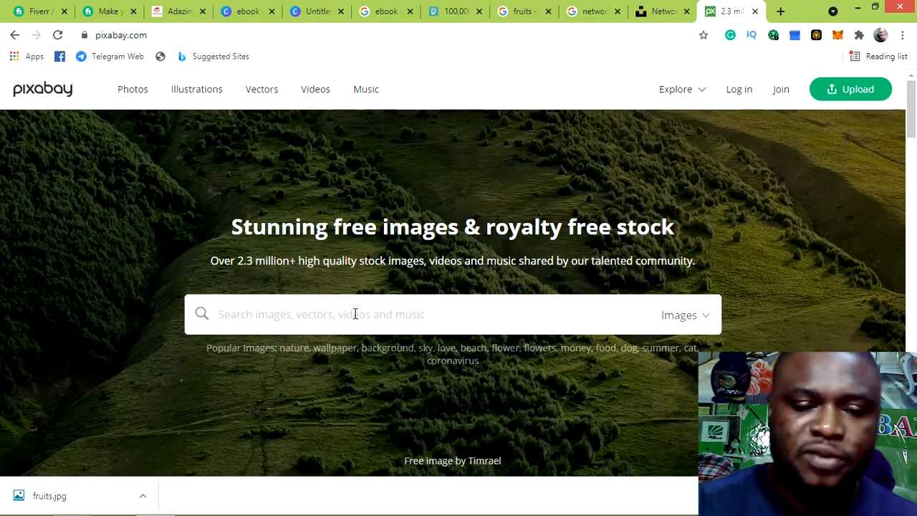
type("network mark")
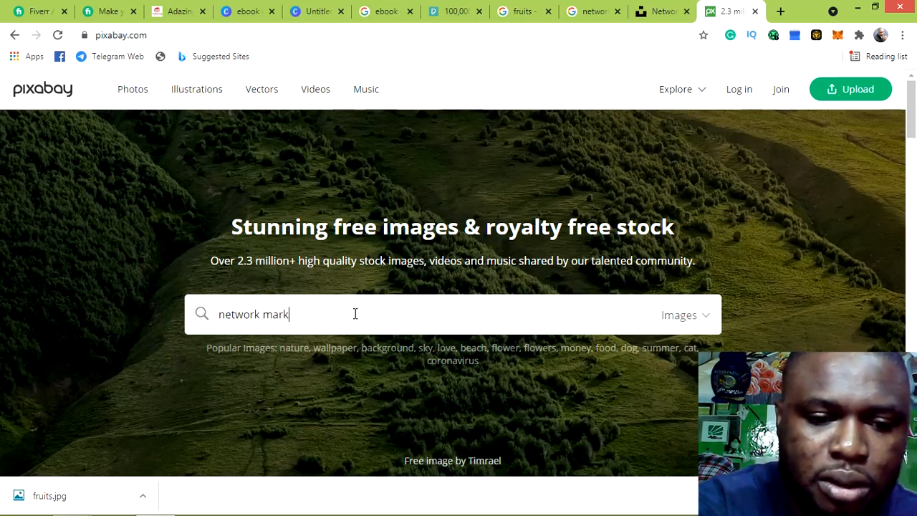
type("eting")
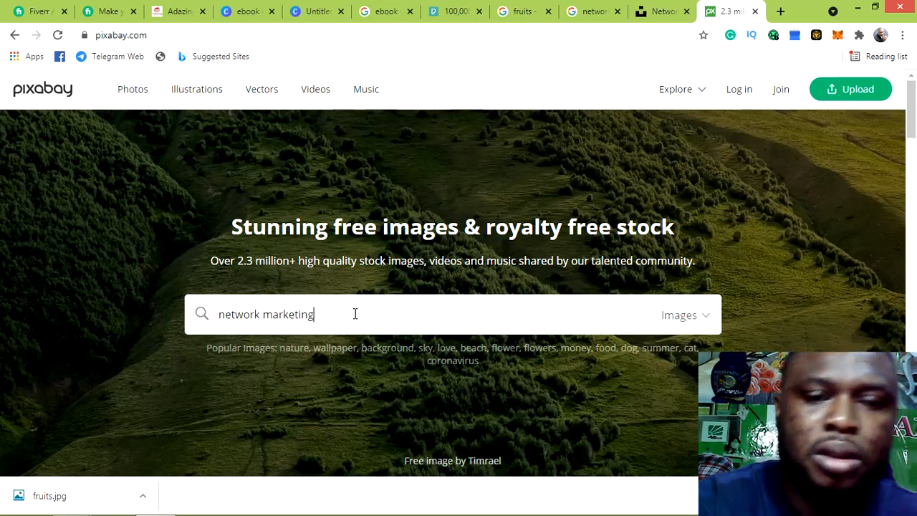
key("Return")
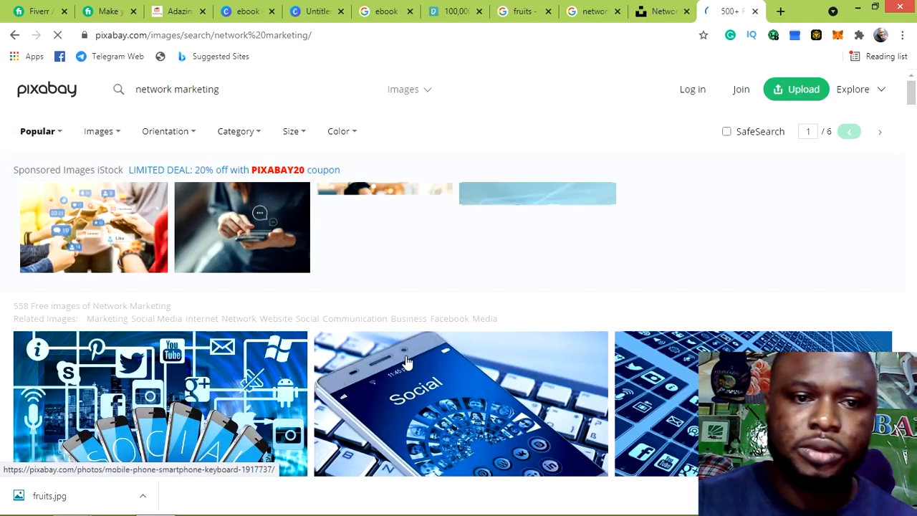
scroll(410, 347, "down", 2)
scroll(410, 347, "down", 1)
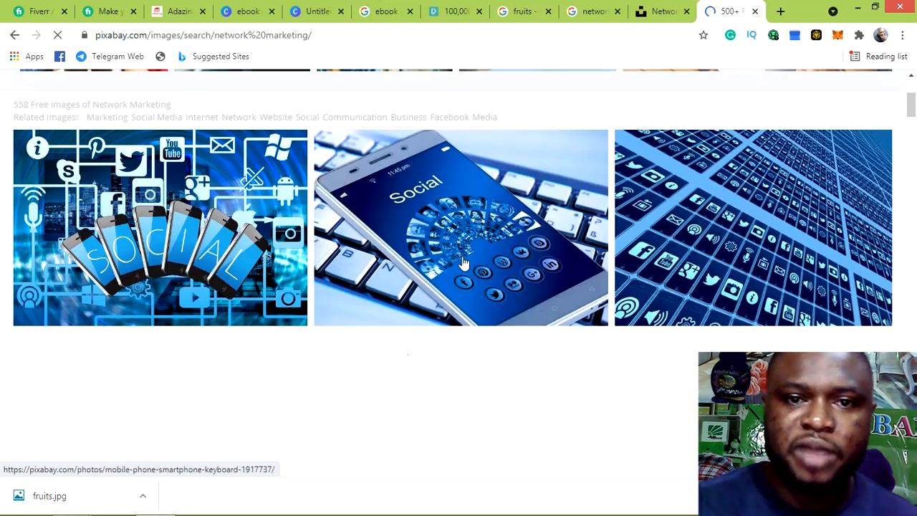
scroll(430, 273, "down", 3)
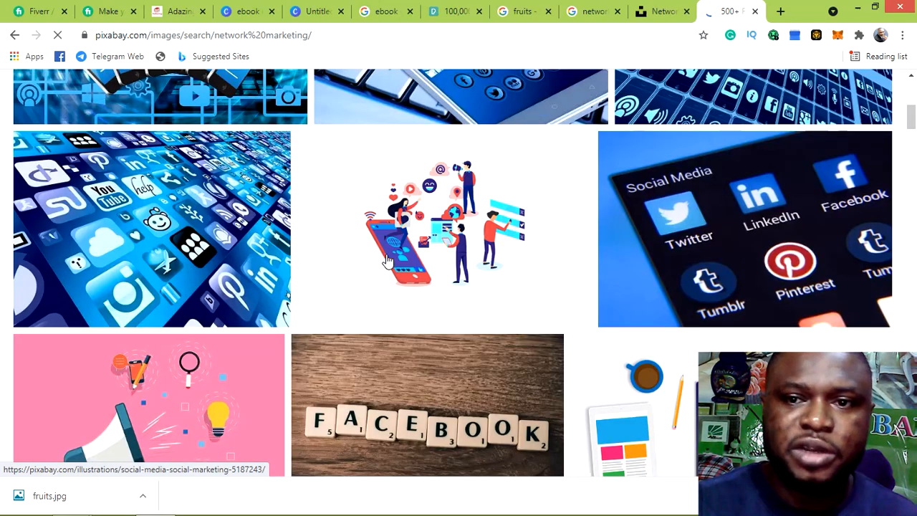
scroll(522, 251, "down", 1)
scroll(522, 254, "down", 6)
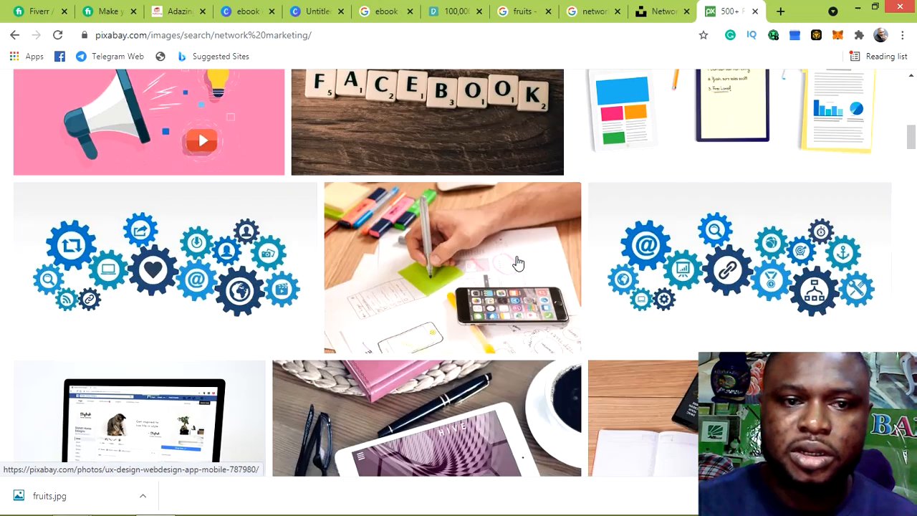
scroll(519, 263, "down", 3)
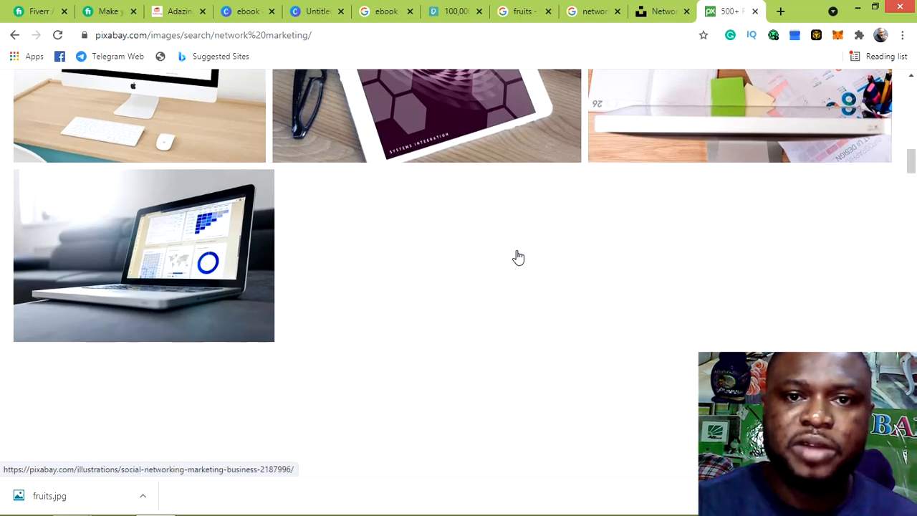
Browse the Unsplash network marketing photos, then return to the Pexels networking business results
left_click(654, 12)
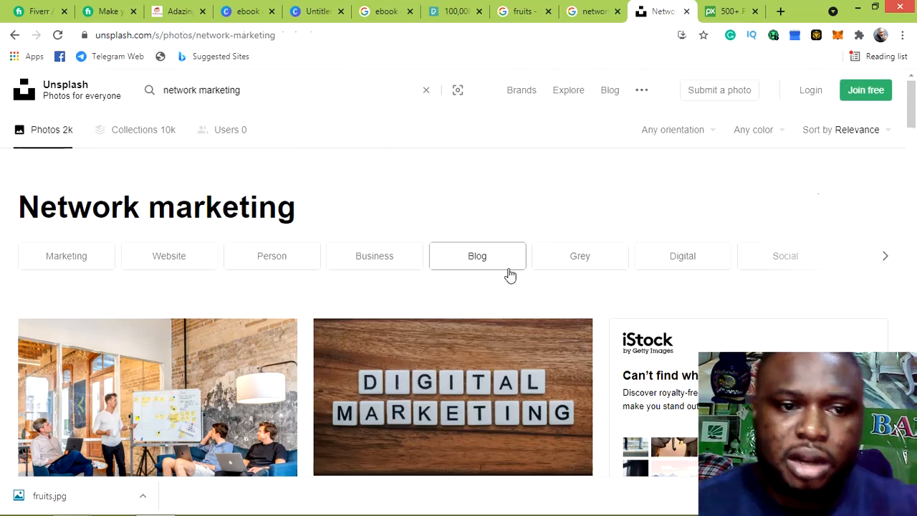
scroll(510, 276, "down", 12)
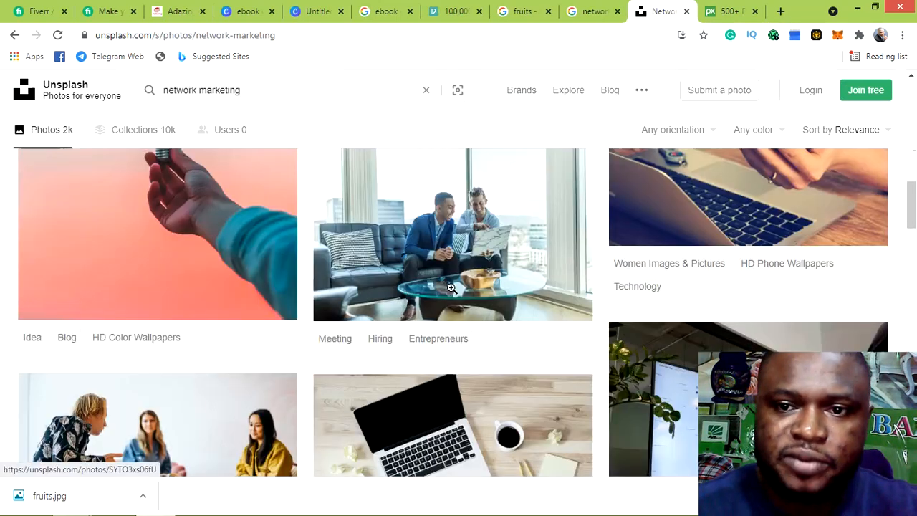
scroll(453, 280, "down", 4)
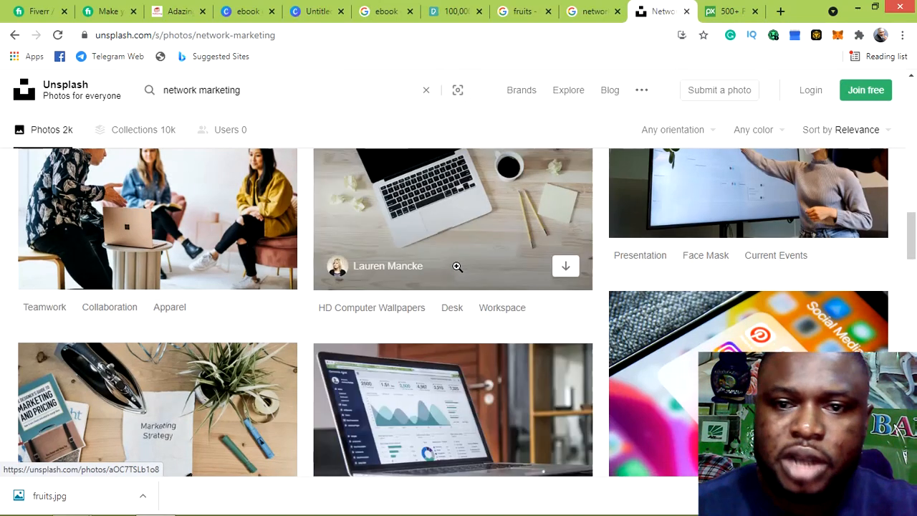
scroll(457, 267, "down", 10)
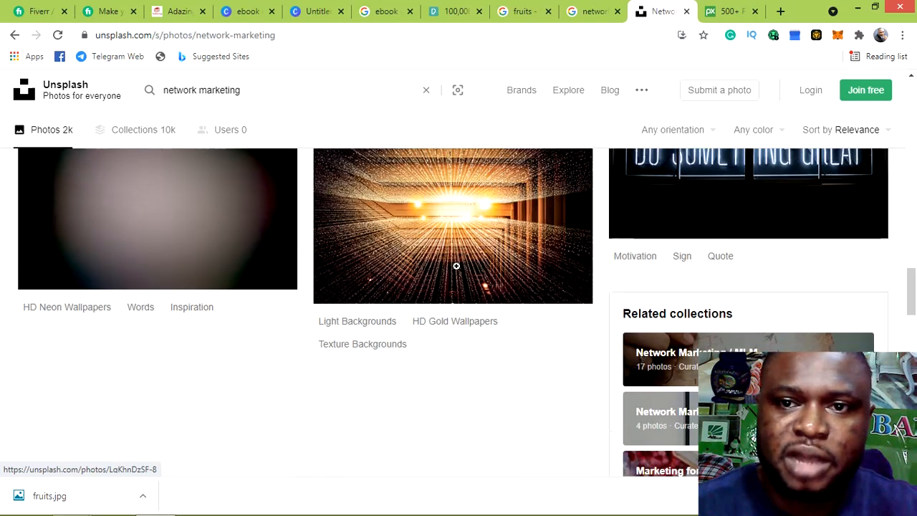
scroll(457, 265, "down", 3)
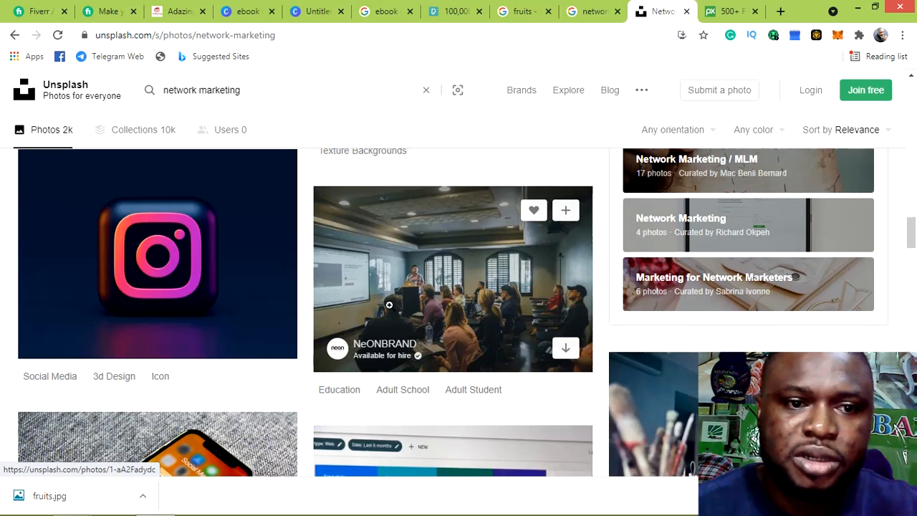
scroll(422, 286, "down", 6)
scroll(429, 279, "down", 3)
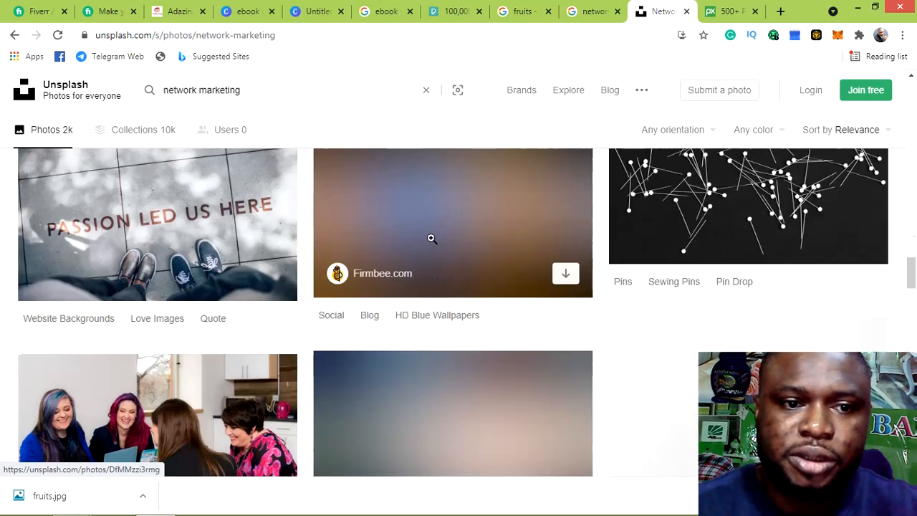
scroll(437, 258, "up", 4)
left_click(456, 11)
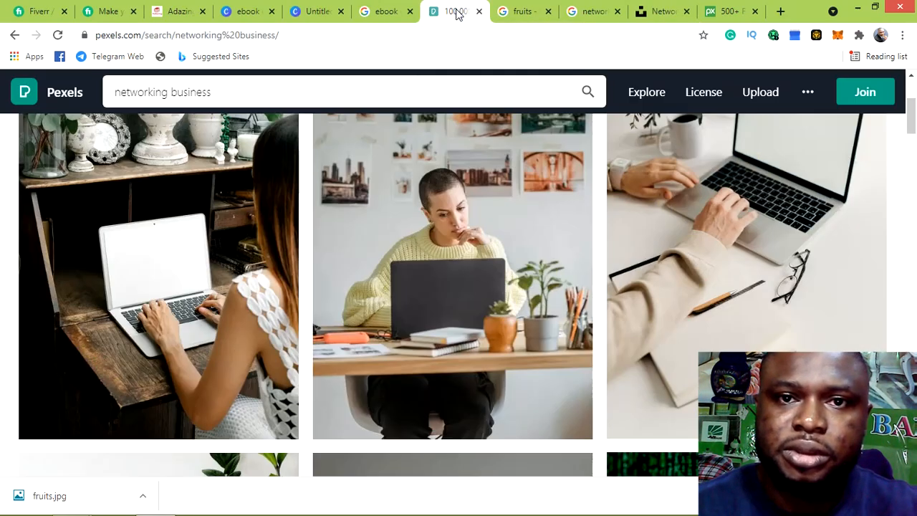
scroll(499, 200, "down", 8)
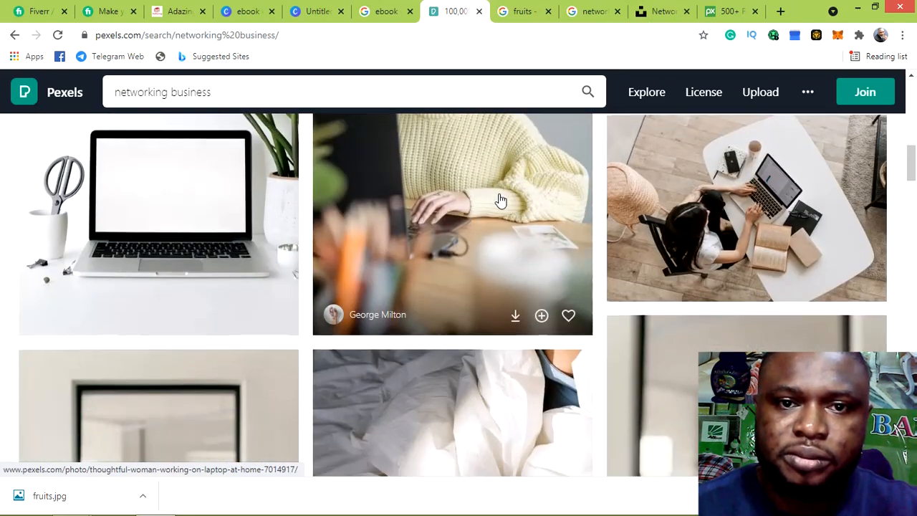
scroll(499, 199, "down", 8)
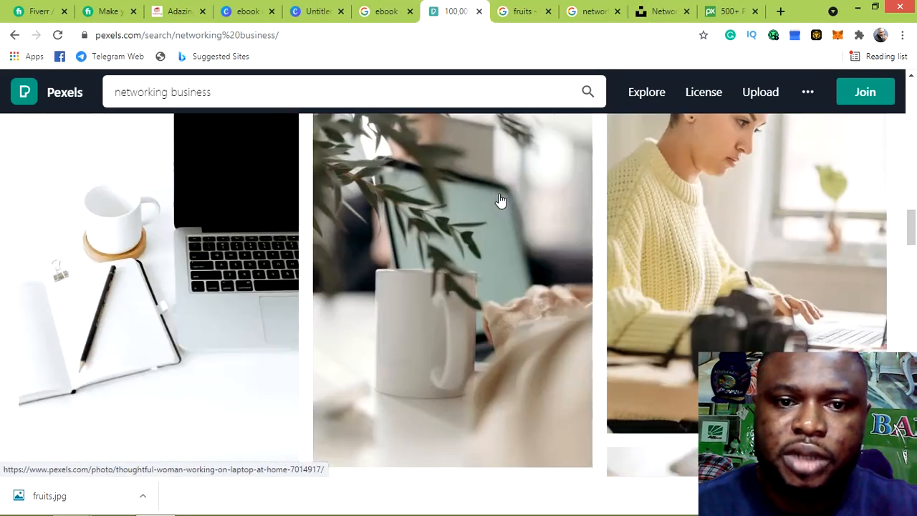
scroll(500, 199, "down", 5)
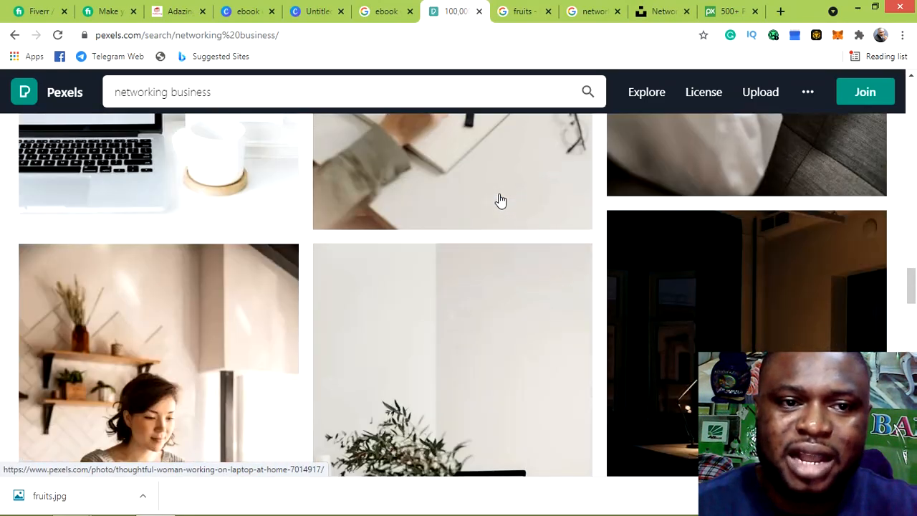
scroll(500, 200, "down", 6)
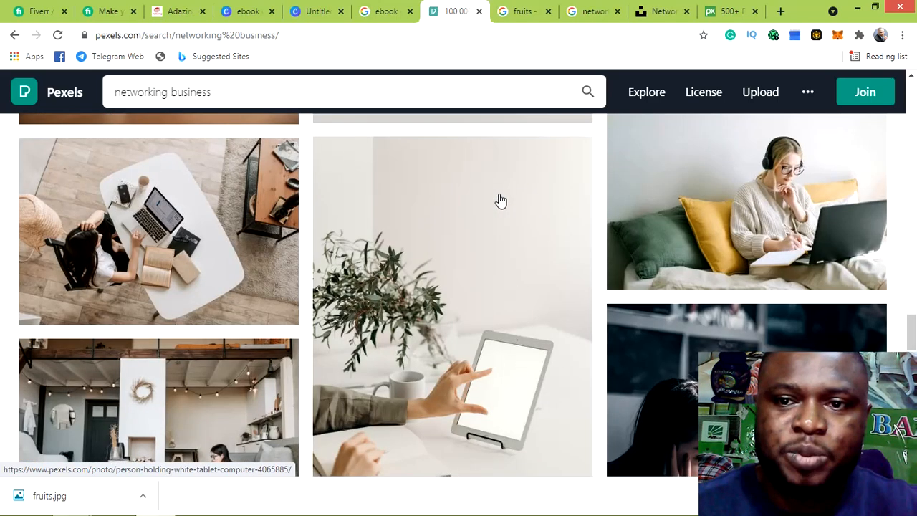
scroll(499, 200, "down", 5)
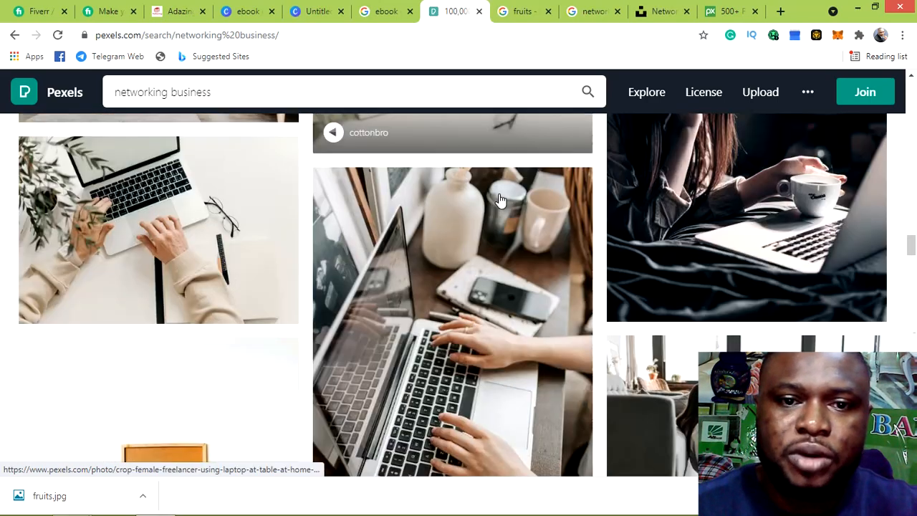
scroll(500, 200, "down", 8)
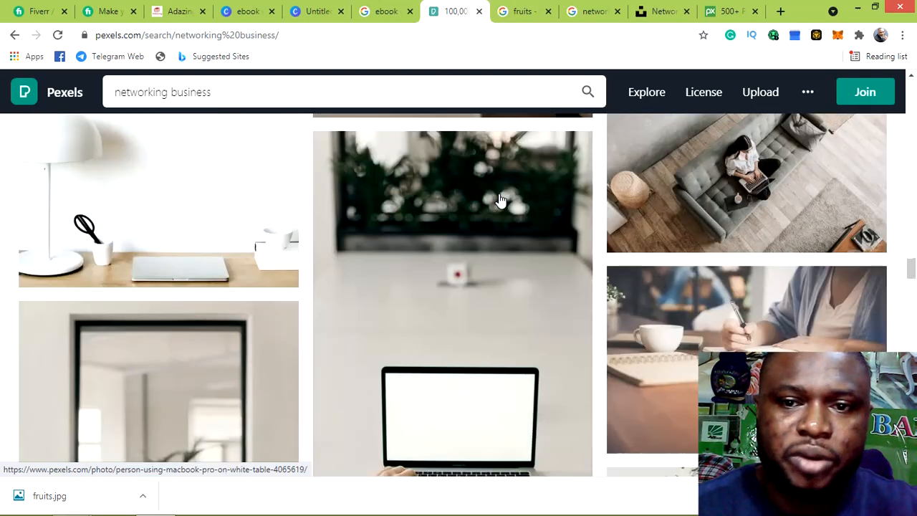
scroll(501, 201, "down", 10)
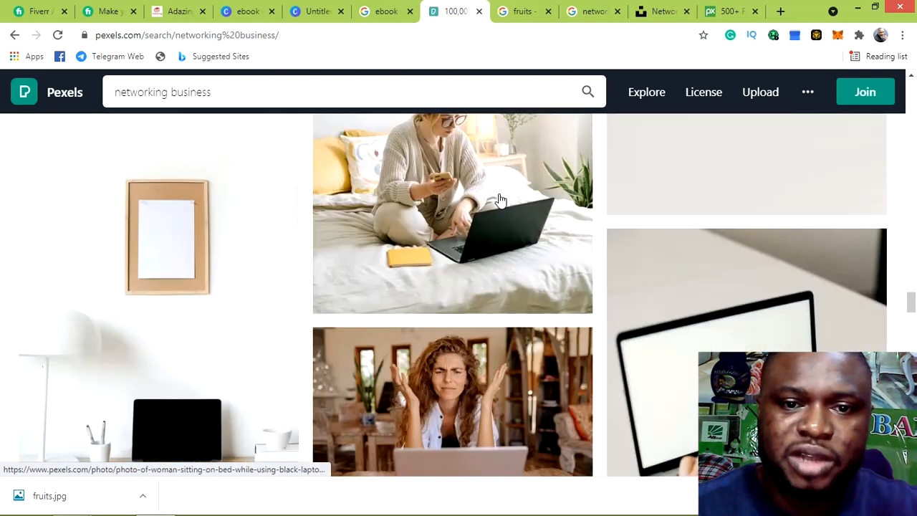
scroll(501, 201, "down", 6)
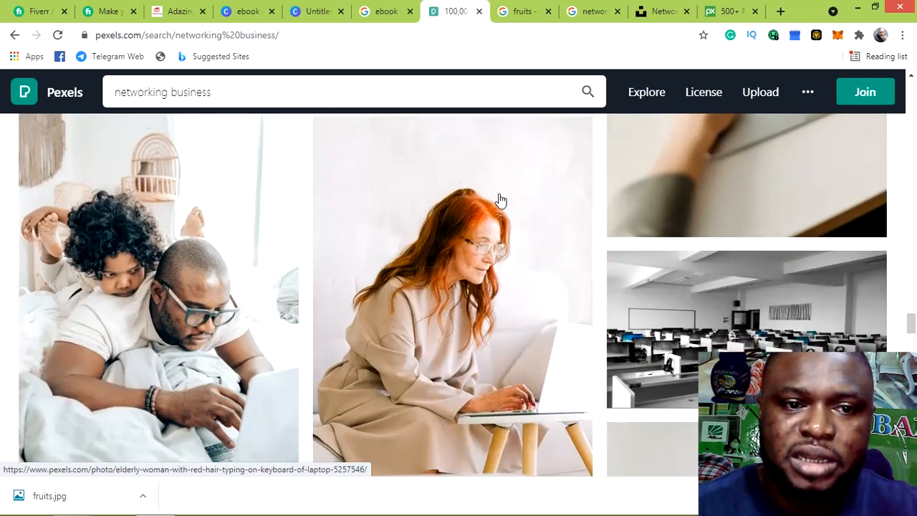
scroll(500, 200, "down", 6)
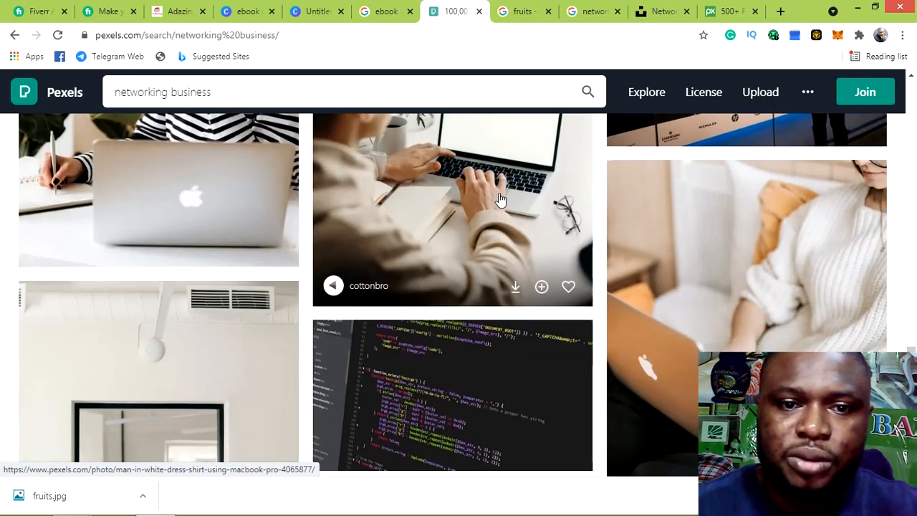
scroll(501, 201, "down", 5)
scroll(501, 201, "down", 8)
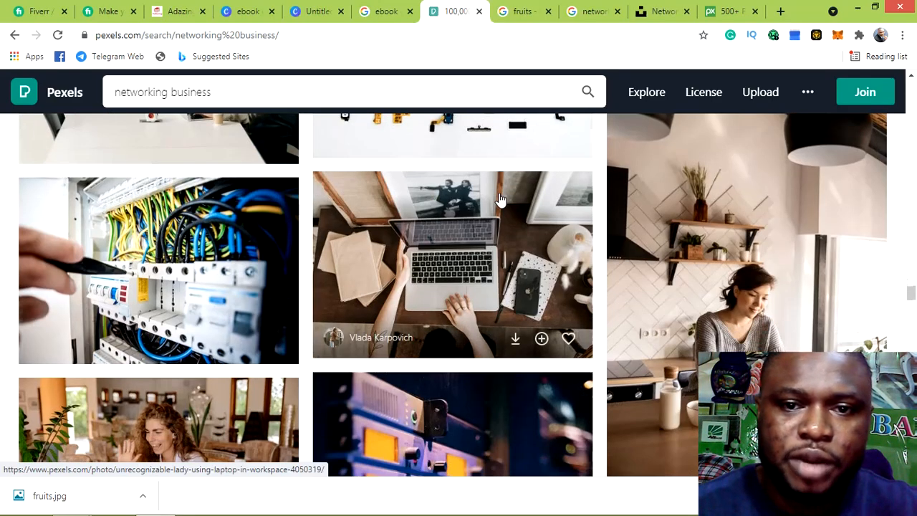
scroll(501, 200, "down", 4)
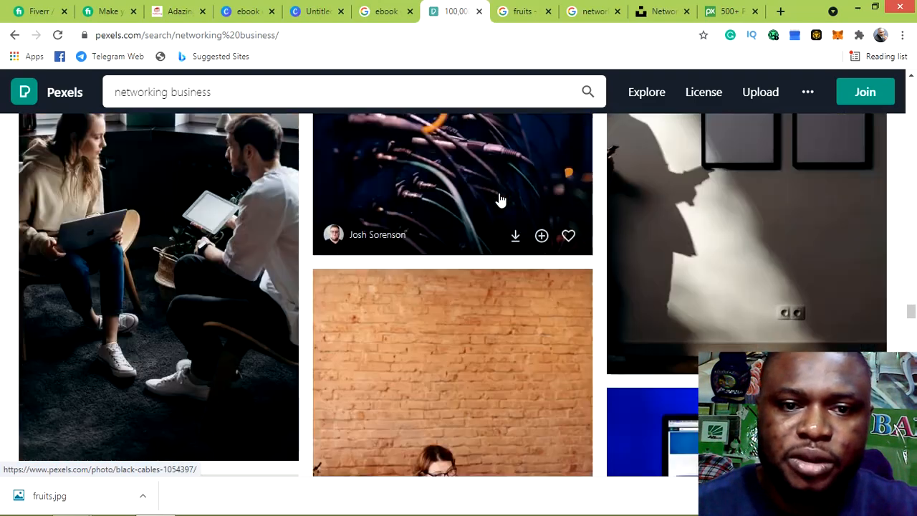
scroll(501, 201, "down", 4)
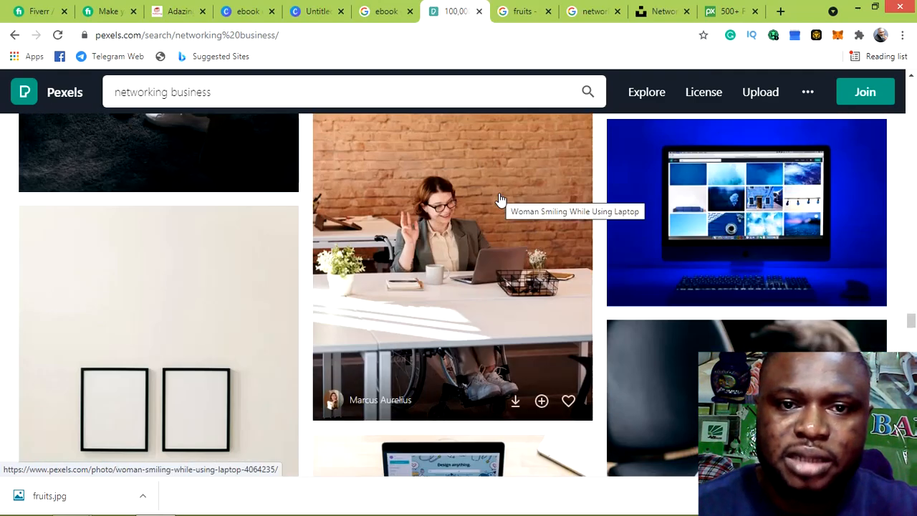
scroll(501, 201, "down", 7)
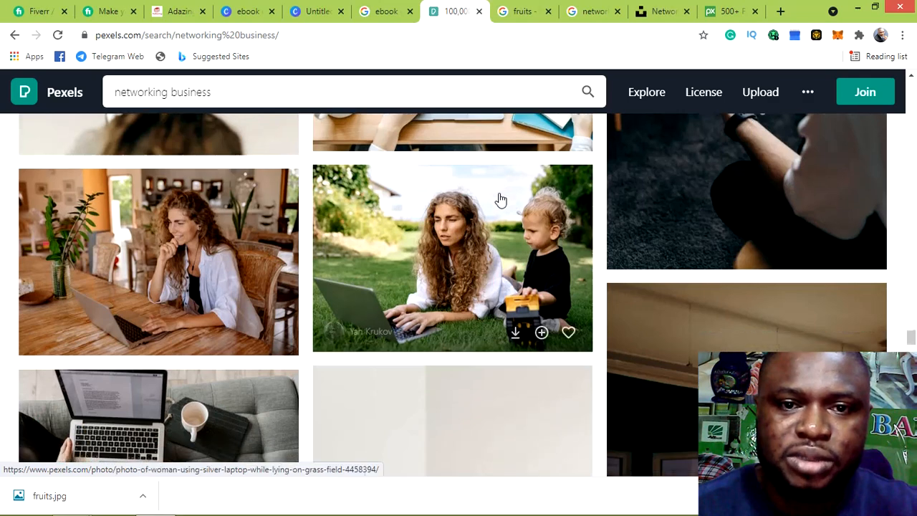
scroll(500, 201, "down", 6)
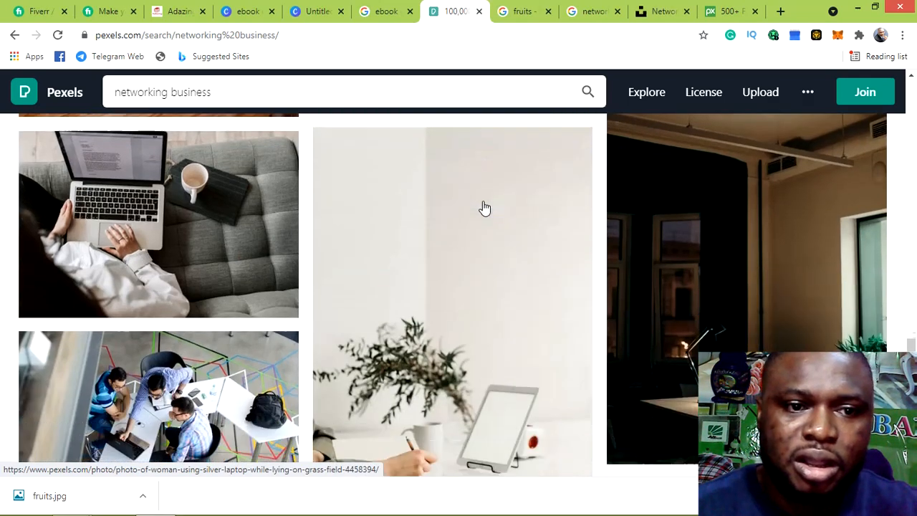
scroll(484, 208, "down", 12)
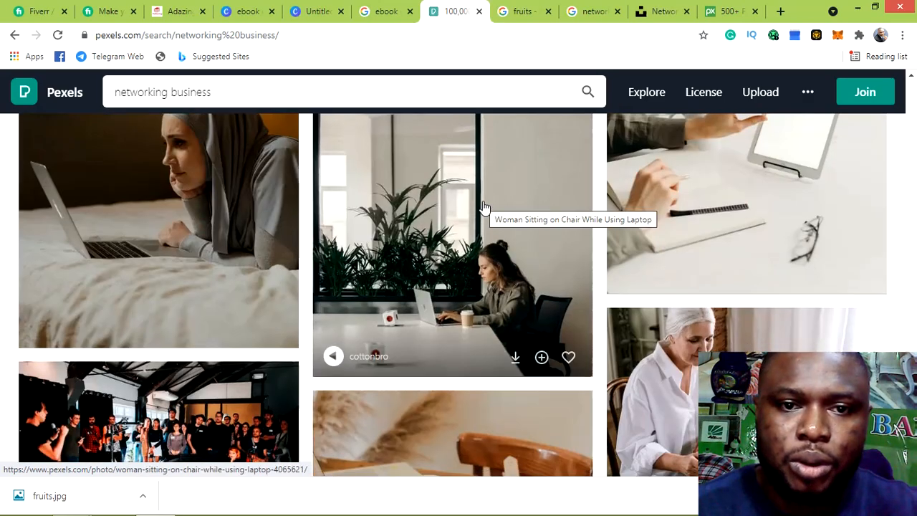
scroll(484, 208, "down", 2)
scroll(485, 208, "down", 4)
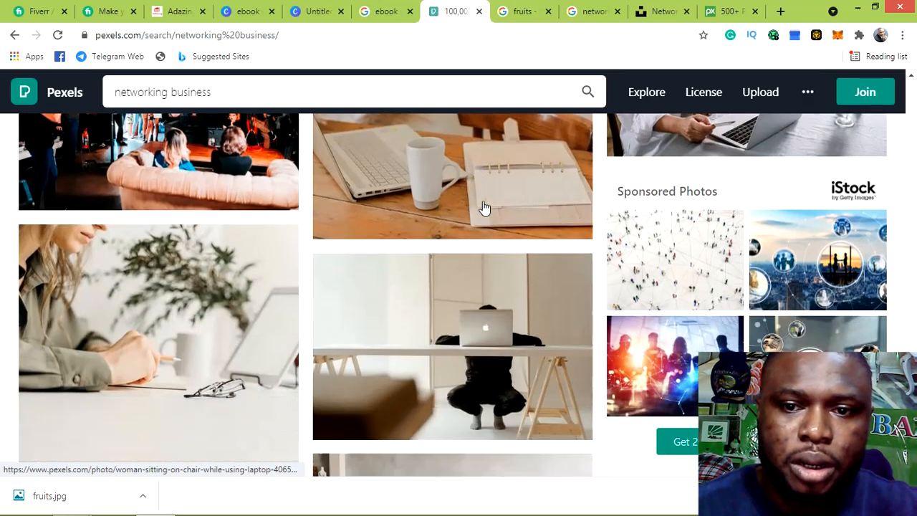
scroll(484, 208, "down", 4)
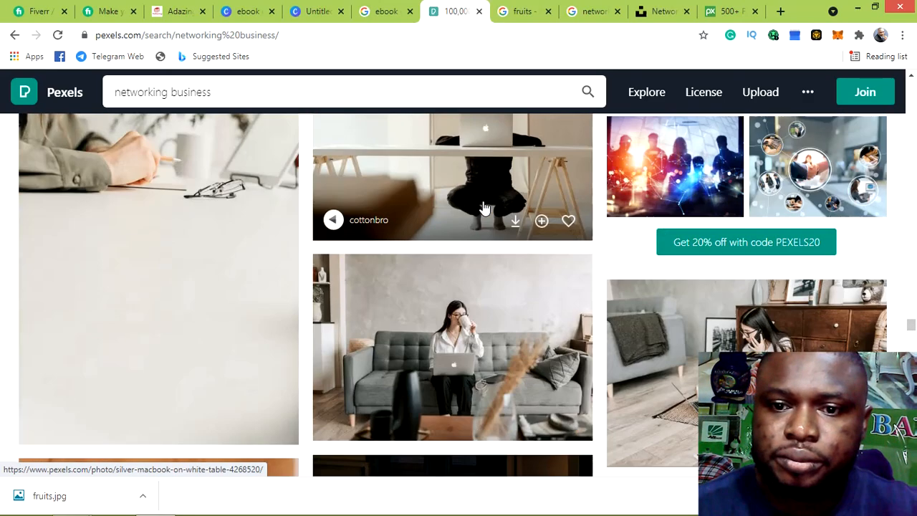
scroll(484, 208, "down", 9)
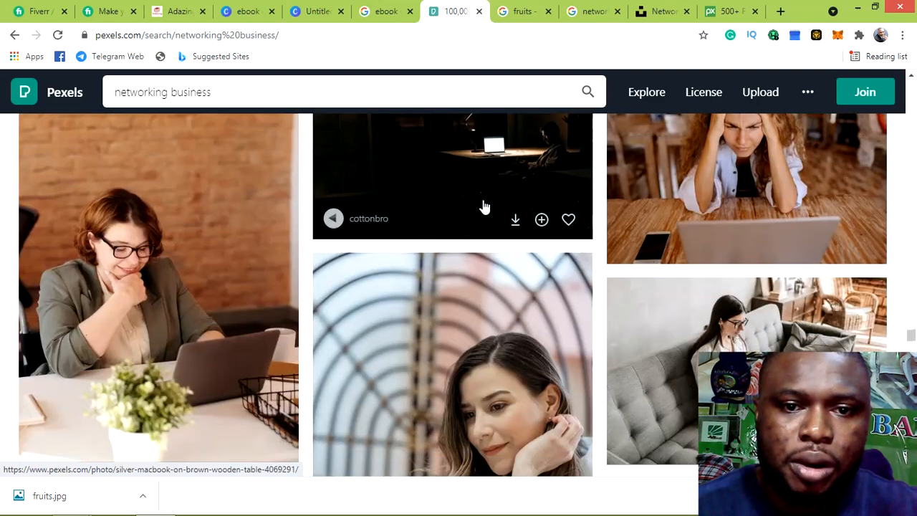
scroll(484, 208, "down", 10)
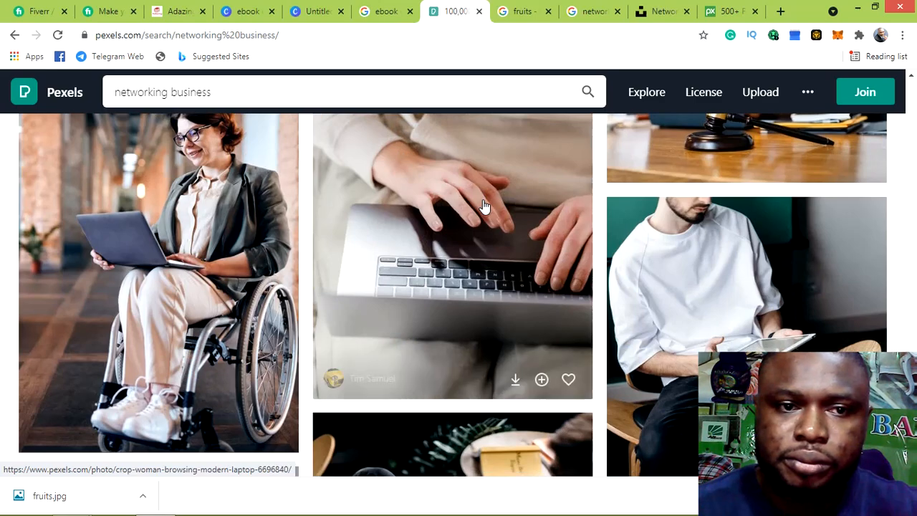
scroll(484, 208, "down", 8)
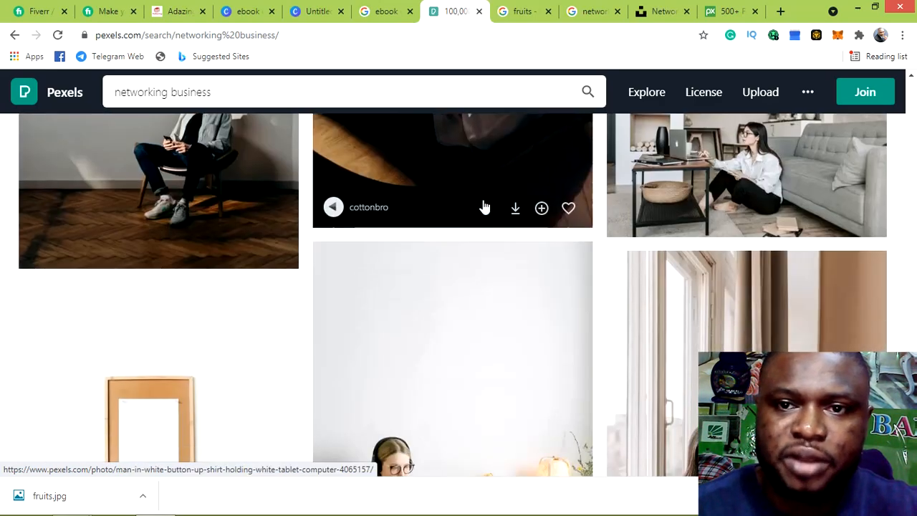
scroll(485, 208, "down", 10)
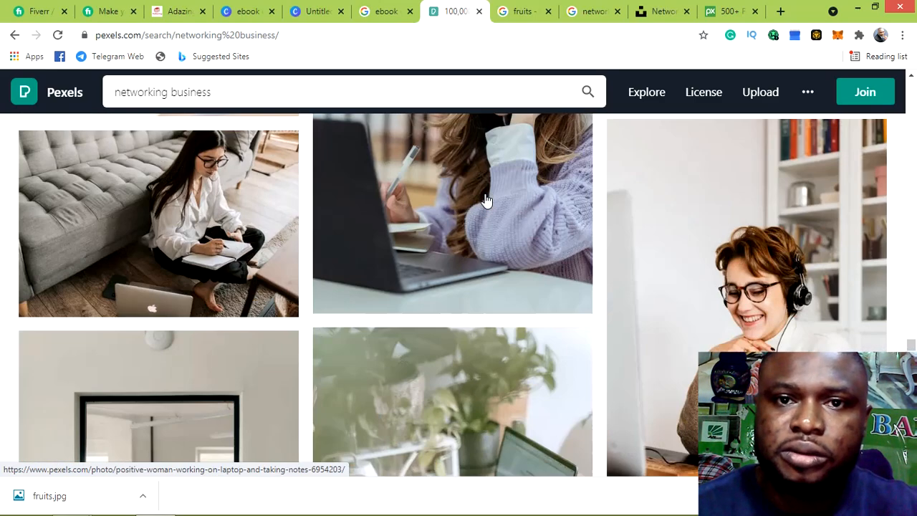
scroll(485, 201, "down", 10)
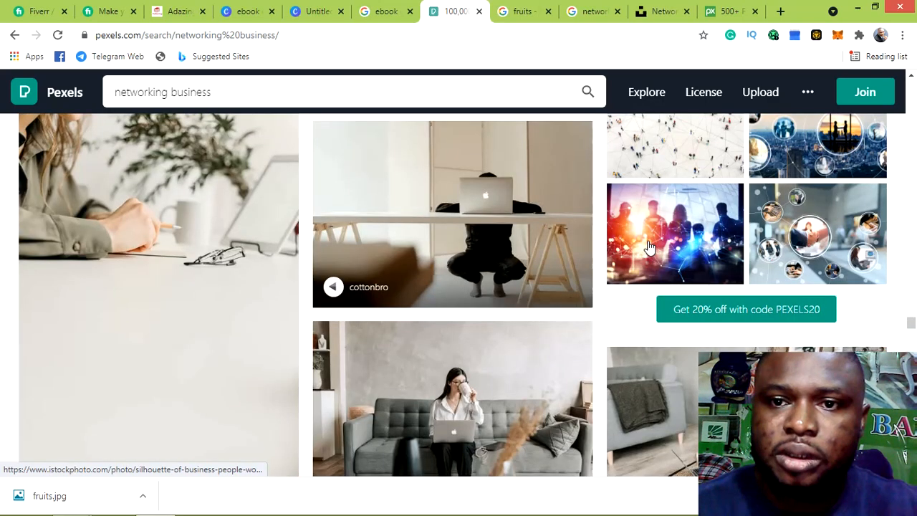
left_click(648, 247)
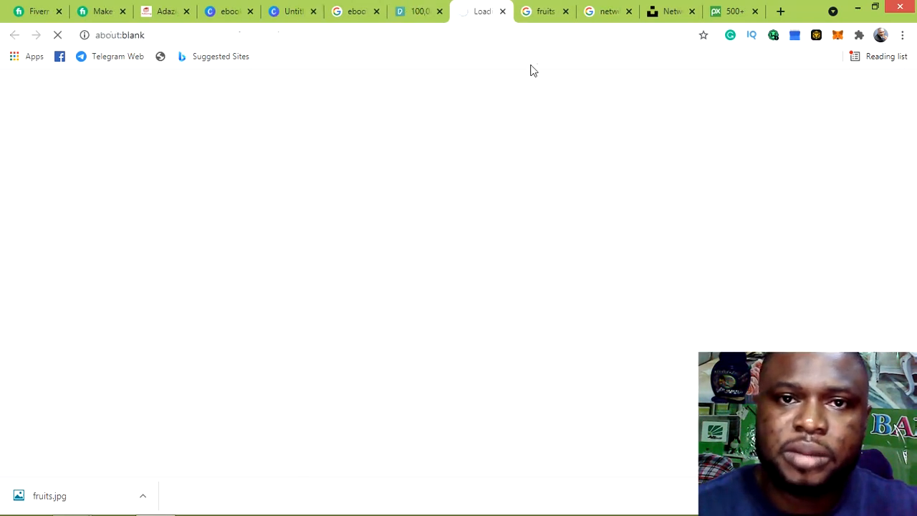
left_click(503, 12)
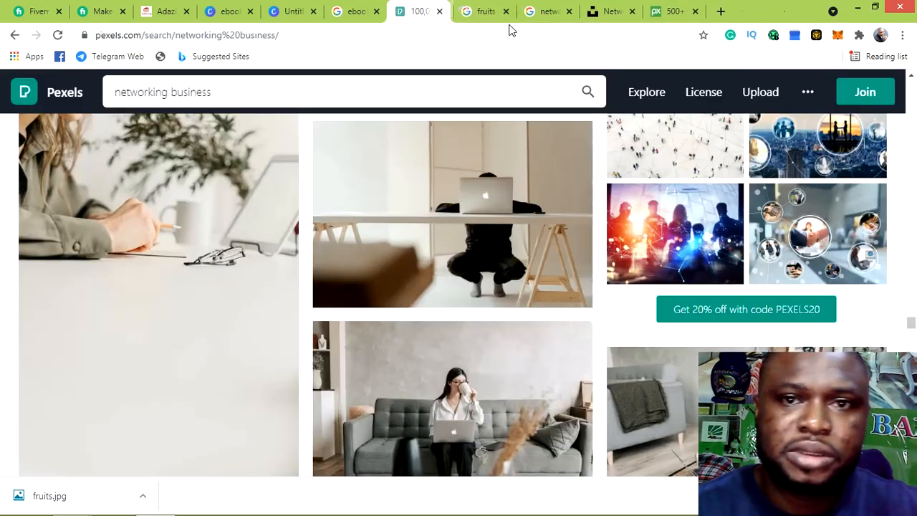
scroll(560, 172, "down", 2)
scroll(556, 158, "up", 2)
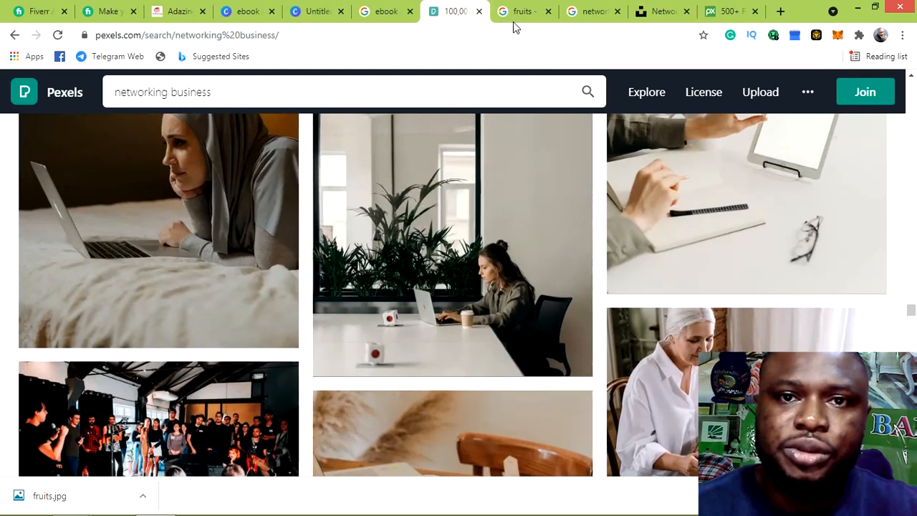
left_click(512, 12)
Scroll the Google Images networking results and preview the dark blue OpenLearn network-lines image
left_click(385, 11)
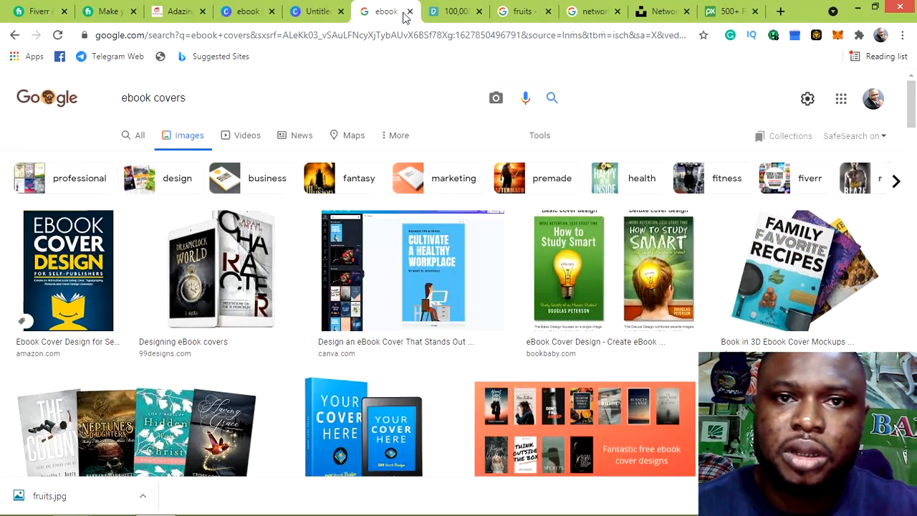
left_click(594, 13)
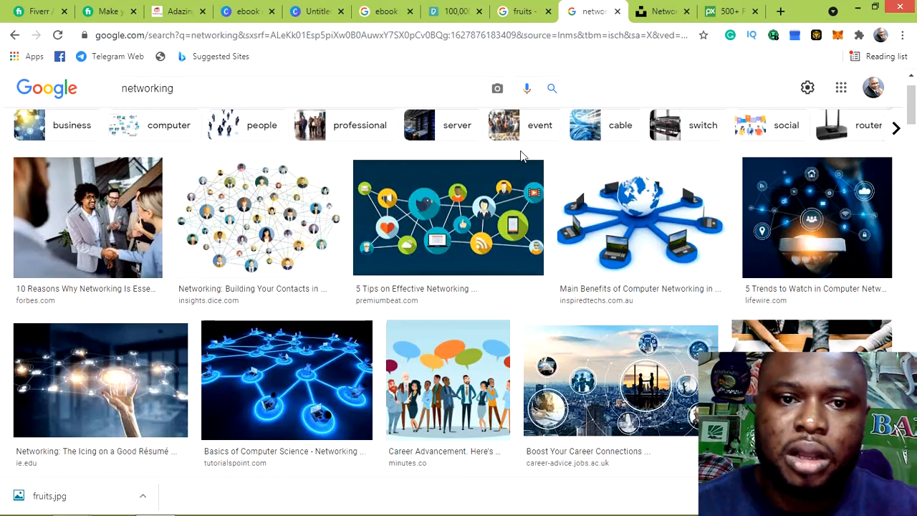
scroll(506, 190, "down", 6)
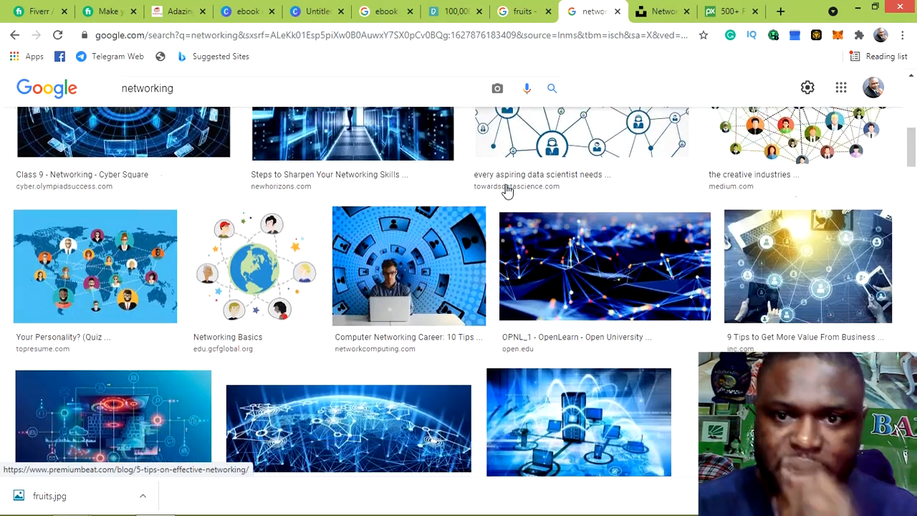
scroll(507, 189, "down", 2)
scroll(538, 262, "down", 1)
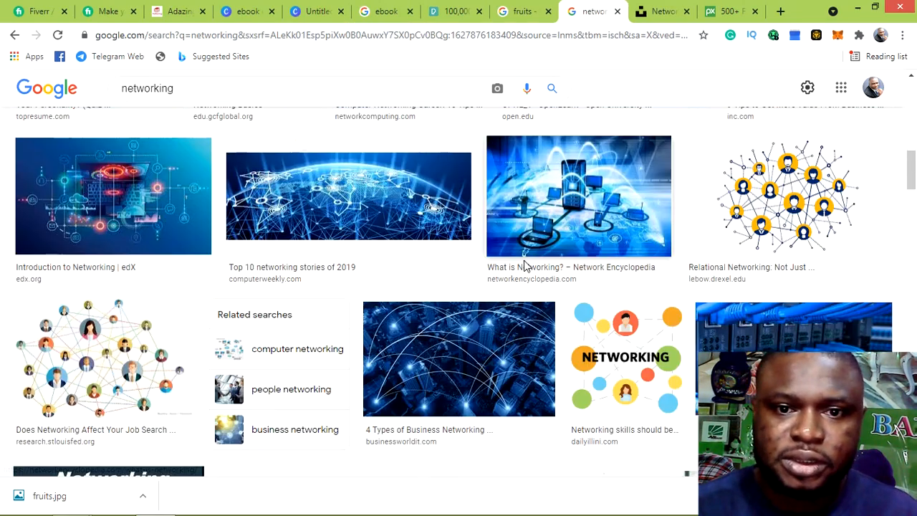
scroll(528, 265, "down", 5)
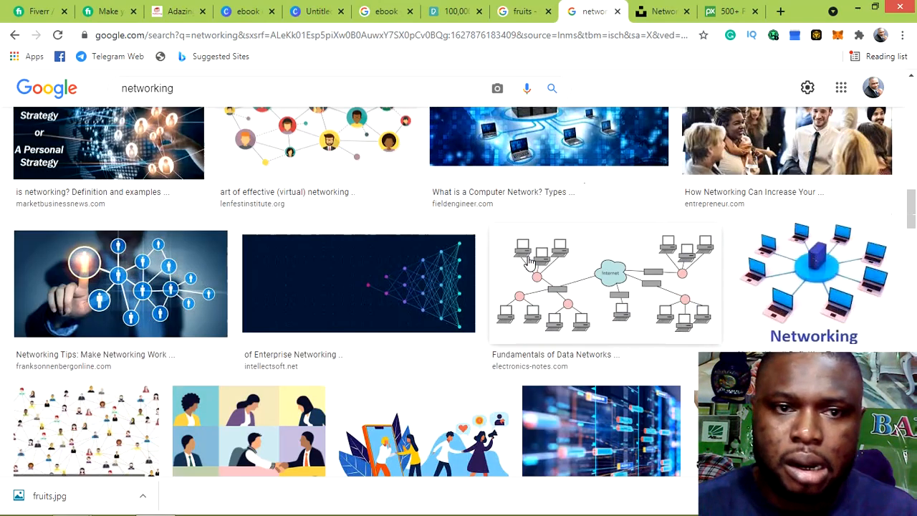
scroll(528, 263, "up", 9)
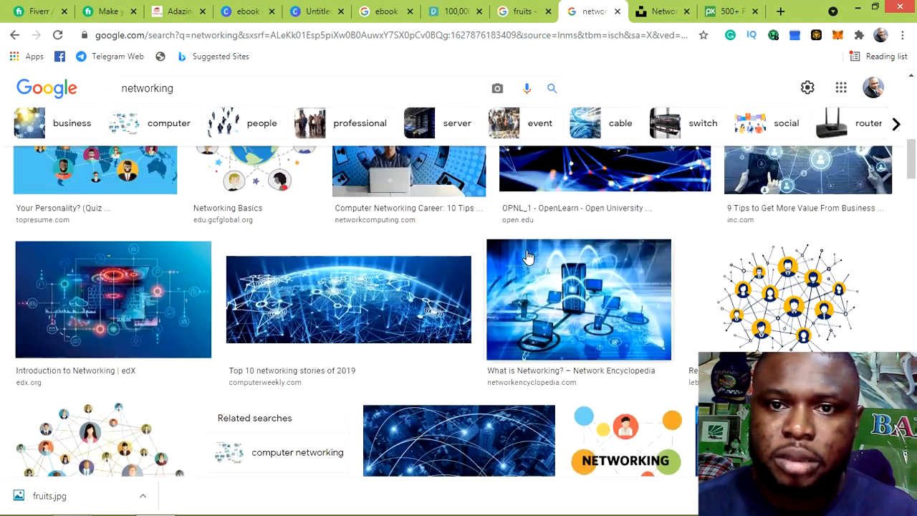
scroll(605, 212, "up", 1)
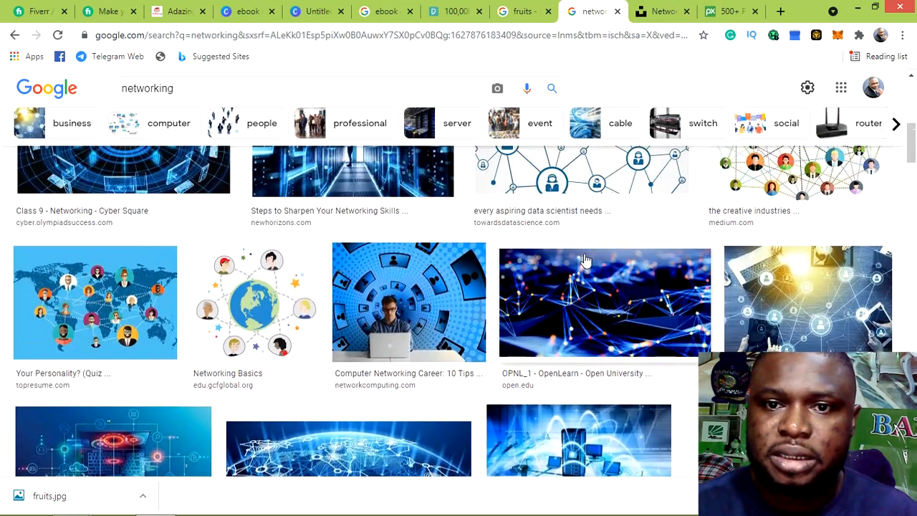
scroll(579, 263, "up", 1)
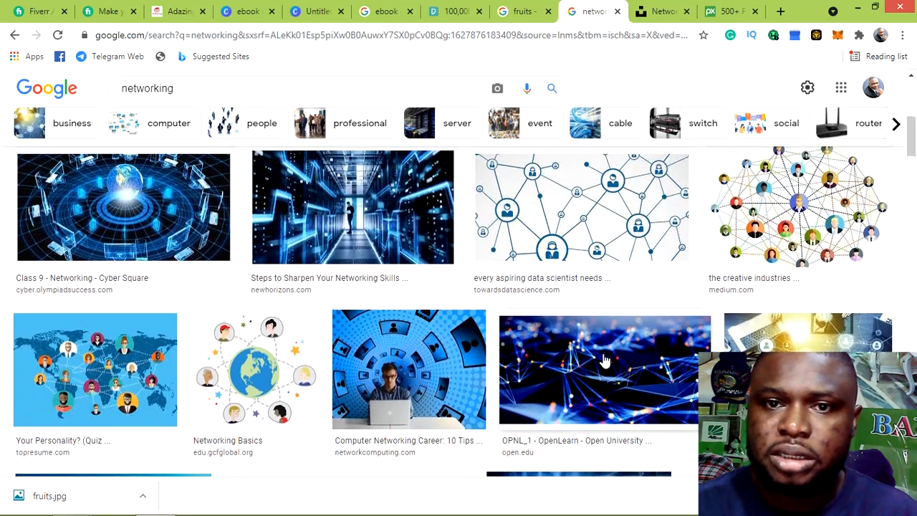
scroll(622, 363, "up", 5)
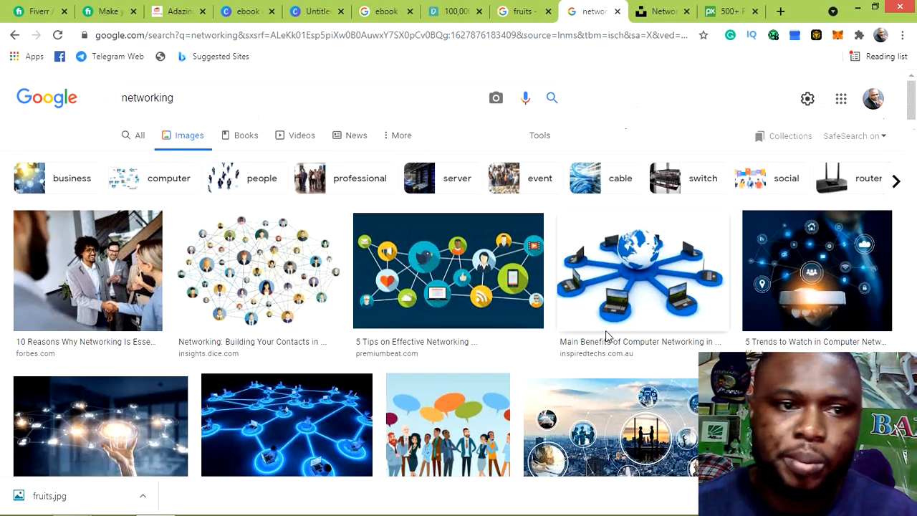
scroll(454, 304, "down", 6)
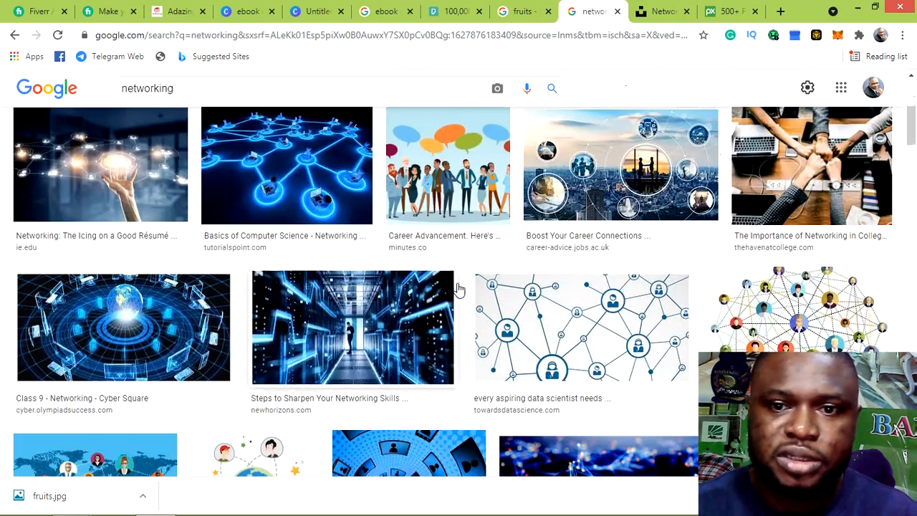
scroll(579, 295, "down", 1)
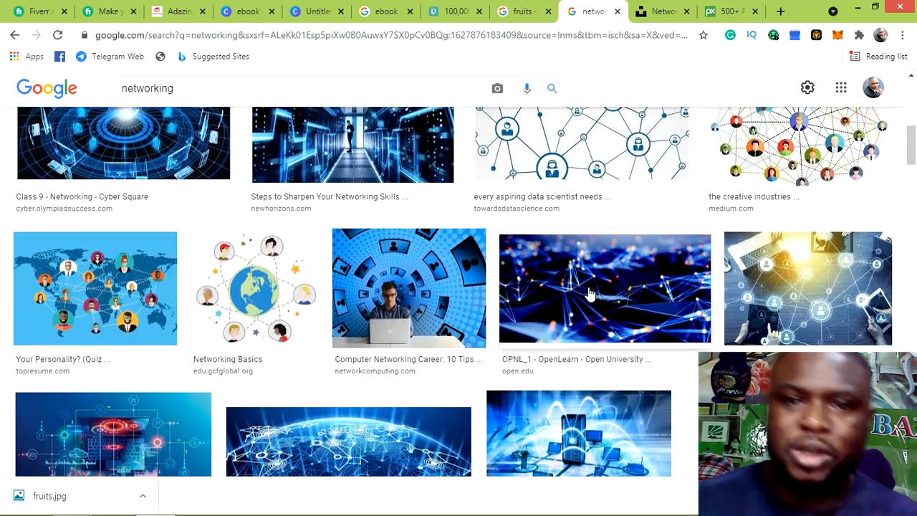
left_click(589, 293)
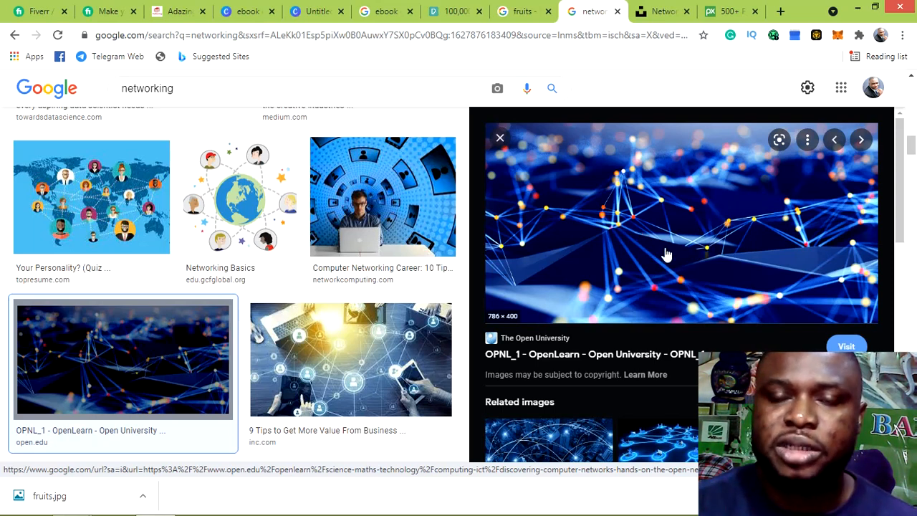
Save the previewed OpenLearn network image to the Downloads folder as sample1.jpg
right_click(582, 228)
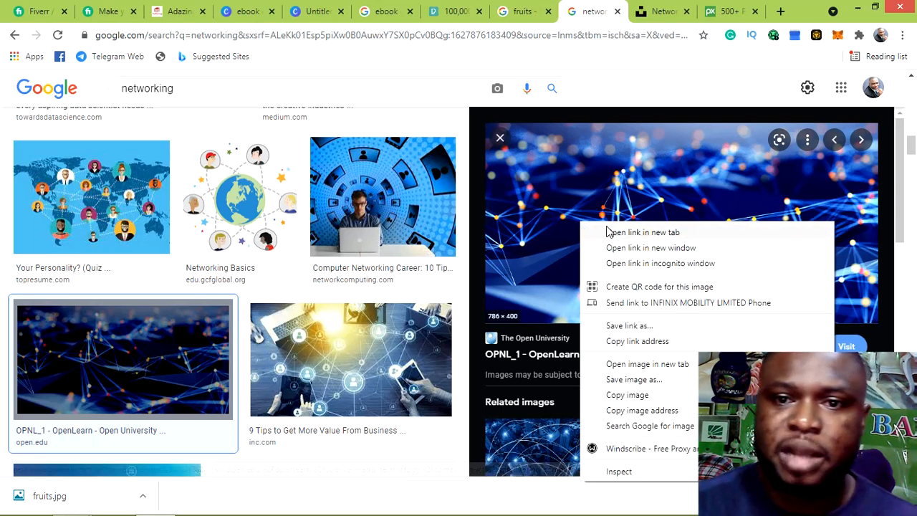
left_click(682, 382)
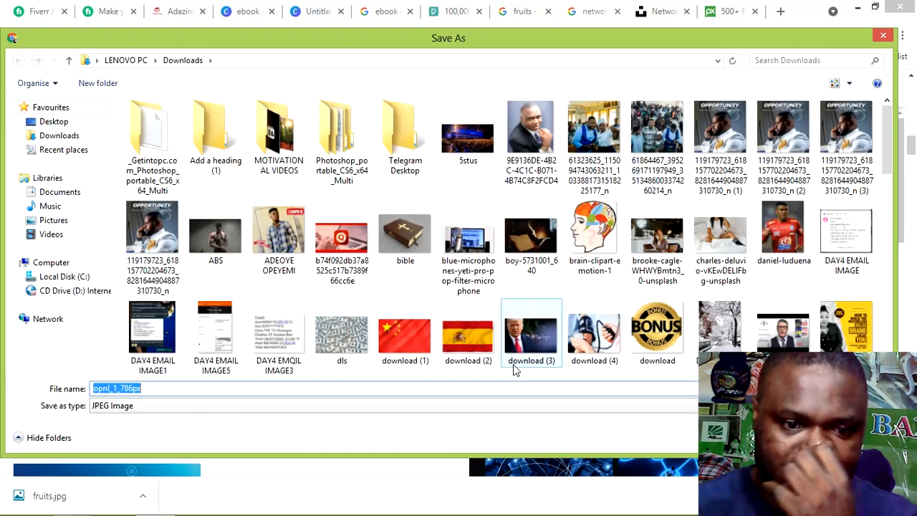
type("sa")
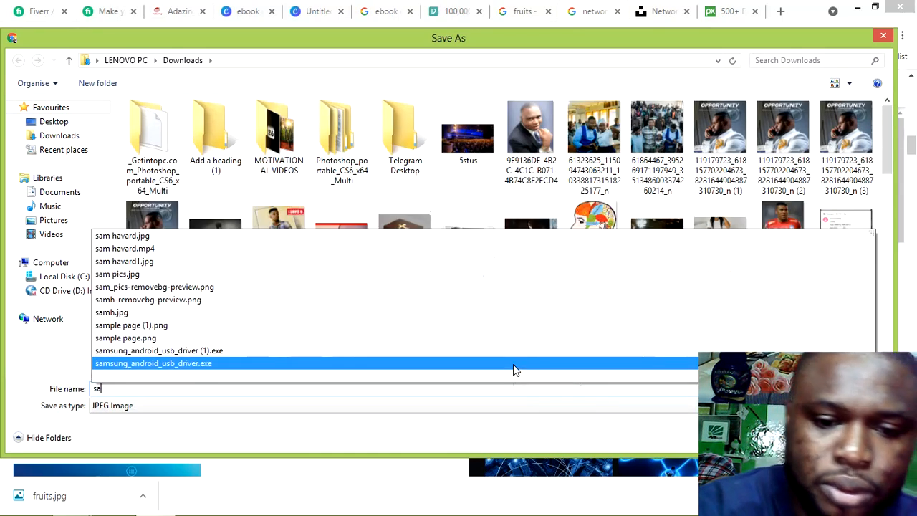
type("mple")
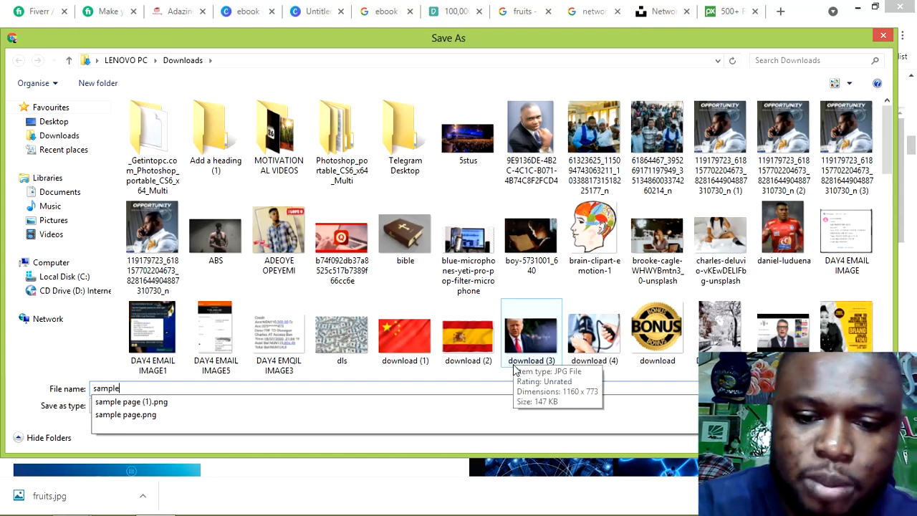
type("1")
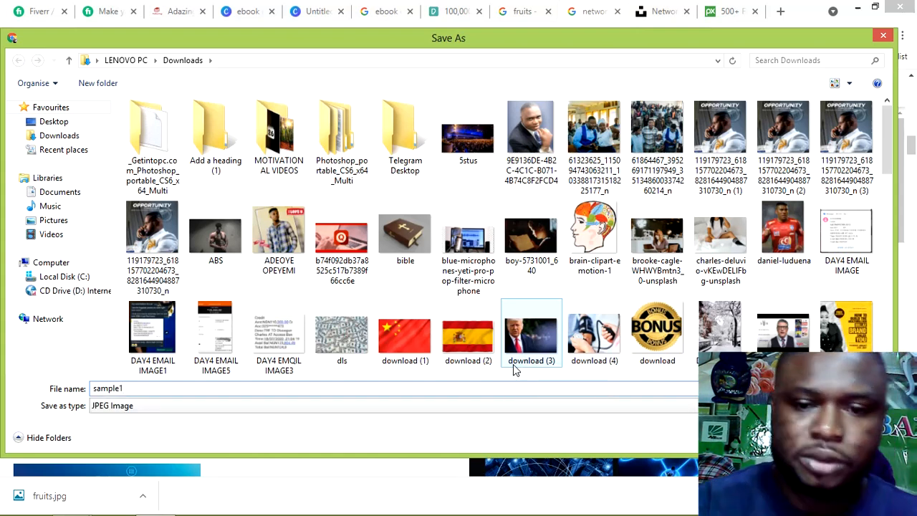
left_click(778, 438)
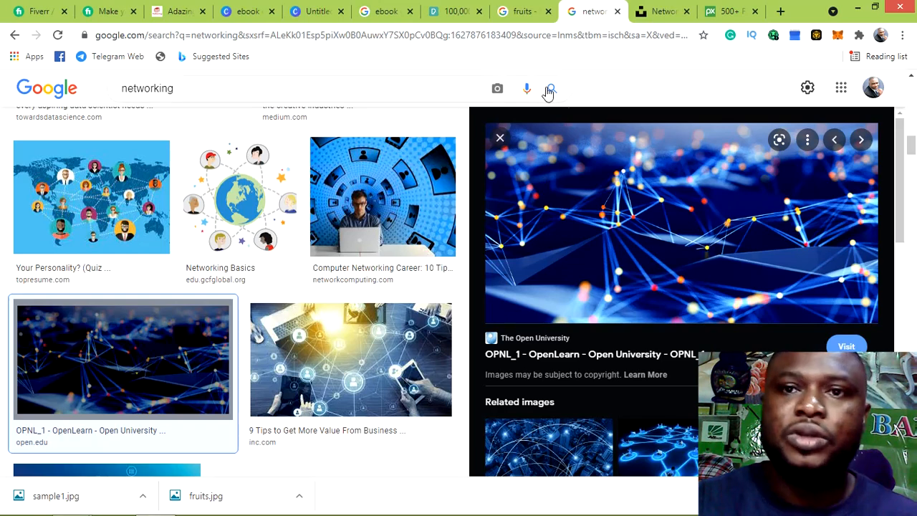
Back in Canva, rename the Wattpad cover design to 'tittle'
left_click(310, 12)
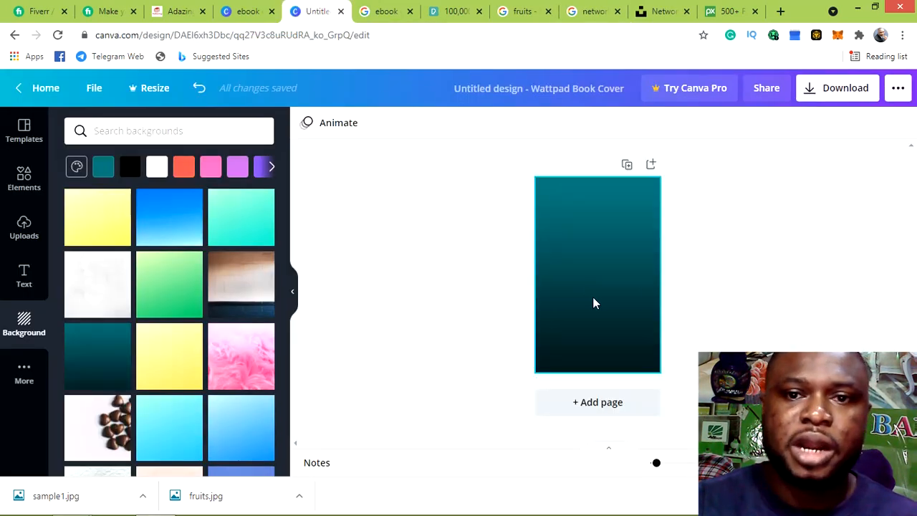
left_click(567, 93)
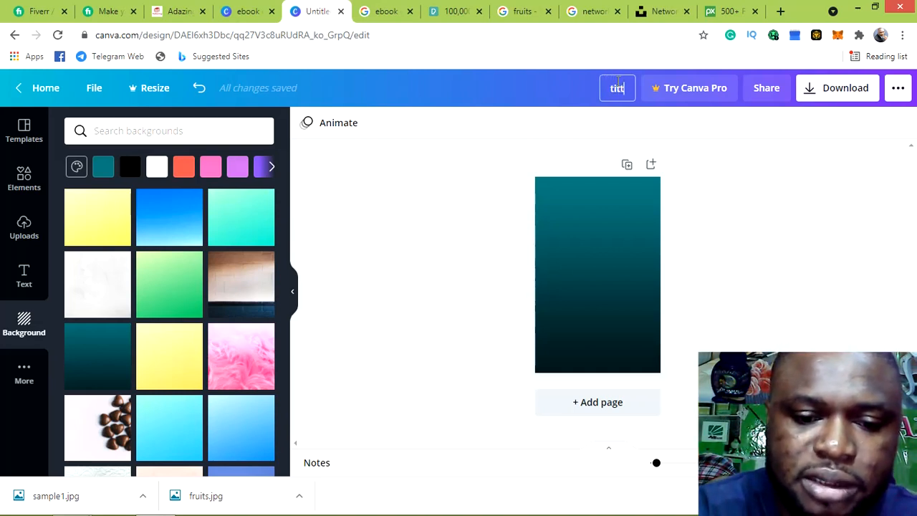
type("le")
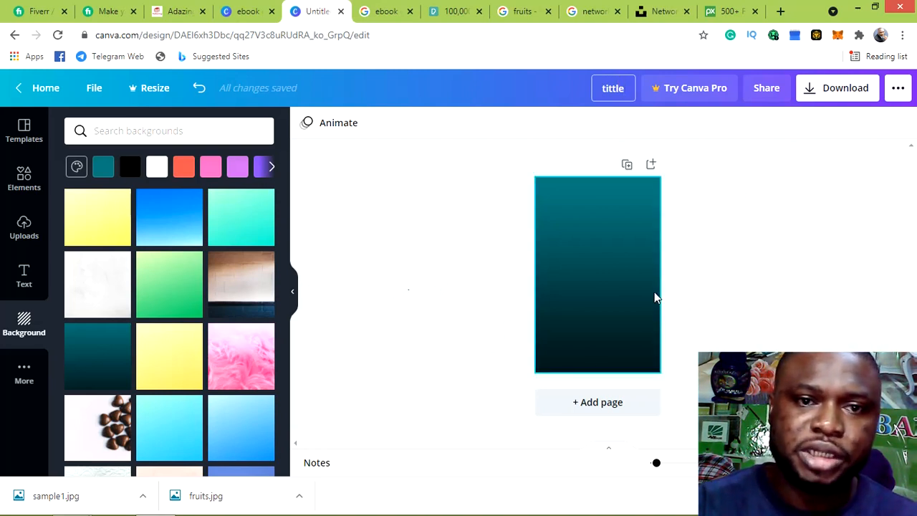
scroll(143, 319, "down", 5)
scroll(126, 321, "down", 1)
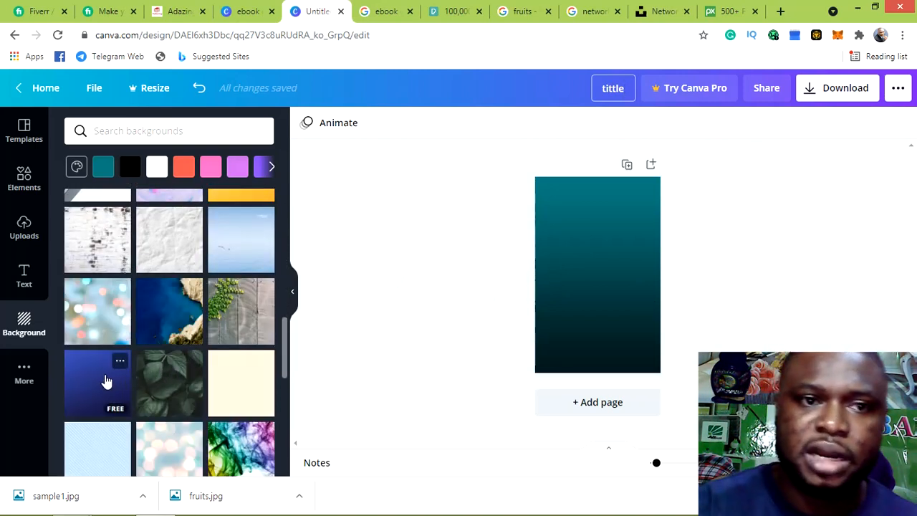
Replace the teal gradient with a solid dark navy #001062 page background
left_click(92, 370)
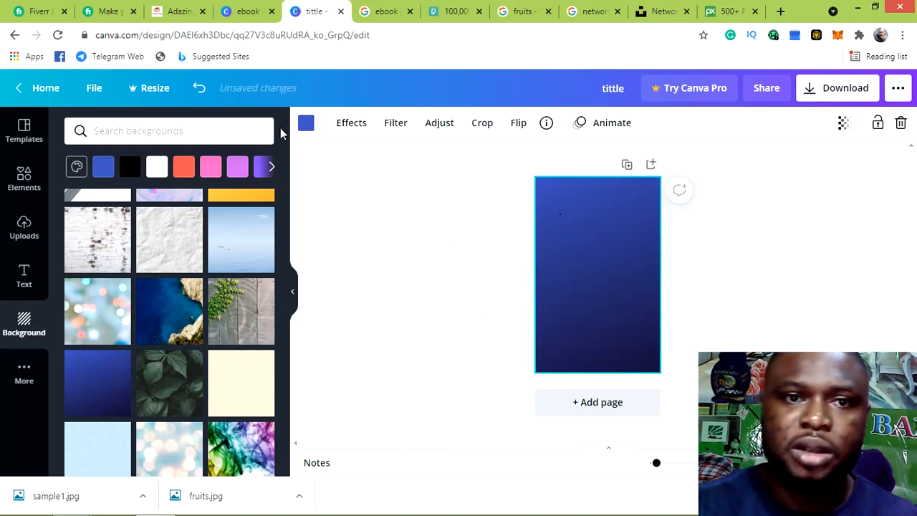
left_click(305, 125)
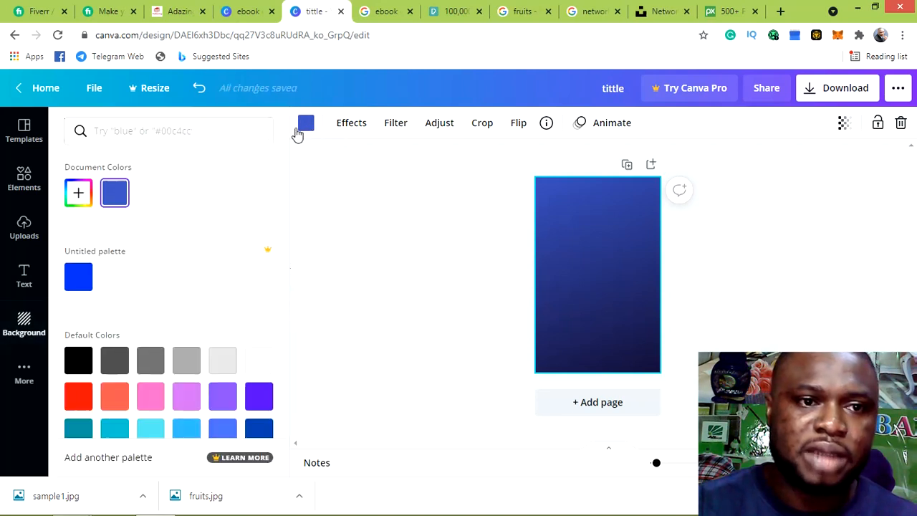
left_click(76, 192)
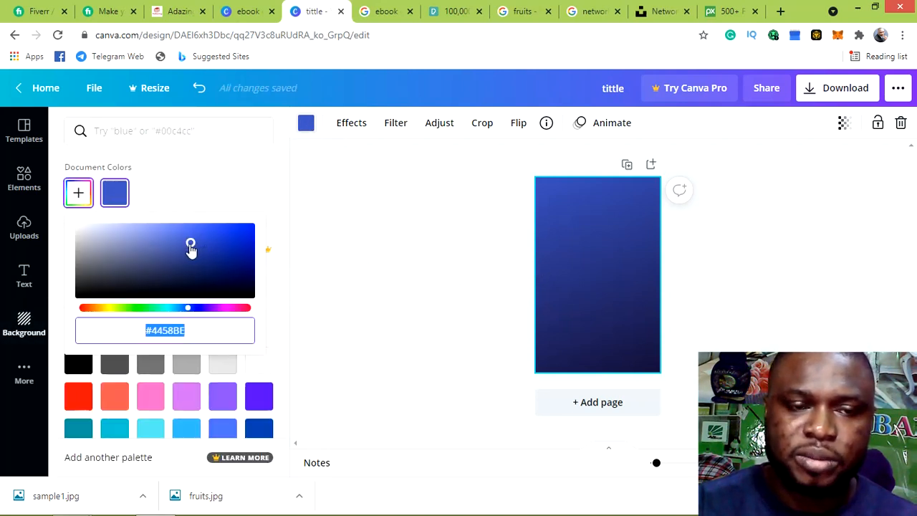
left_click_drag(191, 247, 254, 270)
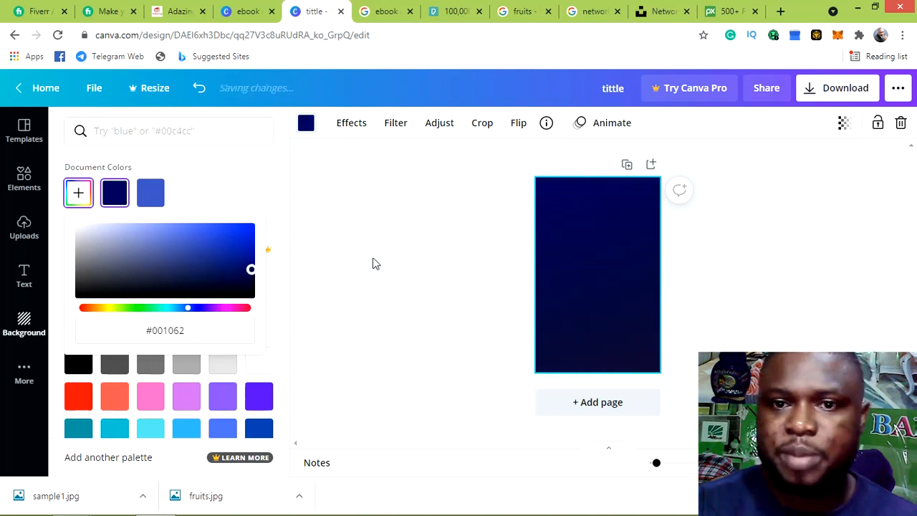
left_click(375, 239)
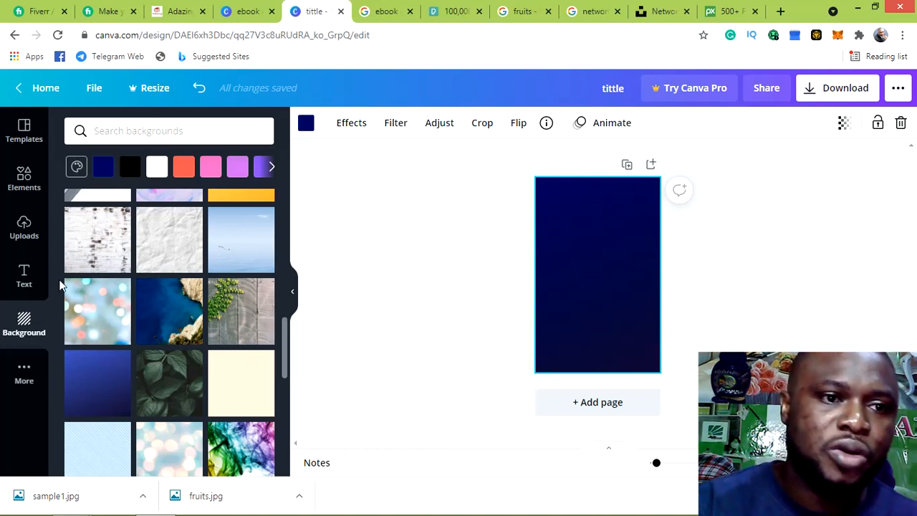
left_click(25, 237)
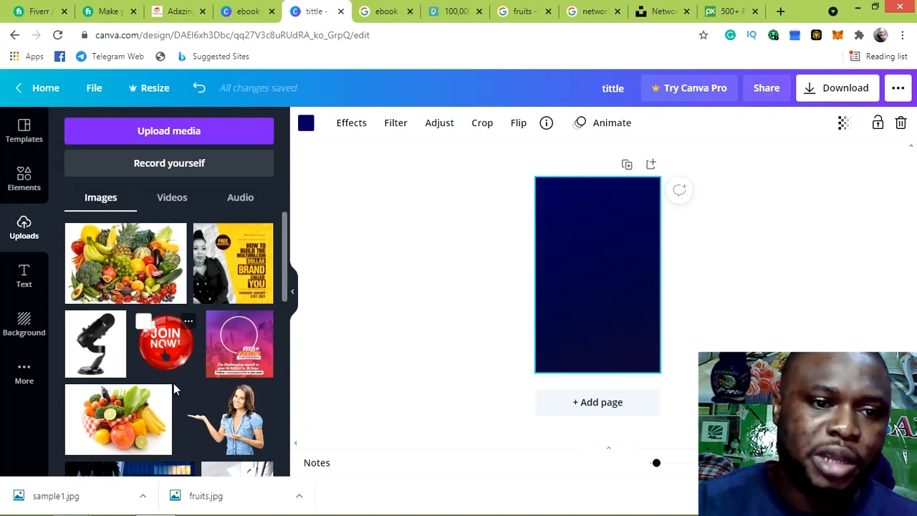
Start a new media upload from the Uploads panel, choosing Device as the source
left_click(169, 132)
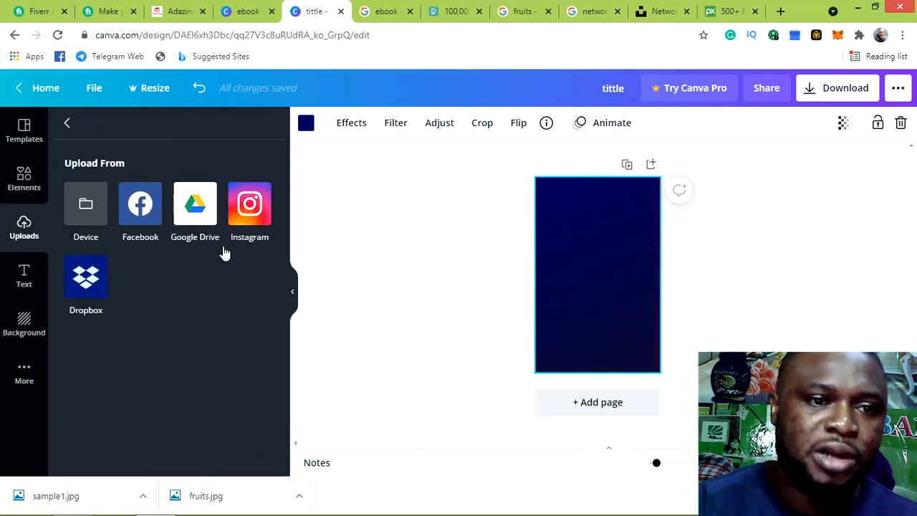
left_click(86, 208)
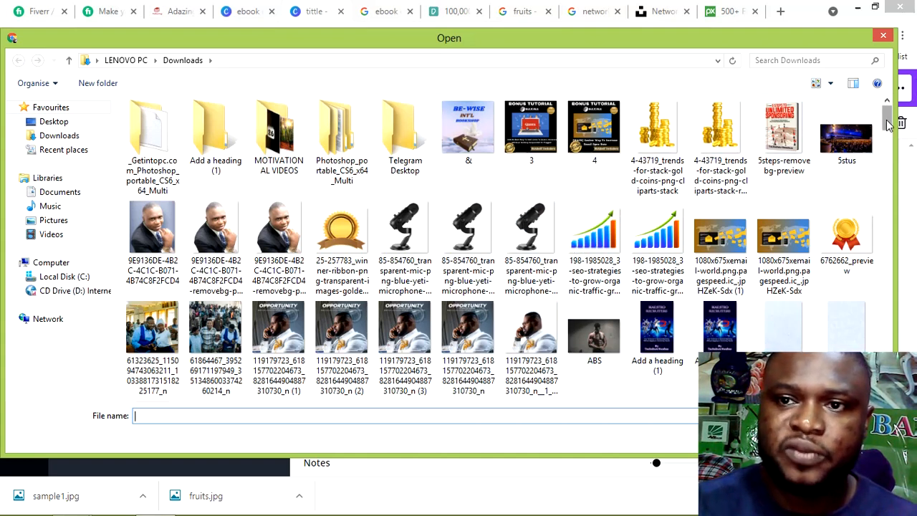
Select the sample1 image in the Downloads folder and upload it
left_click_drag(887, 123, 882, 351)
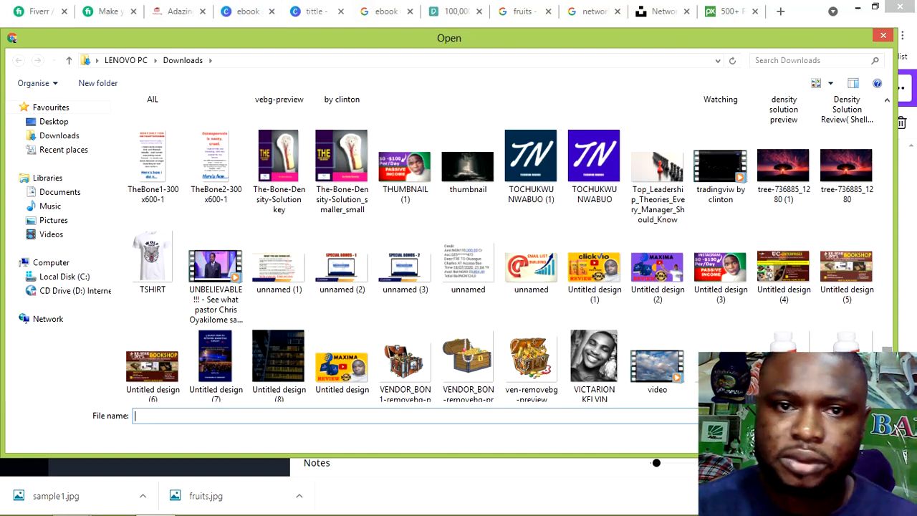
left_click_drag(889, 361, 892, 336)
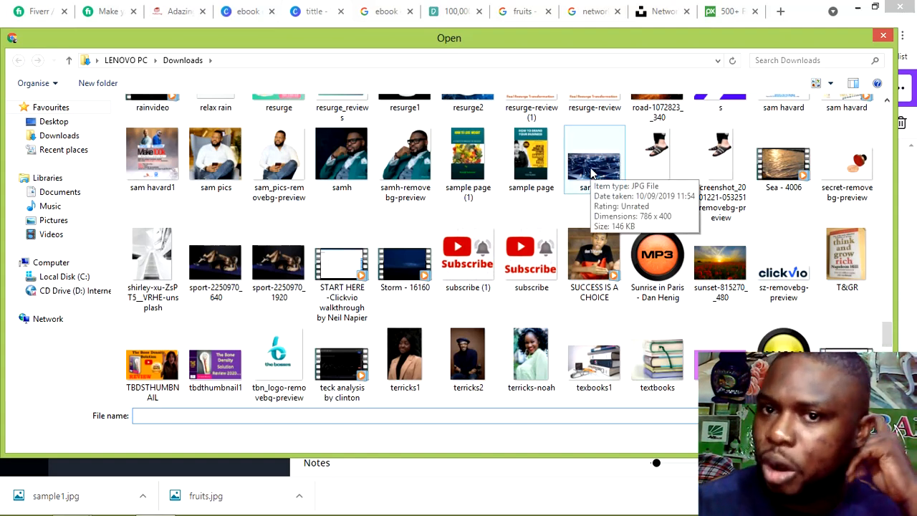
left_click(592, 172)
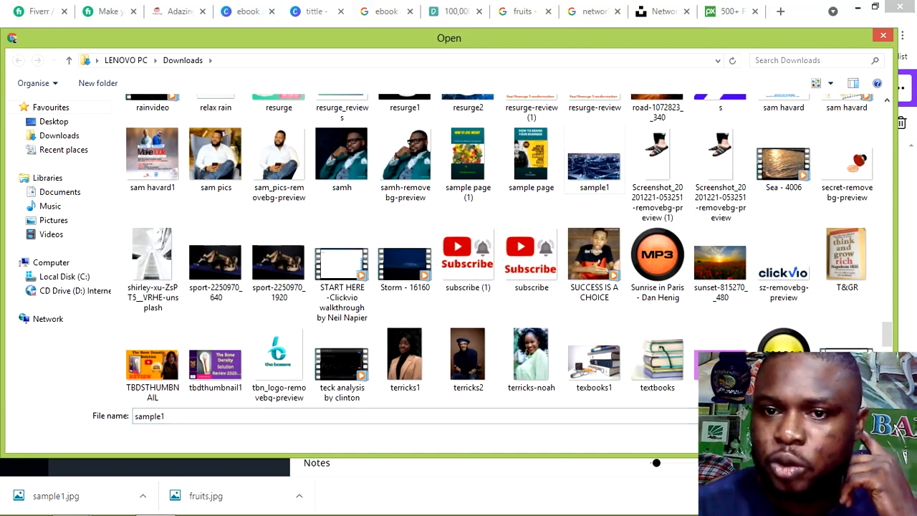
key("Return")
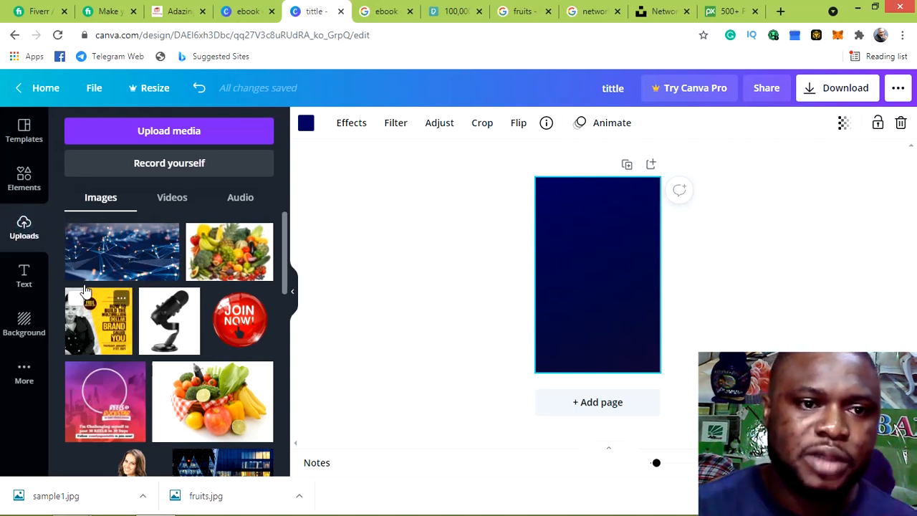
Place the uploaded sample1 network photo on the cover and stretch it to full page width
left_click(125, 261)
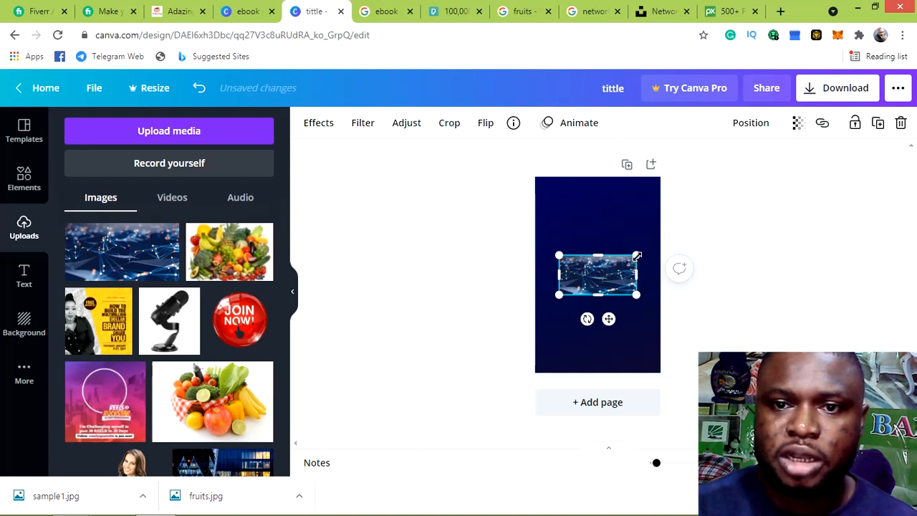
mouse_move(637, 256)
left_mouse_down()
mouse_move(664, 246)
mouse_move(648, 252)
left_mouse_up()
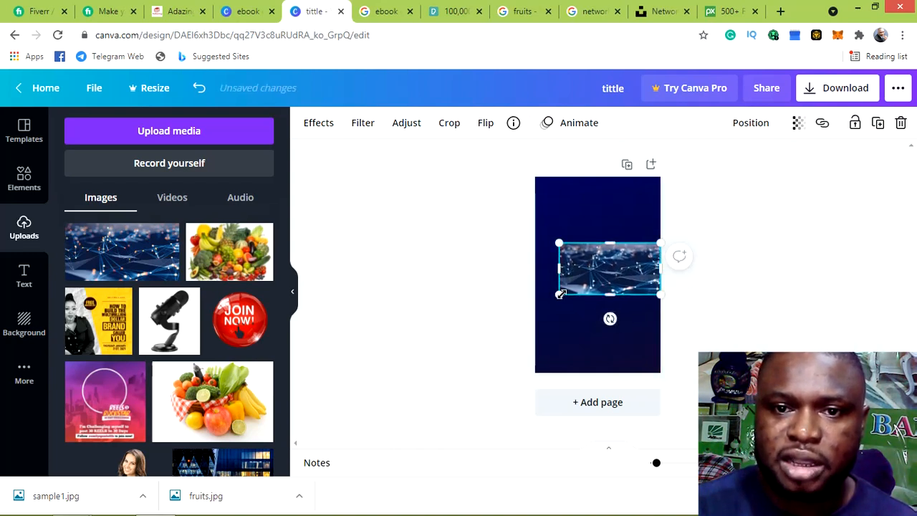
left_click_drag(560, 293, 534, 298)
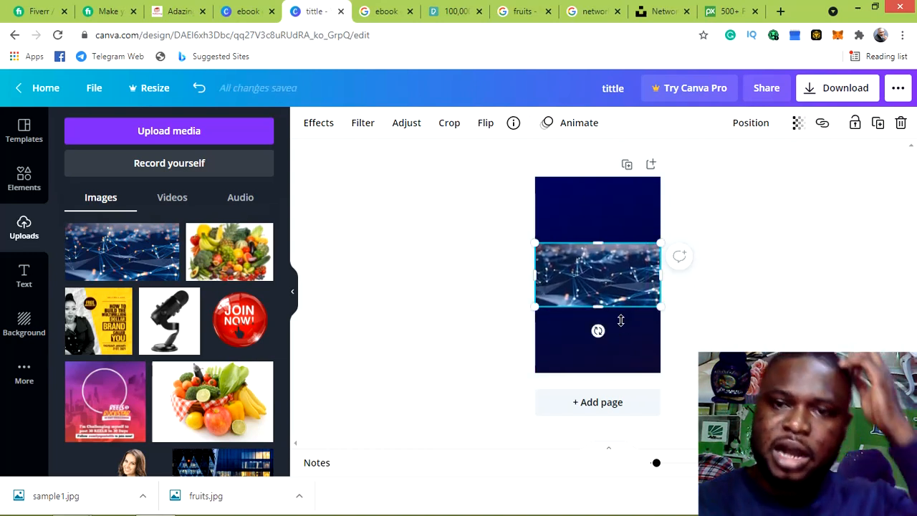
left_click(684, 310)
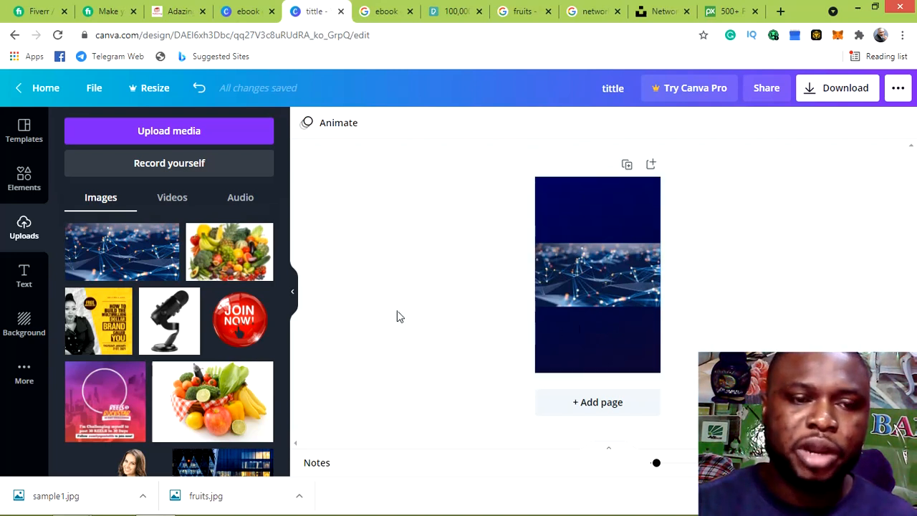
Add a default 'Add a heading' text box from the Text panel
left_click(24, 278)
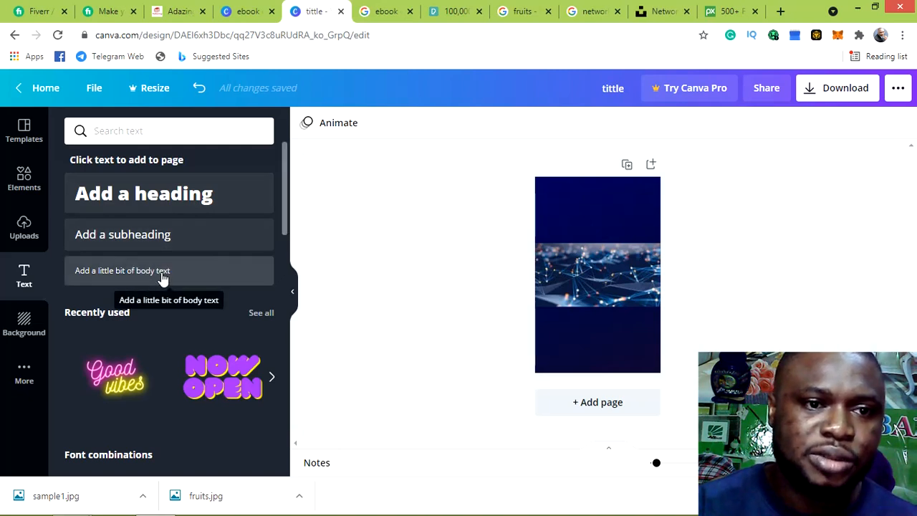
left_click(126, 195)
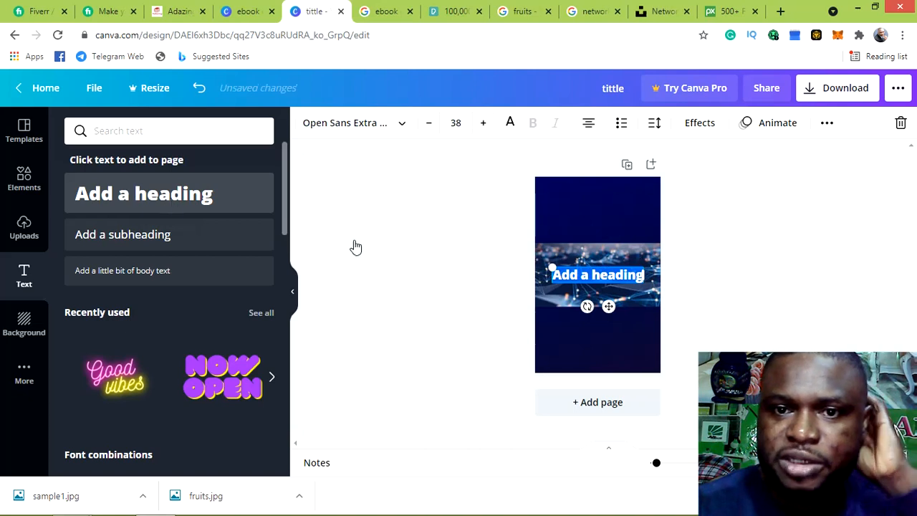
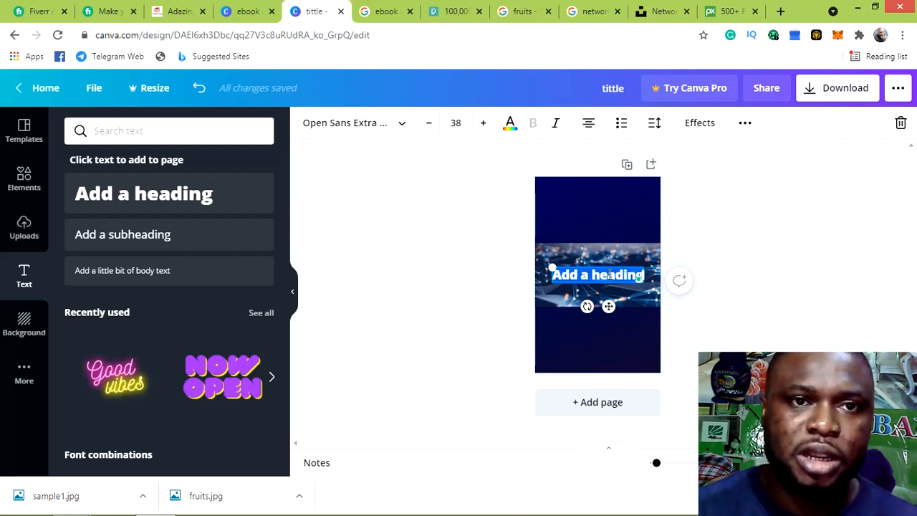
Retype the heading as '5 Way To Recruit Like A Pro' and move it toward the page top
type("S")
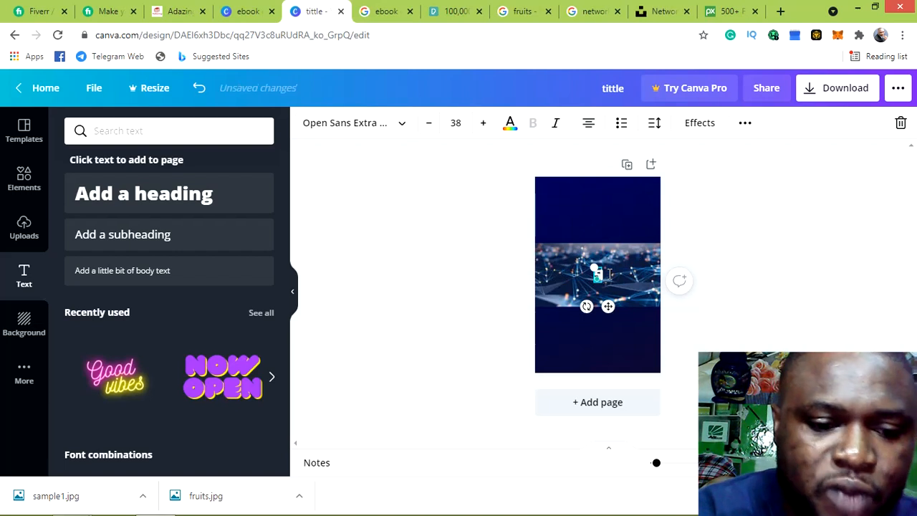
type(" way")
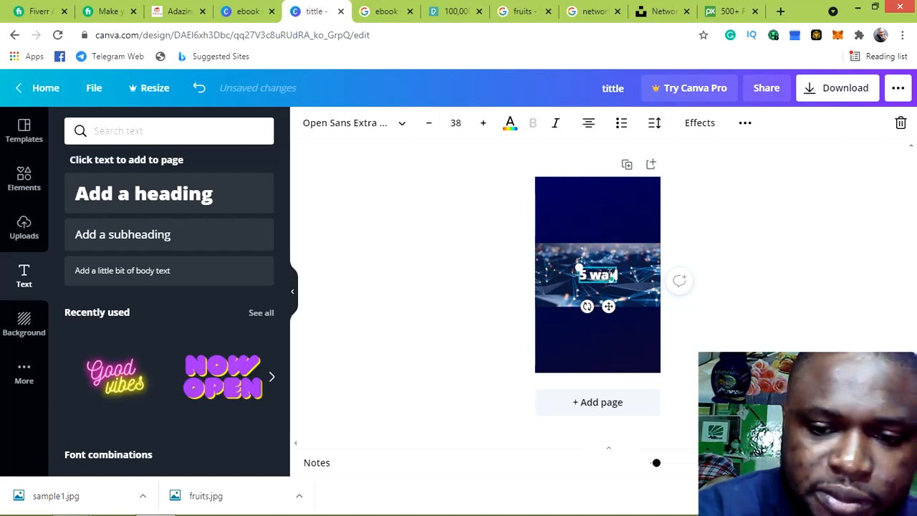
left_click_drag(614, 274, 607, 273)
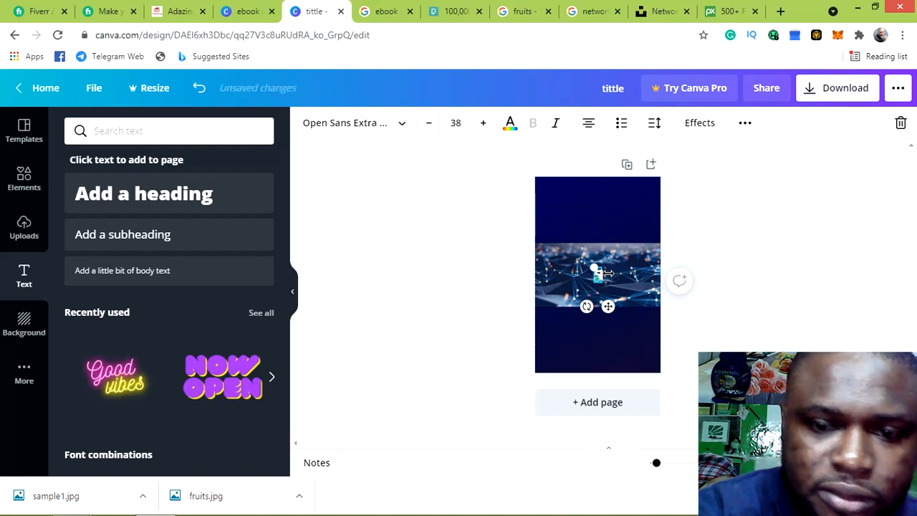
type("W")
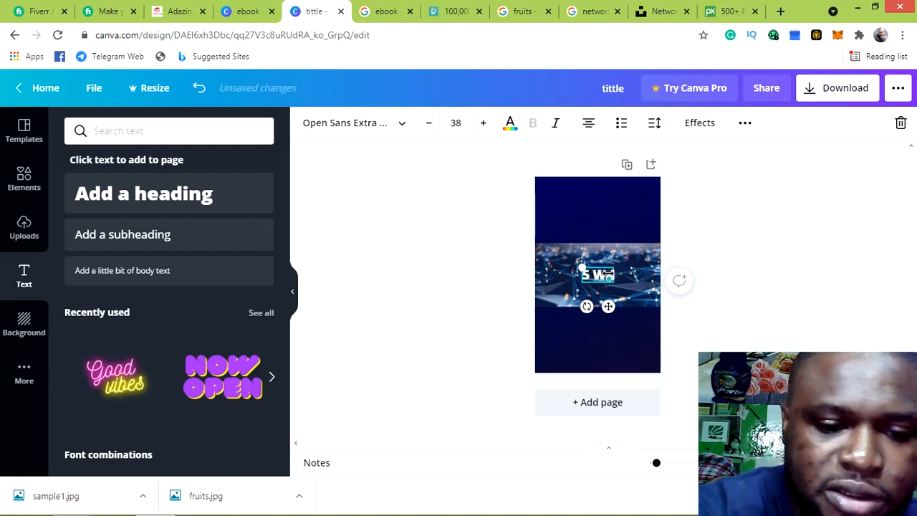
type("ay To")
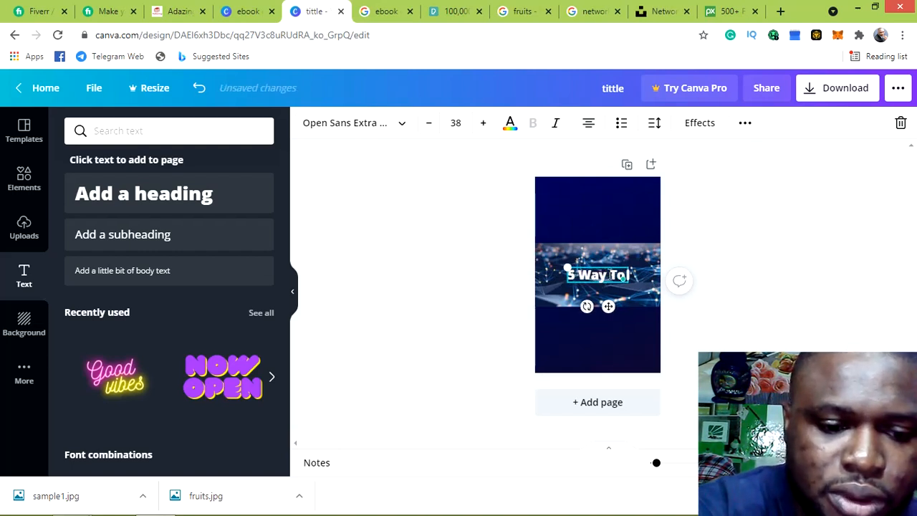
type(" R")
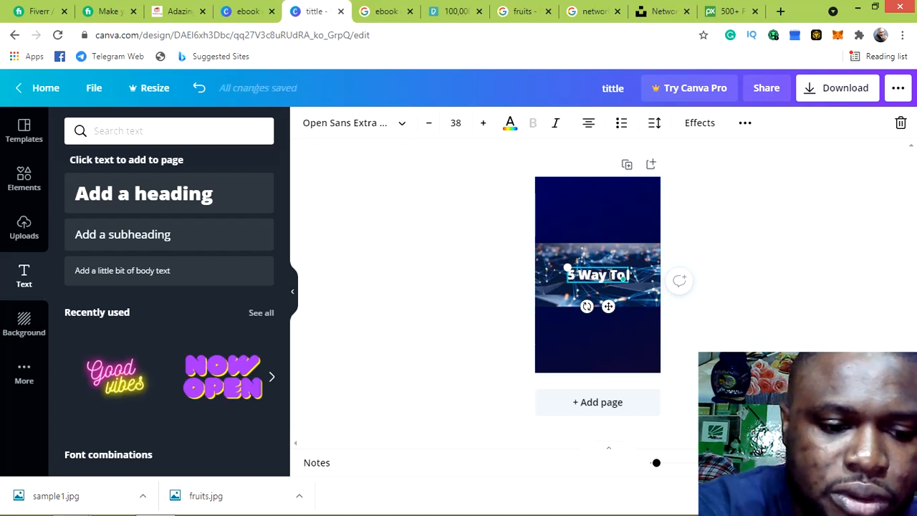
key("BackSpace")
key("BackSpace")
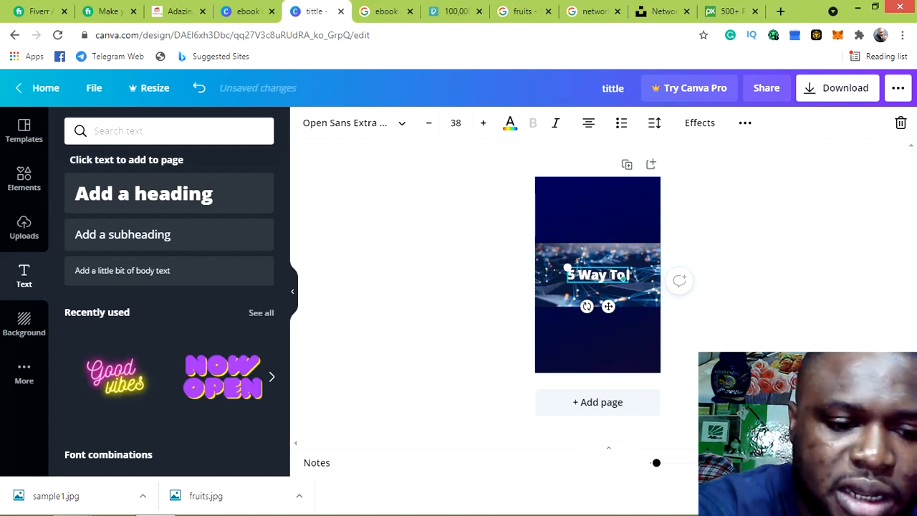
type("rECH")
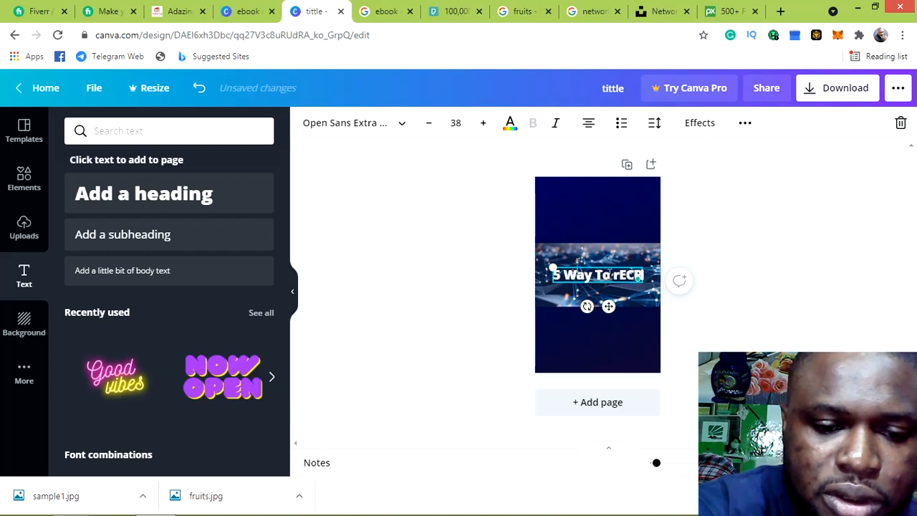
type("UIT")
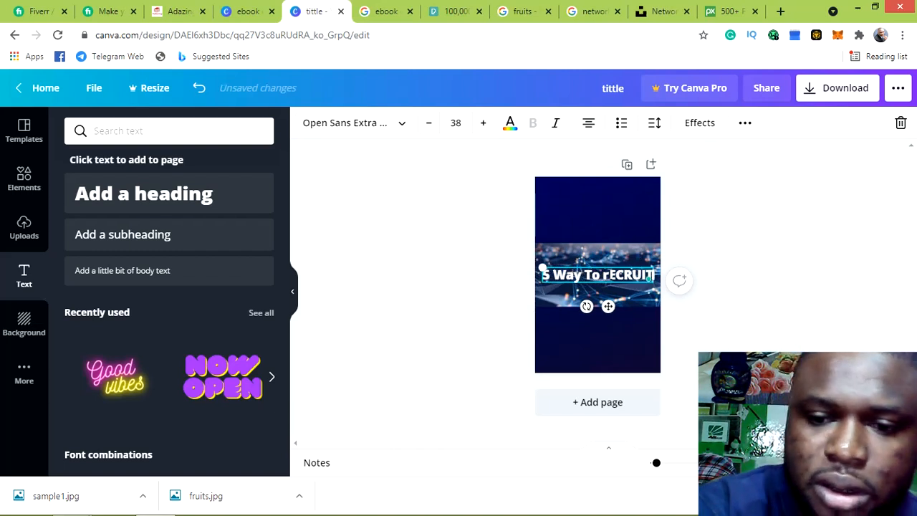
key("BackSpace")
key("BackSpace")
key("BackSpace")
key("BackSpace")
key("BackSpace")
key("BackSpace")
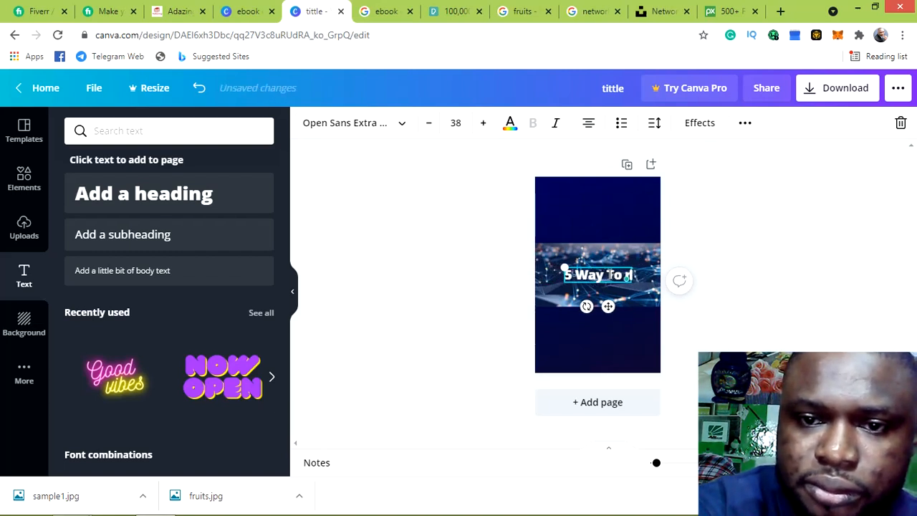
key("BackSpace")
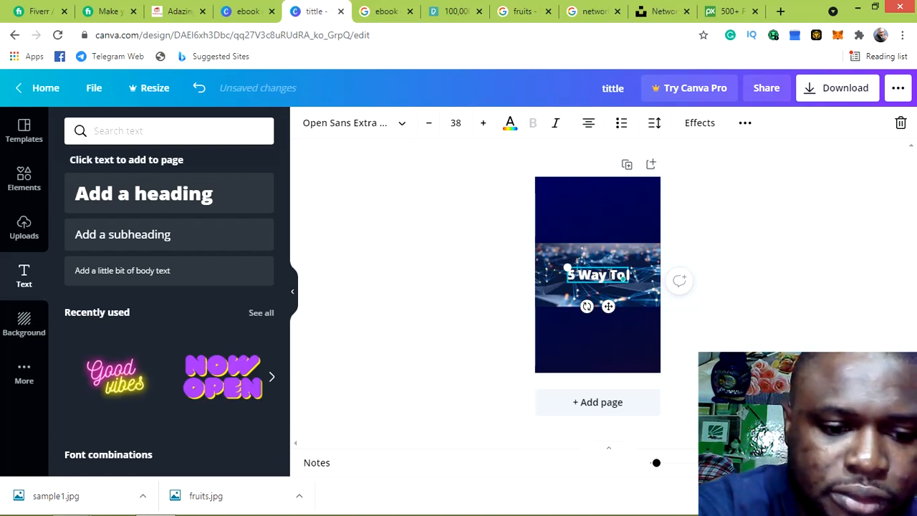
type("R")
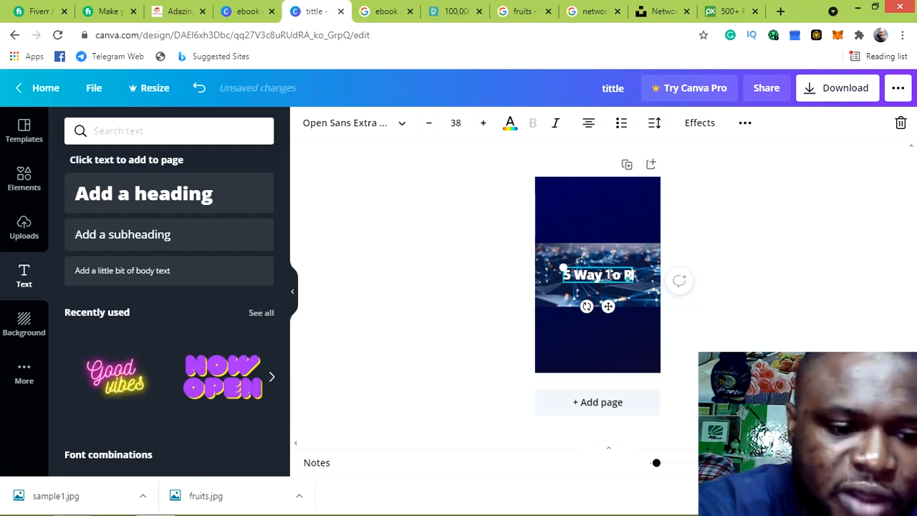
type("e")
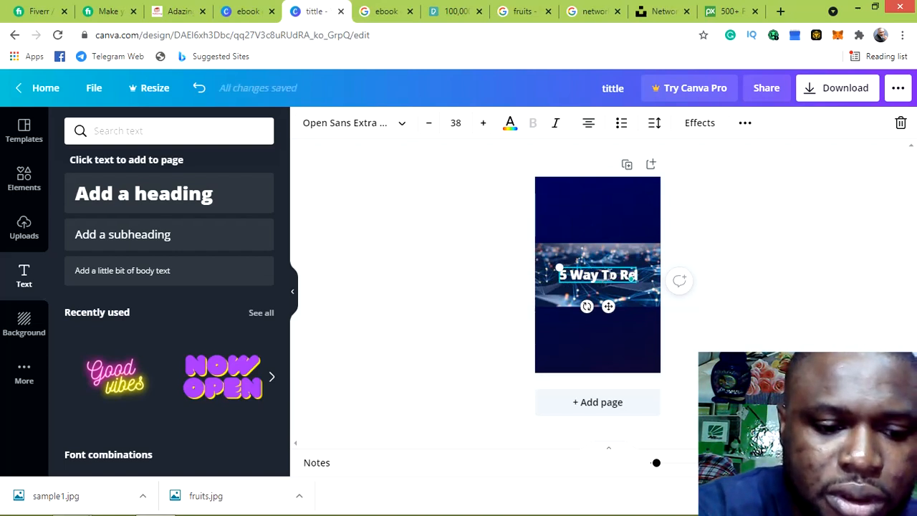
type("cruit")
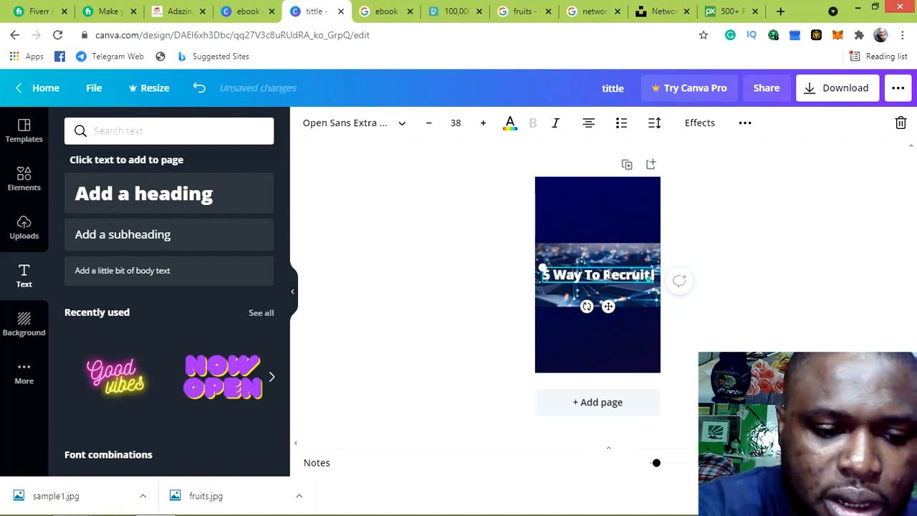
type(" Like")
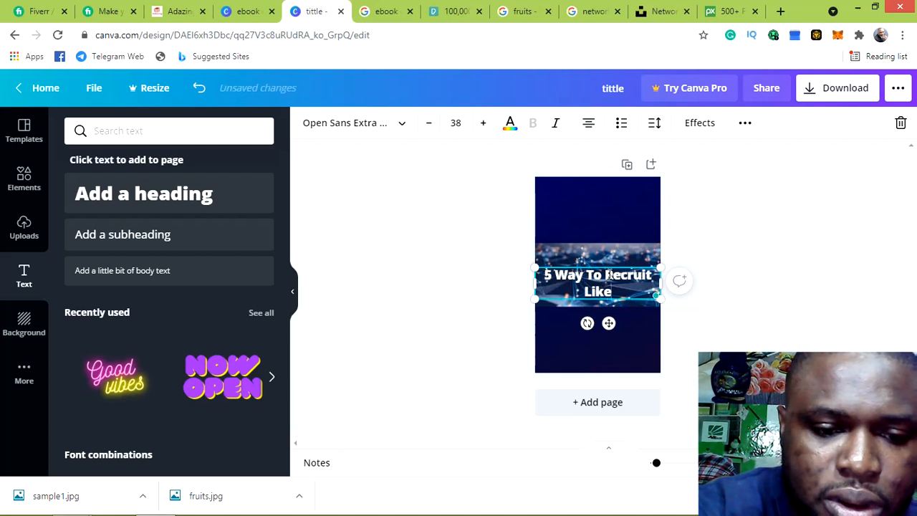
type(" A")
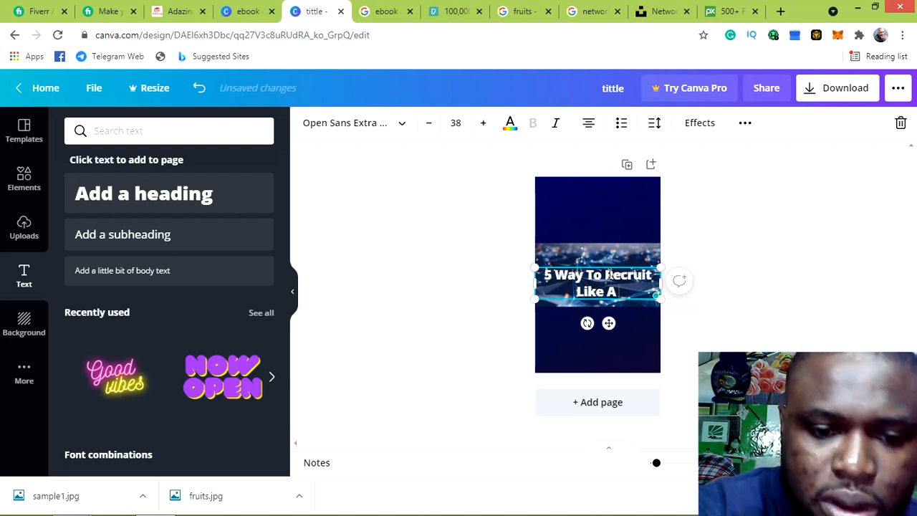
type(" p")
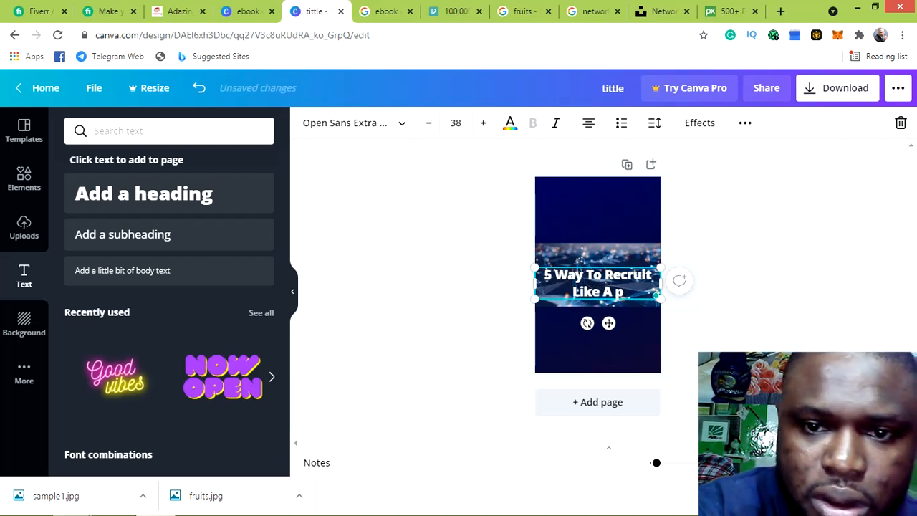
key("BackSpace")
type("P")
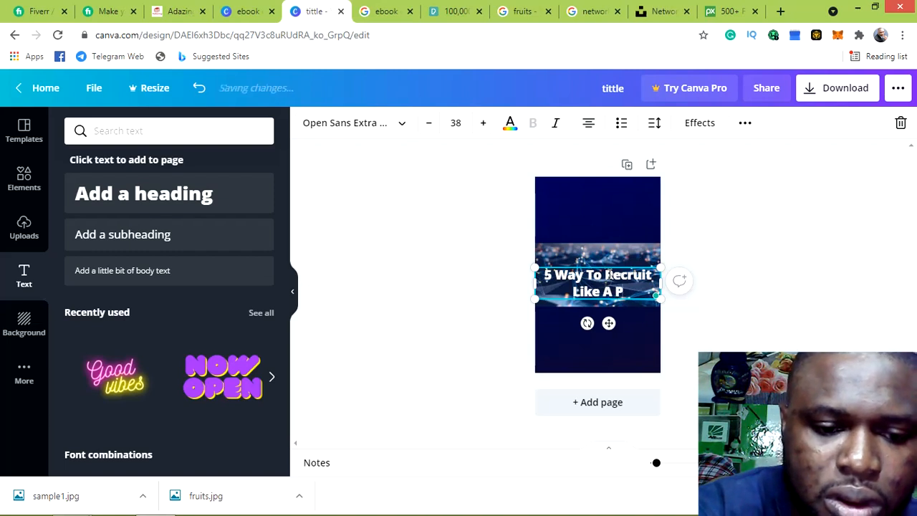
type("ro")
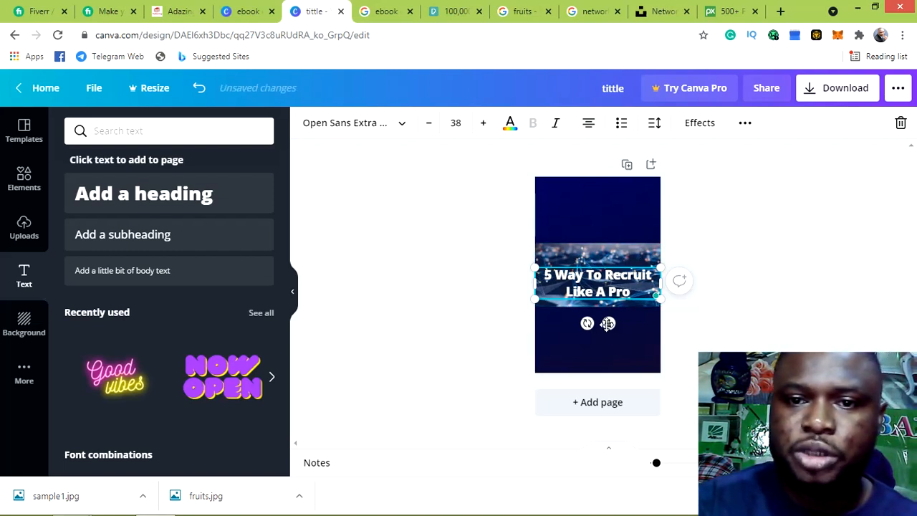
left_click_drag(608, 324, 608, 240)
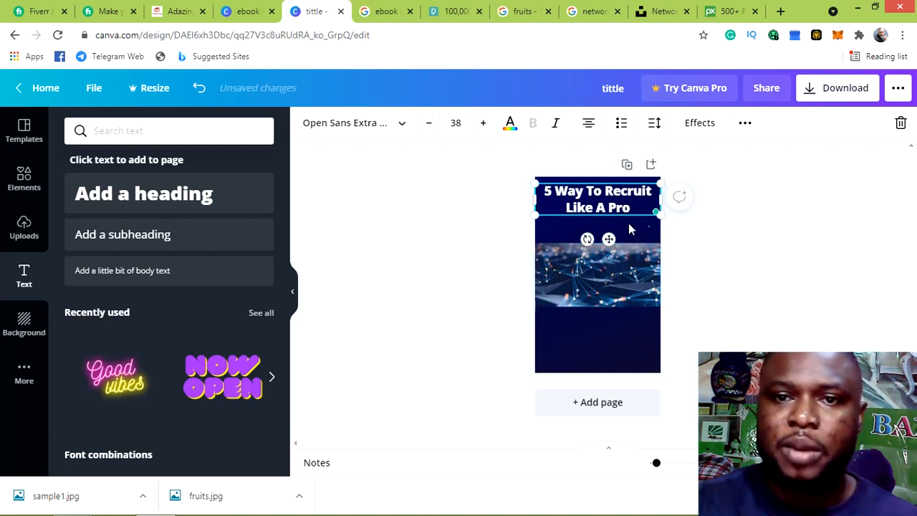
Reselect the title at the top of the cover and highlight all its text
left_click(622, 223)
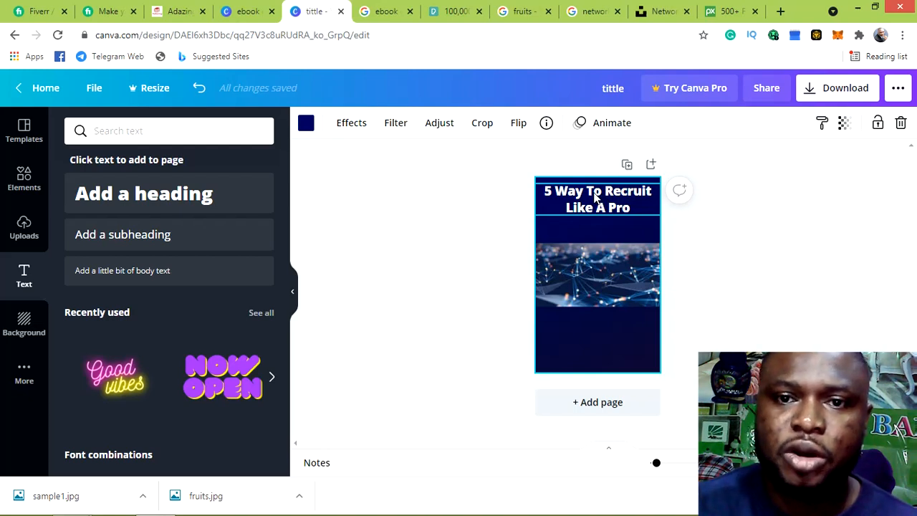
left_click(594, 199)
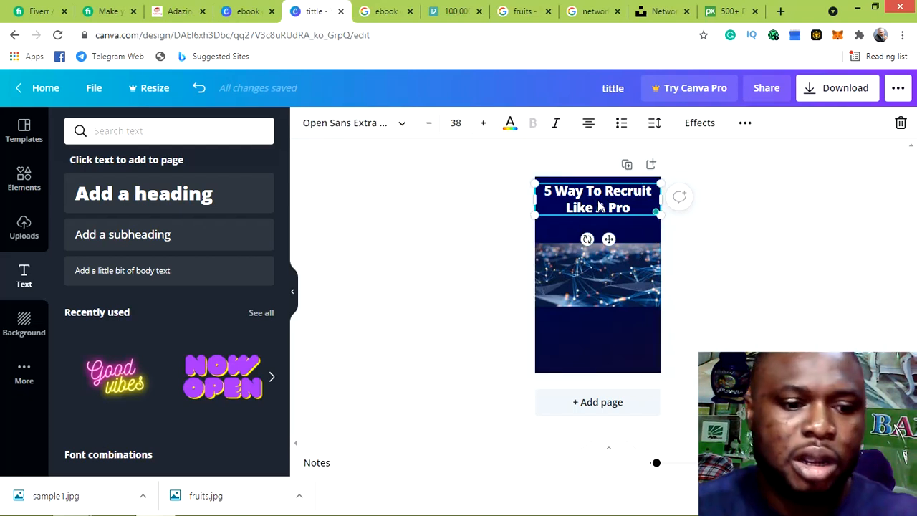
left_click(601, 207)
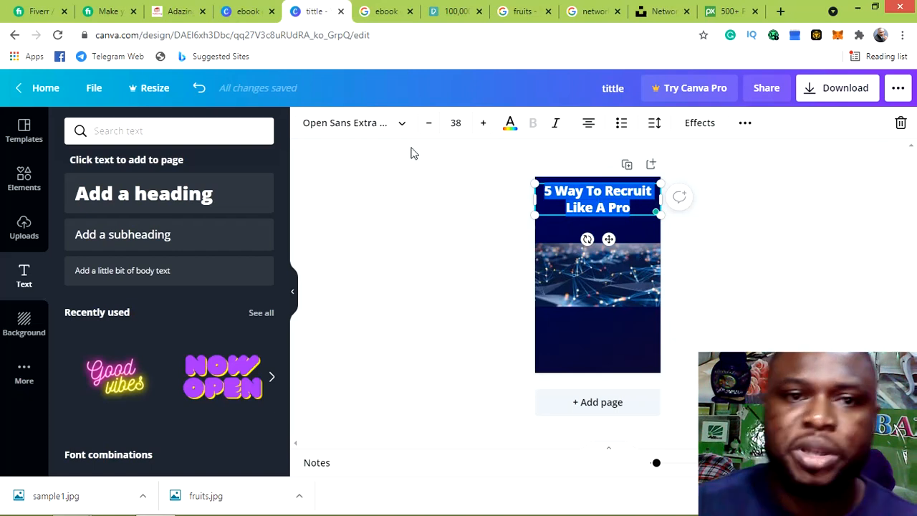
Give the title text a custom bright yellow colour, #F4EA05
left_click(509, 126)
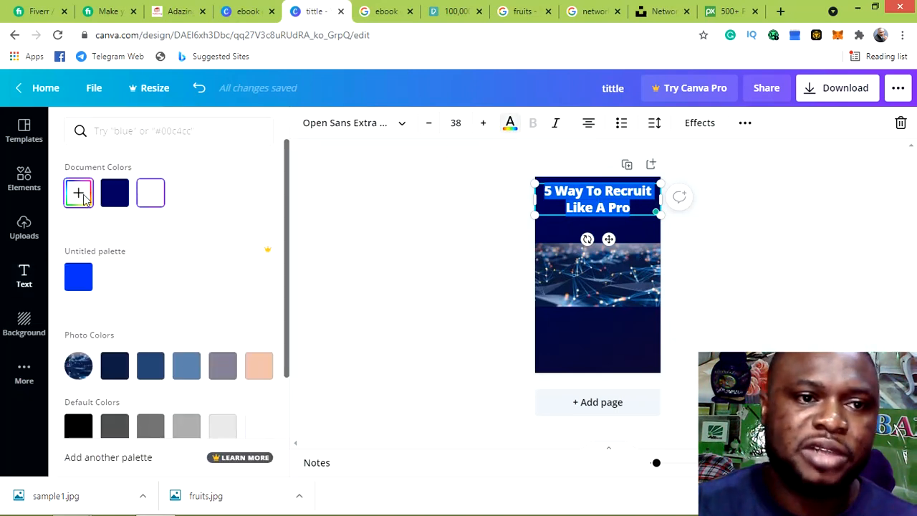
left_click(79, 194)
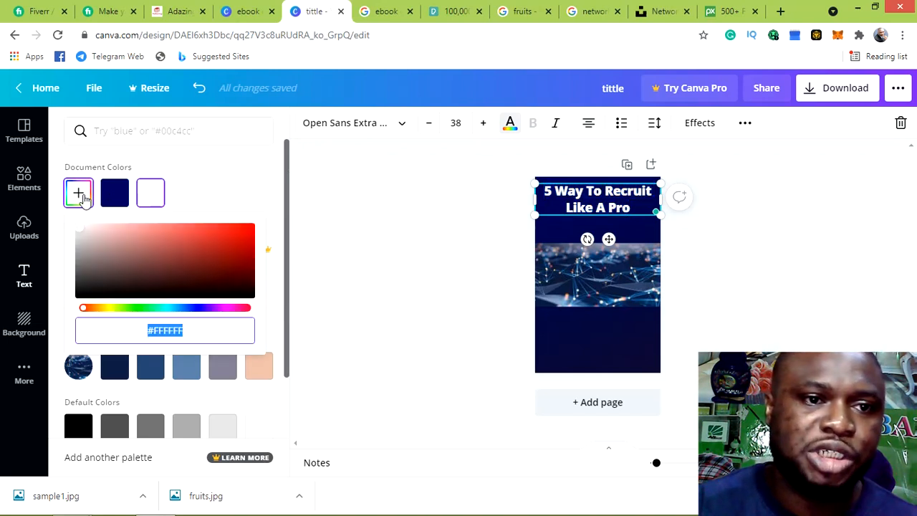
left_click(77, 235)
mouse_move(77, 235)
left_mouse_down()
mouse_move(207, 241)
mouse_move(237, 247)
mouse_move(240, 266)
mouse_move(252, 262)
mouse_move(255, 232)
mouse_move(217, 220)
mouse_move(232, 221)
mouse_move(209, 225)
mouse_move(237, 227)
mouse_move(218, 230)
left_mouse_up()
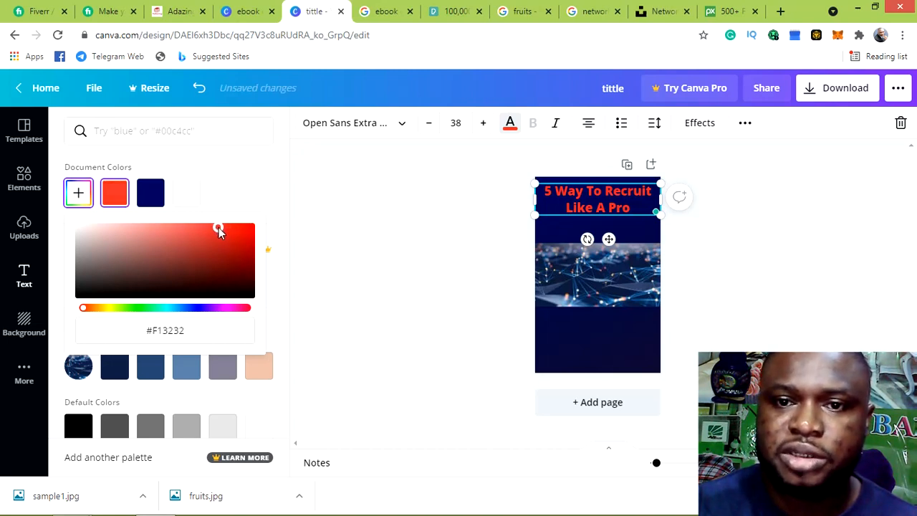
left_click(106, 309)
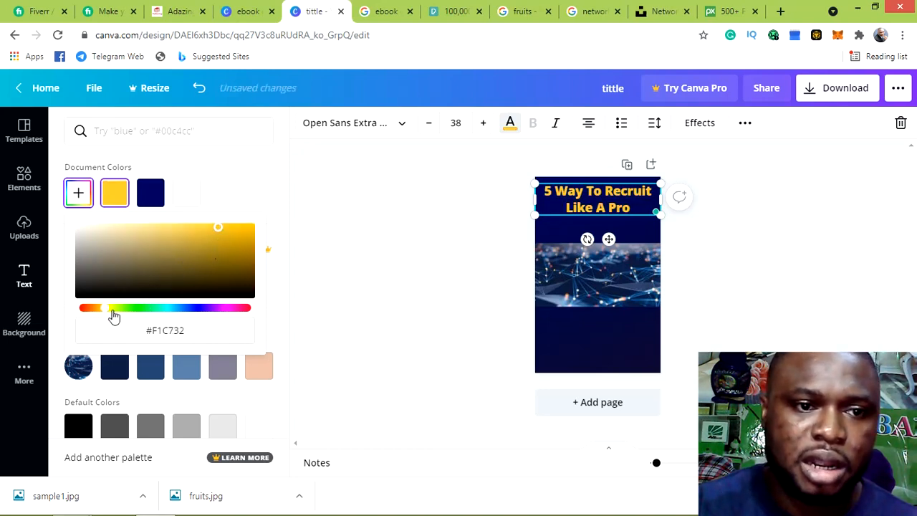
mouse_move(218, 228)
left_mouse_down()
mouse_move(244, 235)
mouse_move(224, 238)
left_mouse_up()
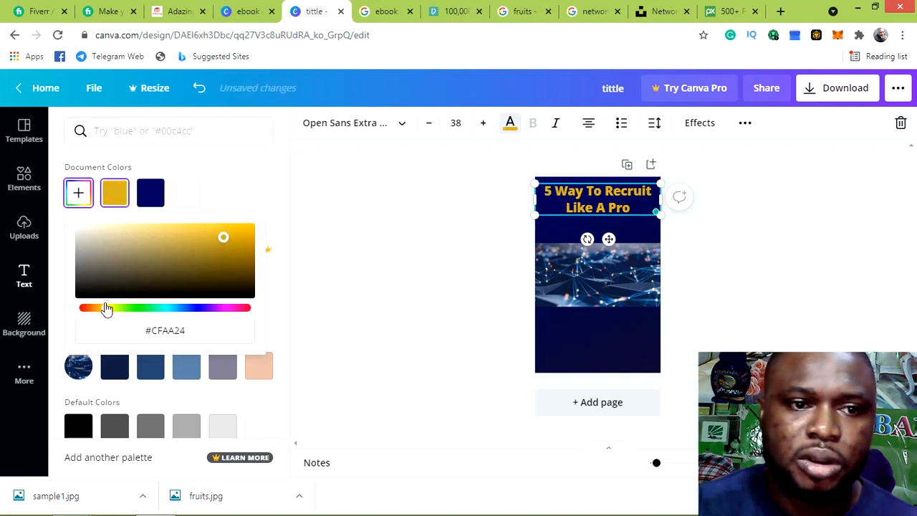
left_click_drag(109, 312, 110, 314)
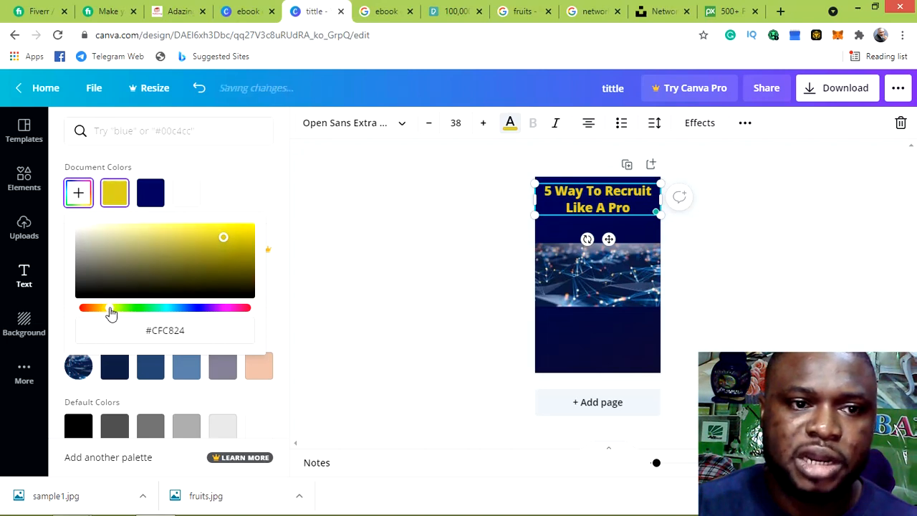
left_click_drag(224, 238, 253, 232)
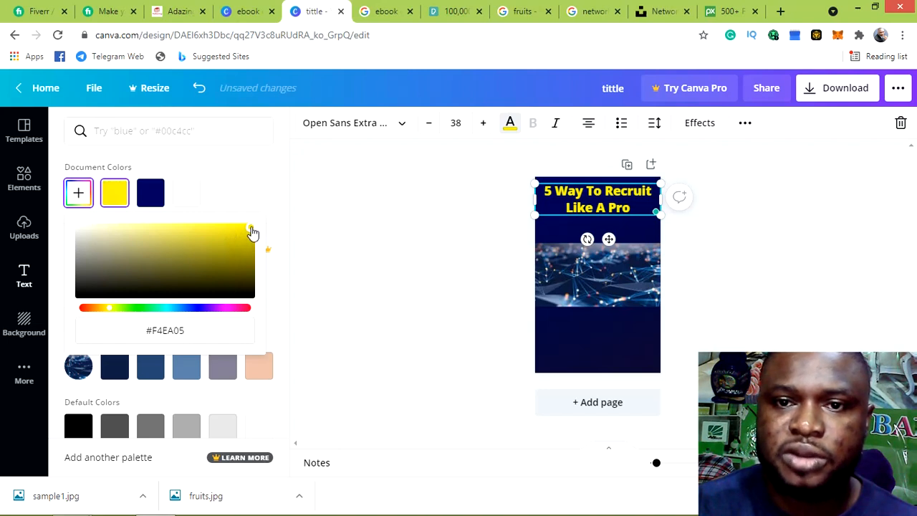
left_click(448, 257)
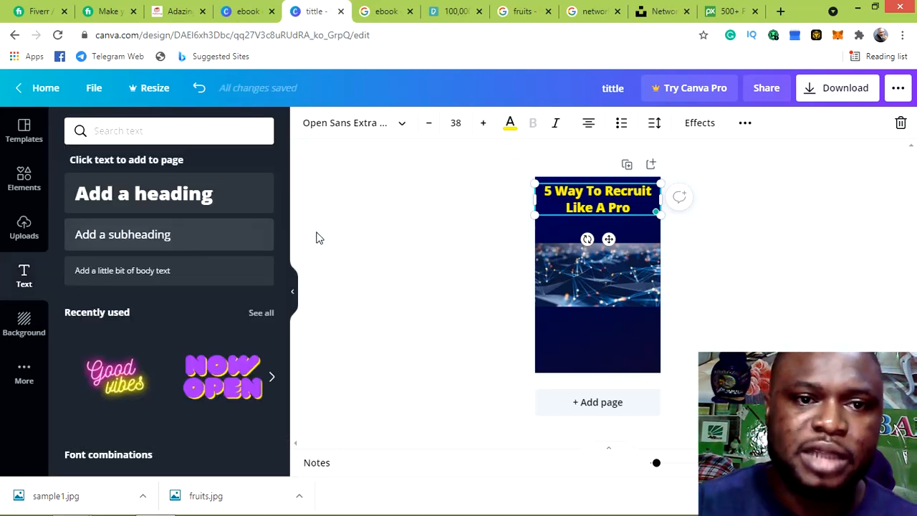
Add a subheading reading 'The The MLM Gurus Have Hidden From You' and select its text
left_click(439, 228)
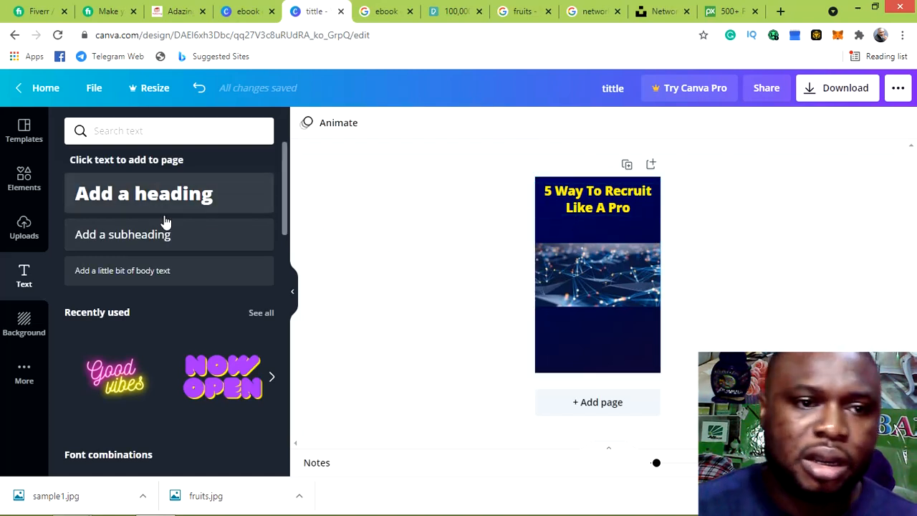
left_click(136, 239)
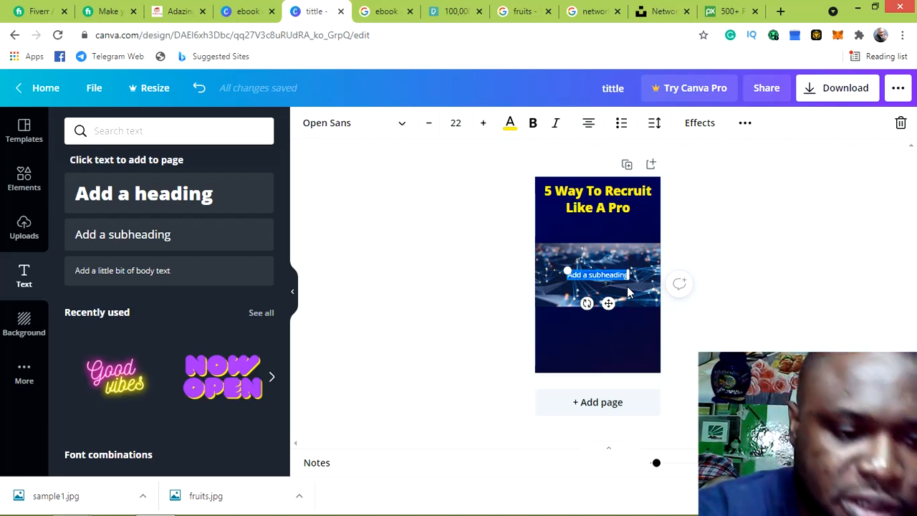
key("BackSpace")
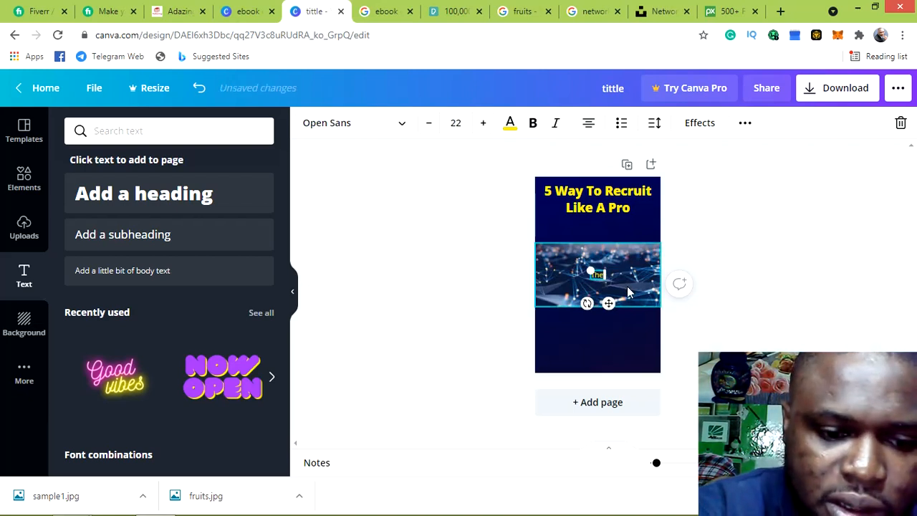
type("the ")
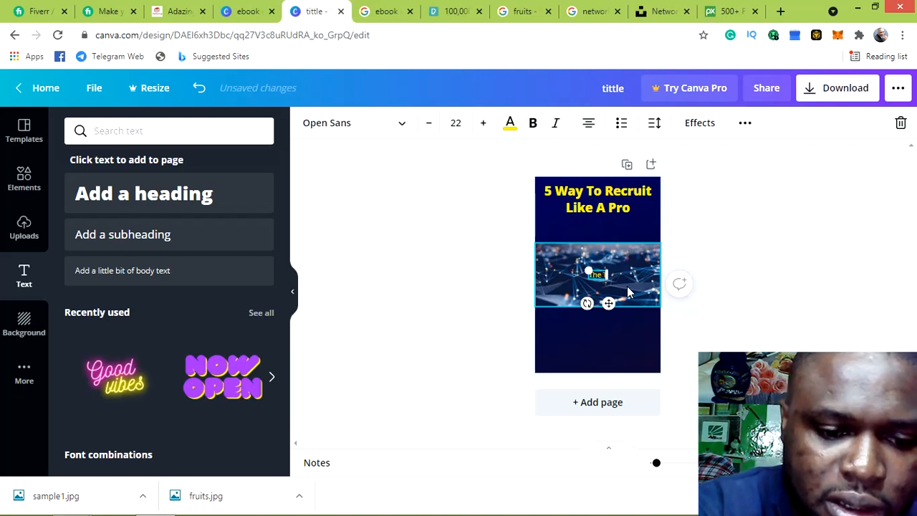
type("Th")
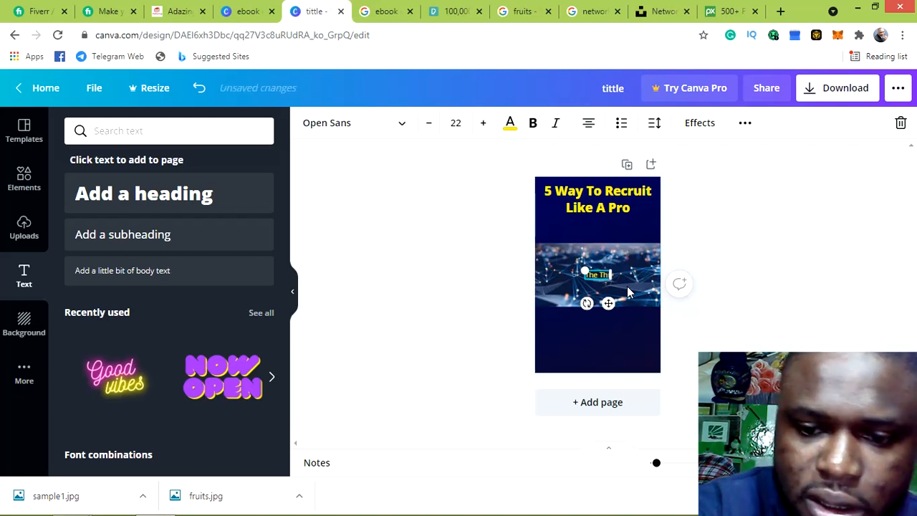
type("e")
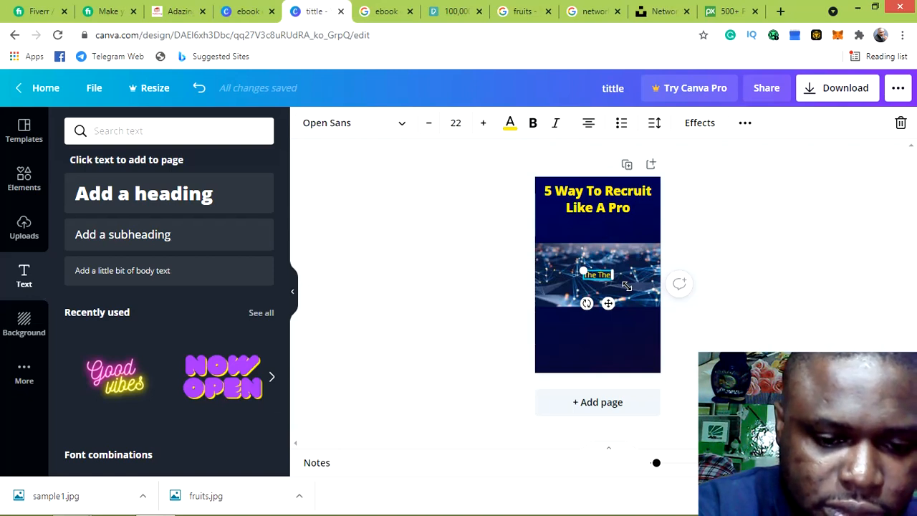
type("M")
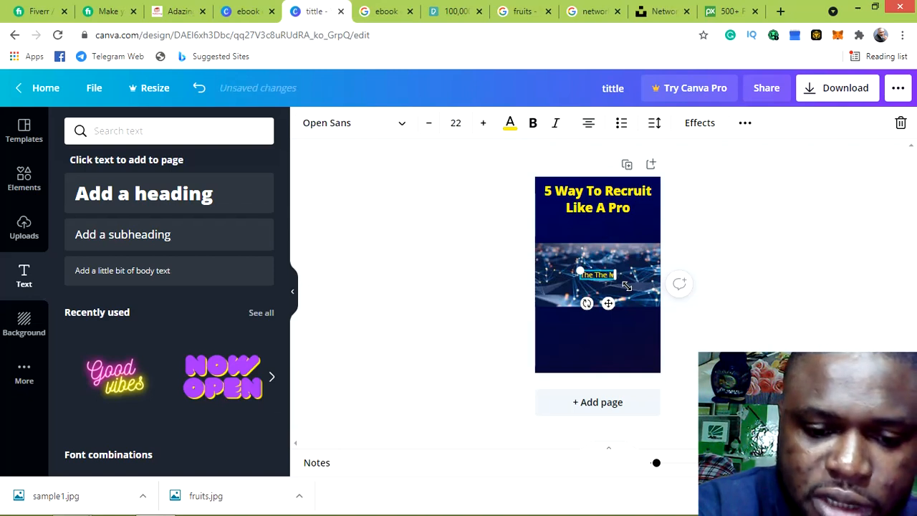
type("i")
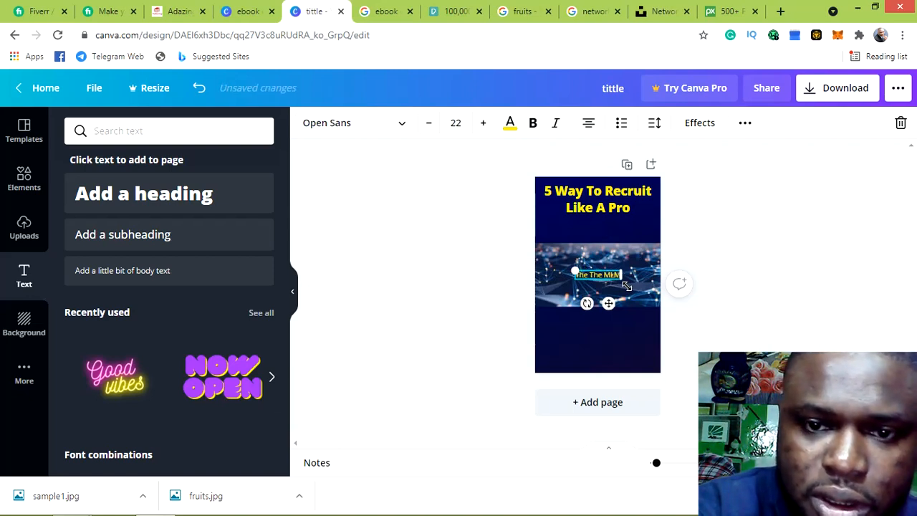
type("M")
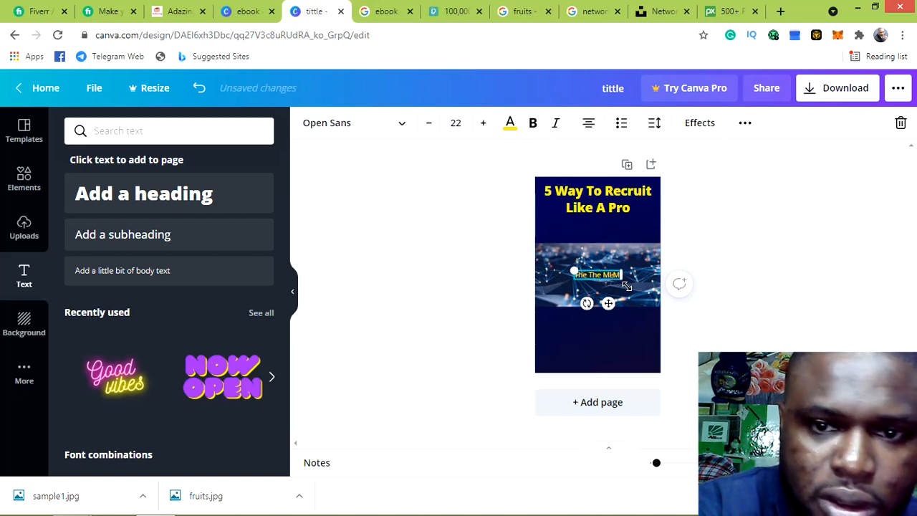
type(" C")
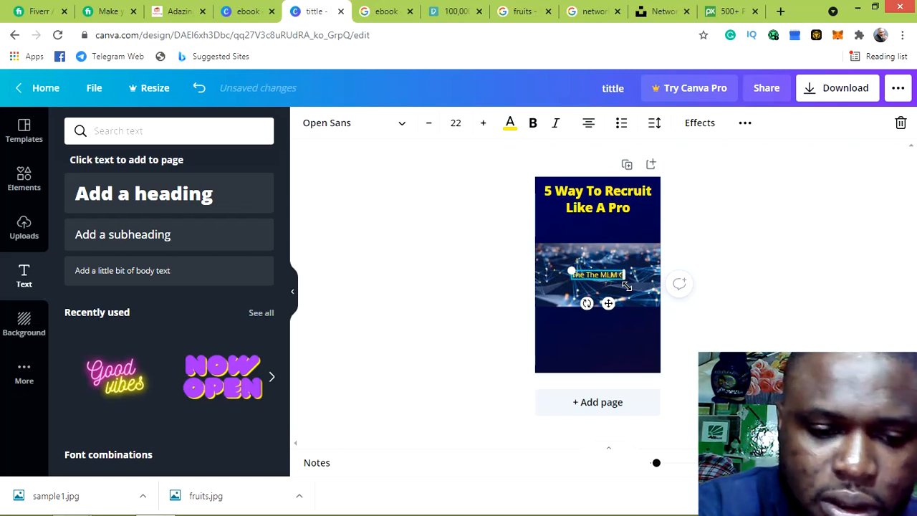
type("uru")
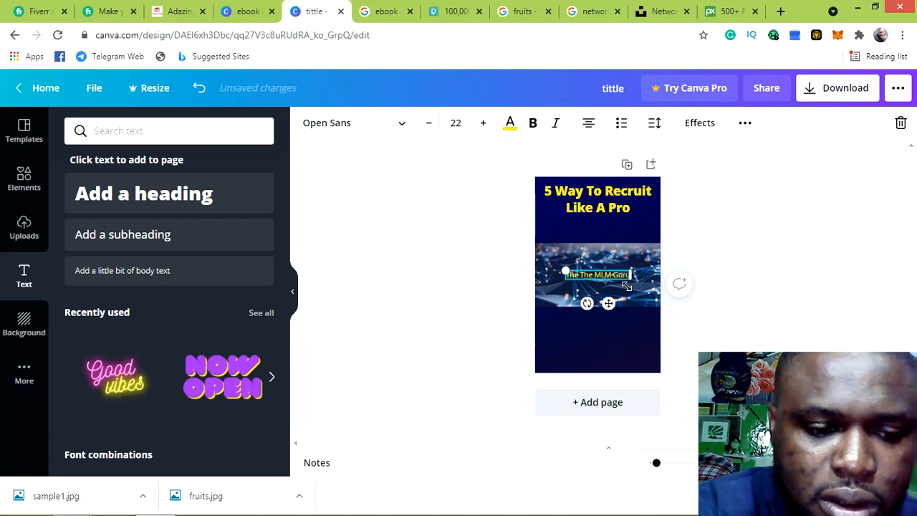
type("s Ia")
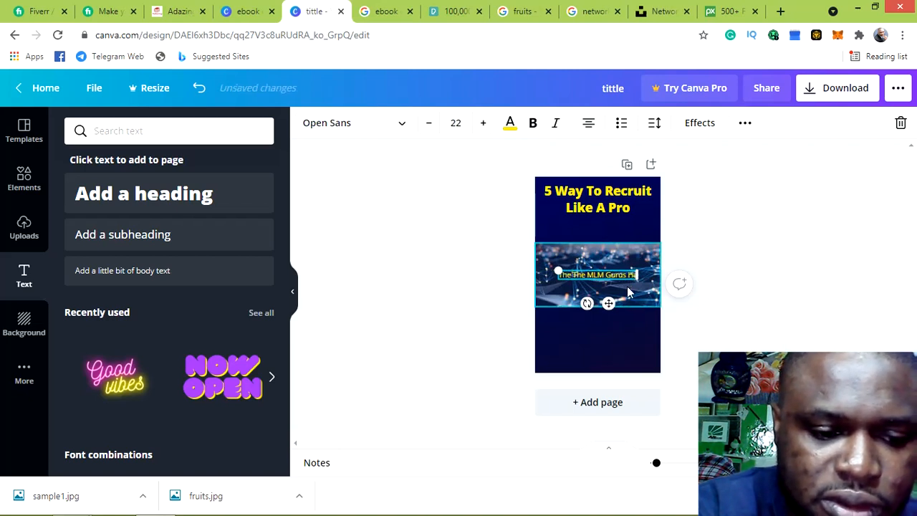
type("ve")
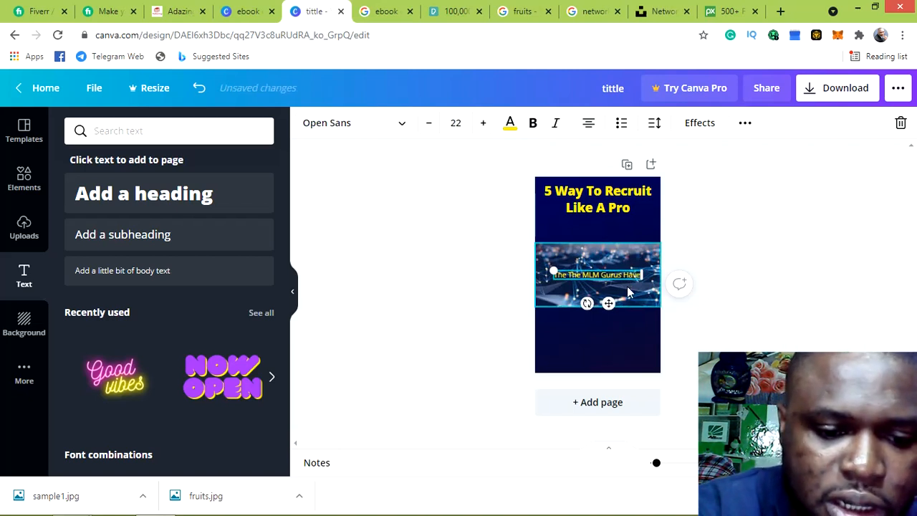
type(" Hid")
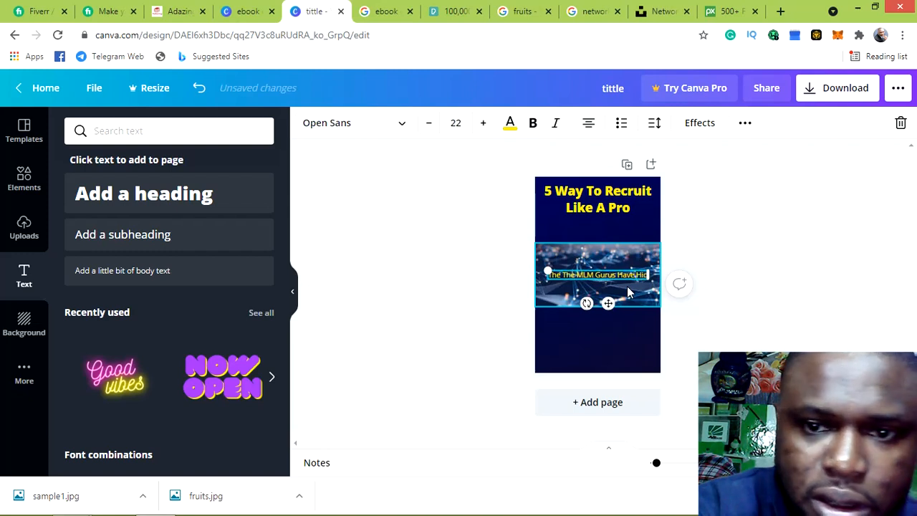
type("den")
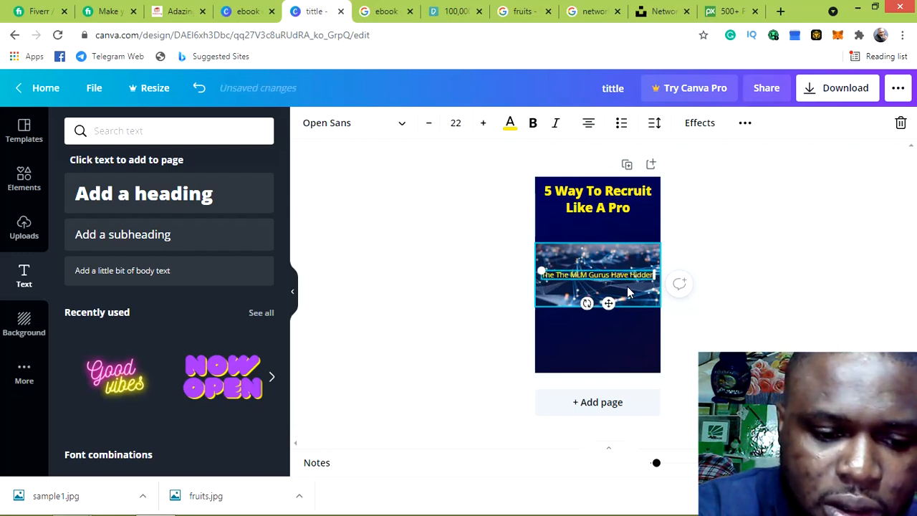
type(" From")
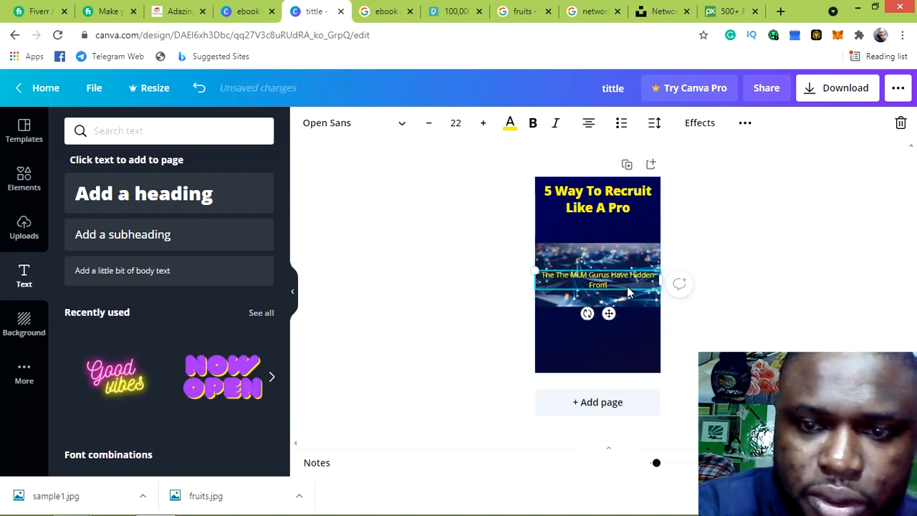
type(" Y")
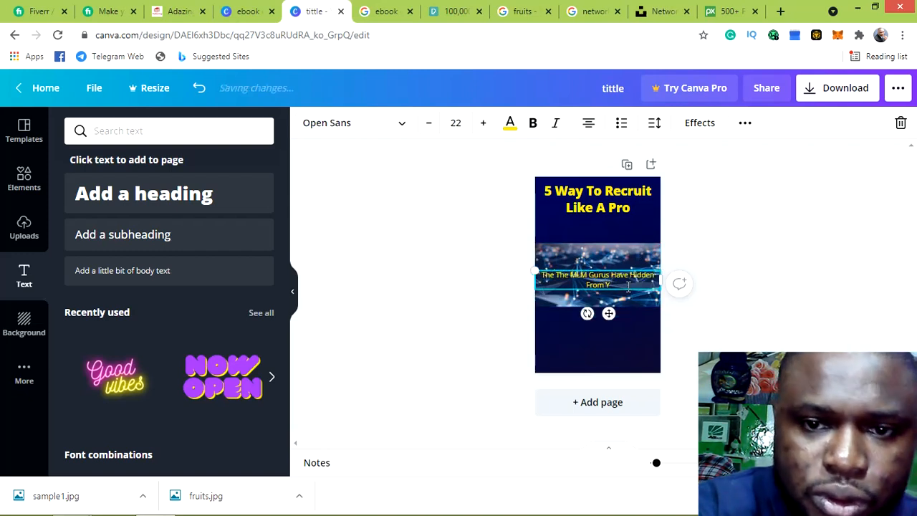
type("ou")
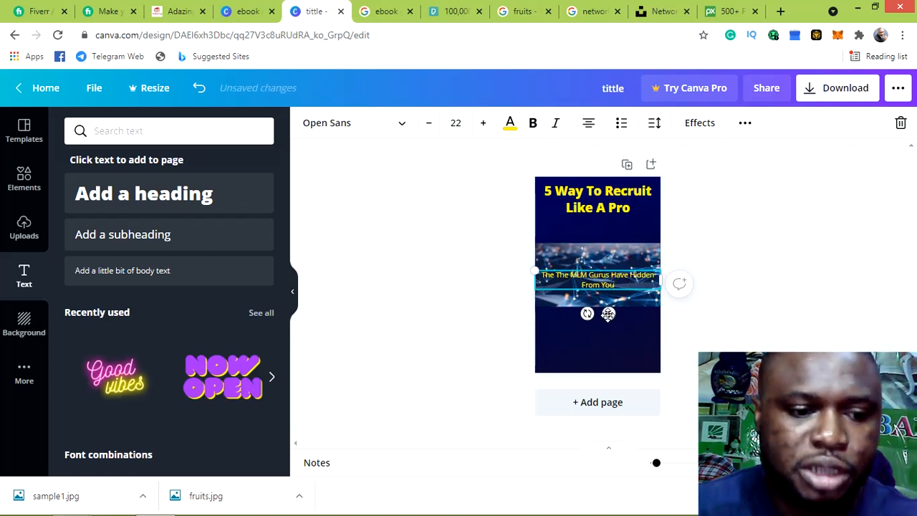
key("ctrl+a")
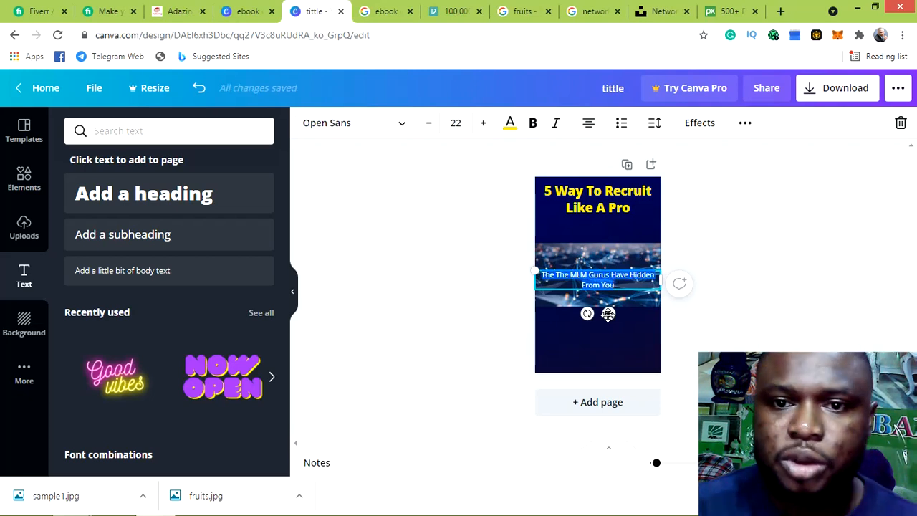
Make the subtitle text white and move it up just under the title
left_click(511, 126)
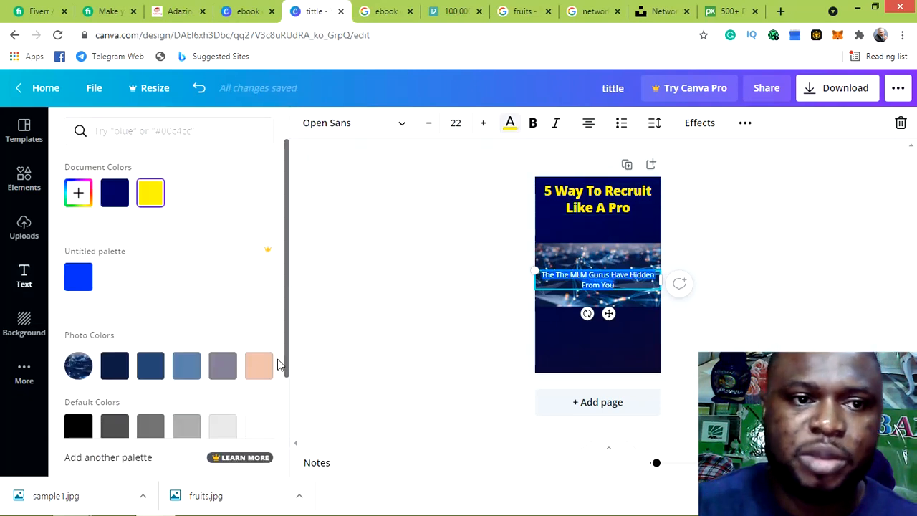
left_click(256, 428)
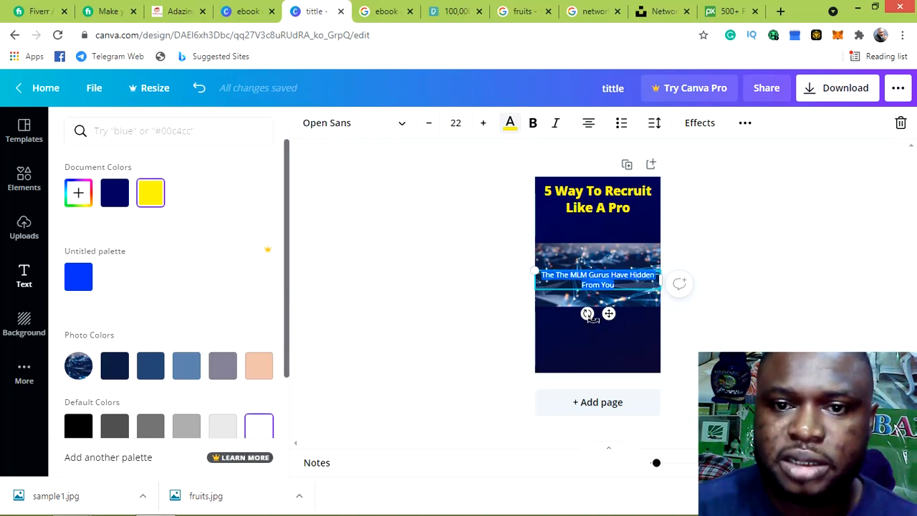
left_click_drag(609, 316, 607, 271)
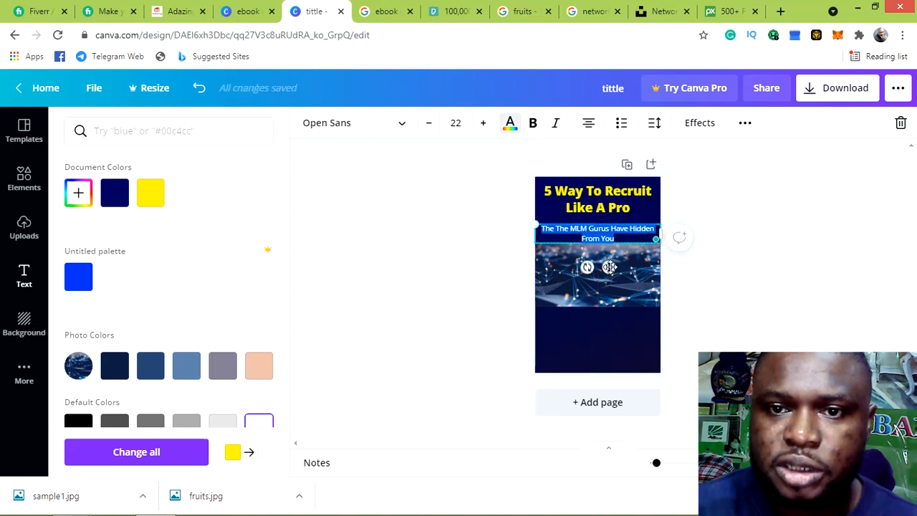
Set the subtitle to Amaranth at size 20, centred beneath the title
left_click(594, 235)
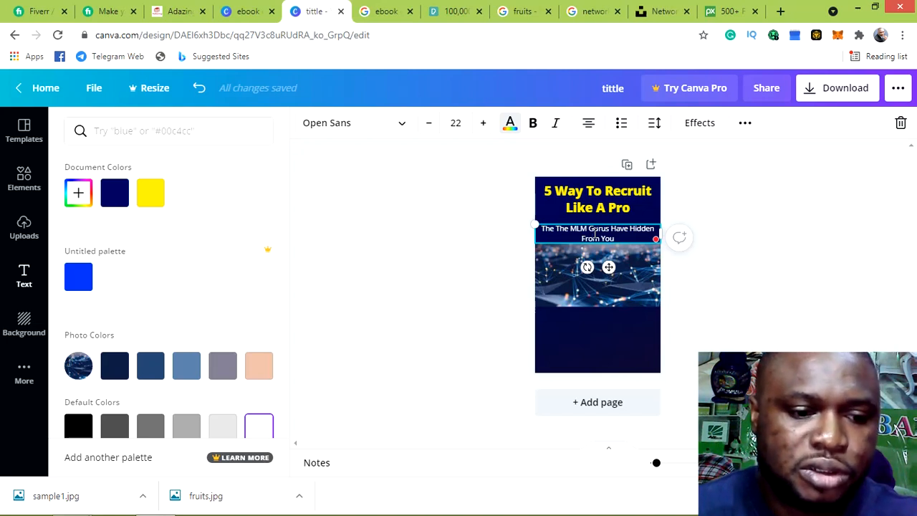
key("ctrl+a")
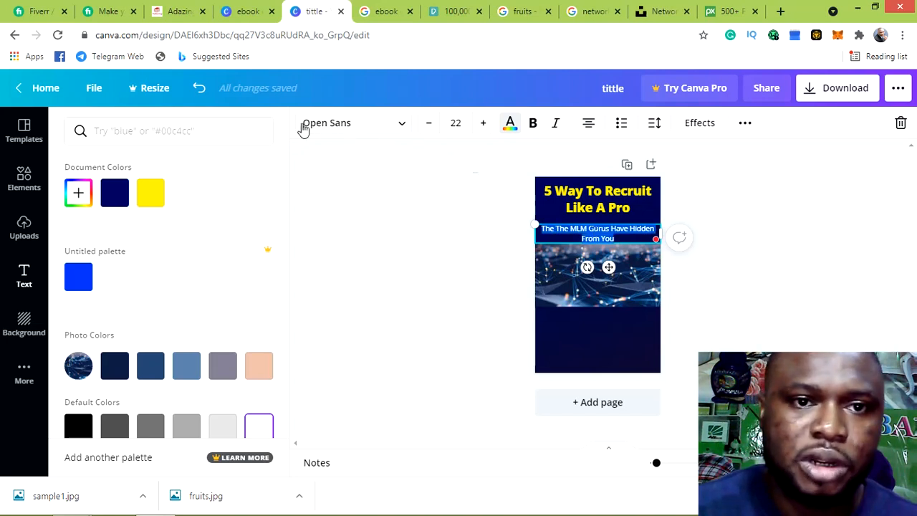
left_click(399, 126)
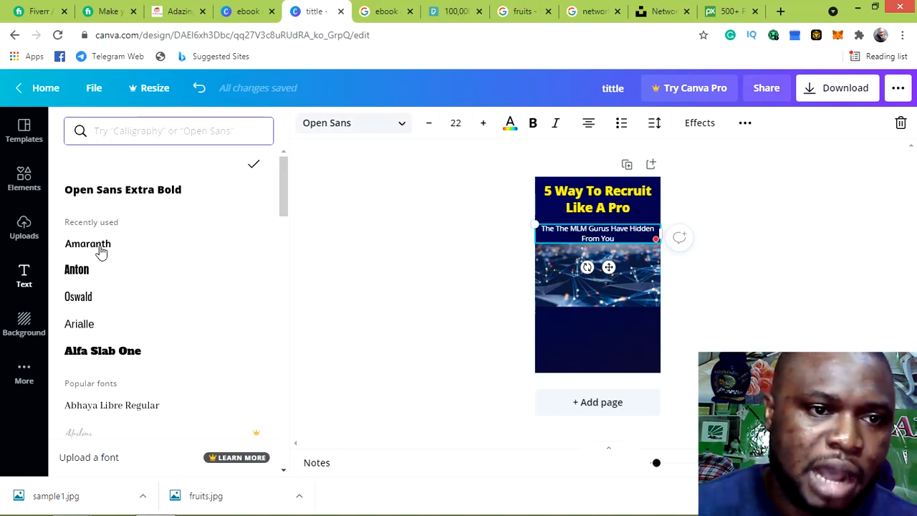
left_click(101, 251)
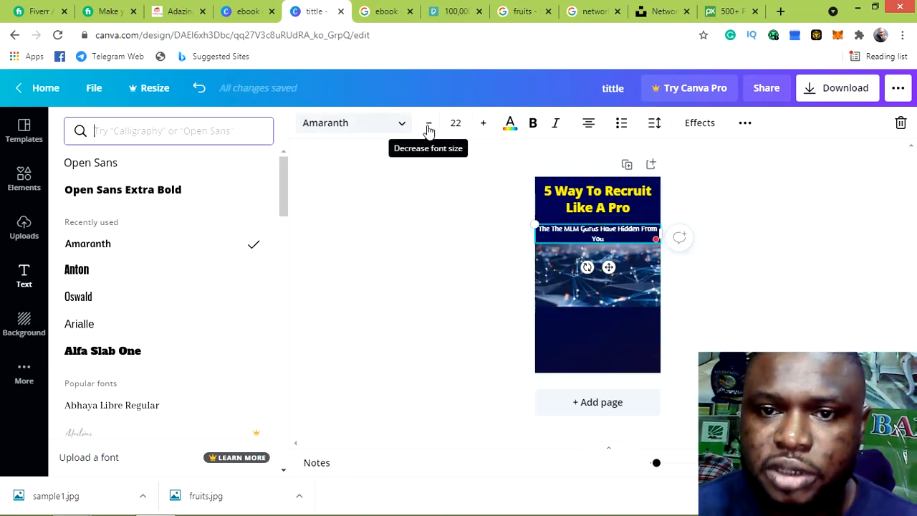
left_click(429, 124)
left_click(428, 123)
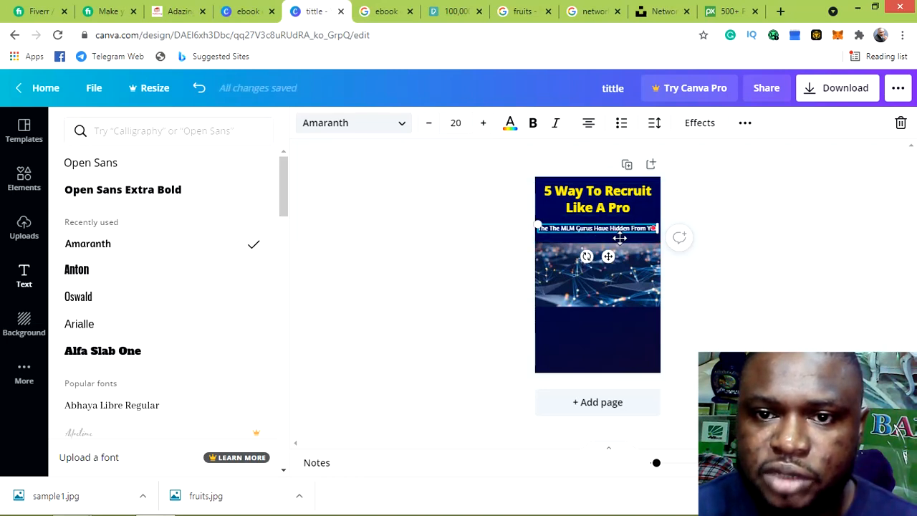
left_click_drag(610, 255, 610, 260)
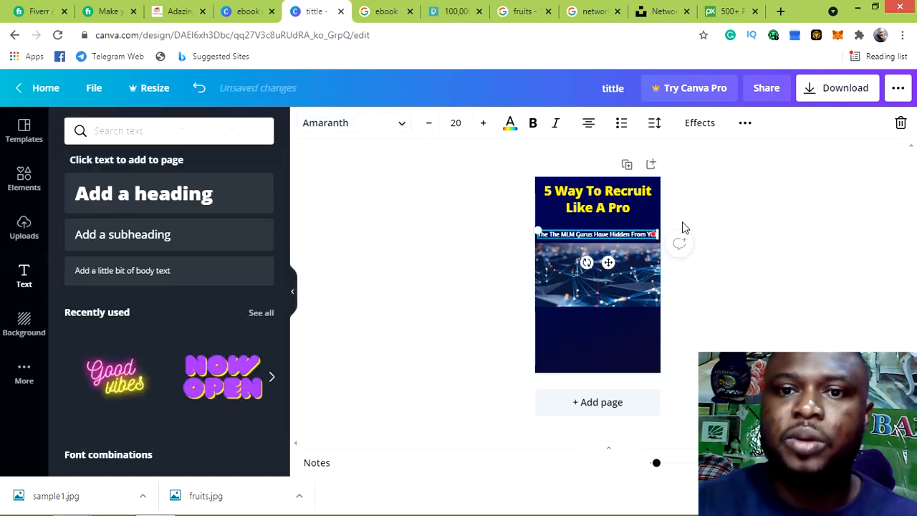
Add a subheading text box reading 'Author' and place it below the network image
left_click(505, 212)
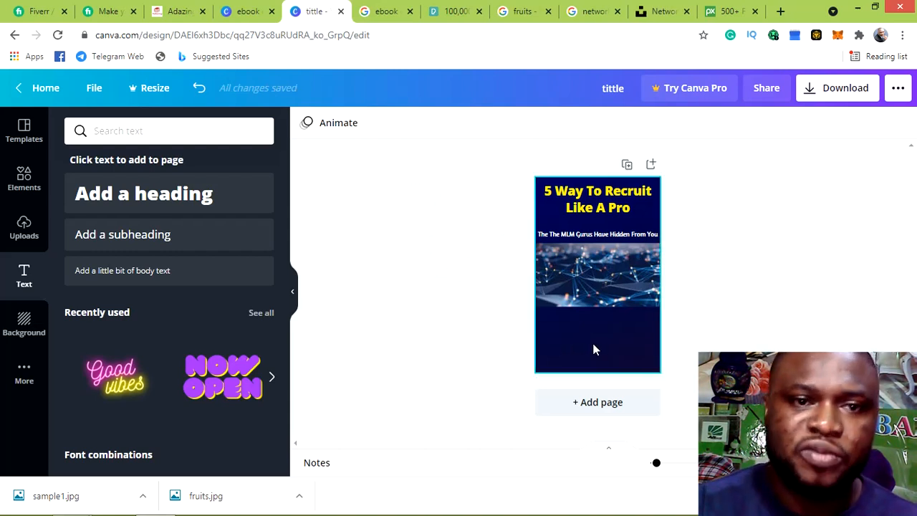
left_click(113, 239)
double_click(608, 275)
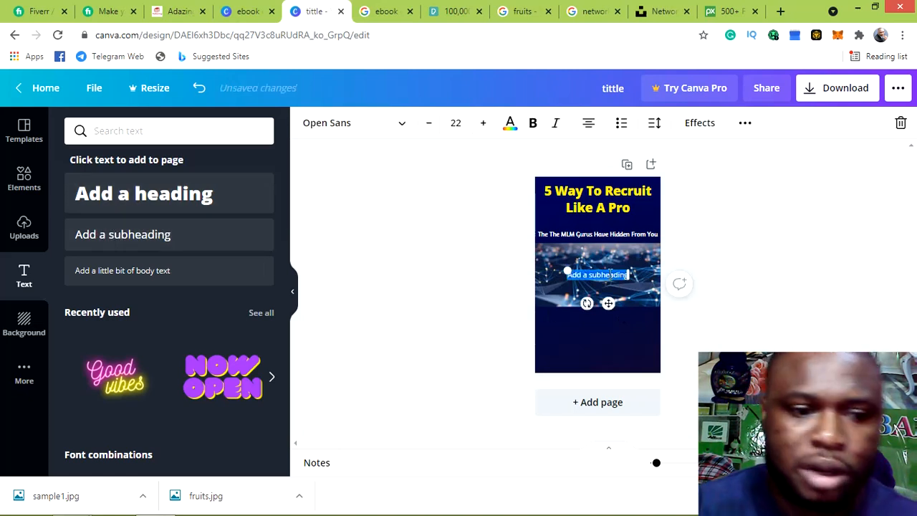
key("BackSpace")
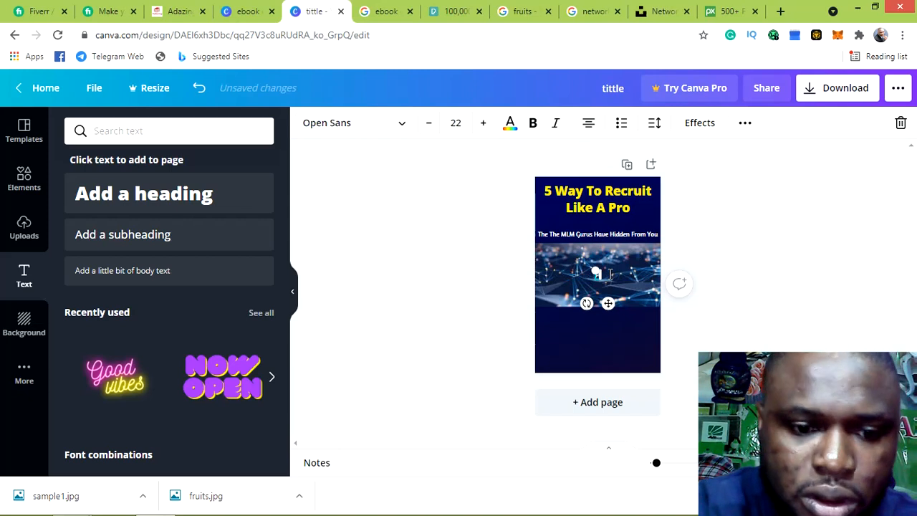
type("Att")
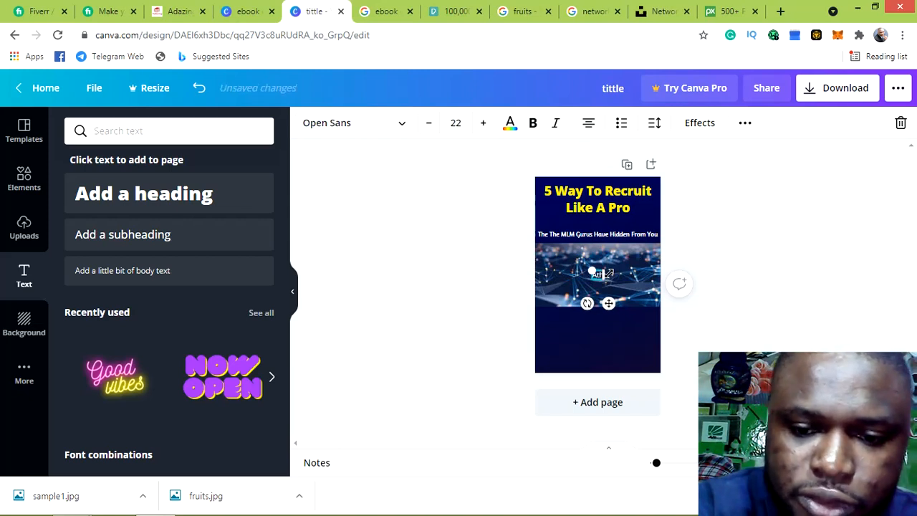
key("BackSpace")
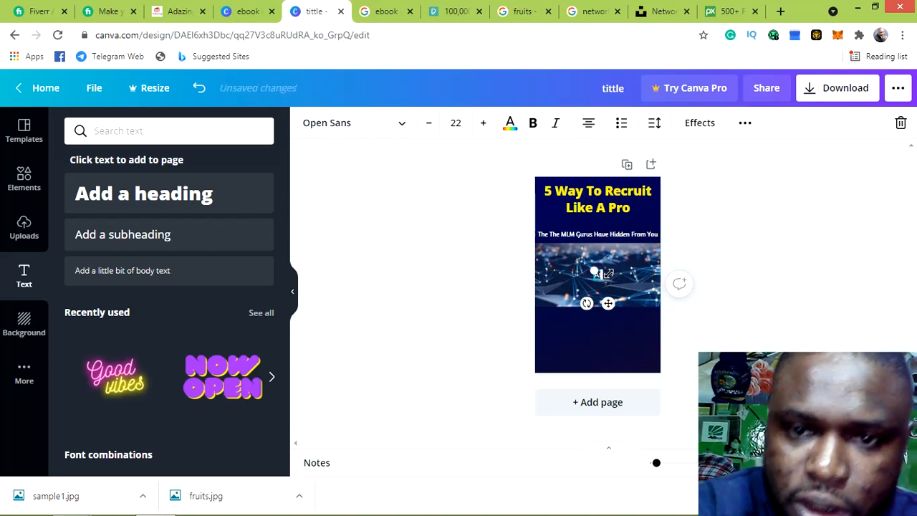
type("uth")
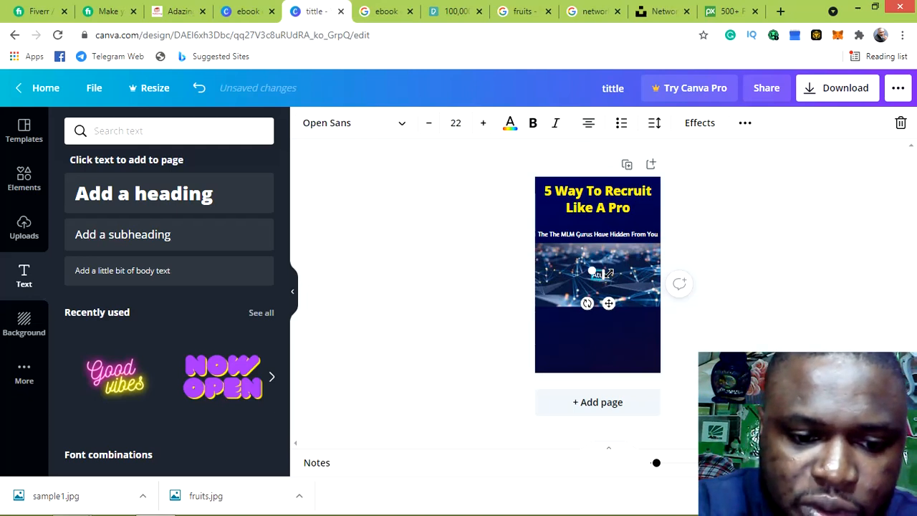
type("o")
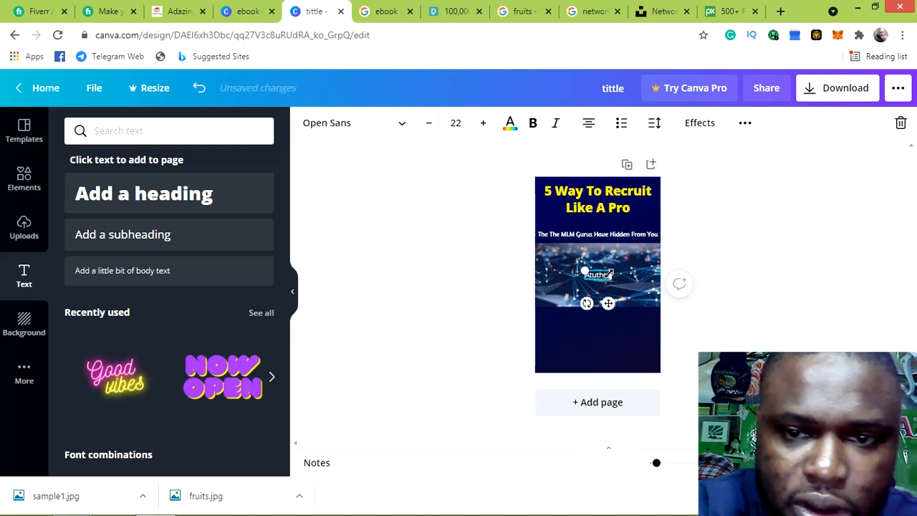
key("BackSpace")
key("BackSpace")
key("BackSpace")
key("BackSpace")
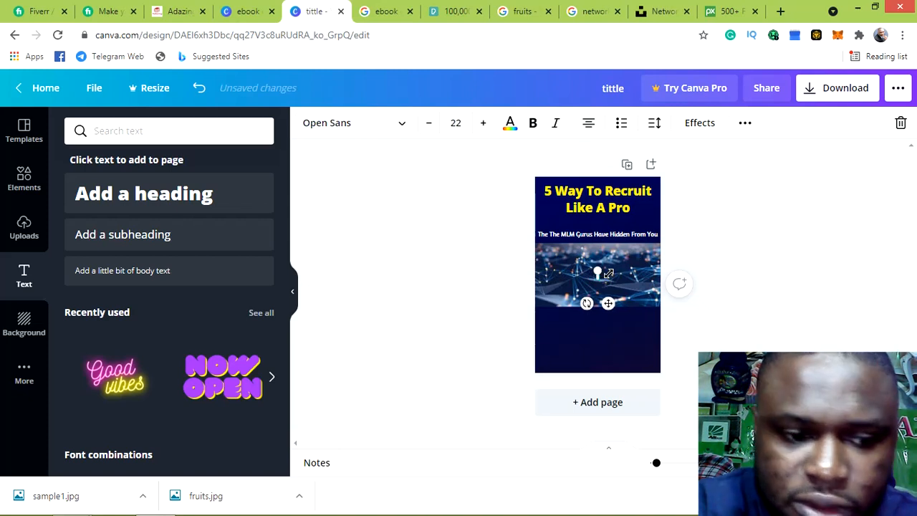
type("A")
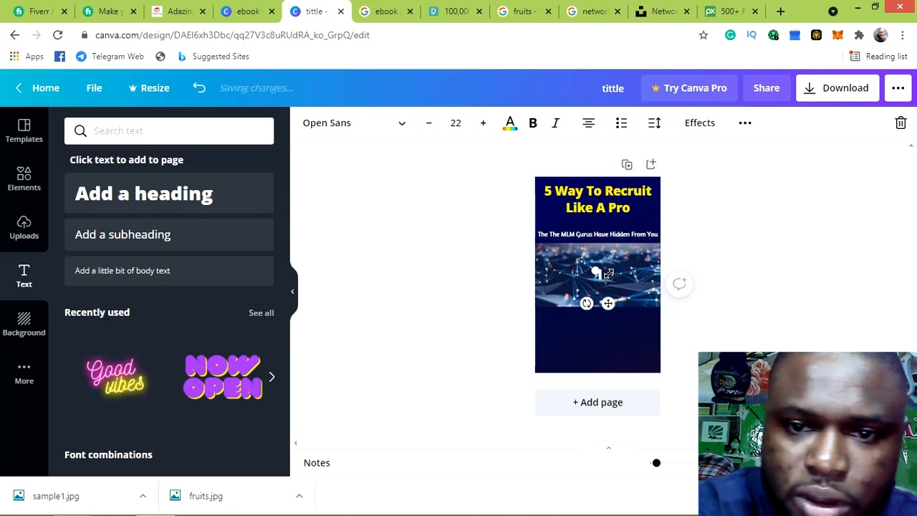
type("u")
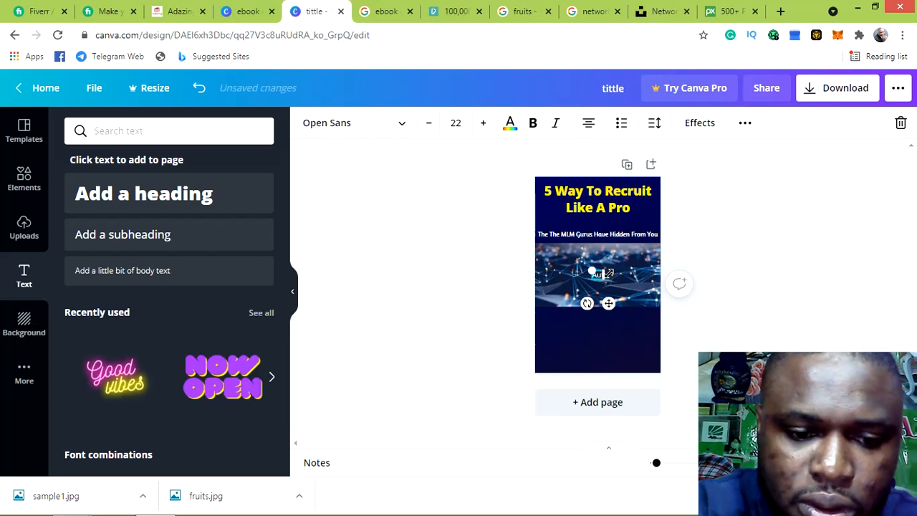
type("thor")
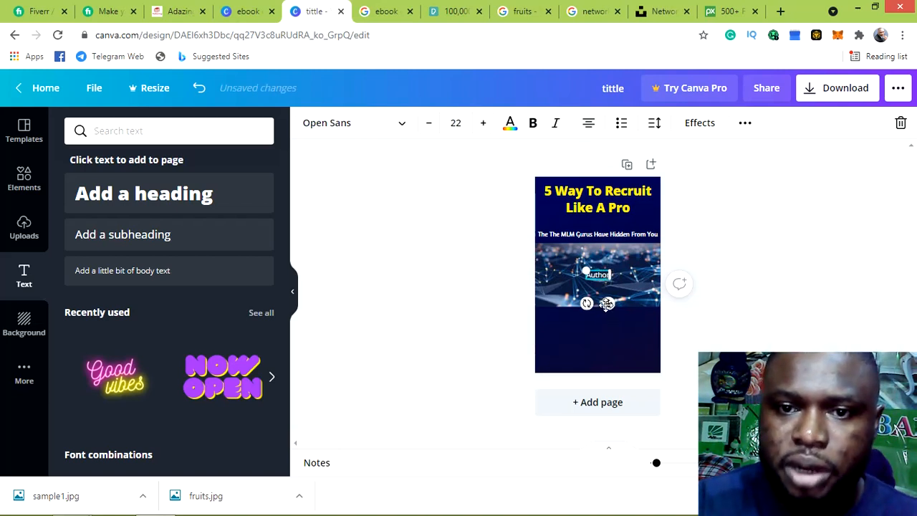
left_click_drag(606, 304, 599, 349)
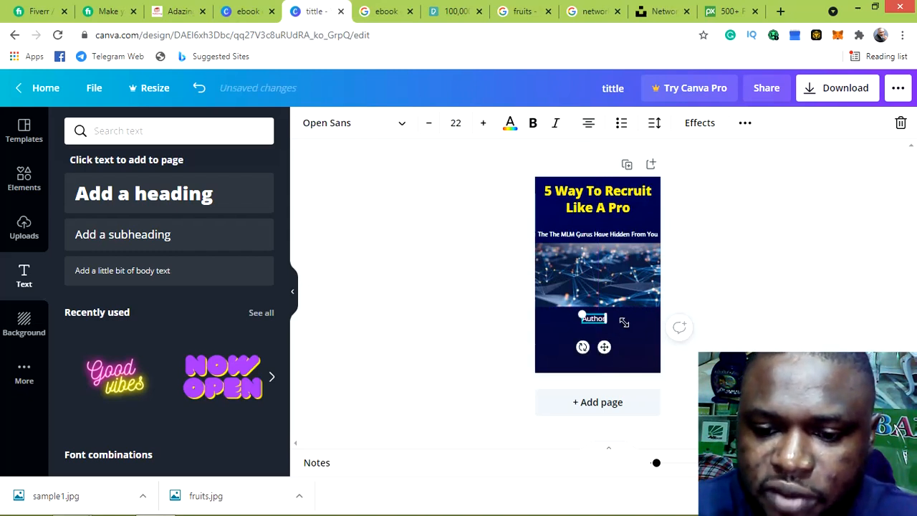
Add the author's full name, widened to one line, just under the Author label
left_click(122, 244)
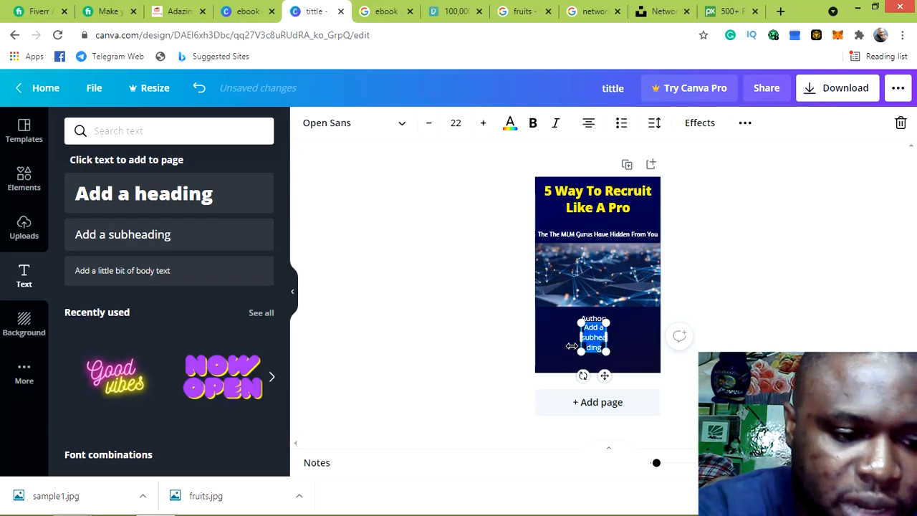
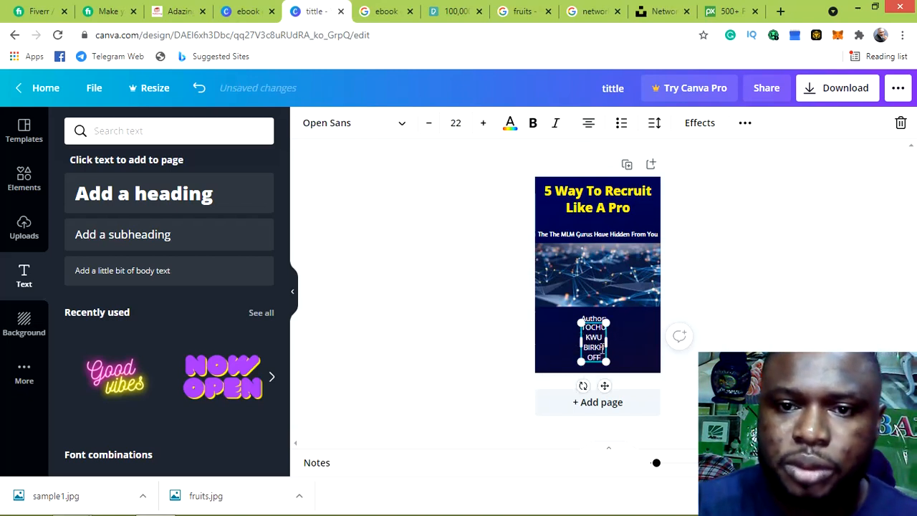
left_click_drag(606, 346, 647, 339)
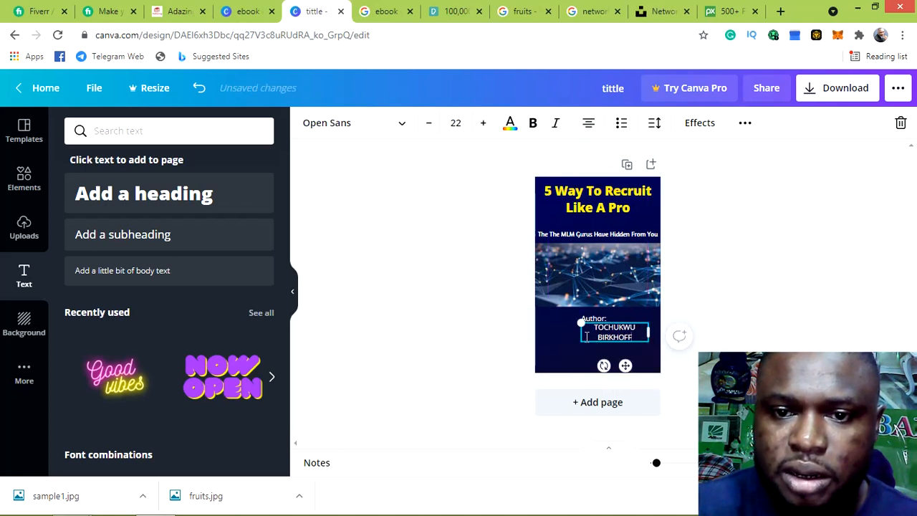
left_click_drag(574, 332, 561, 329)
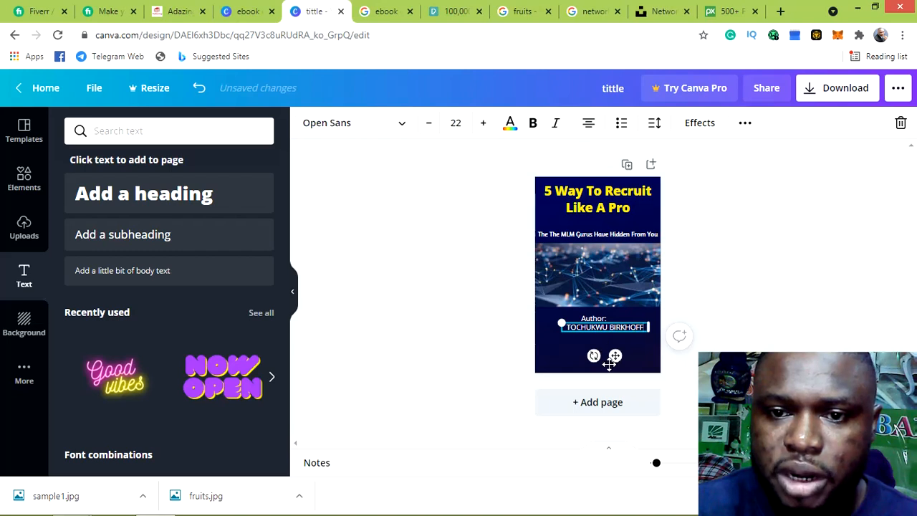
left_click_drag(614, 356, 608, 369)
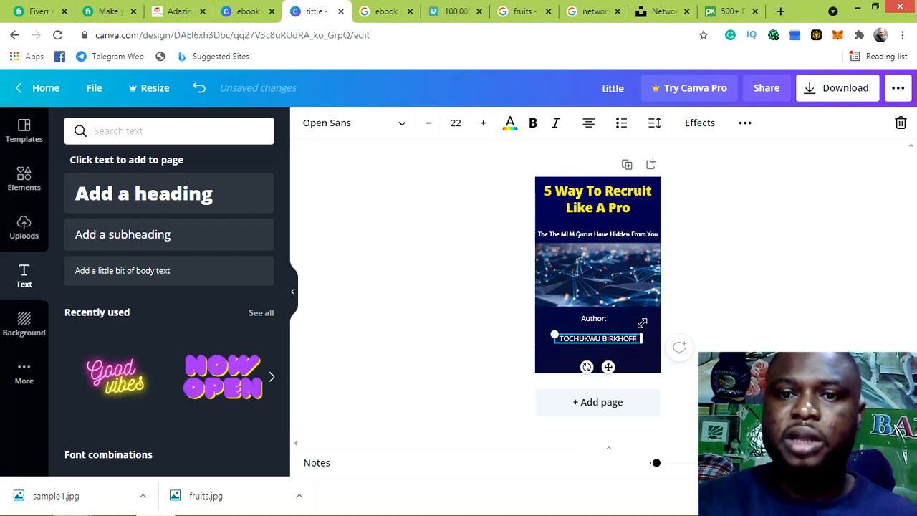
left_click(685, 294)
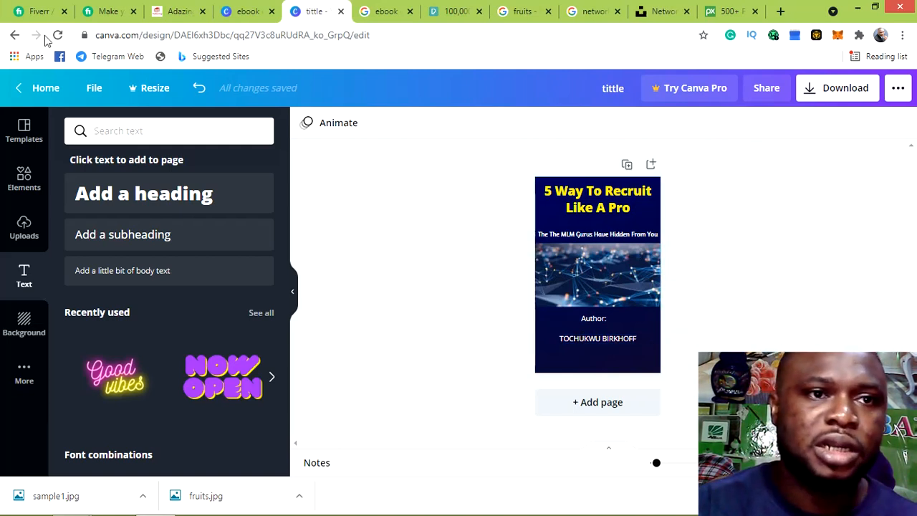
left_click(104, 14)
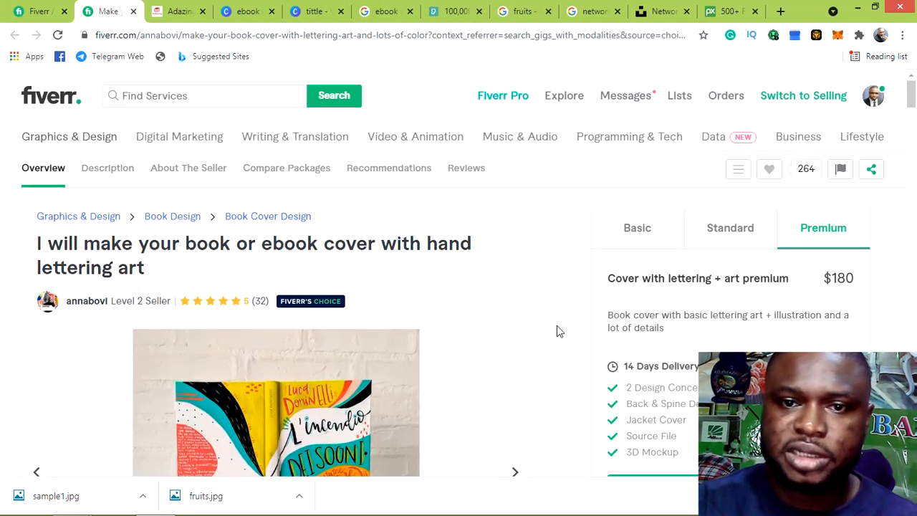
left_click(634, 242)
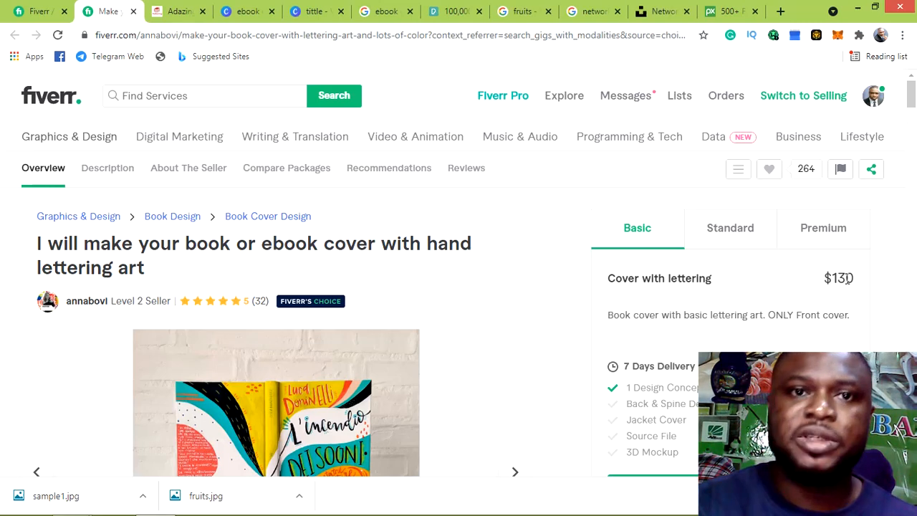
left_click(316, 20)
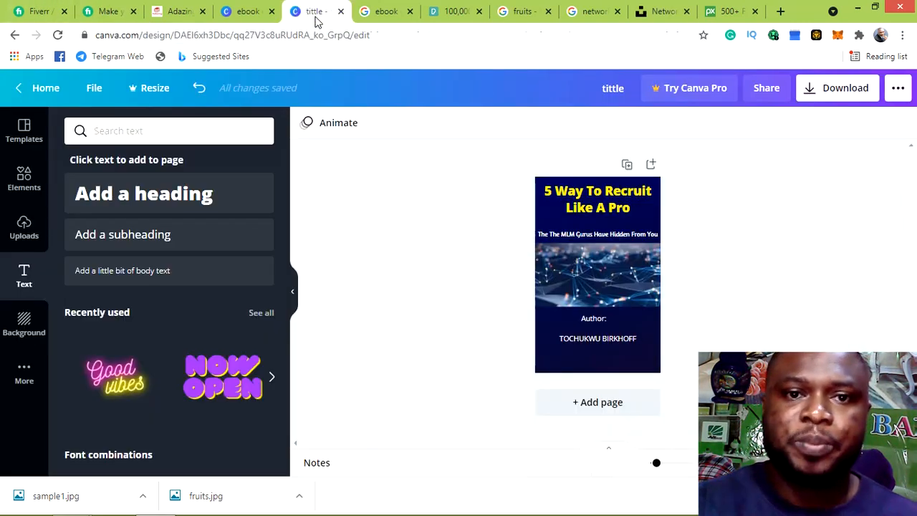
Give the author's name a custom bright cyan colour, #00F0FF
left_click(623, 338)
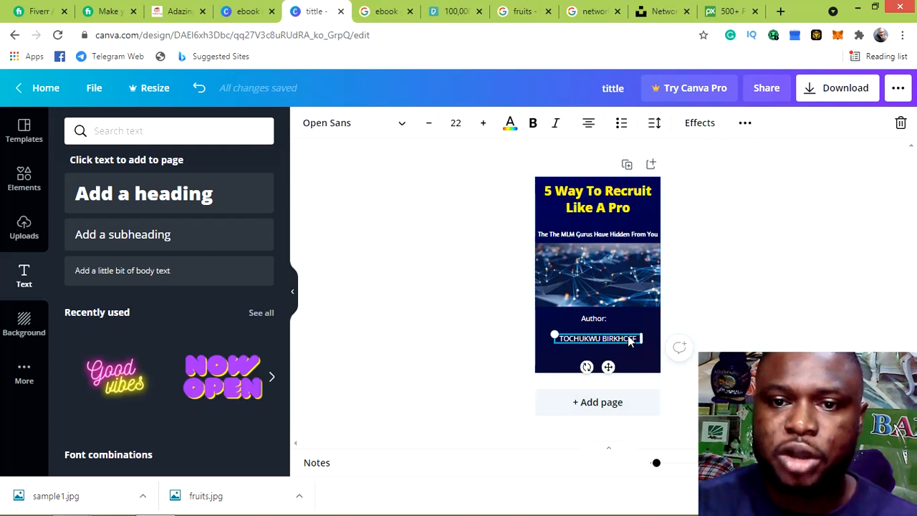
left_click(629, 340)
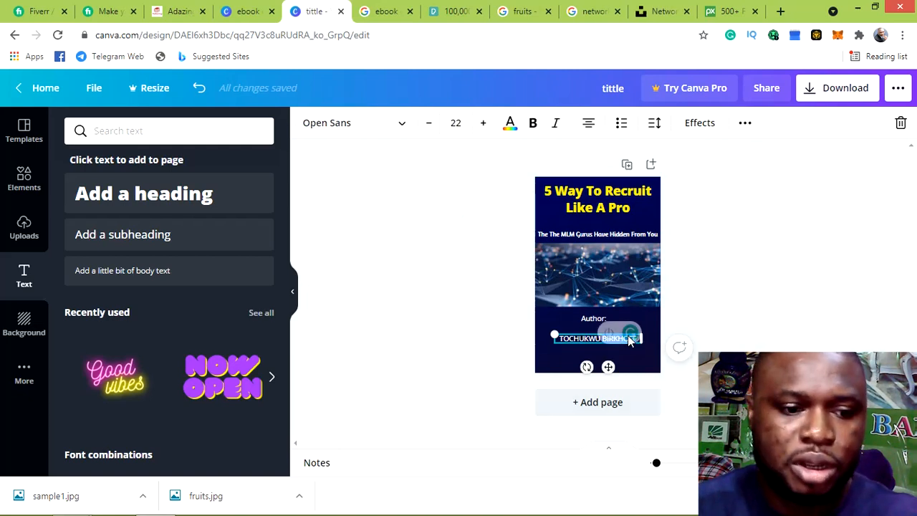
left_click(509, 127)
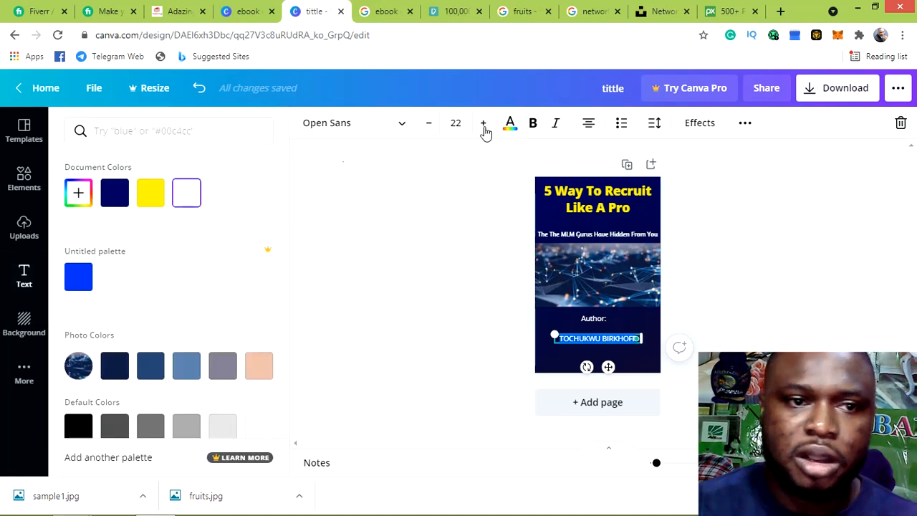
left_click(78, 193)
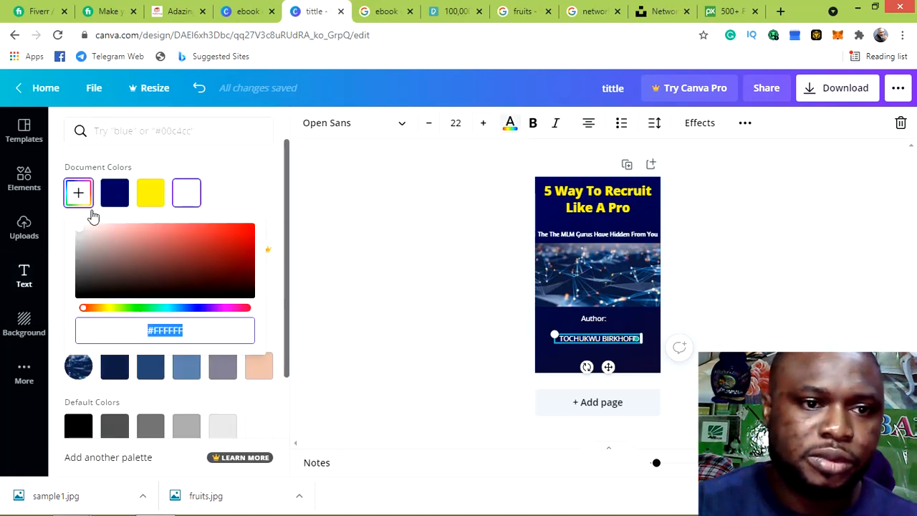
left_click(172, 311)
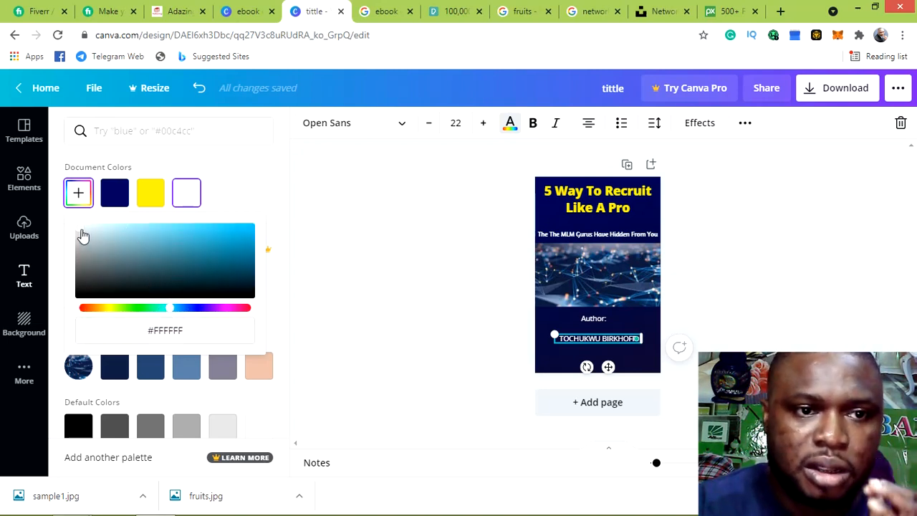
left_click(105, 235)
left_click_drag(186, 248, 279, 227)
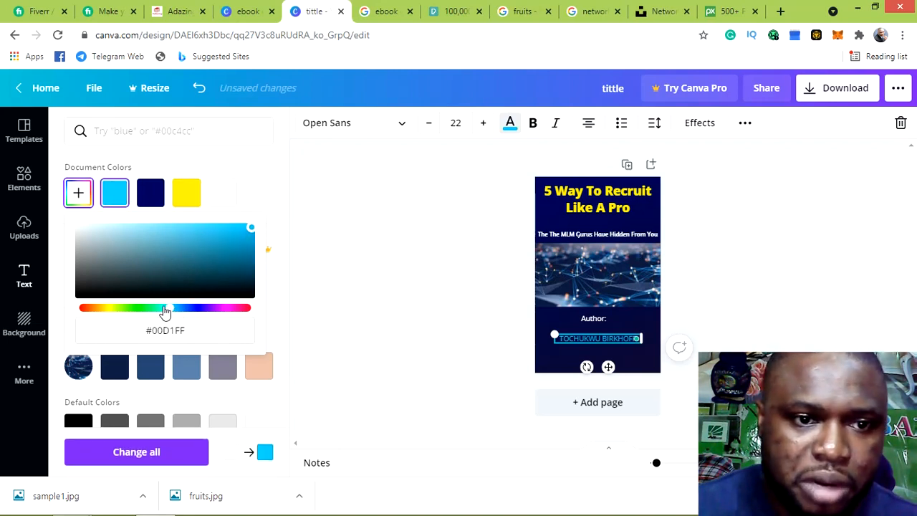
mouse_move(166, 313)
left_mouse_down()
mouse_move(74, 307)
mouse_move(220, 313)
mouse_move(168, 312)
left_mouse_up()
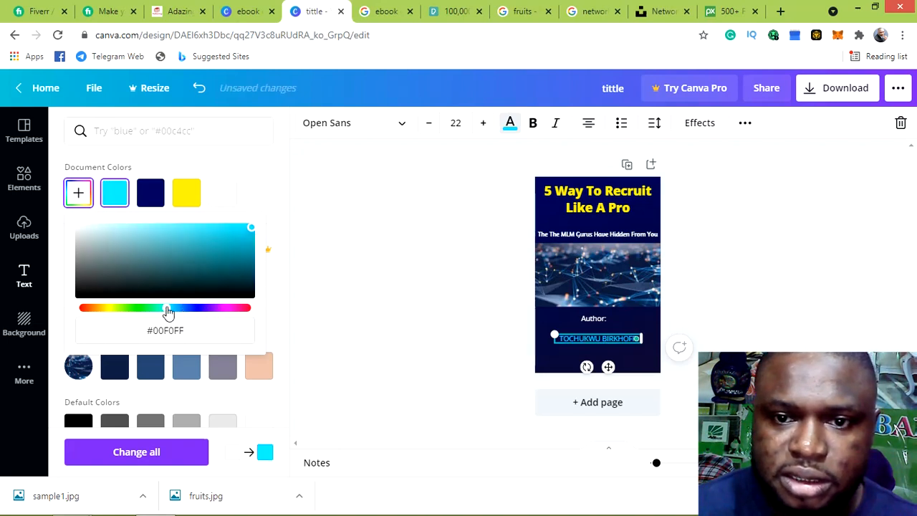
left_click(518, 277)
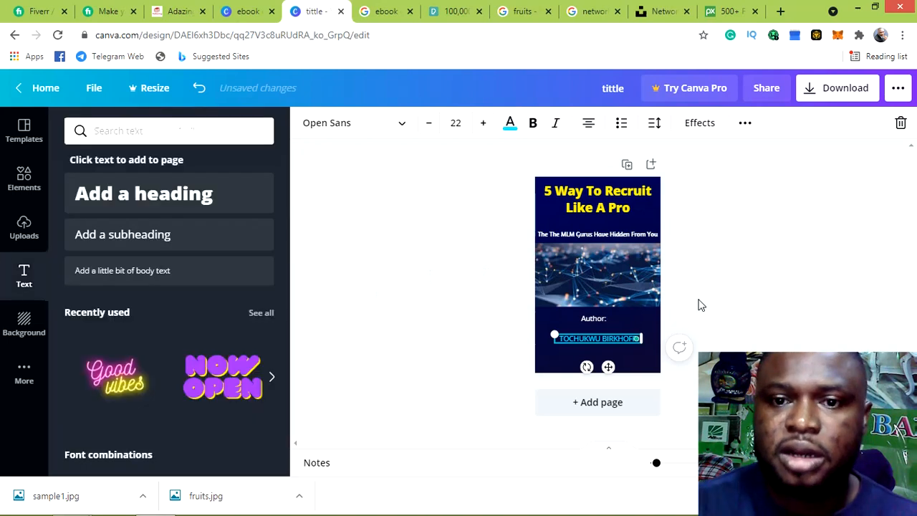
left_click(705, 294)
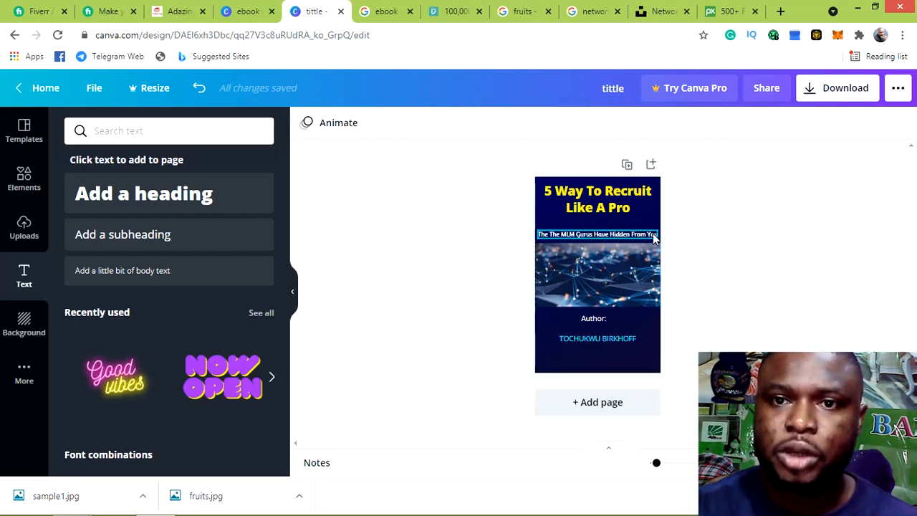
left_click(627, 167)
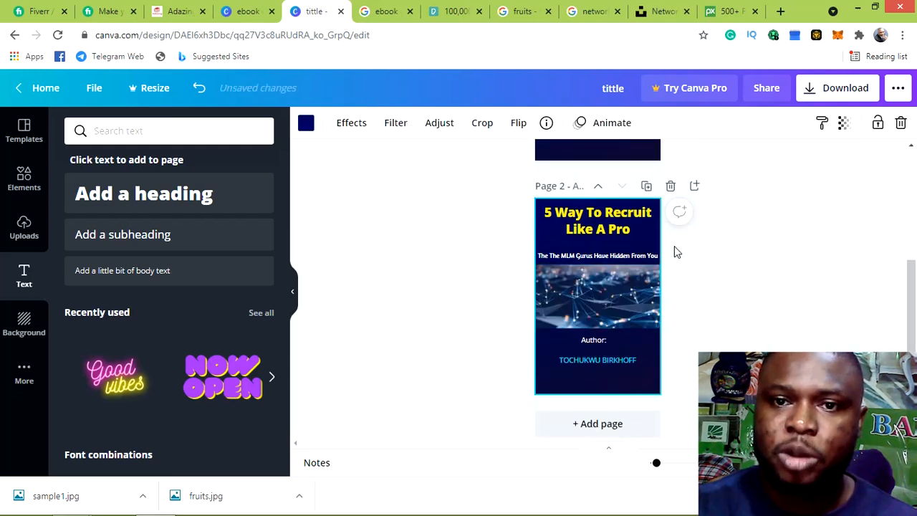
scroll(674, 246, "up", 3)
scroll(690, 294, "down", 1)
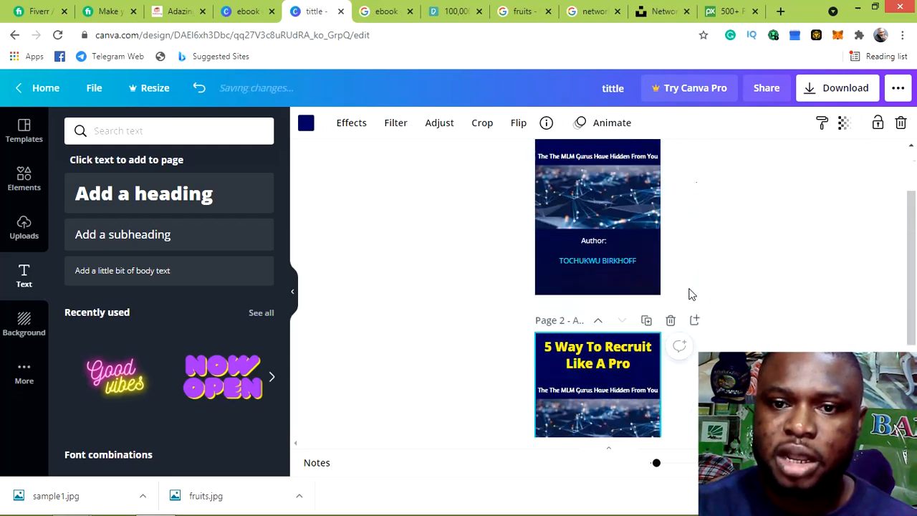
scroll(667, 349, "down", 1)
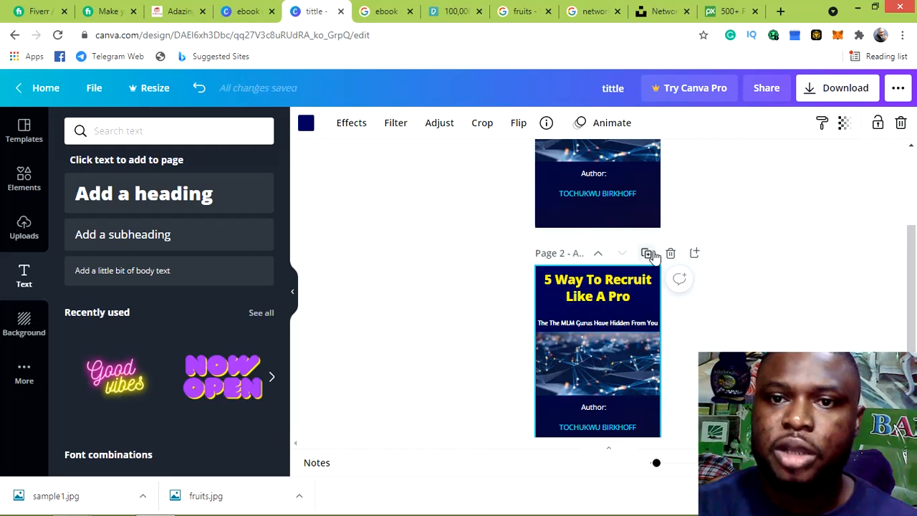
scroll(676, 233, "up", 1)
scroll(675, 225, "up", 1)
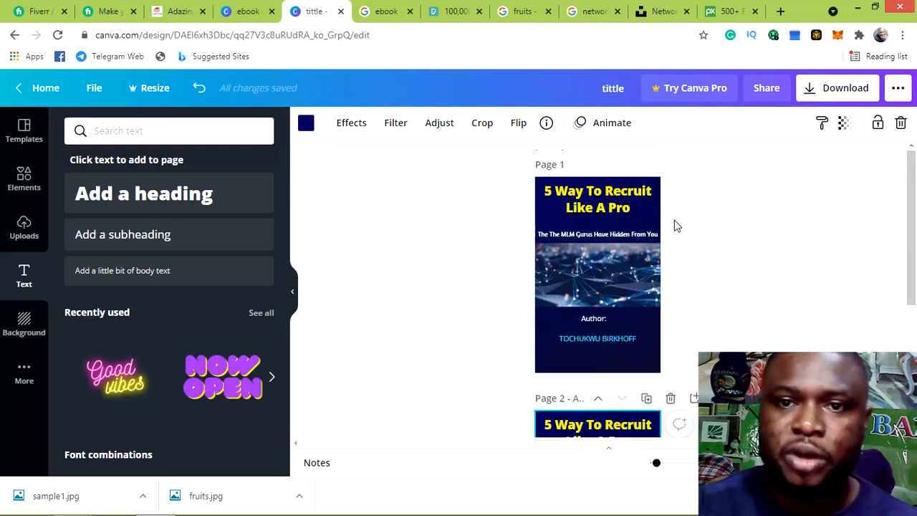
scroll(677, 208, "down", 2)
scroll(681, 162, "up", 2)
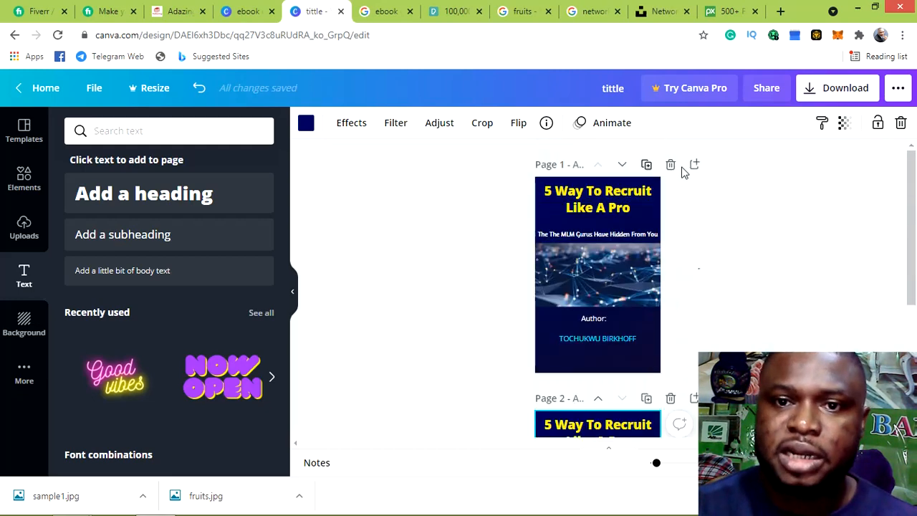
left_click(613, 202)
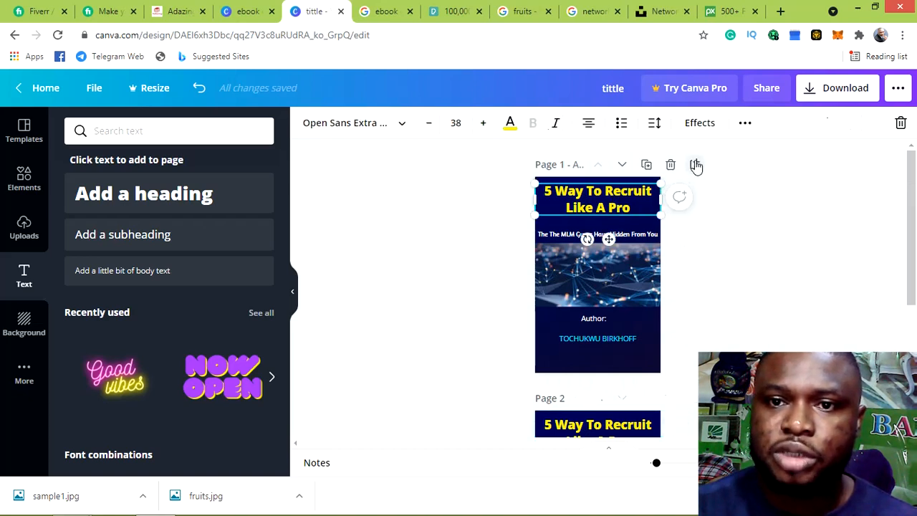
left_click(670, 165)
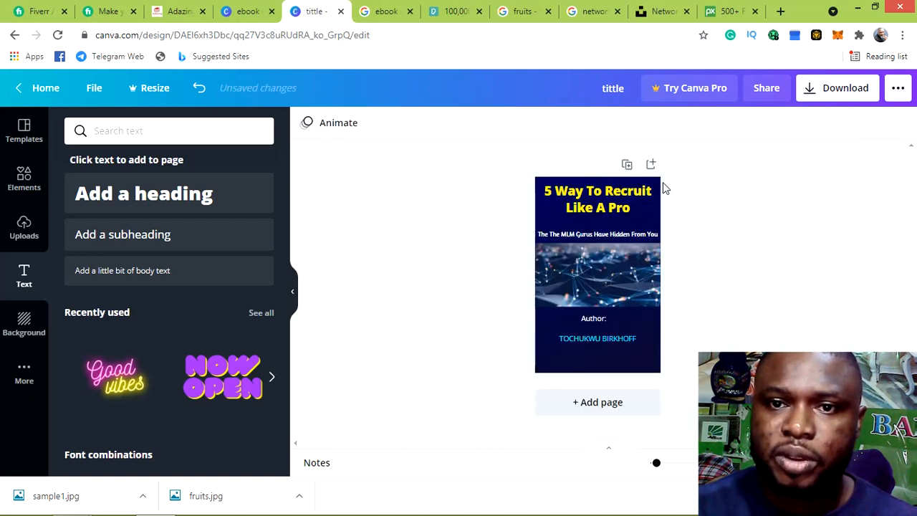
left_click(626, 206)
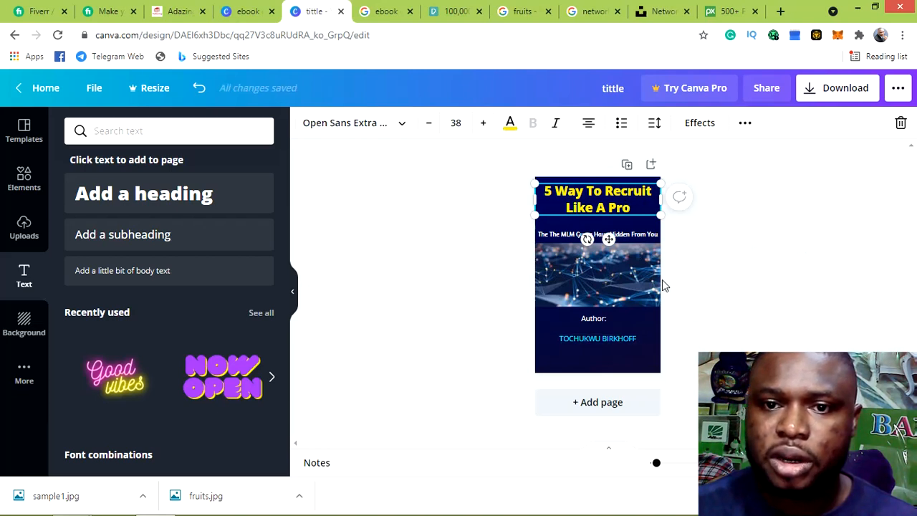
Duplicate the cover page, then delete the title and subtitle from page 1
left_click(627, 165)
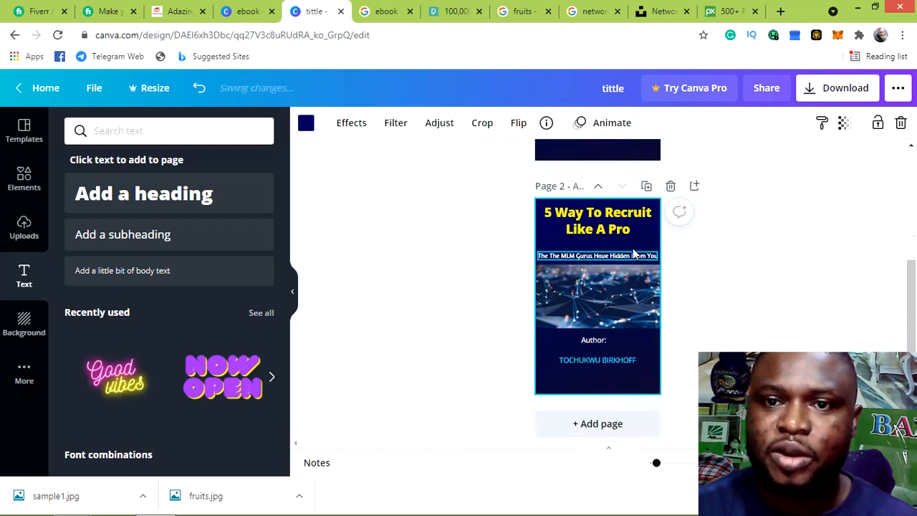
scroll(669, 256, "up", 2)
scroll(615, 211, "up", 2)
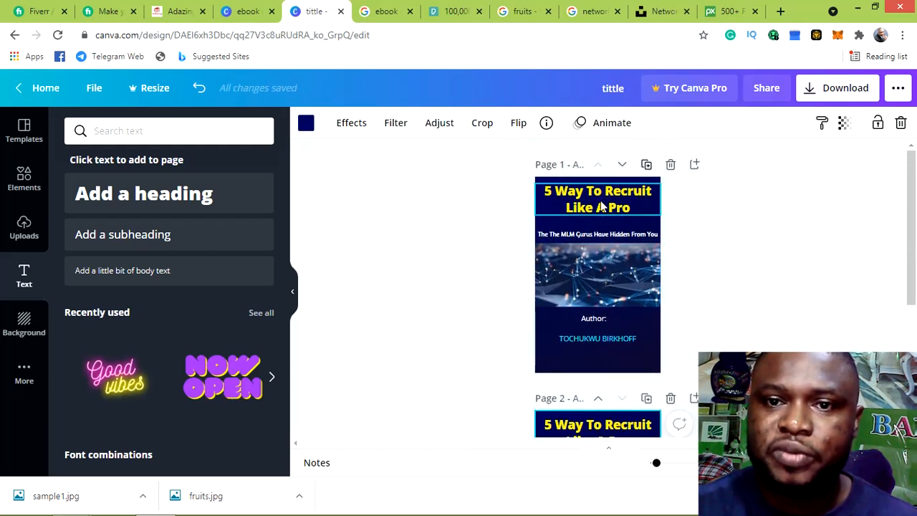
left_click(600, 207)
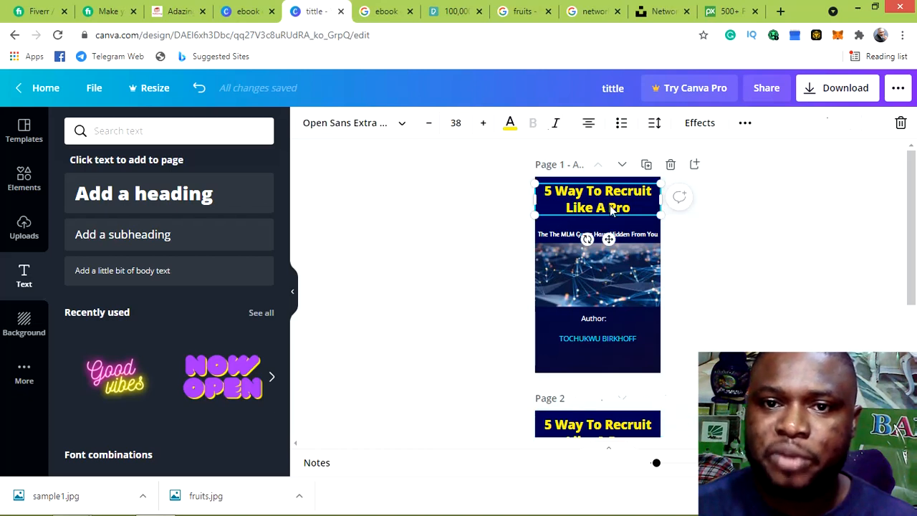
left_click(900, 124)
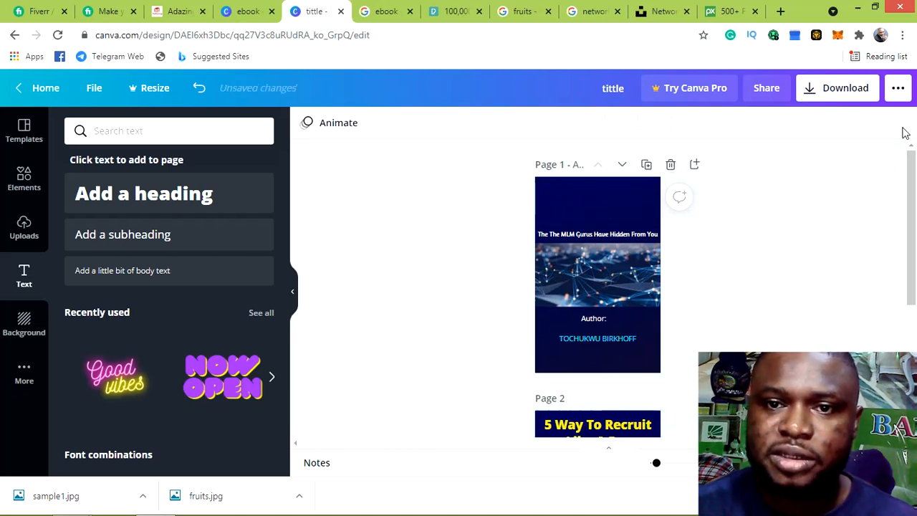
left_click(594, 234)
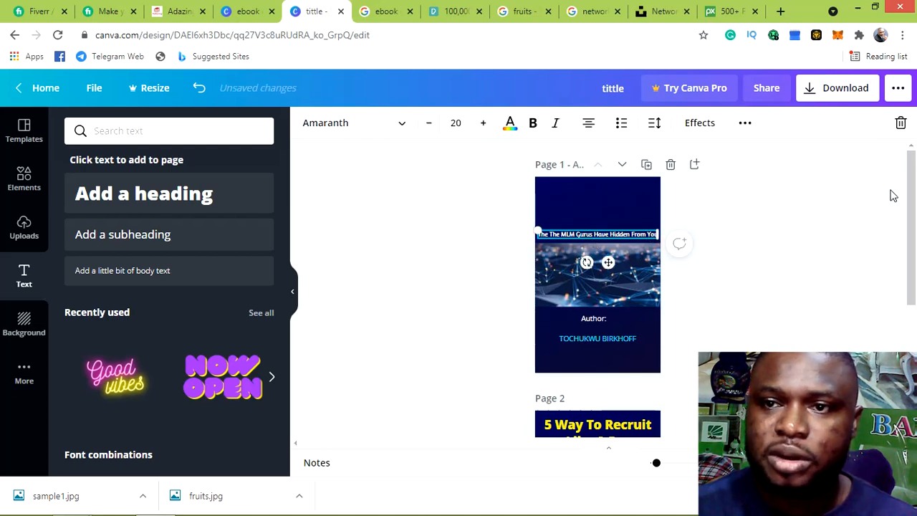
left_click(901, 124)
Delete the network image, Author label and author name from page 1
left_click(600, 285)
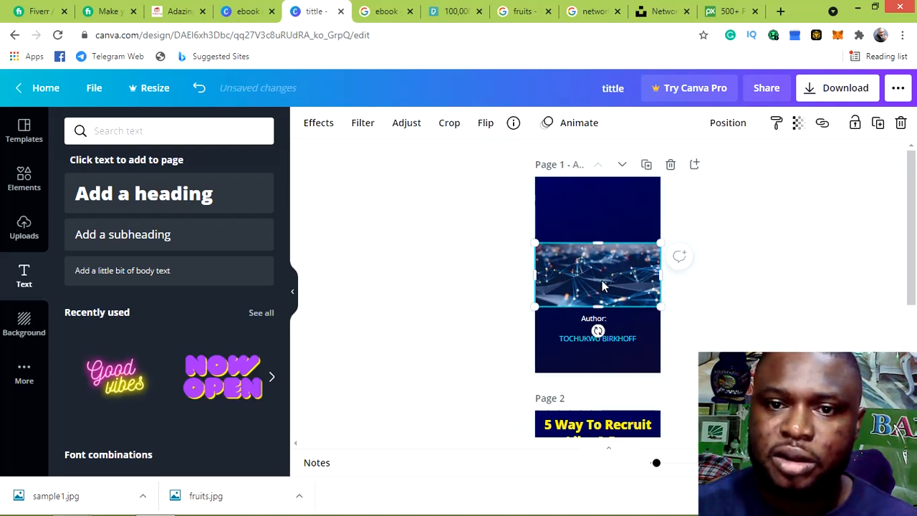
left_click(901, 124)
left_click(589, 318)
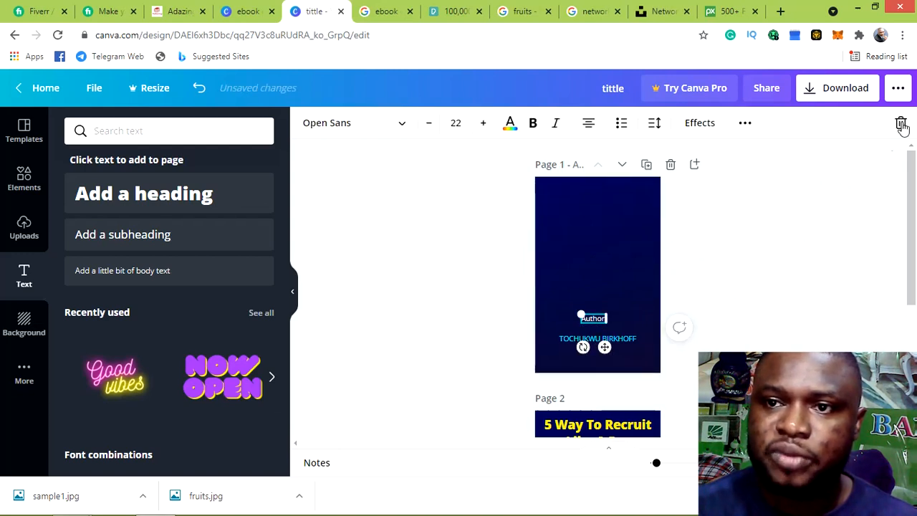
left_click(901, 122)
left_click(591, 341)
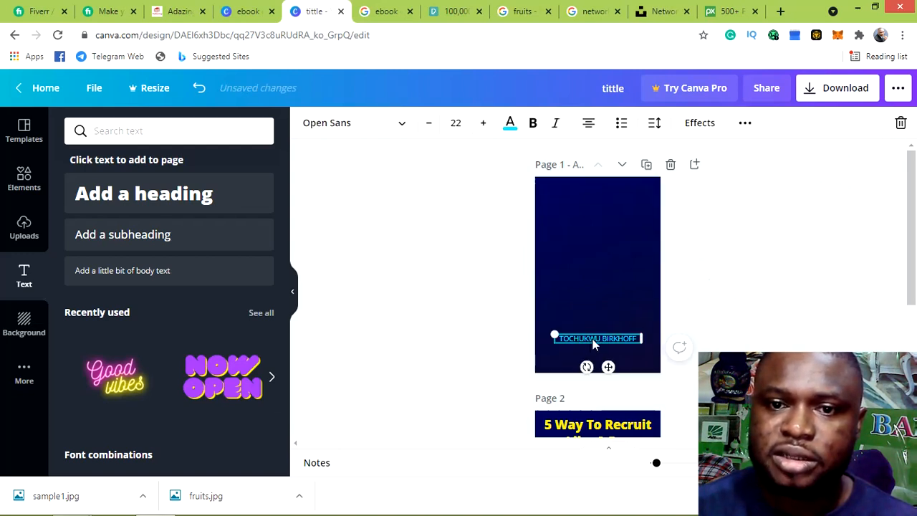
left_click(901, 124)
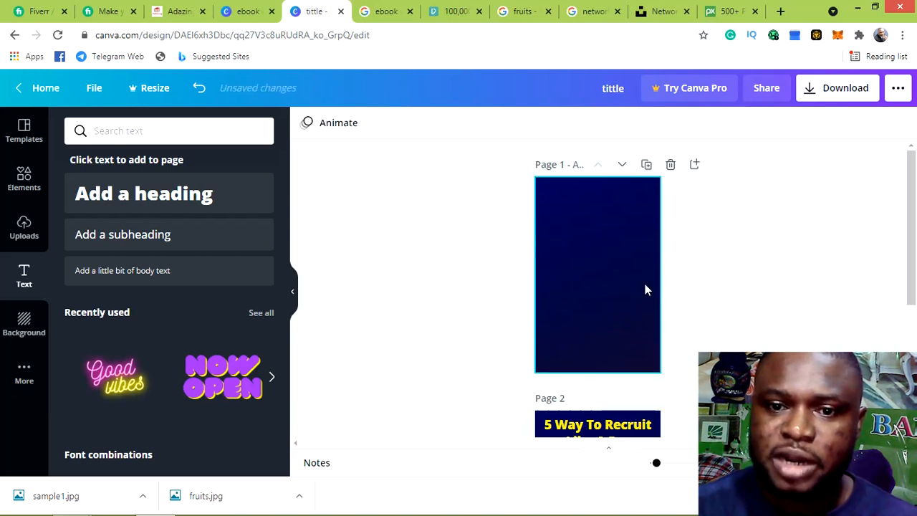
scroll(645, 284, "down", 2)
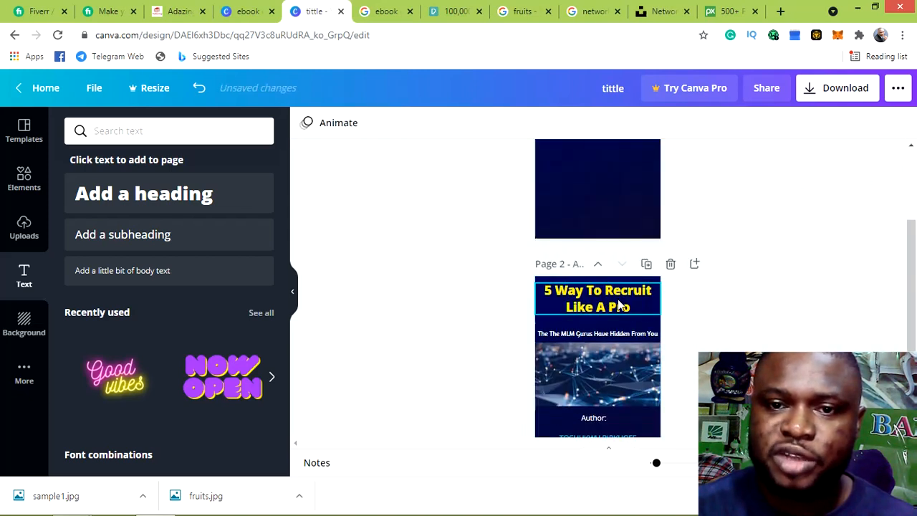
scroll(619, 303, "up", 1)
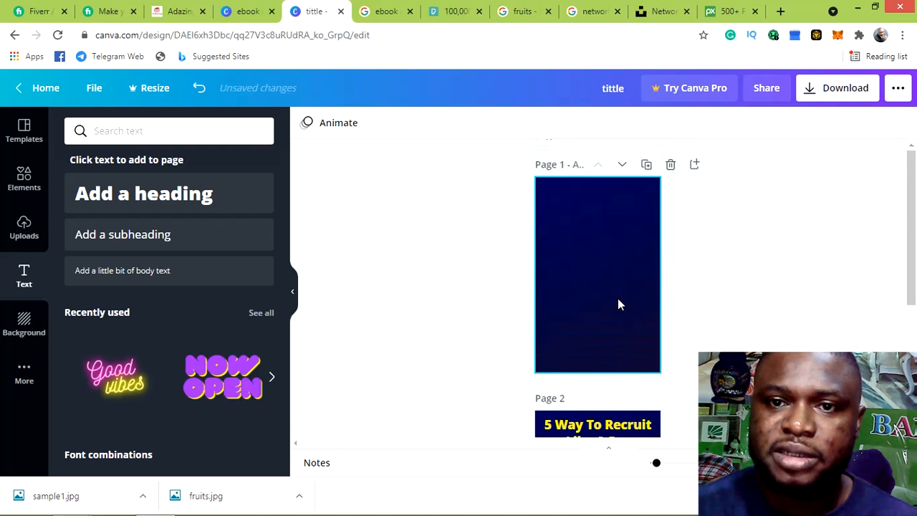
Remove the dark background so page 1 becomes a blank white page
left_click(141, 201)
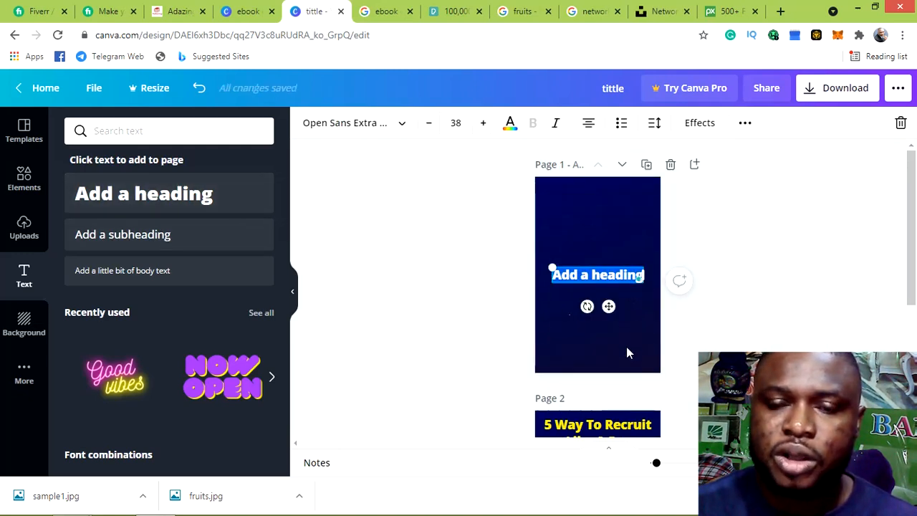
scroll(624, 315, "down", 1)
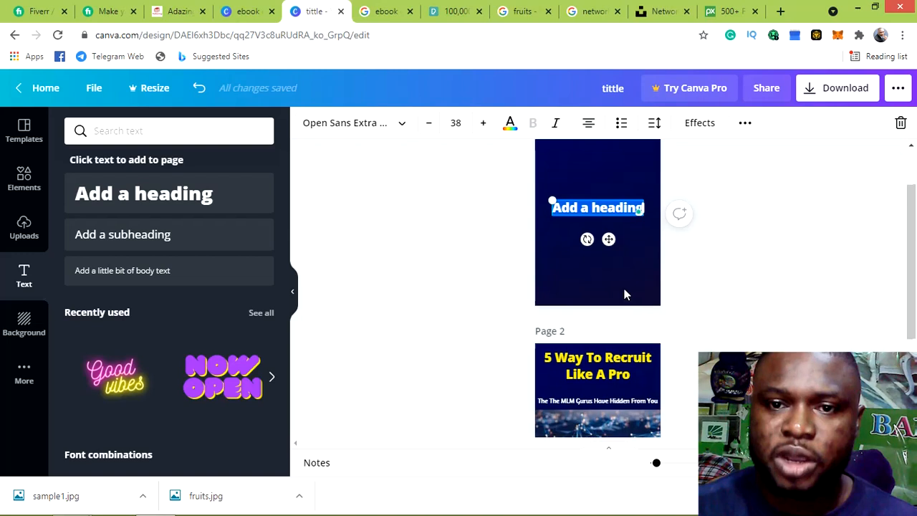
left_click(634, 244)
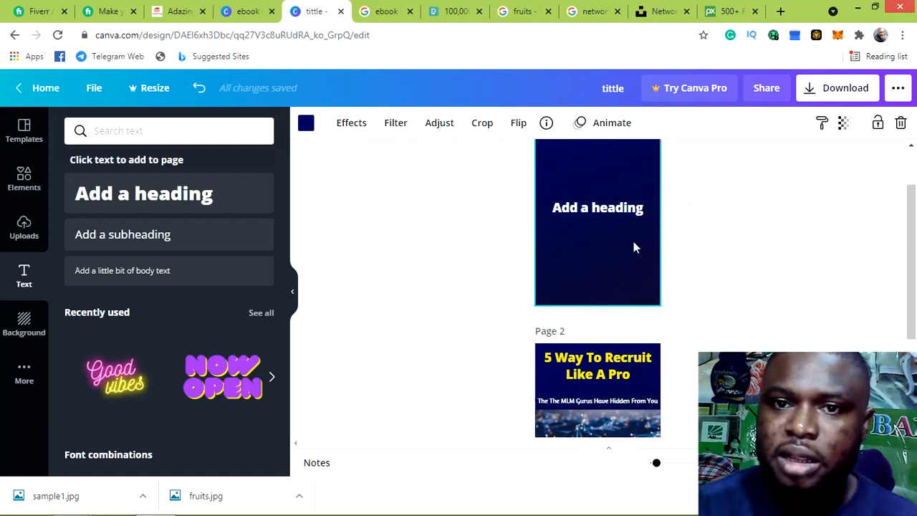
scroll(633, 242, "up", 1)
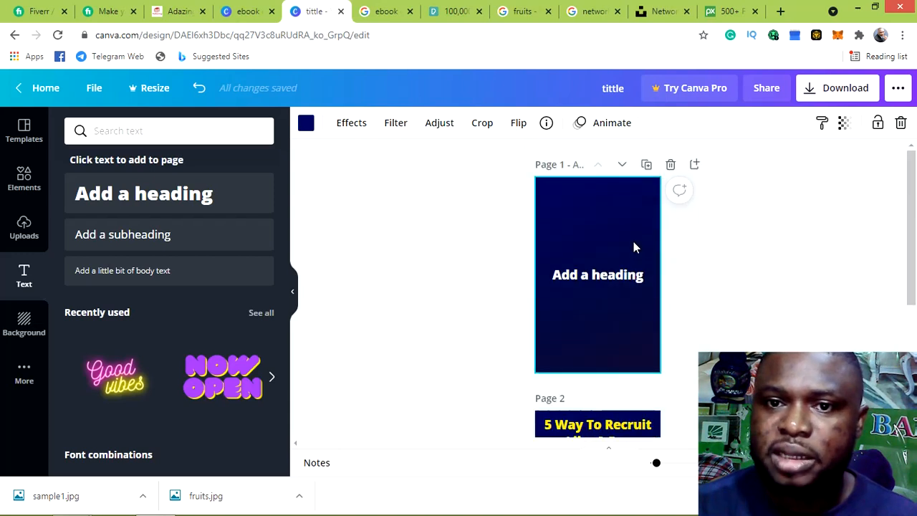
left_click(900, 124)
Duplicate the full cover and move the copy up to become page 2
scroll(645, 272, "down", 1)
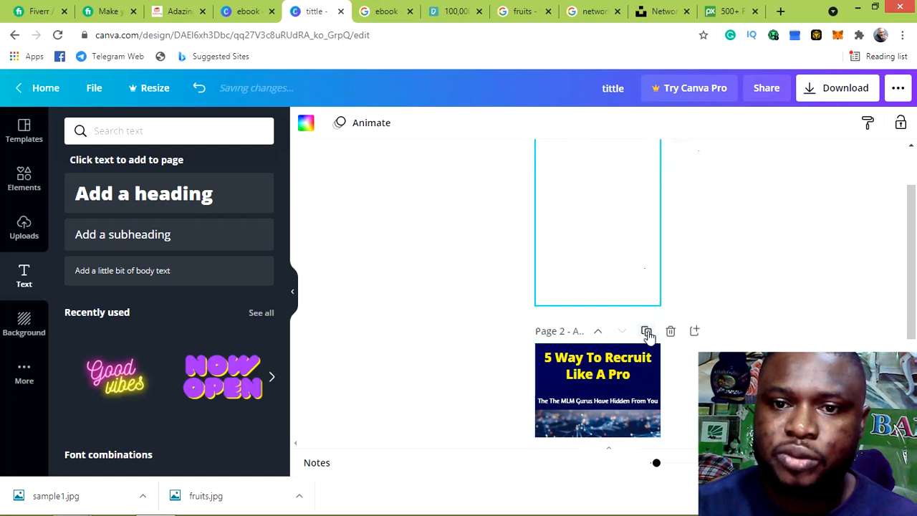
left_click(646, 332)
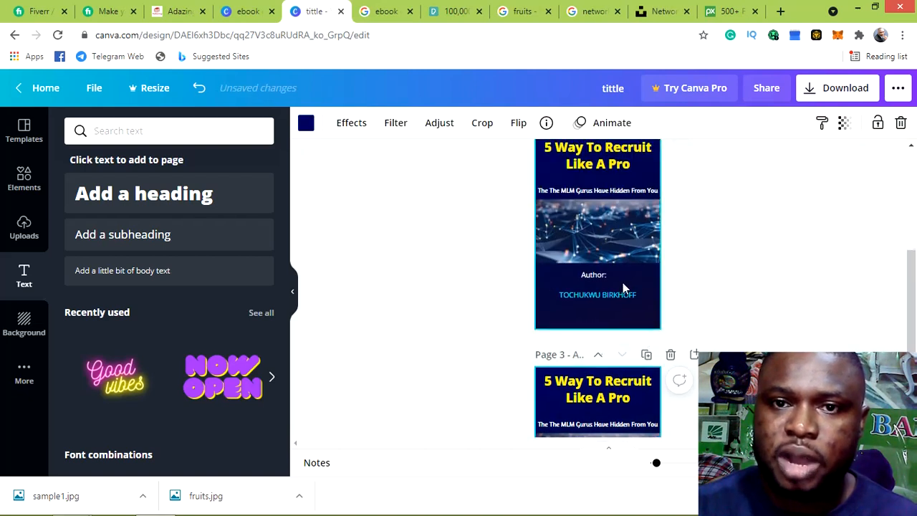
scroll(622, 282, "up", 3)
left_click(628, 225)
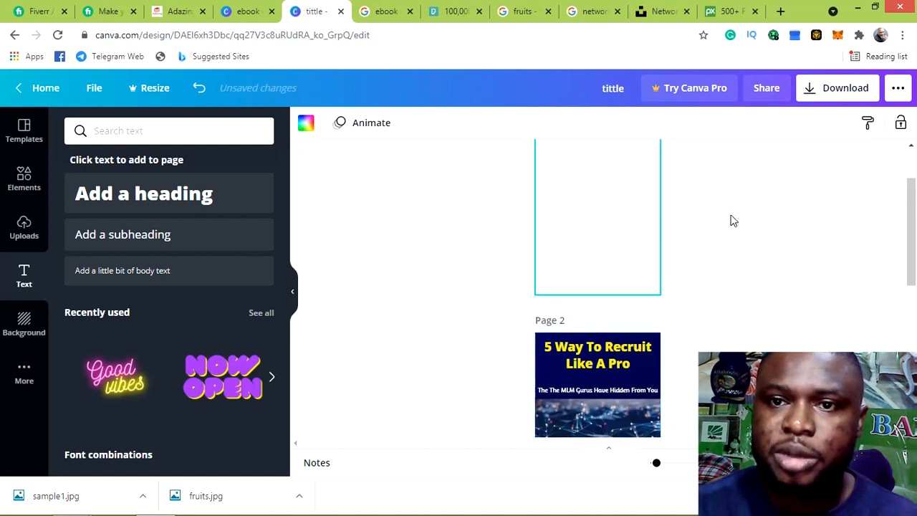
scroll(610, 225, "down", 5)
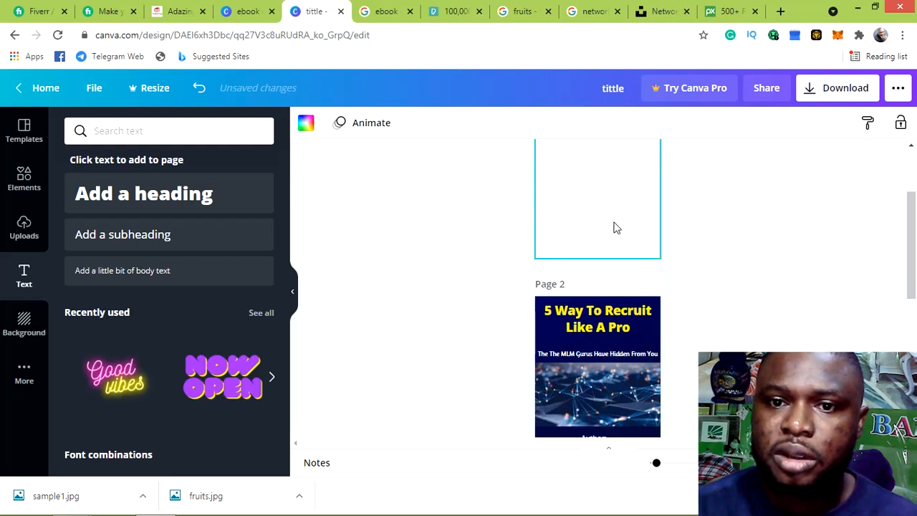
left_click(600, 218)
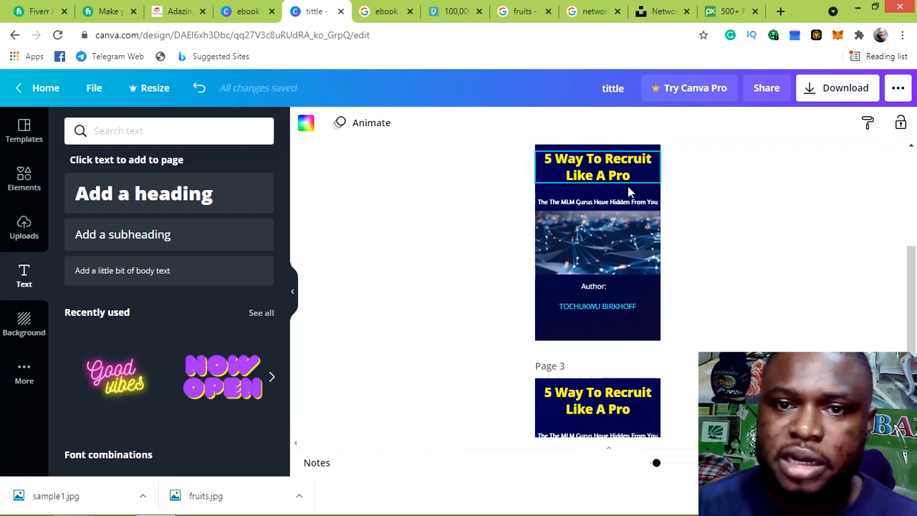
Delete the subtitle, network image, 'Author:' label and author name line from page 2
left_click(626, 202)
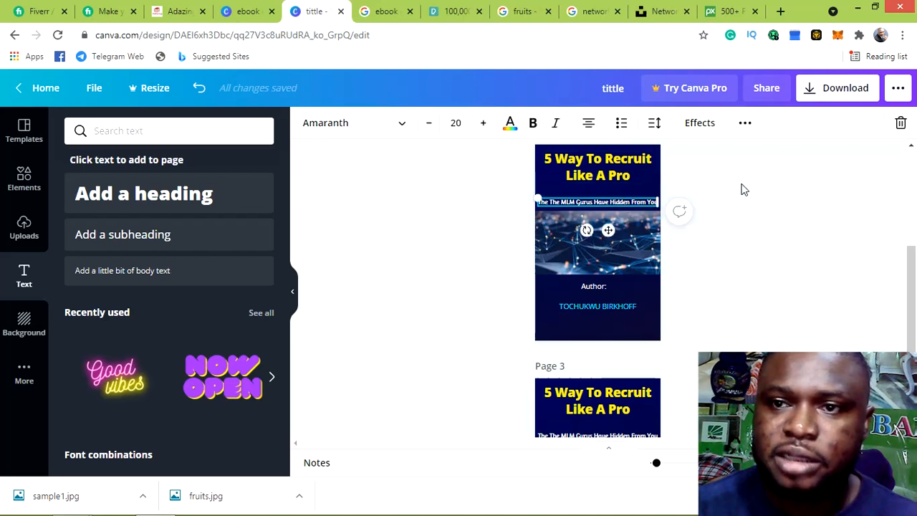
left_click(901, 124)
left_click(588, 235)
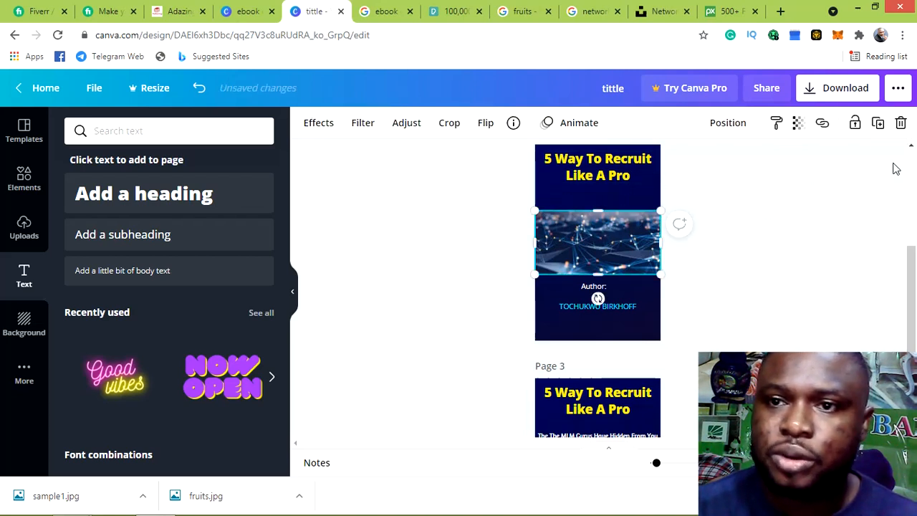
left_click(900, 125)
left_click(600, 287)
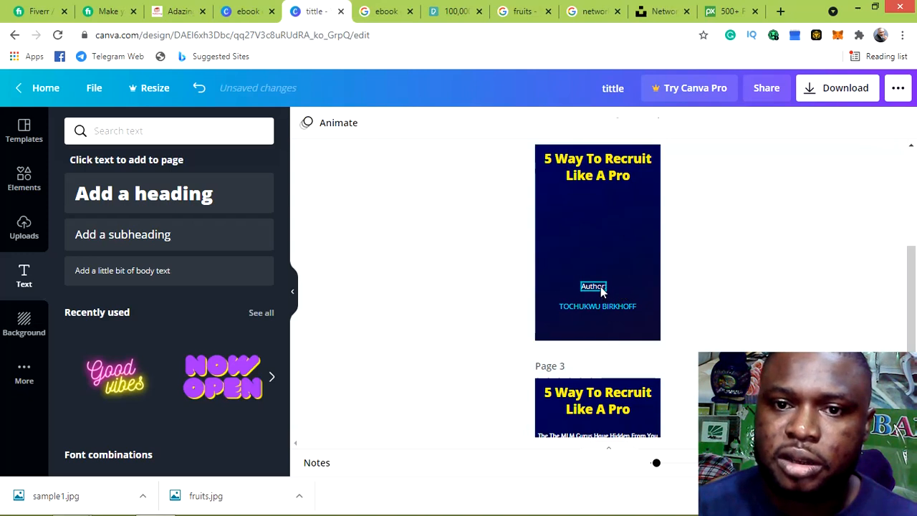
left_click(900, 123)
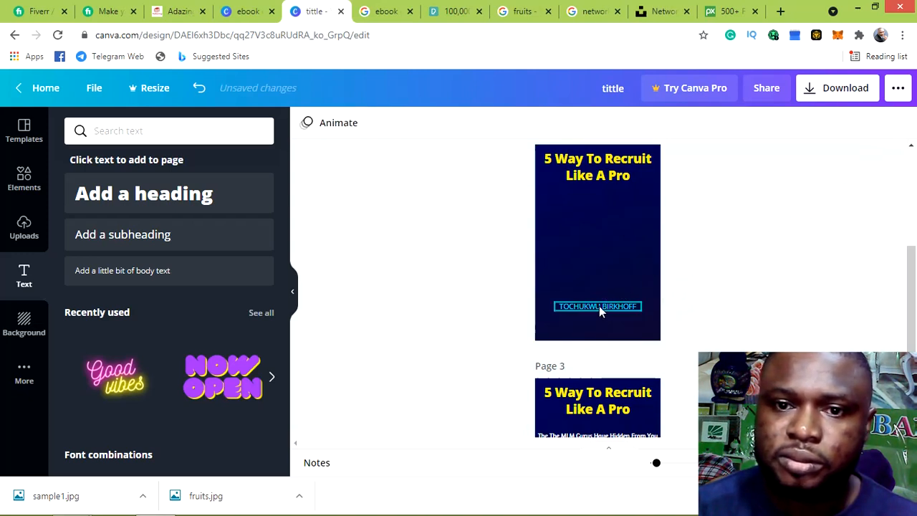
left_click(598, 307)
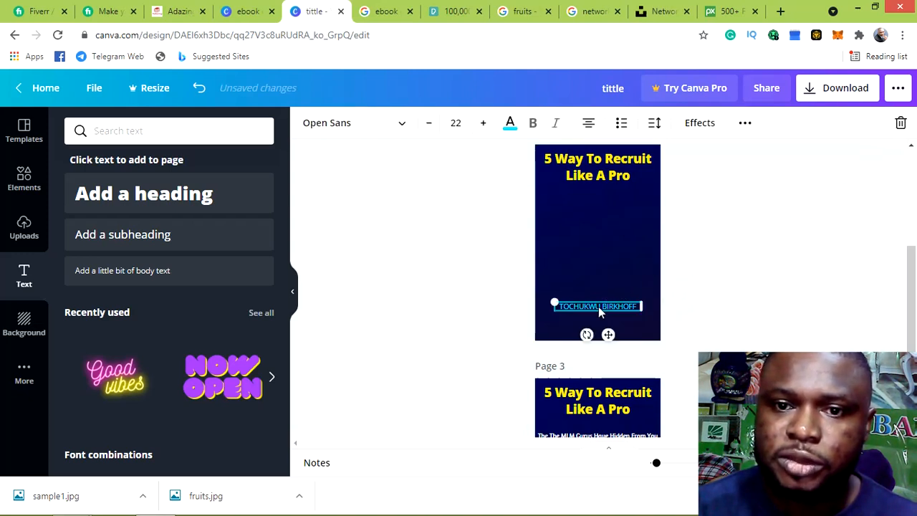
left_click(901, 123)
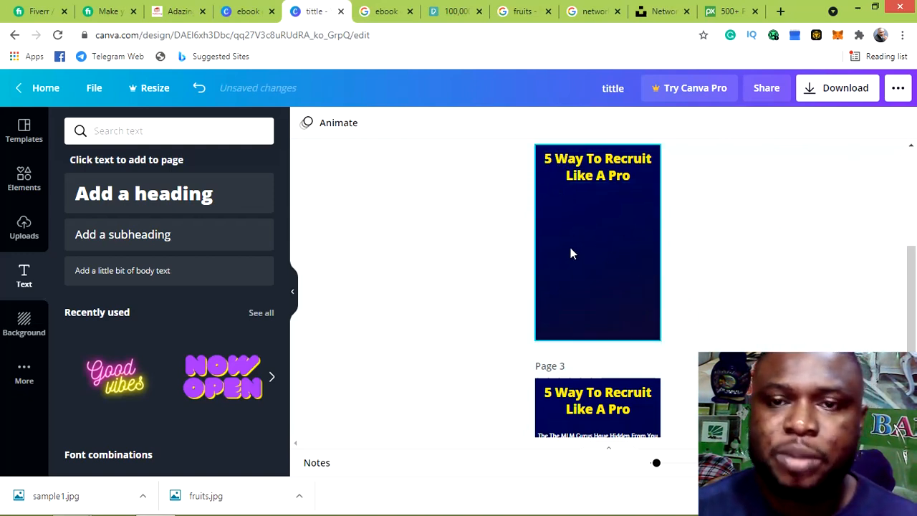
Try breaking the page 2 title after the '5', then rejoin it onto one line
left_click(551, 159)
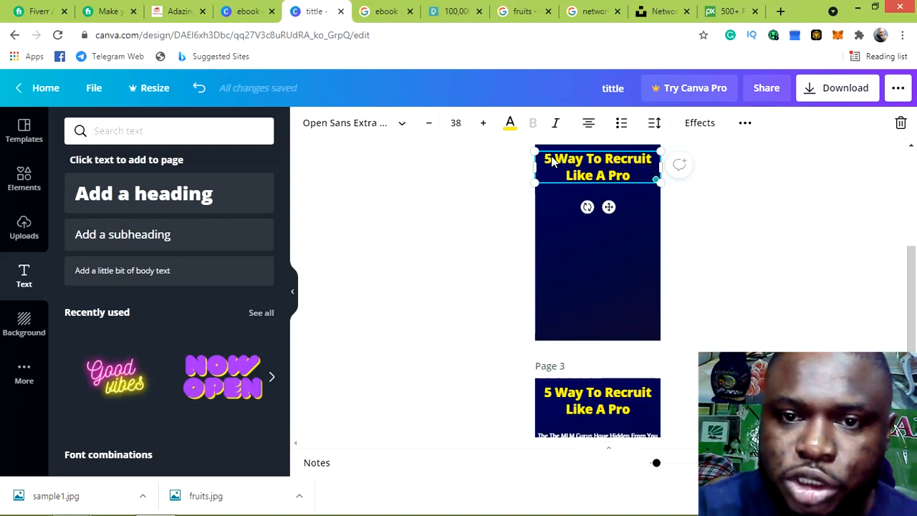
left_click(551, 161)
key("Return")
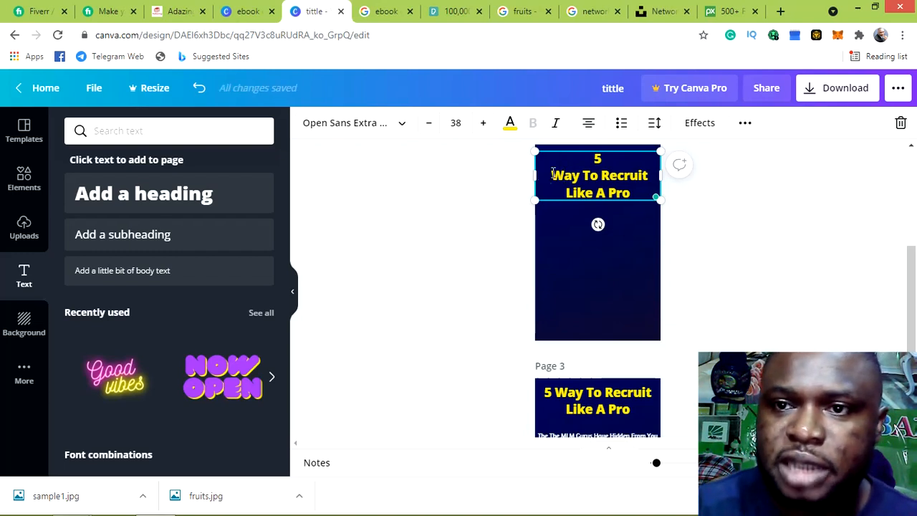
key("BackSpace")
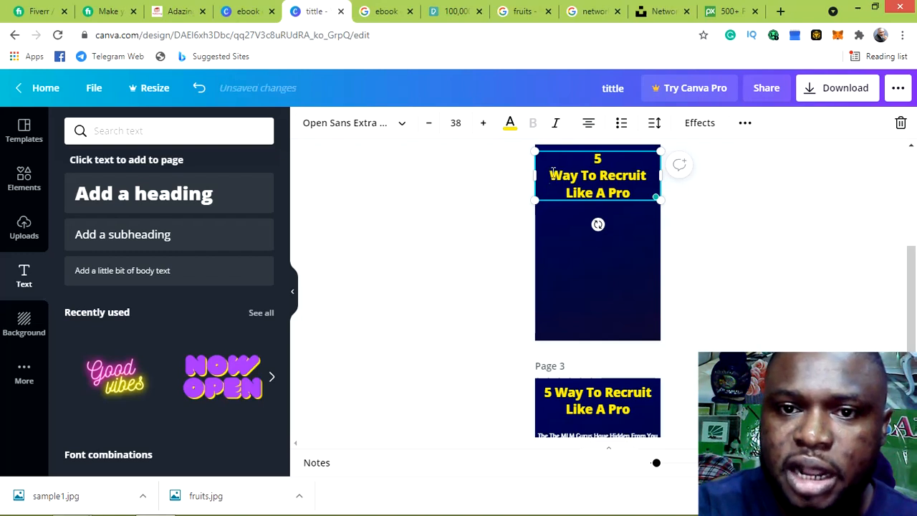
key("BackSpace")
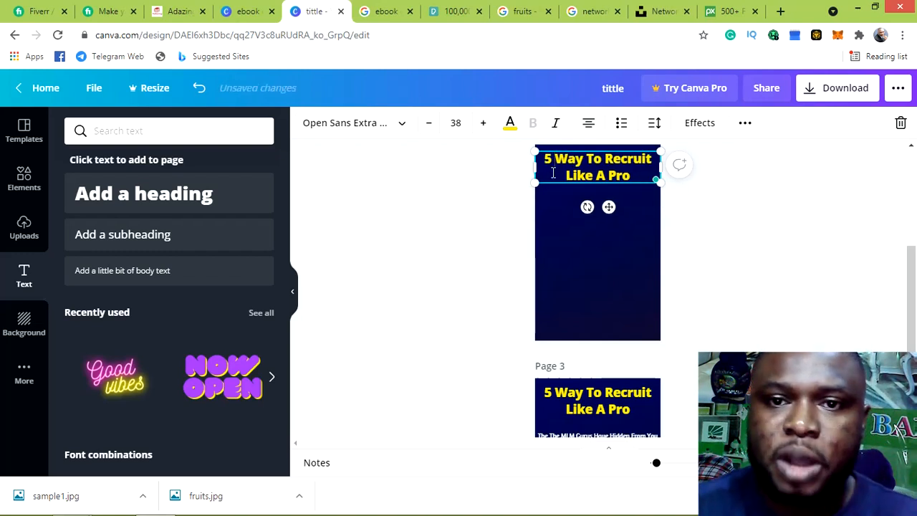
Shrink the whole title's font size from 38 down to 30
key("ctrl+a")
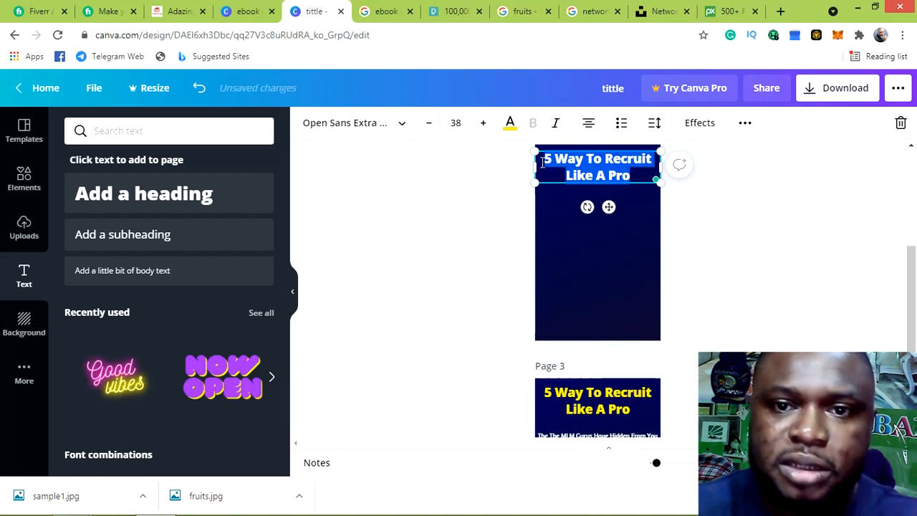
left_click(429, 126)
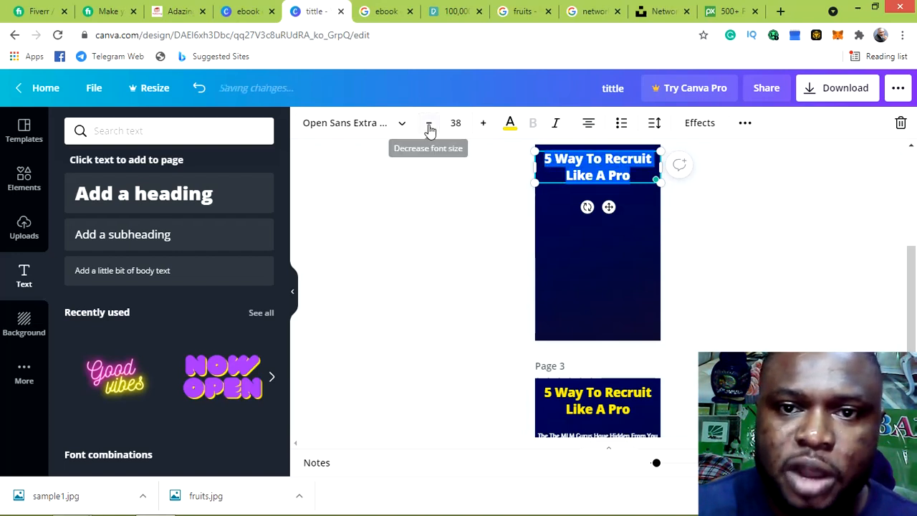
left_click(429, 126)
left_click(429, 127)
left_click(429, 126)
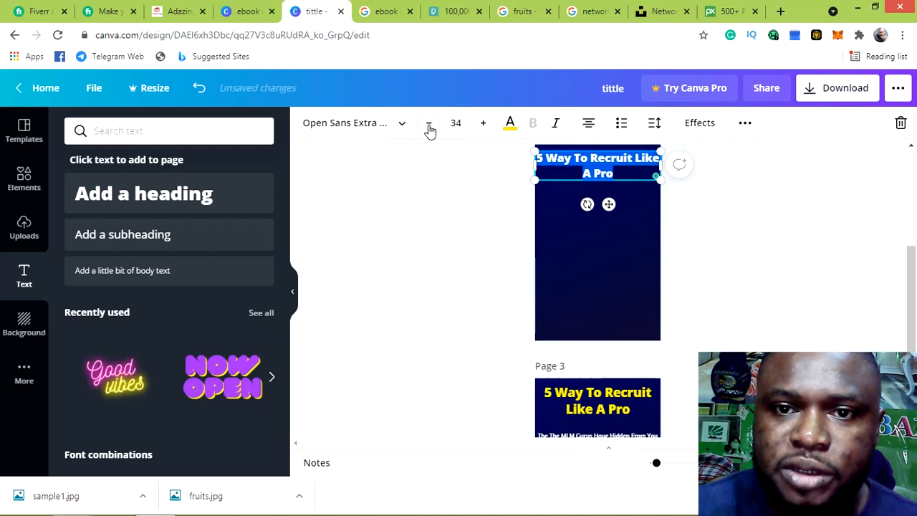
left_click(429, 126)
left_click(429, 126)
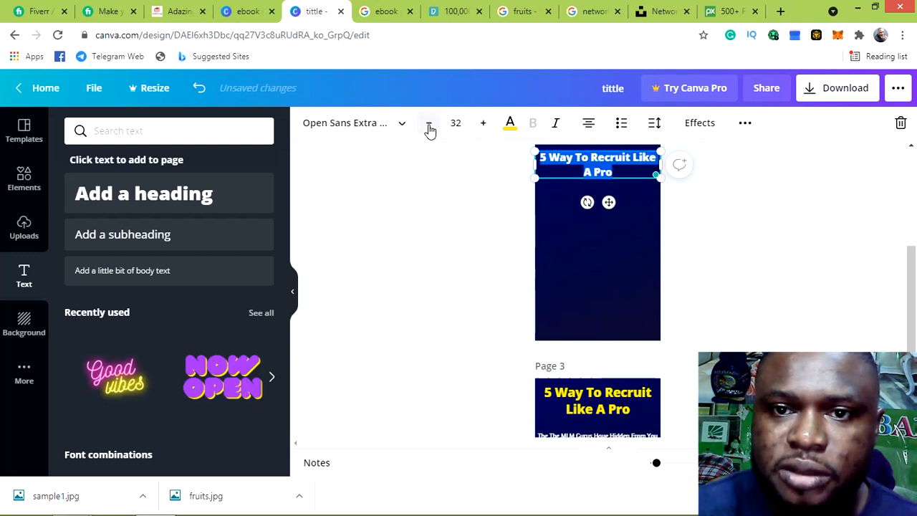
left_click(429, 126)
left_click(429, 126)
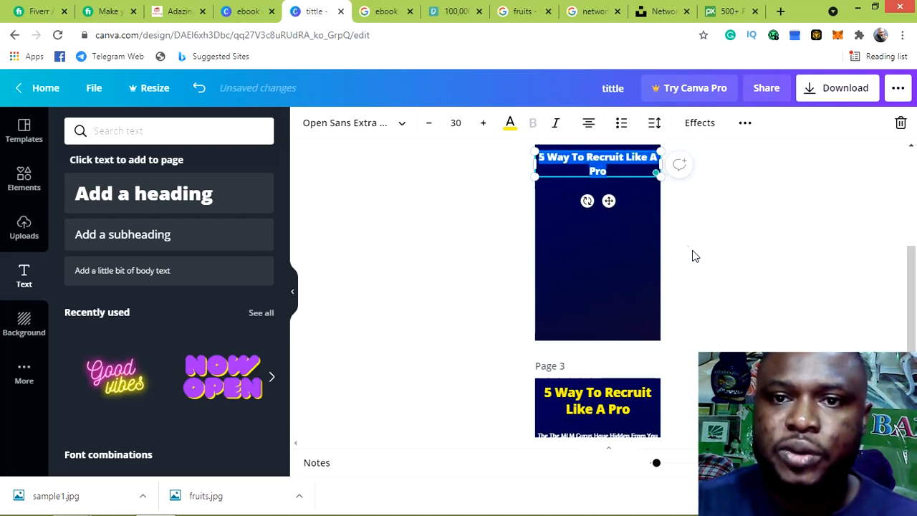
left_click(625, 169)
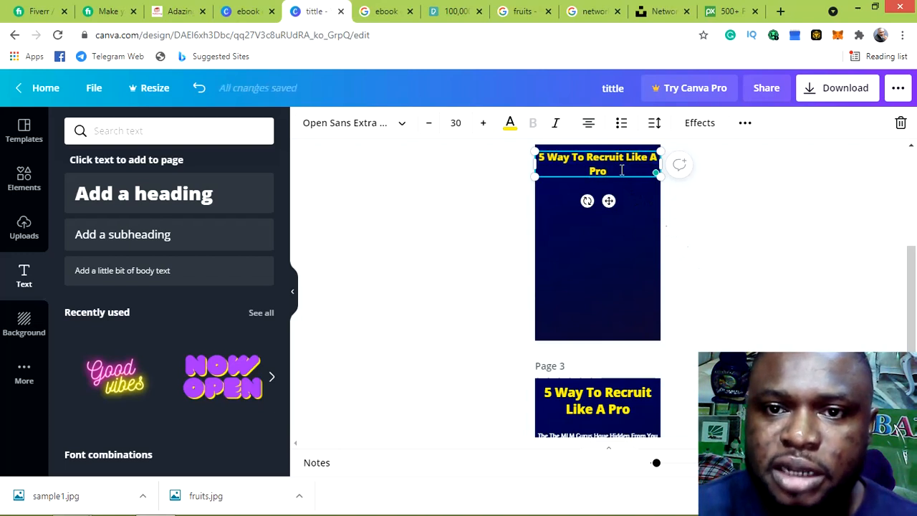
Stack the letters of '5 Way To' one per line in the title box
left_click(548, 159)
key("Return")
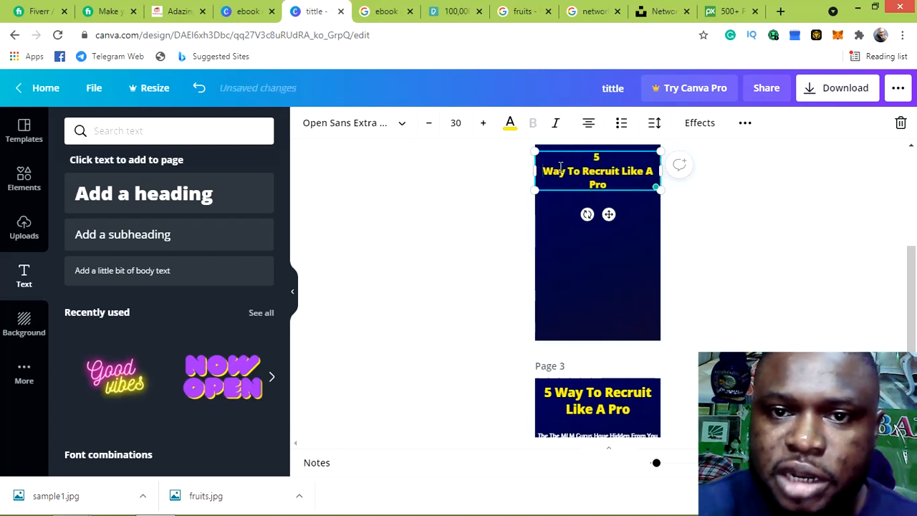
left_click(553, 171)
key("Return")
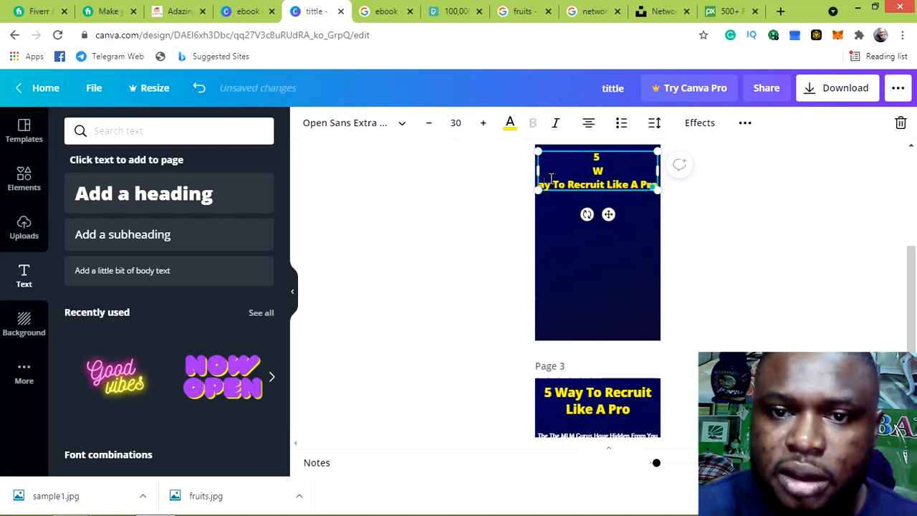
left_click(547, 184)
key("Return")
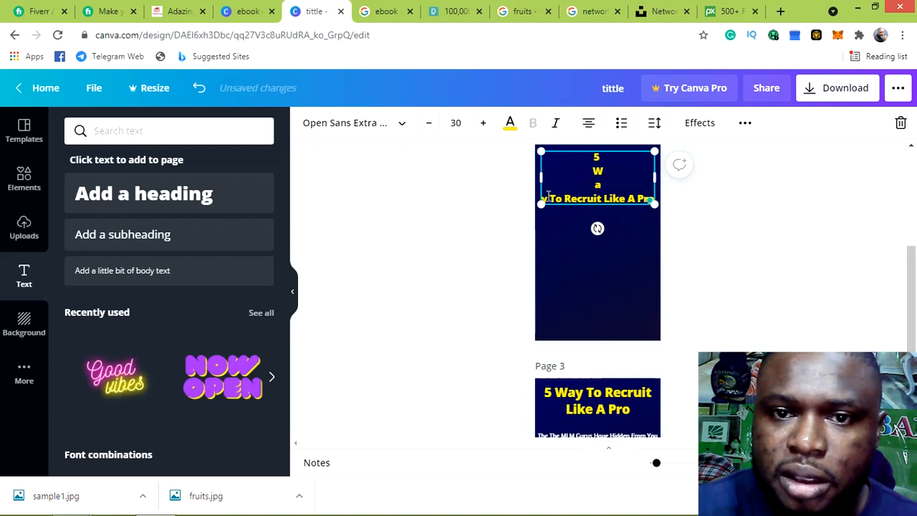
left_click(549, 198)
key("Return")
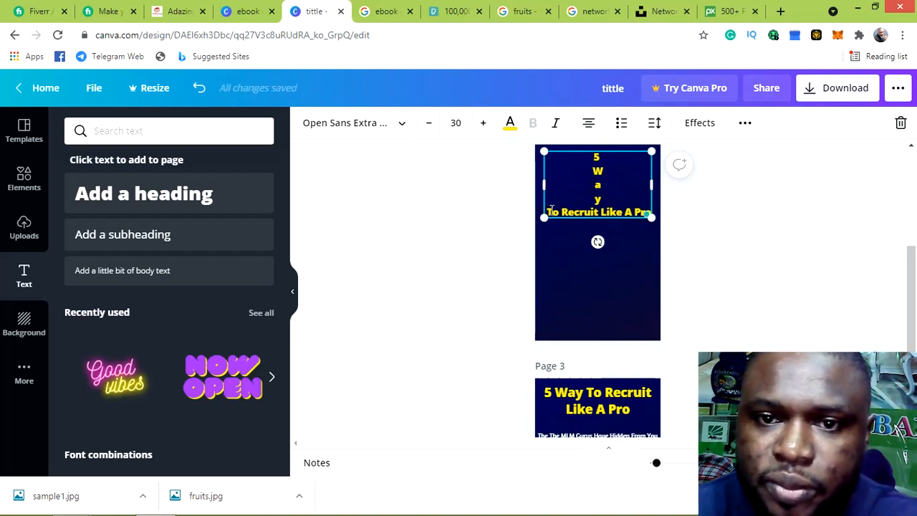
left_click(552, 212)
key("Return")
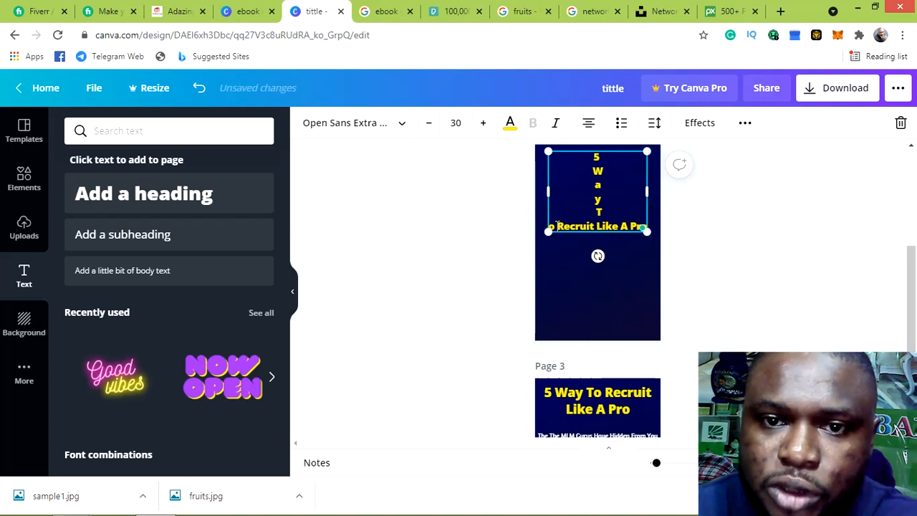
left_click(556, 227)
key("Return")
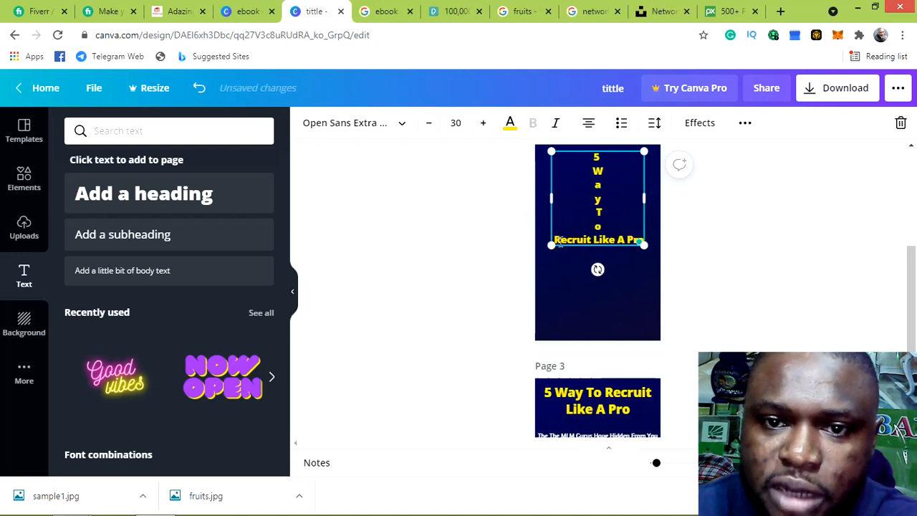
Put each of the letters R, e, c, r, u of 'Recruit' on its own line
left_click(562, 240)
key("Return")
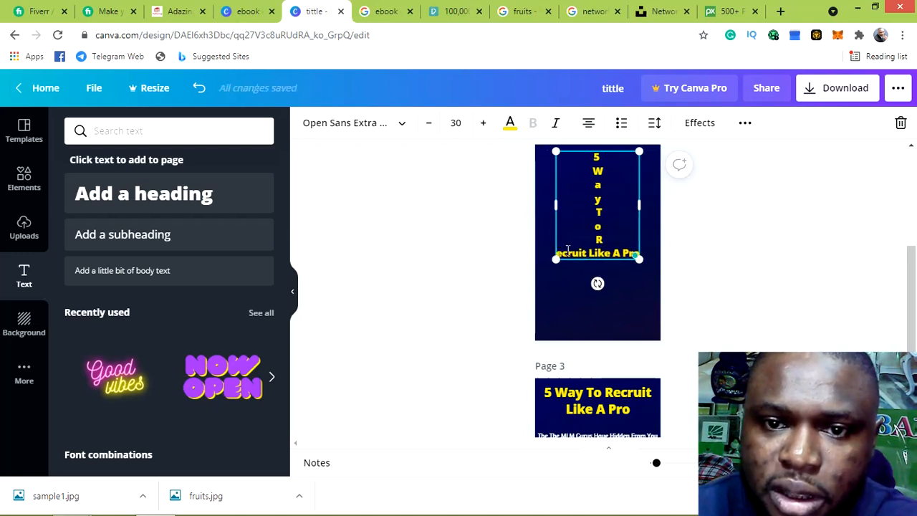
left_click(562, 253)
key("Return")
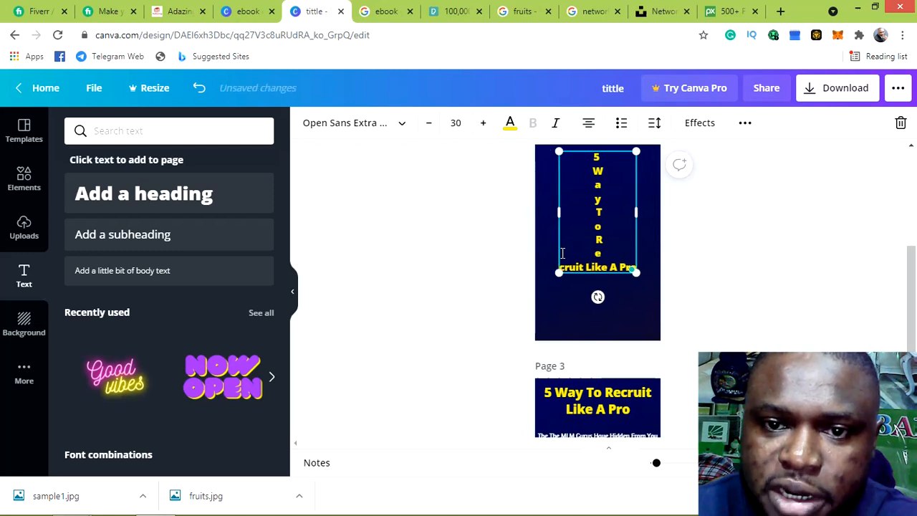
left_click(566, 268)
key("Return")
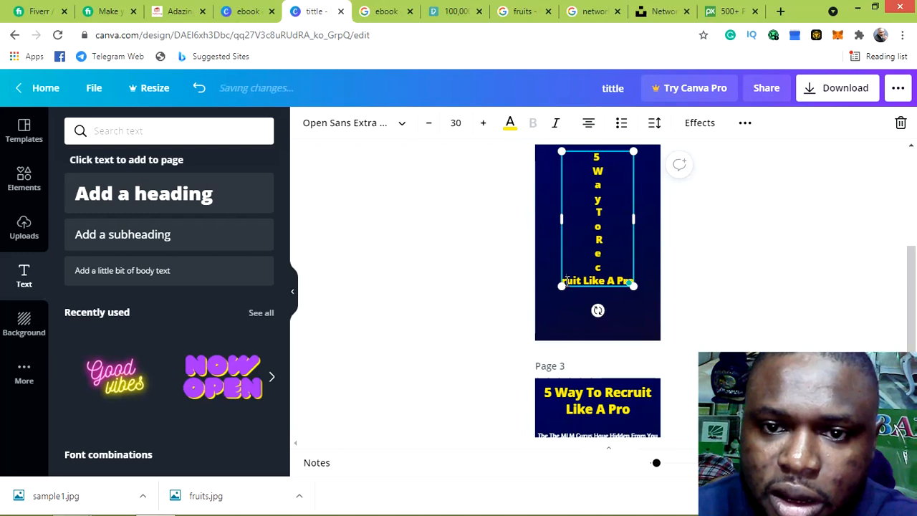
left_click(567, 281)
key("Return")
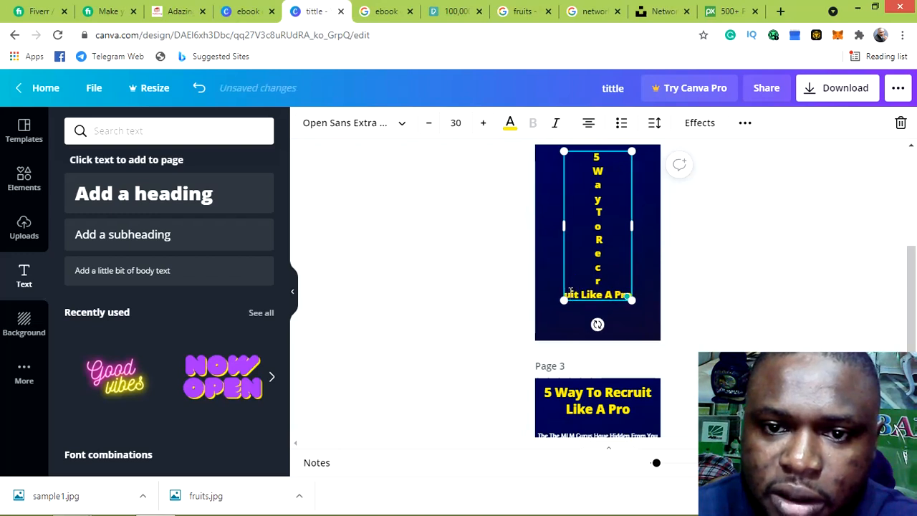
left_click(573, 294)
key("Return")
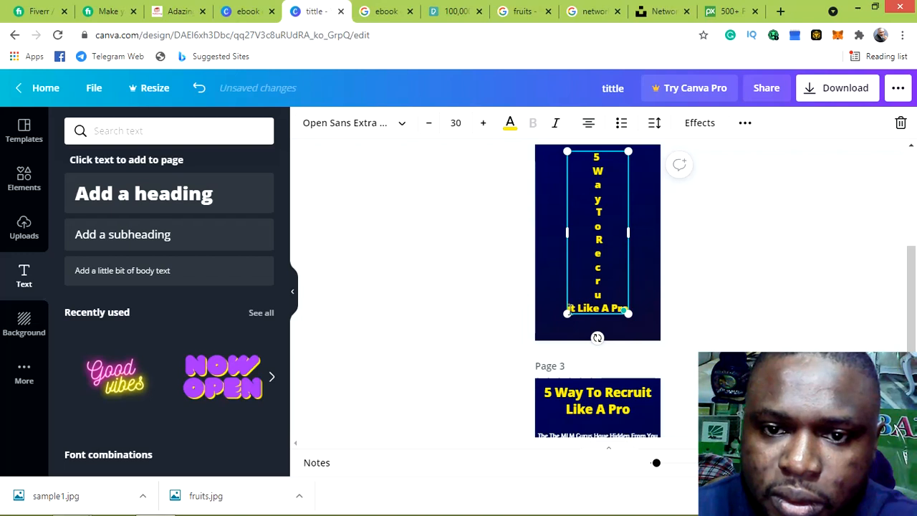
Stack the i and t of 'Recruit' and the L of 'Like' separately, removing a stray blank line
key("Return")
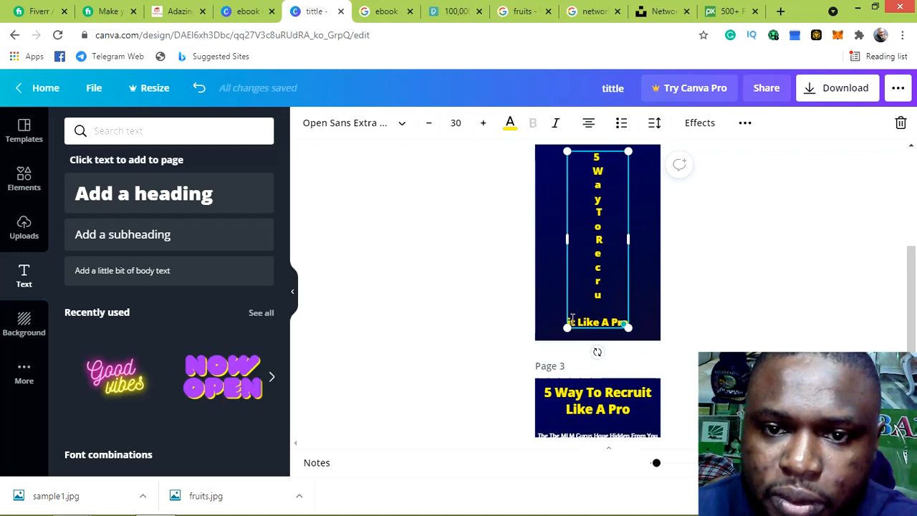
key("BackSpace")
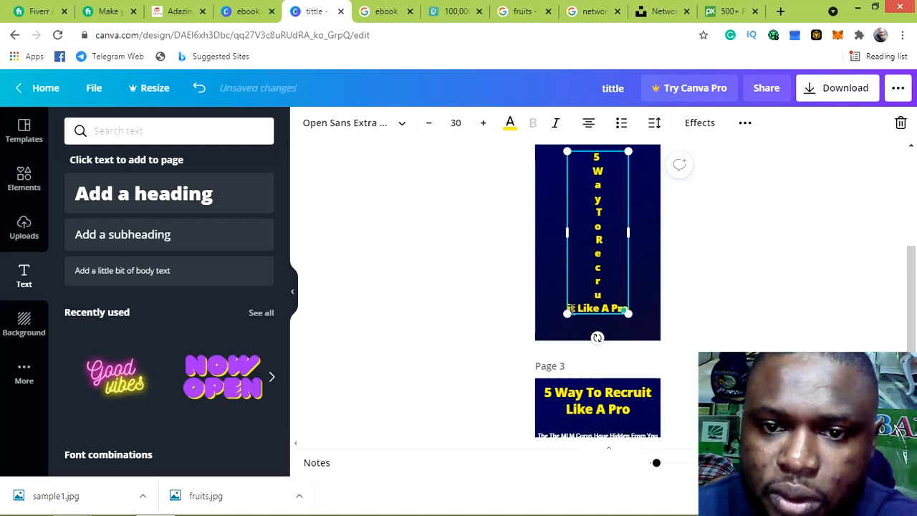
left_click(573, 309)
key("Return")
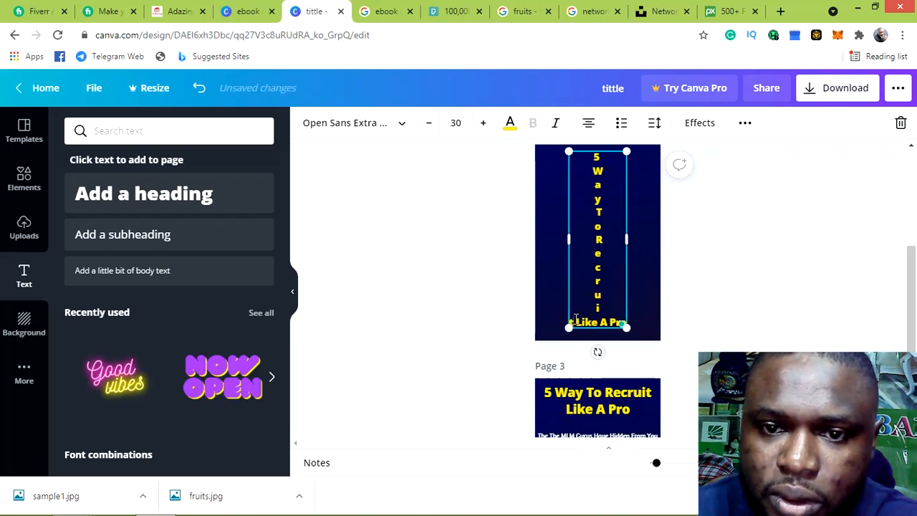
left_click(575, 319)
key("Return")
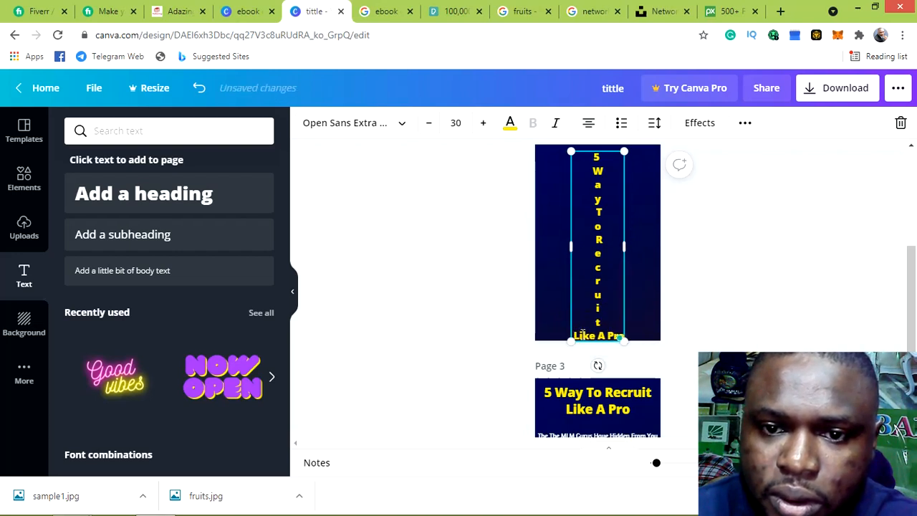
left_click(579, 335)
key("Return")
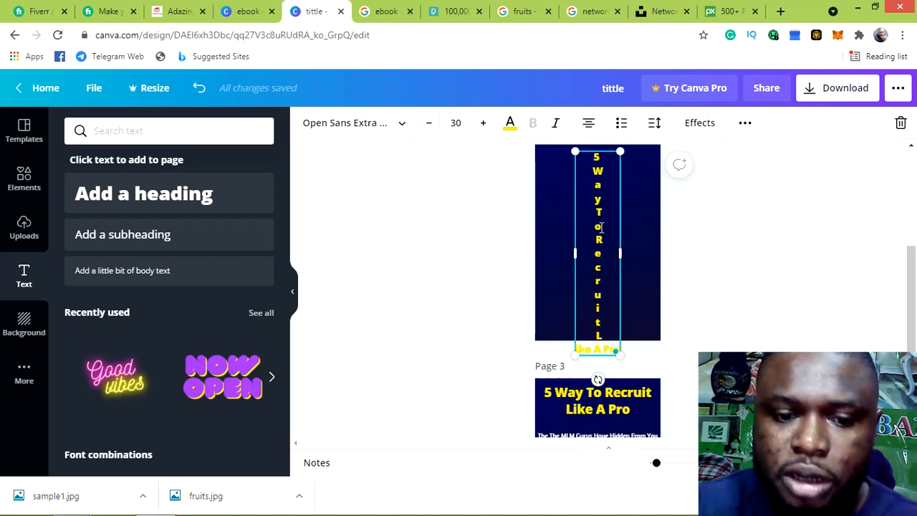
Delete the '5 Way To' letters and the empty lines above 'Recruit' in the vertical title
left_click(600, 227)
key("BackSpace")
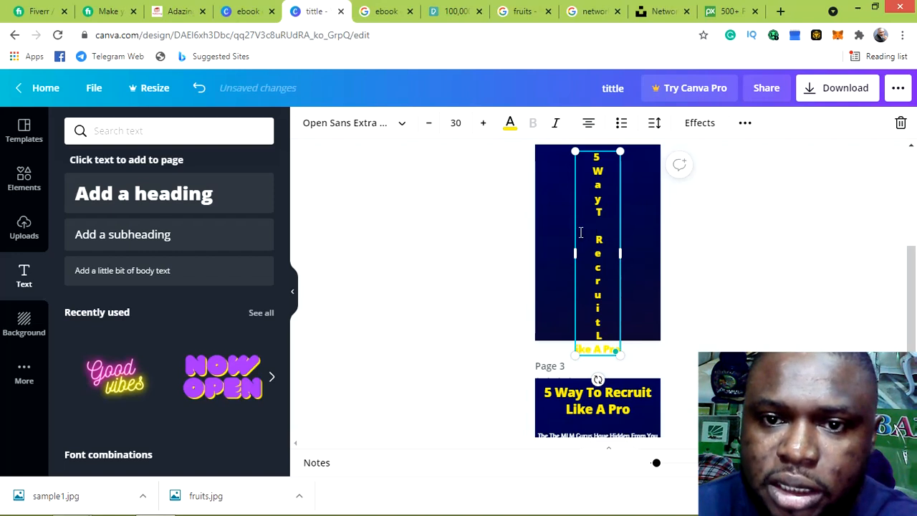
key("BackSpace")
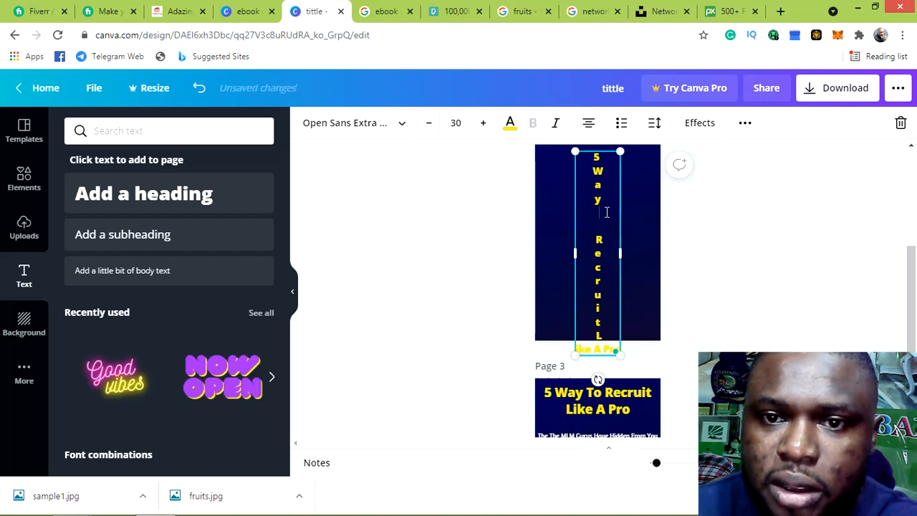
key("BackSpace")
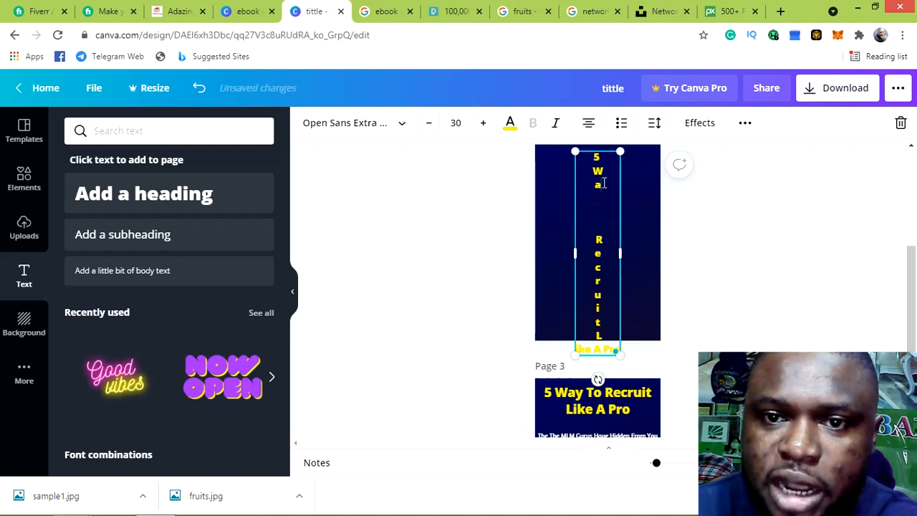
key("BackSpace")
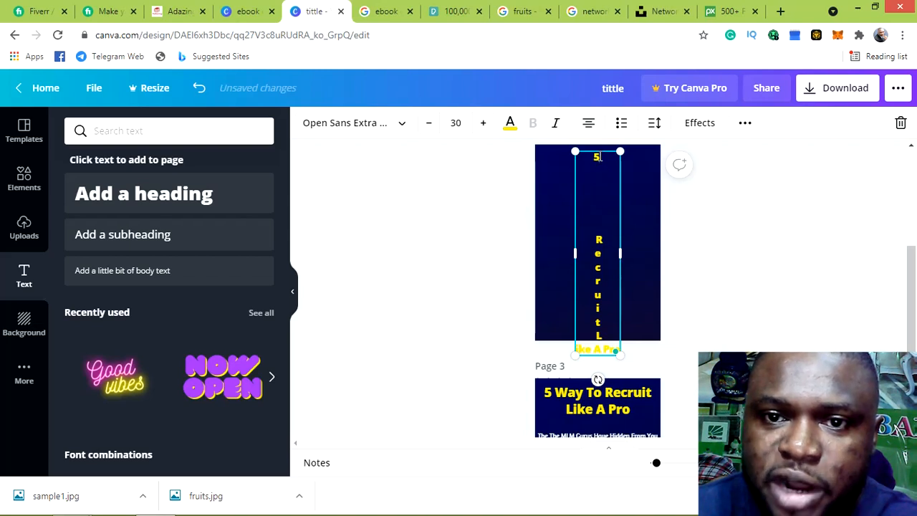
key("BackSpace")
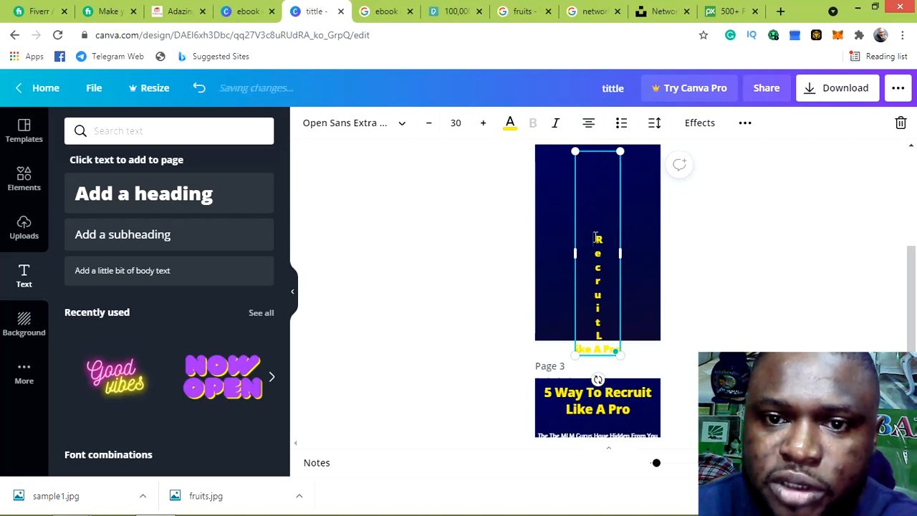
key("BackSpace")
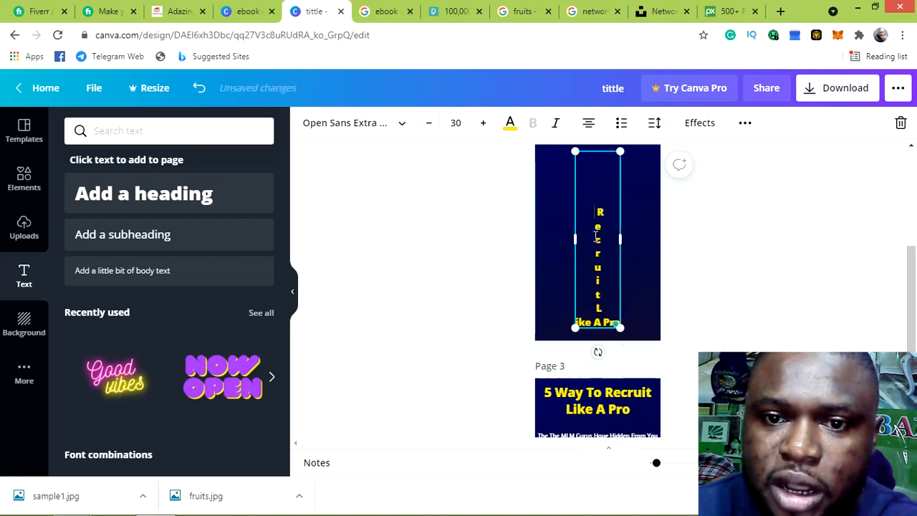
key("BackSpace")
key("BackSpace")
key("BackSpace")
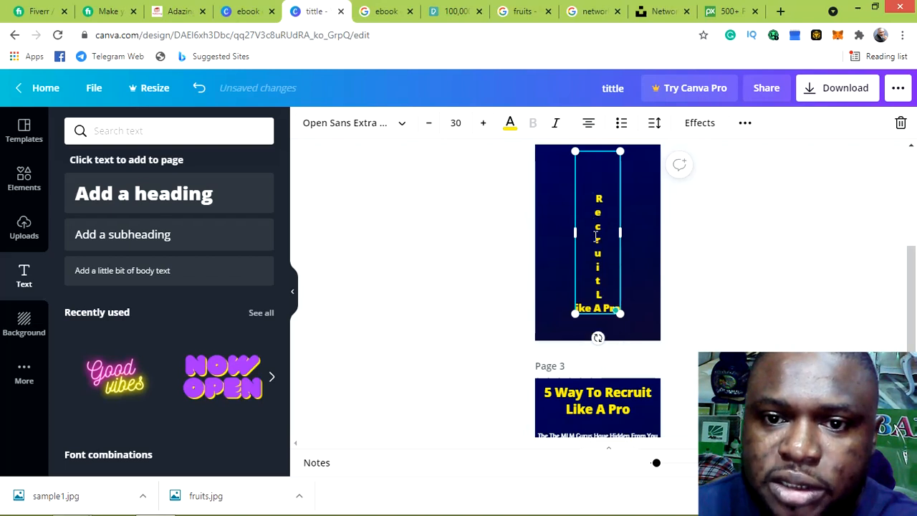
key("BackSpace")
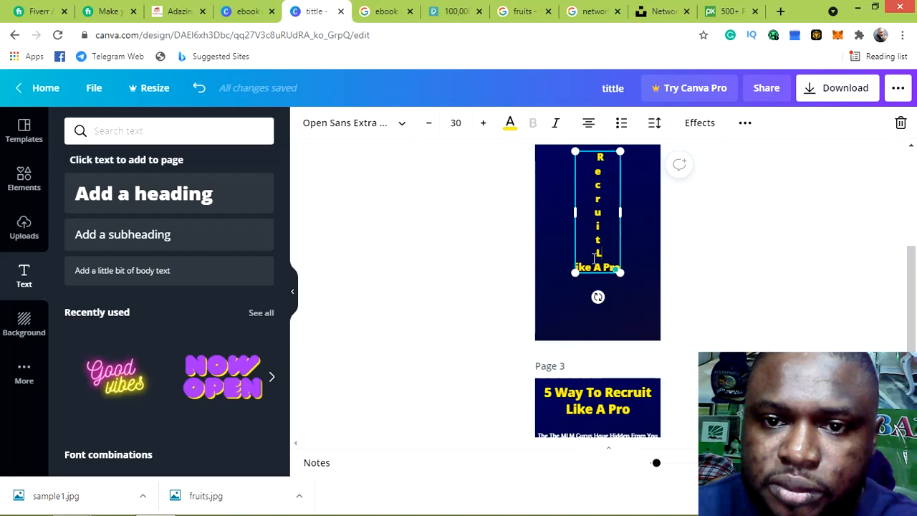
Retype the L and stack the letters of 'Like' one per line
key("BackSpace")
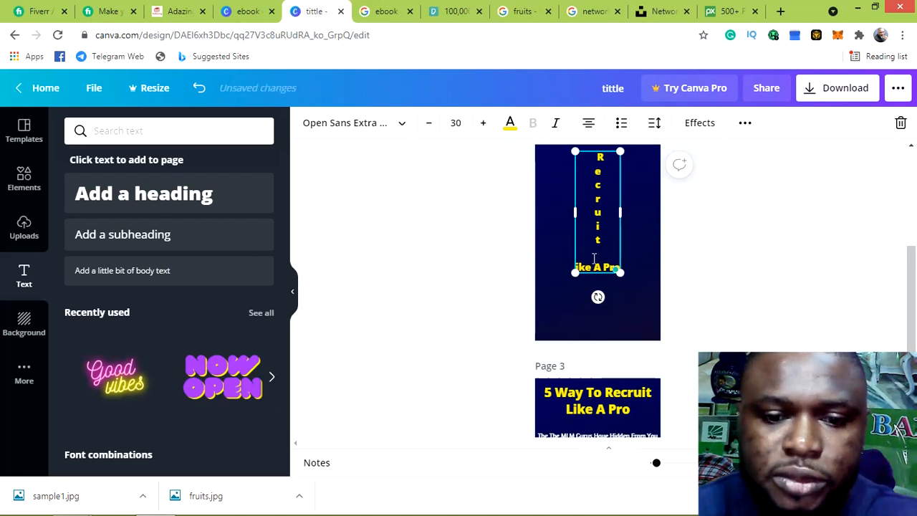
type("L")
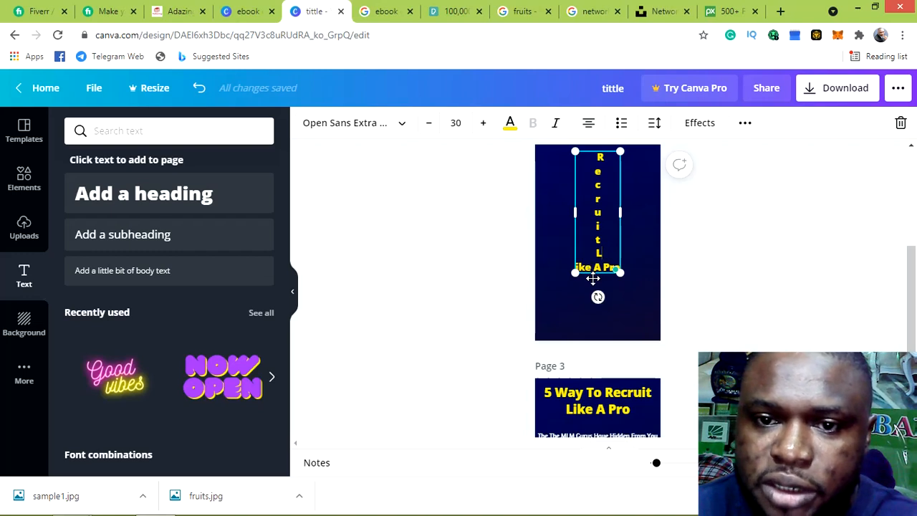
key("Return")
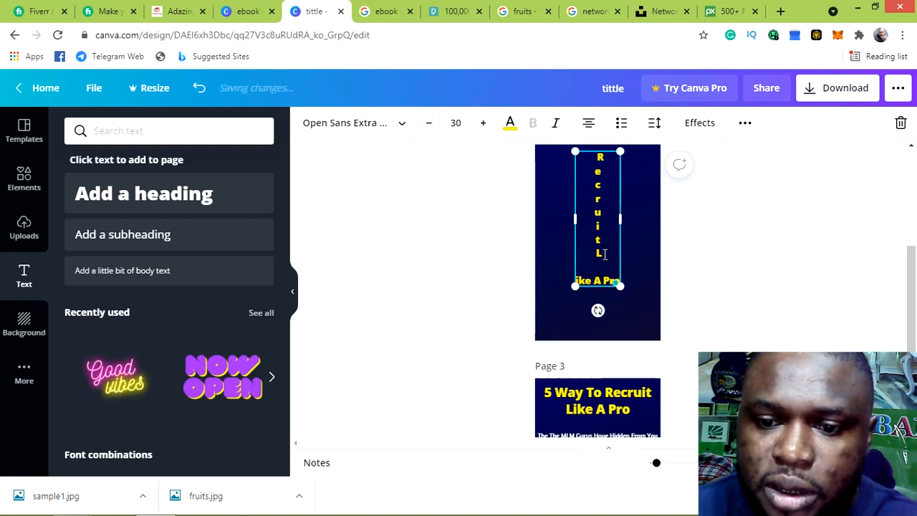
key("BackSpace")
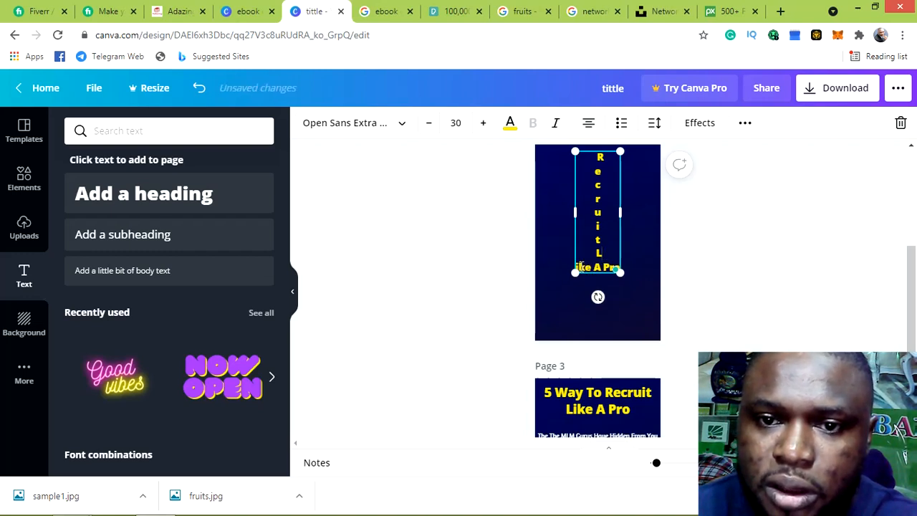
left_click(582, 266)
key("Return")
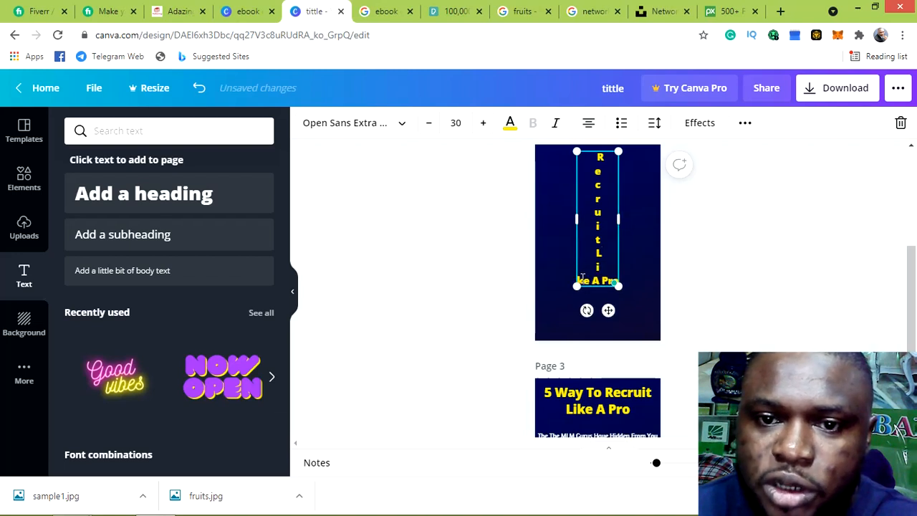
left_click(583, 280)
key("Return")
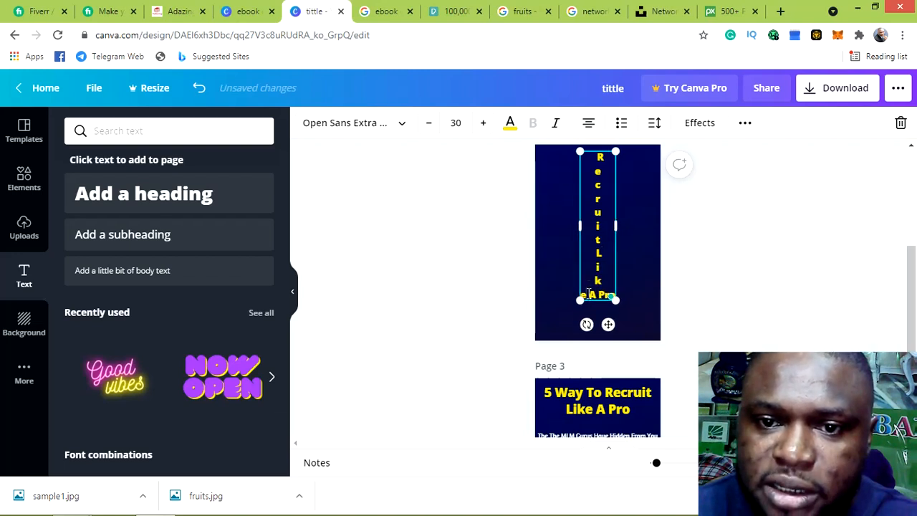
left_click(588, 294)
key("Return")
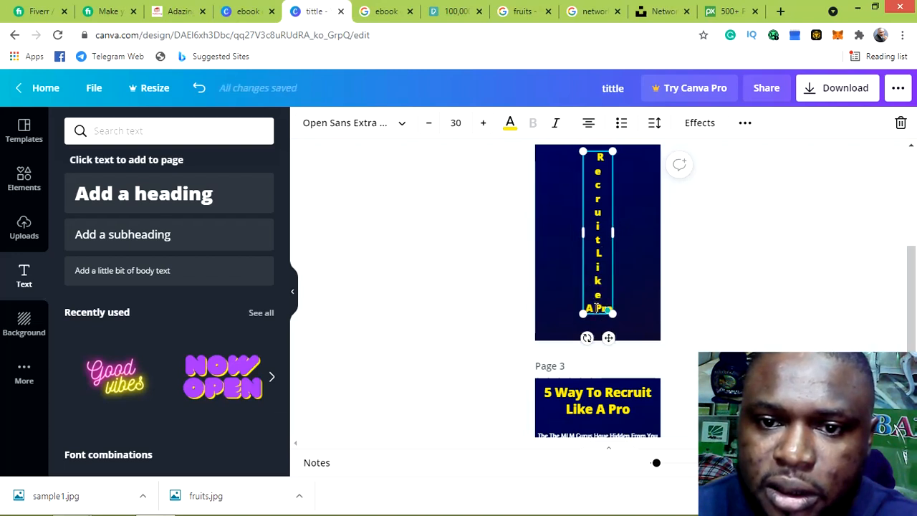
Break 'A Pro' into one letter per line, then deselect the title
left_click(596, 306)
key("Return")
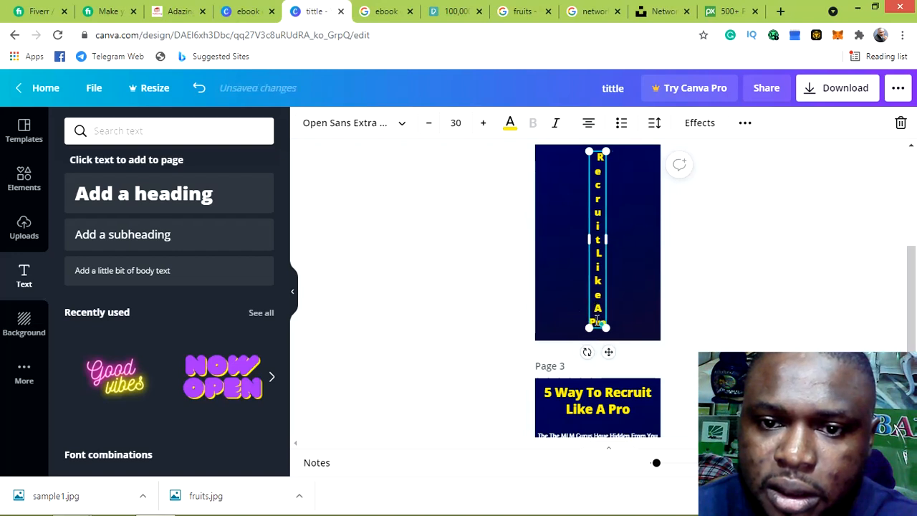
left_click(598, 321)
key("Return")
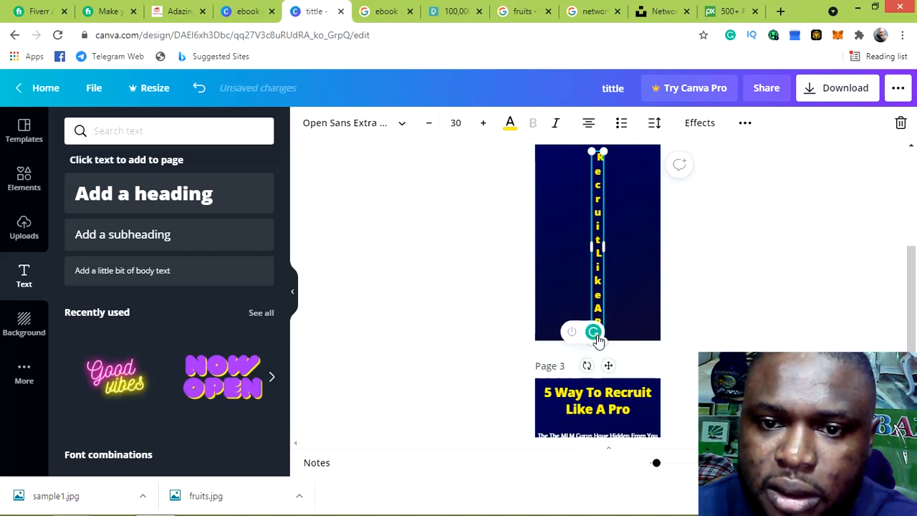
left_click(598, 336)
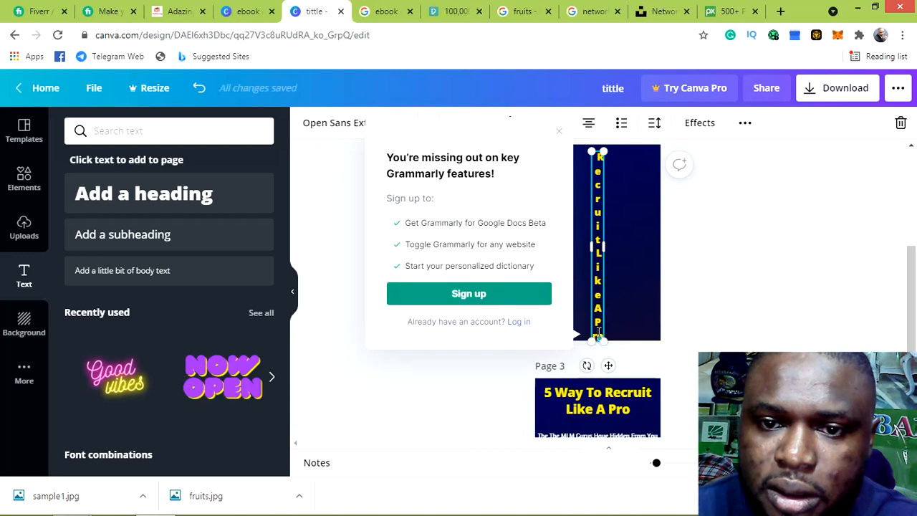
key("Return")
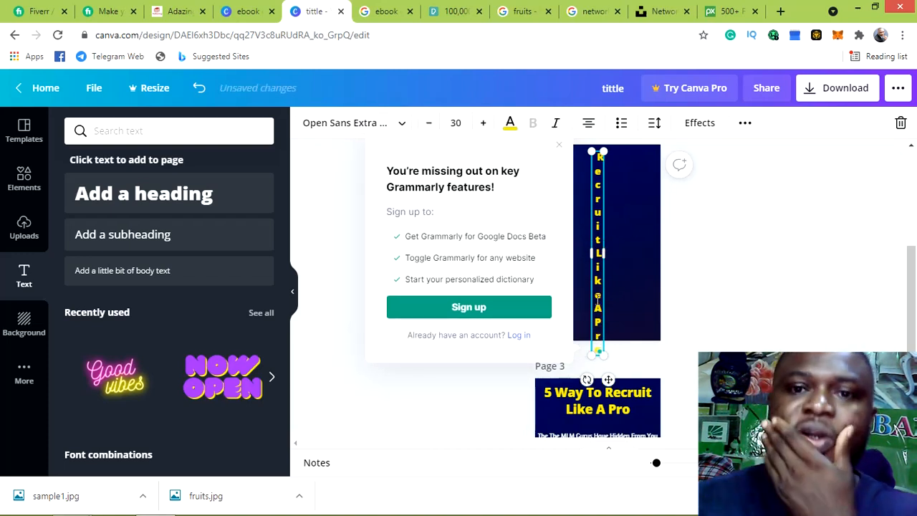
left_click(684, 208)
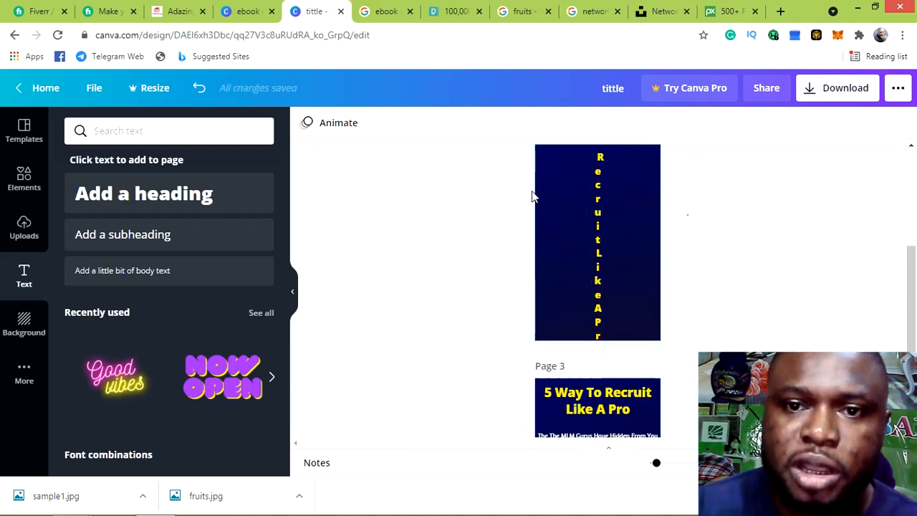
Try Anton, Oswald and Lora on the vertical title, then set it to Amaranth
left_click(595, 192)
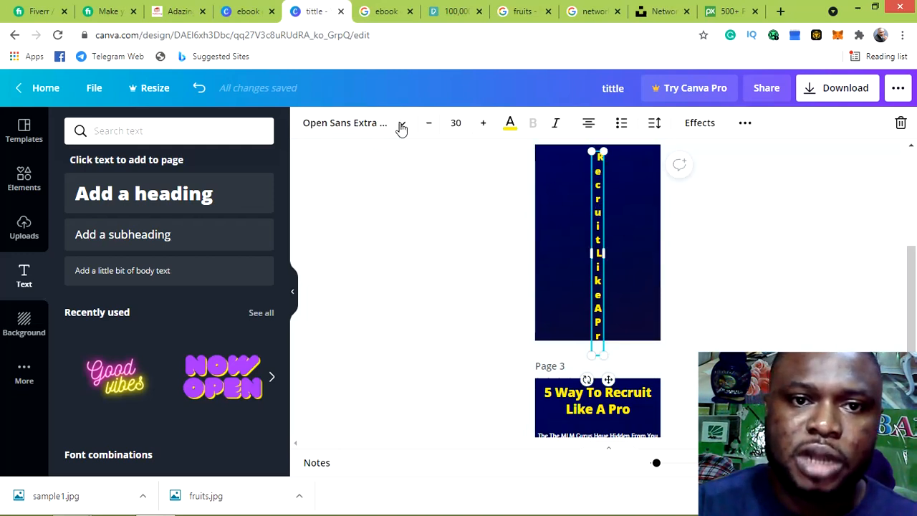
left_click(402, 124)
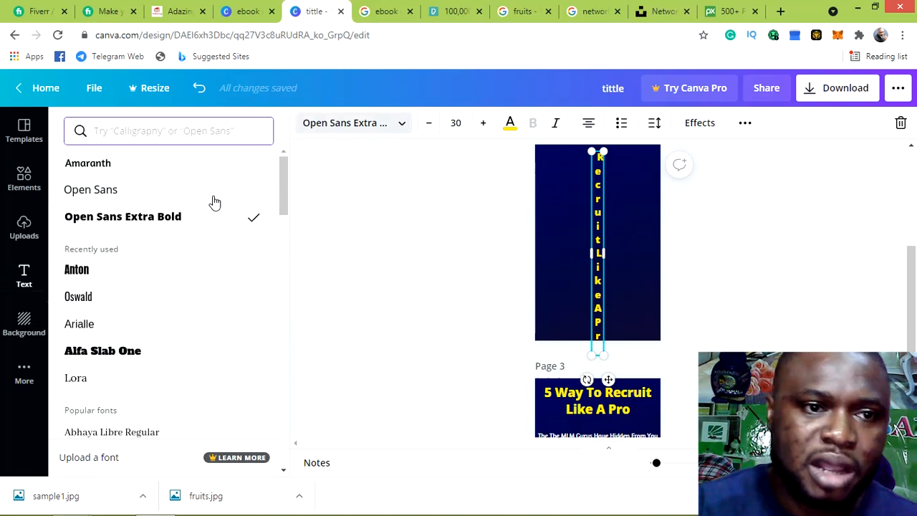
left_click(84, 277)
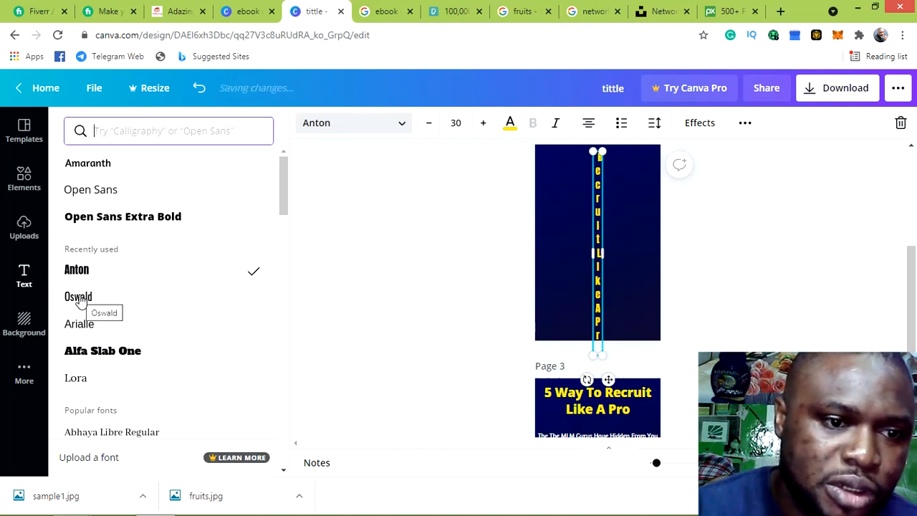
left_click(79, 298)
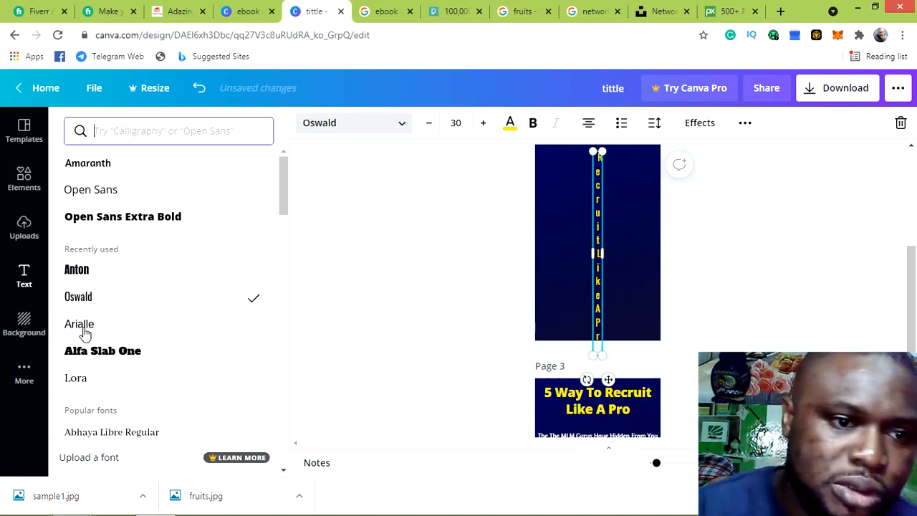
left_click(84, 381)
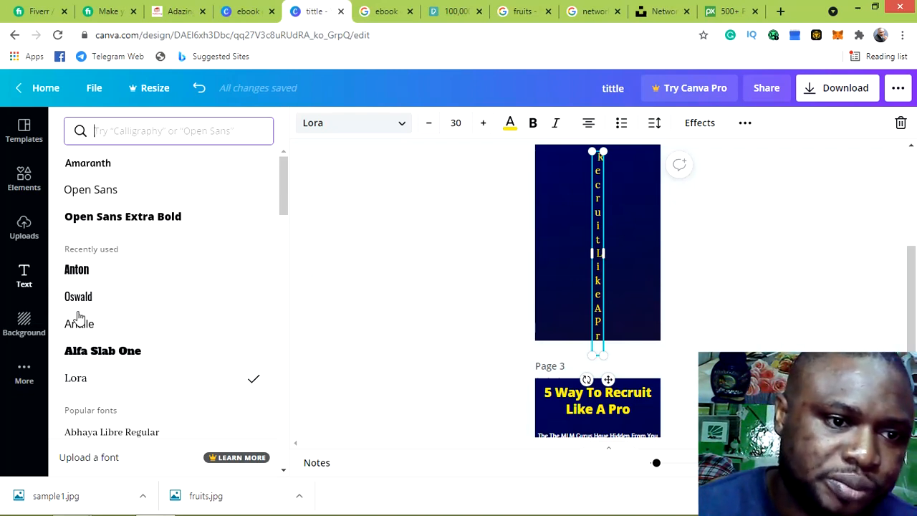
left_click(106, 168)
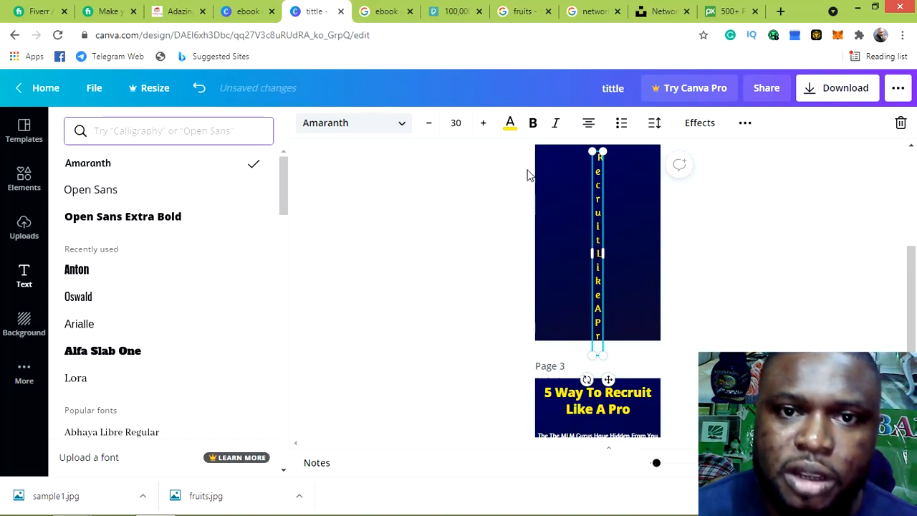
Shrink the vertical title to size 26 and add blank lines after 'Like' and 'A'
left_click(531, 126)
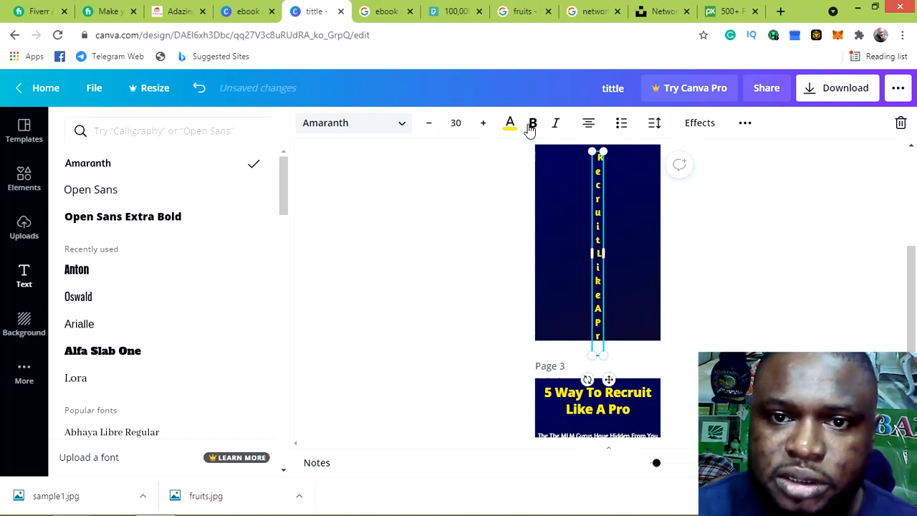
left_click(431, 125)
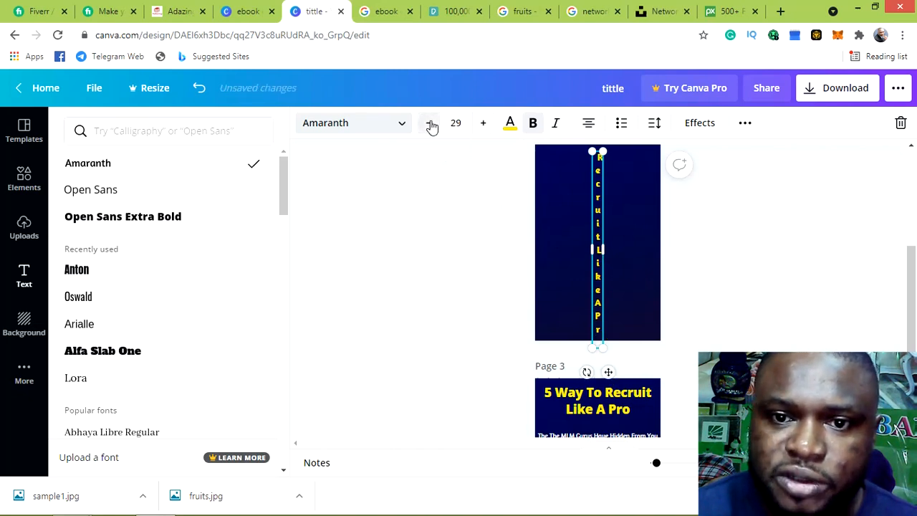
left_click(431, 125)
left_click(430, 125)
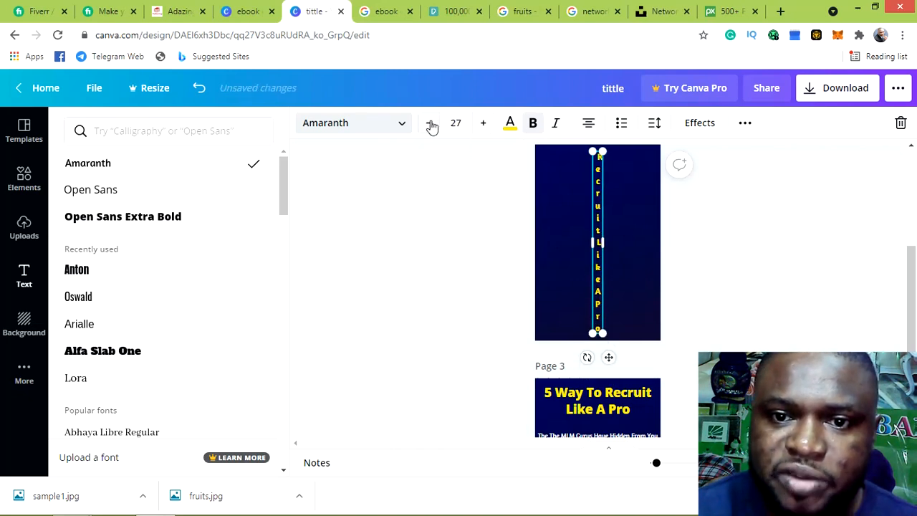
left_click(430, 125)
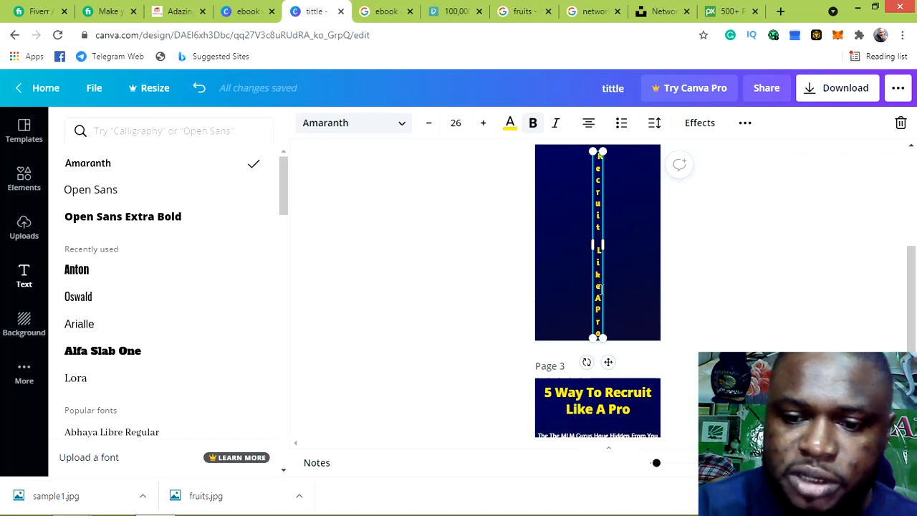
key("Return")
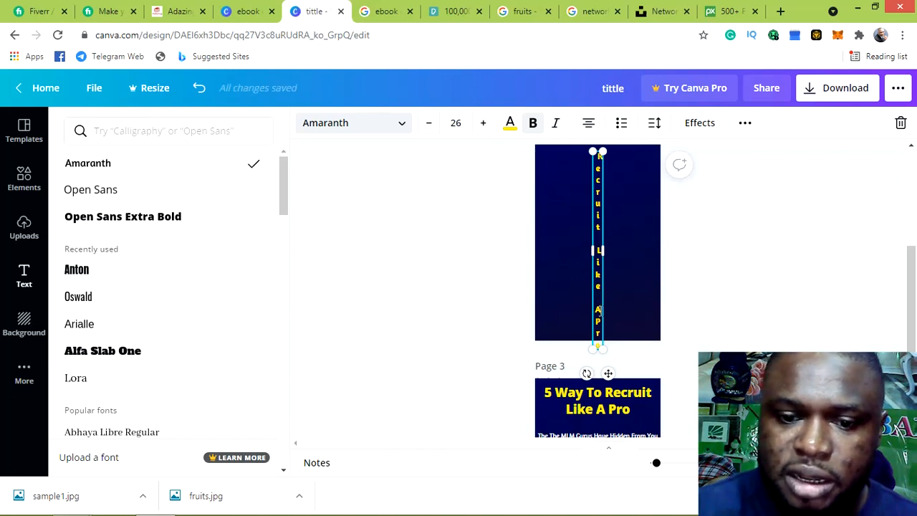
key("Return")
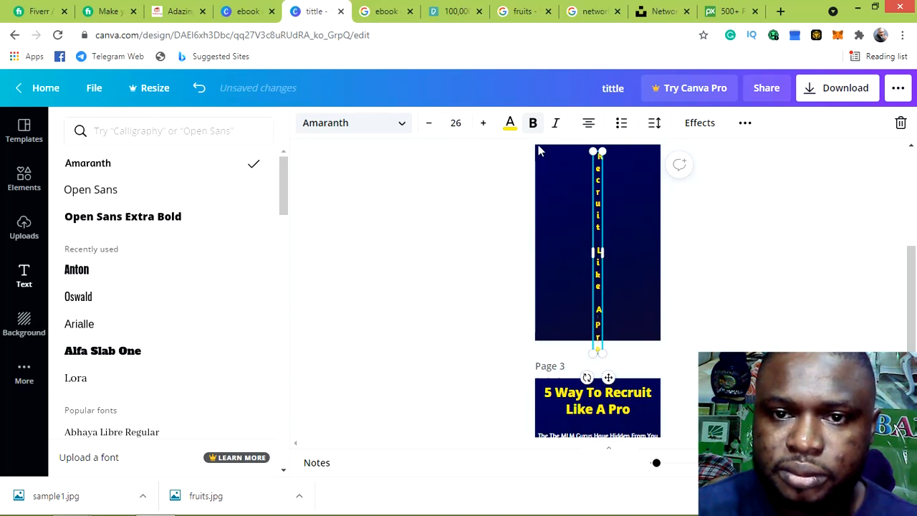
Reduce the title font one more step and widen its text box so it fits the page
double_click(599, 184)
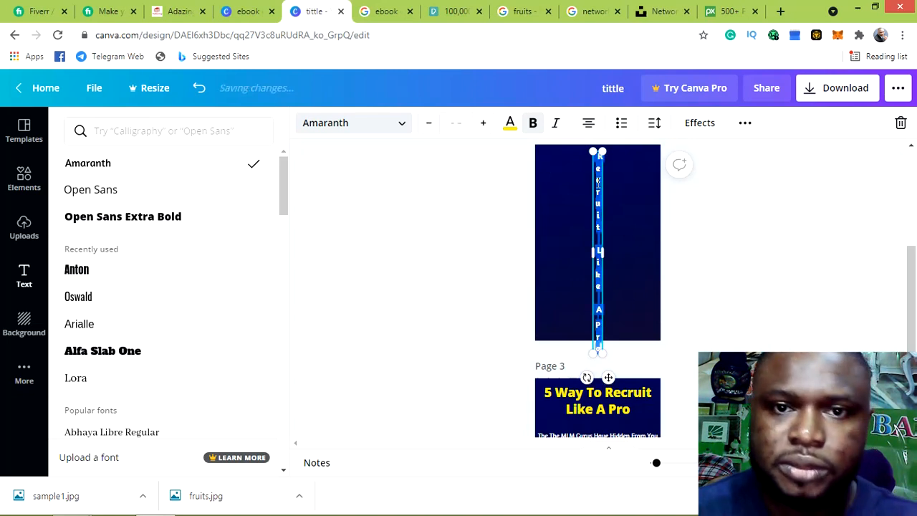
left_click(430, 128)
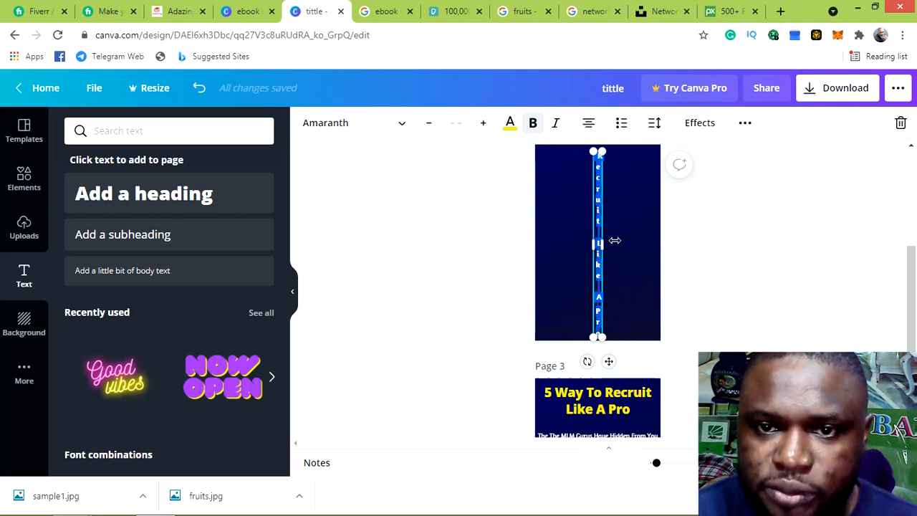
mouse_move(614, 241)
left_mouse_down()
mouse_move(613, 215)
mouse_move(613, 228)
mouse_move(623, 219)
mouse_move(625, 232)
left_mouse_up()
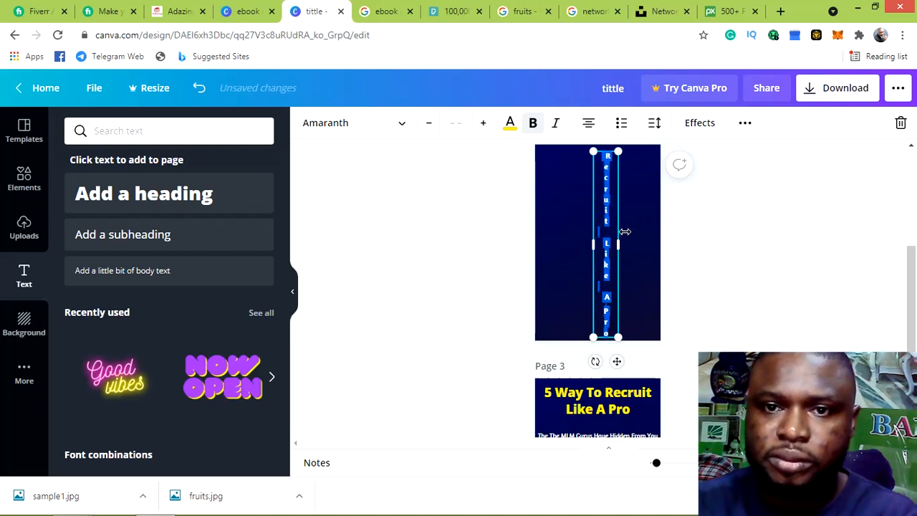
left_click(642, 231)
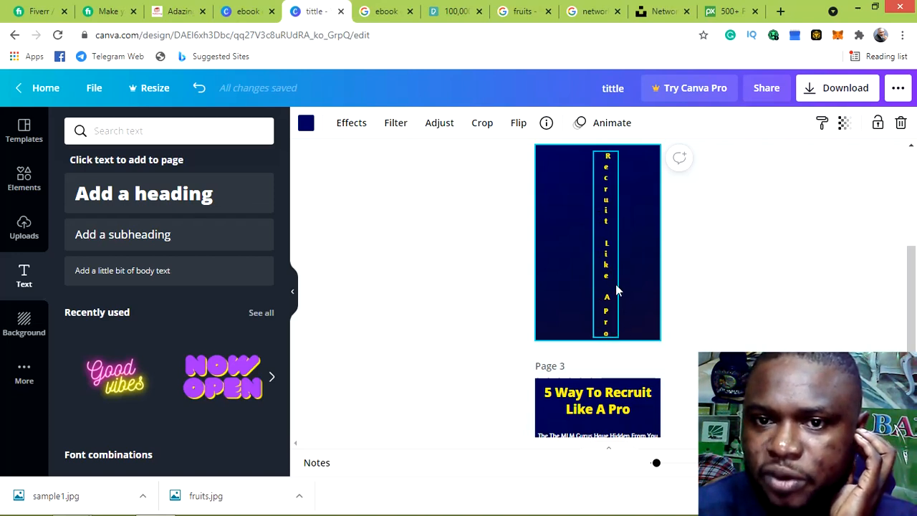
Change the vertical title's font to Open Sans, then to Open Sans Extra Bold
left_click(606, 211)
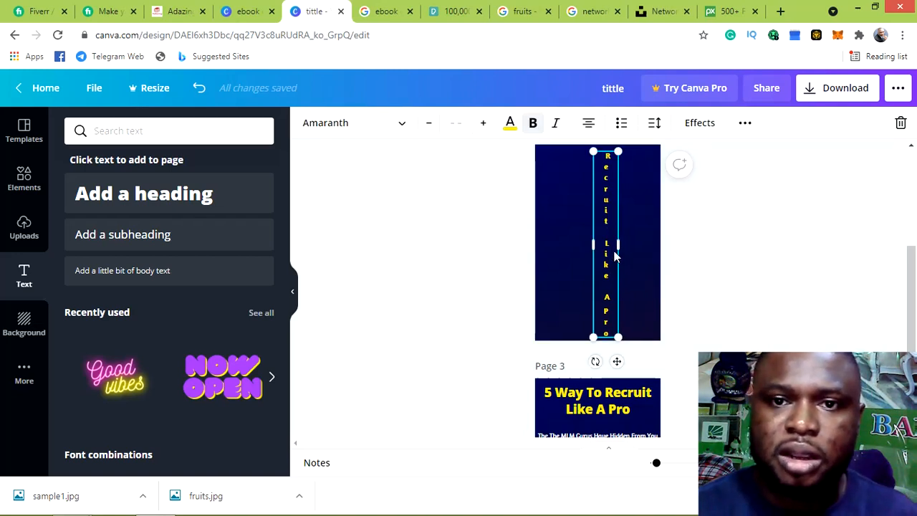
left_click(402, 126)
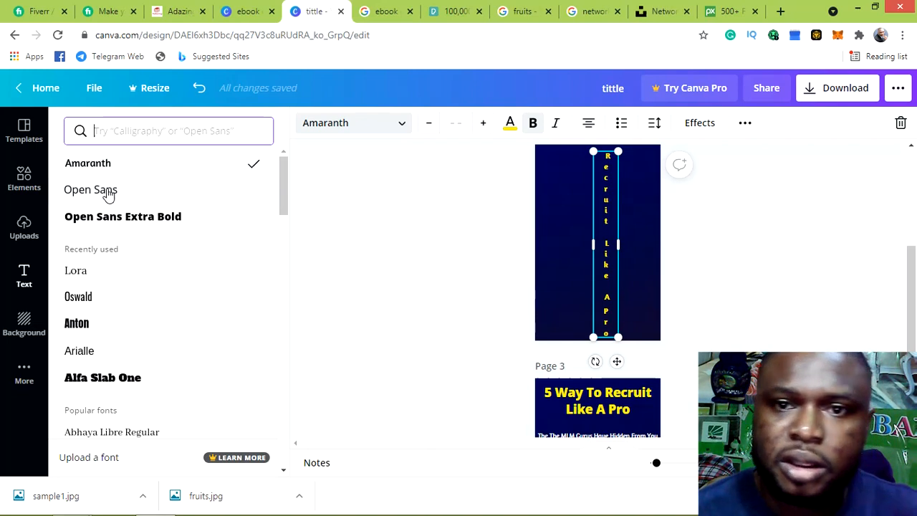
left_click(107, 192)
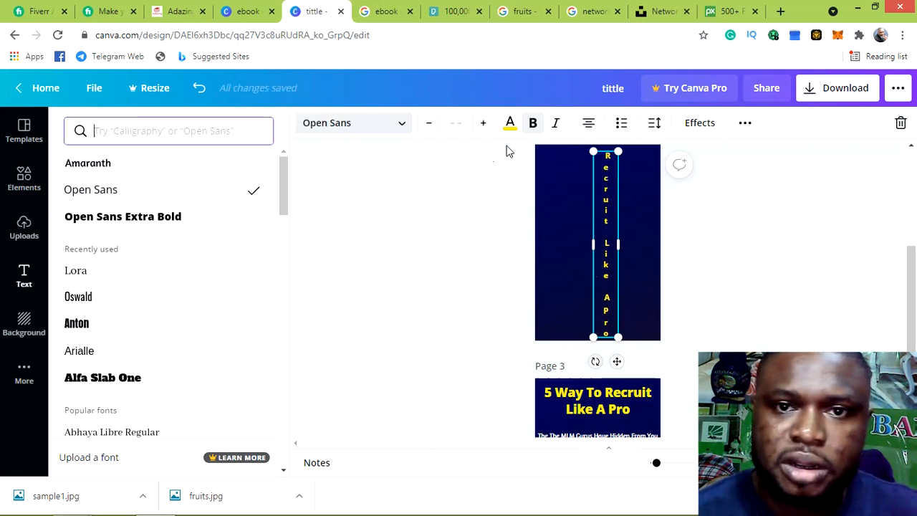
left_click(537, 132)
left_click(537, 128)
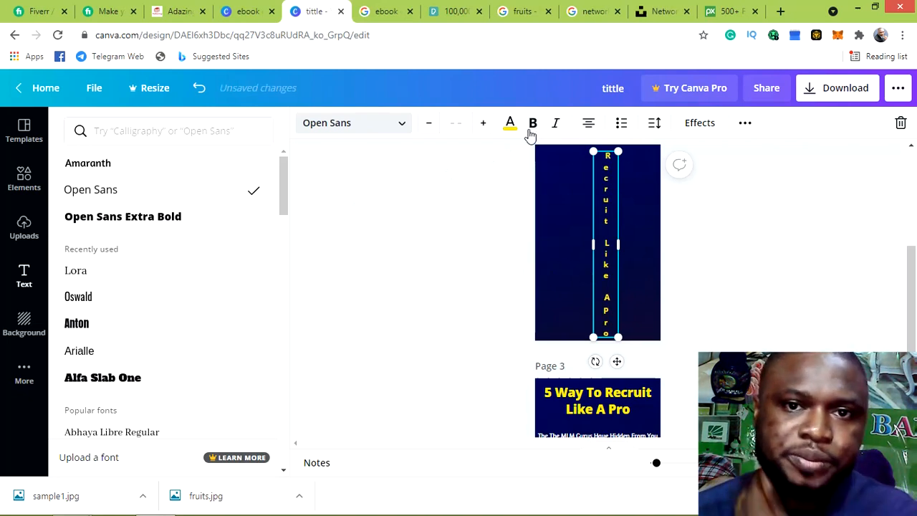
left_click(398, 132)
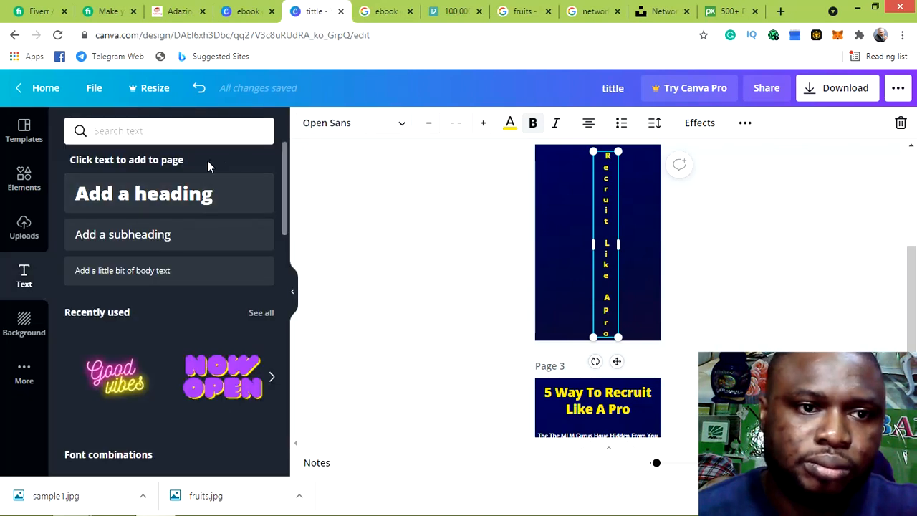
left_click(402, 126)
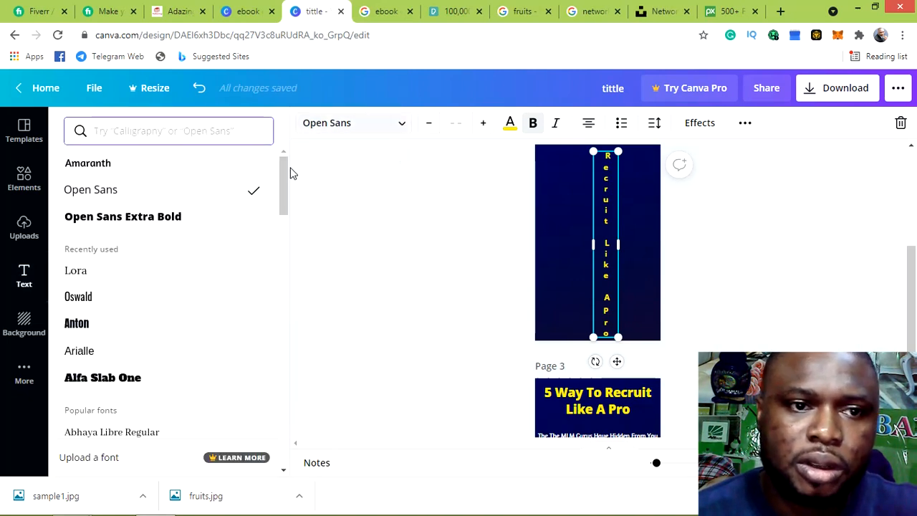
left_click(147, 223)
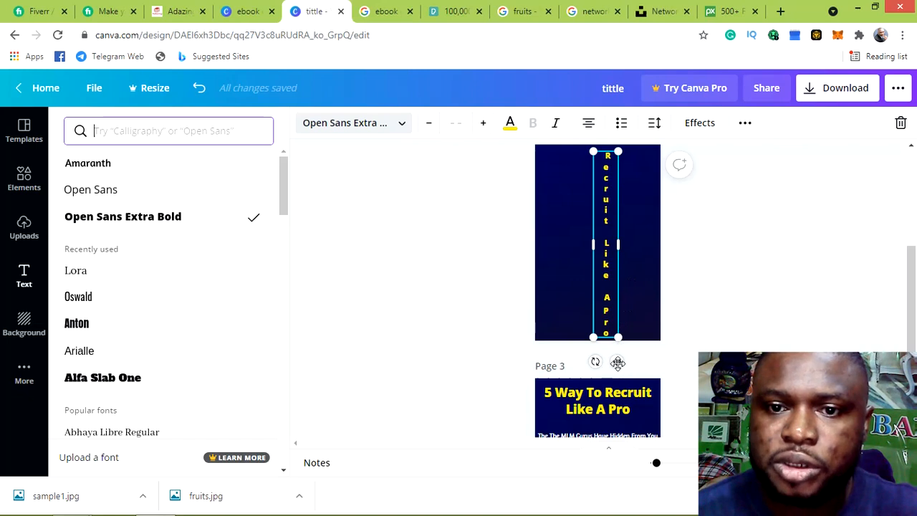
Nudge the title box slightly left to centre it on page 2
left_click_drag(616, 362, 610, 360)
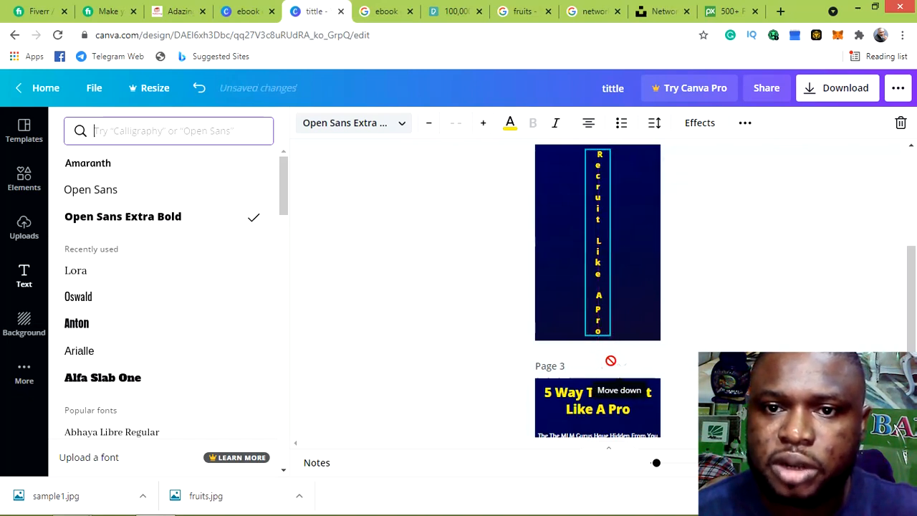
left_click(679, 292)
left_click(671, 285)
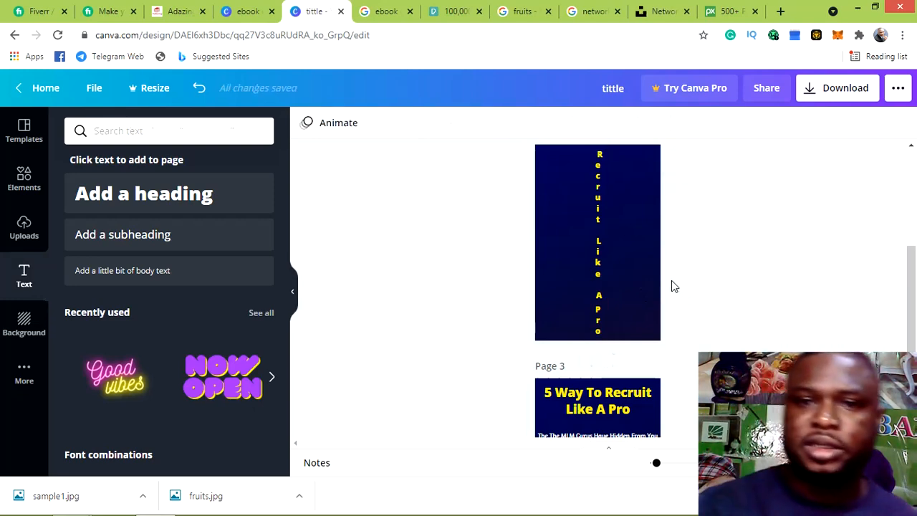
Download only page 2 of the design as a PNG file
scroll(665, 325, "down", 3)
scroll(653, 269, "up", 3)
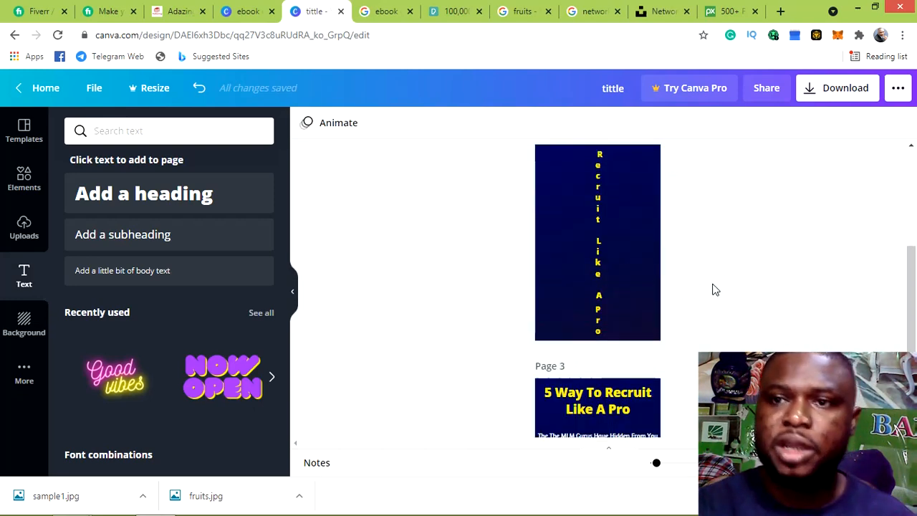
left_click(841, 96)
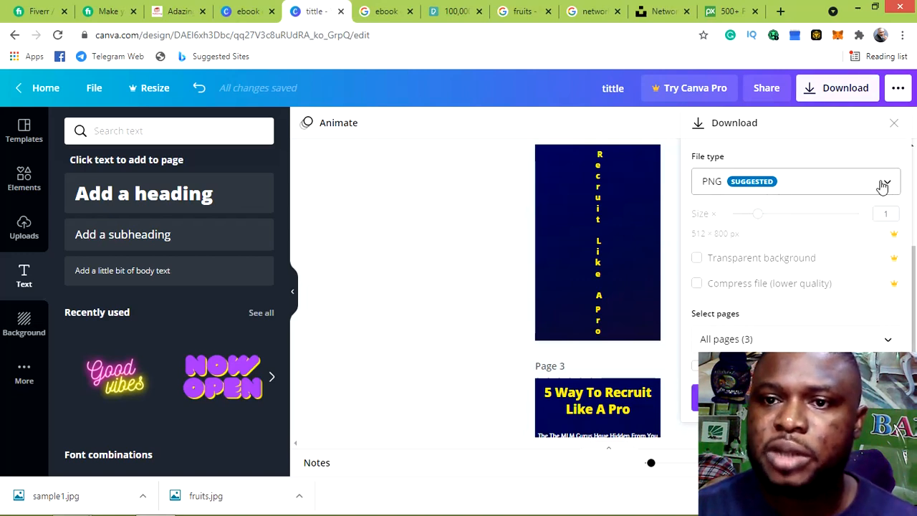
left_click(858, 190)
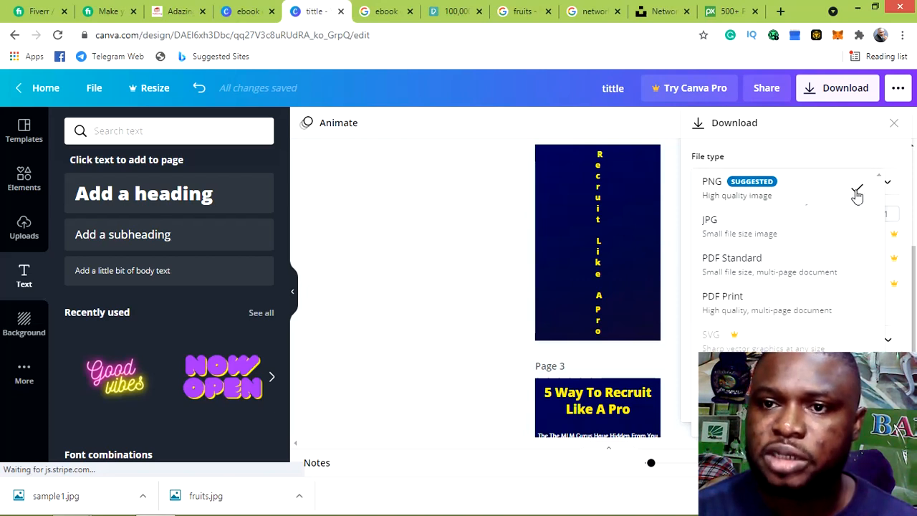
left_click(823, 189)
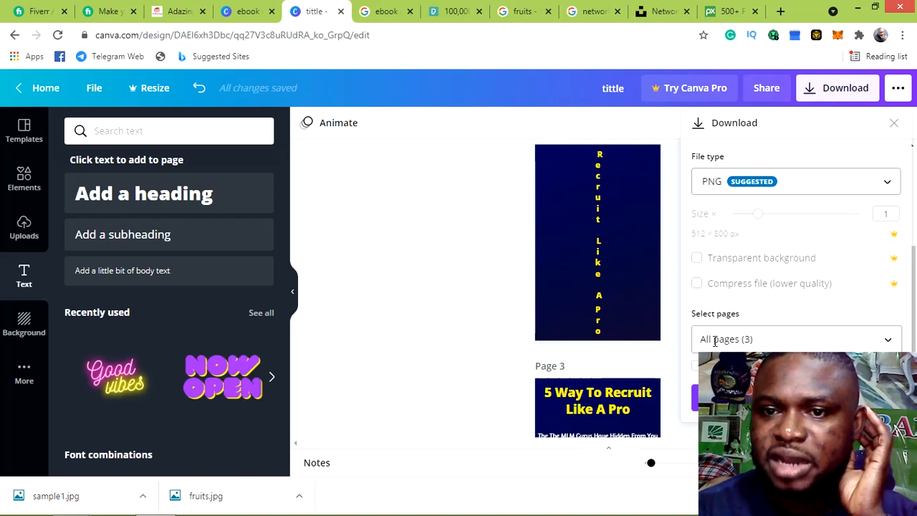
scroll(619, 215, "up", 3)
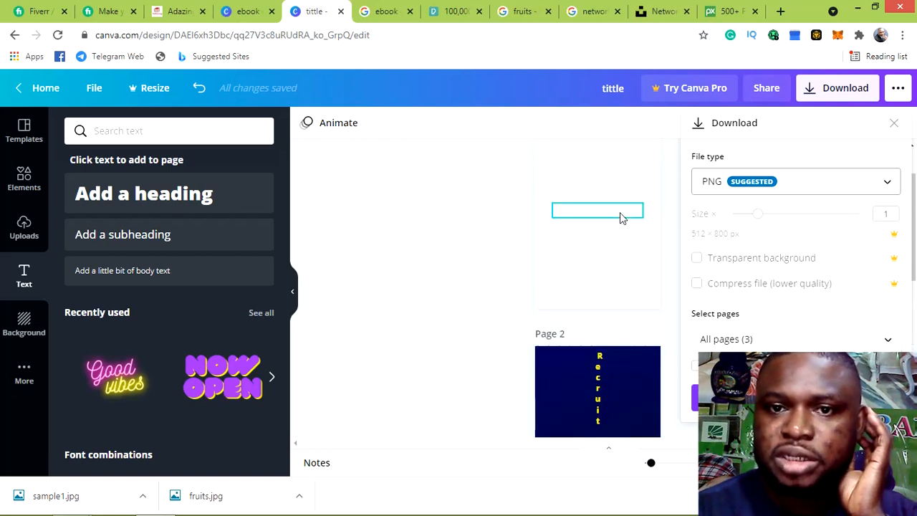
scroll(620, 247, "down", 5)
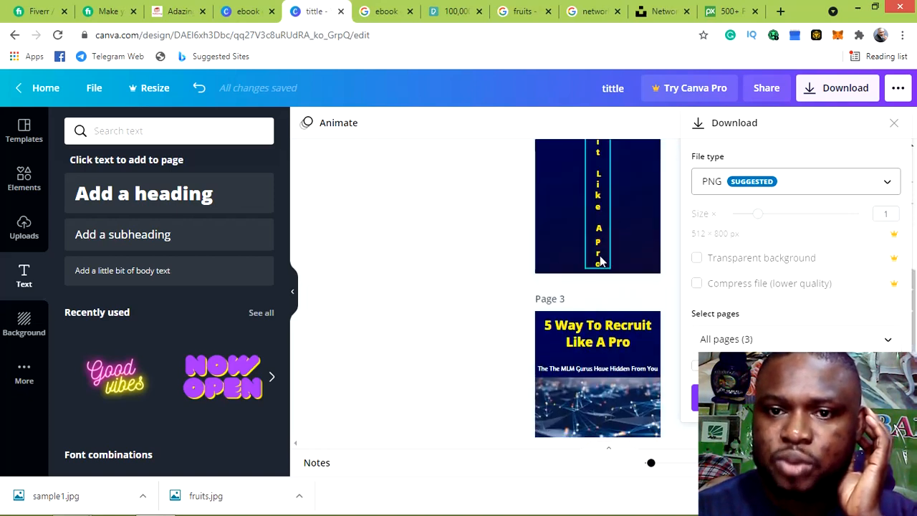
scroll(605, 286, "down", 2)
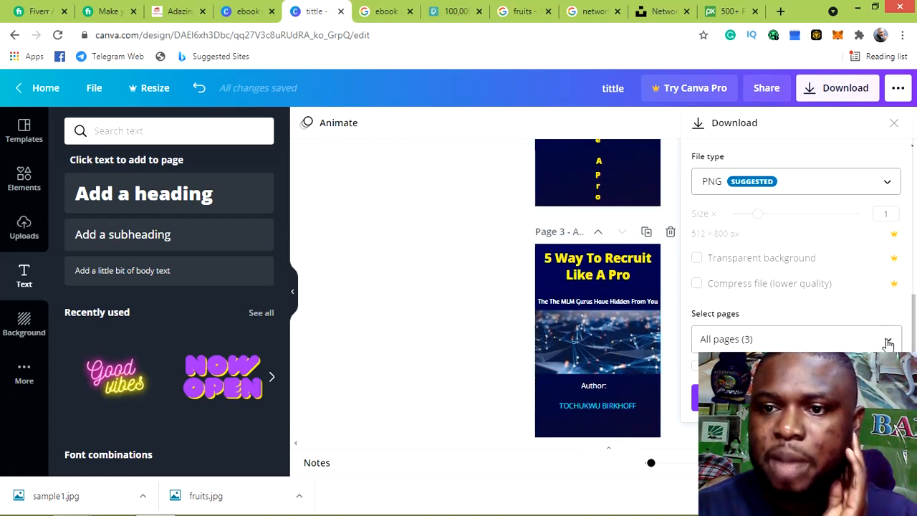
left_click(888, 343)
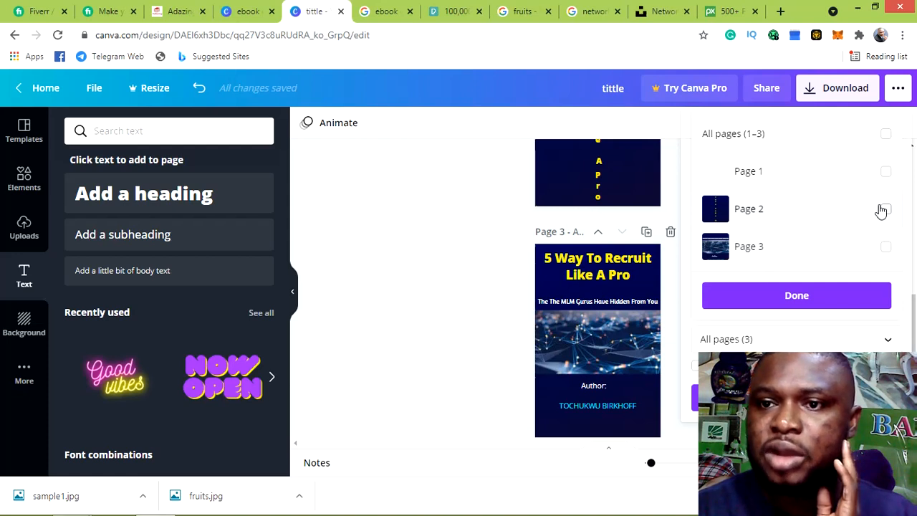
left_click(885, 212)
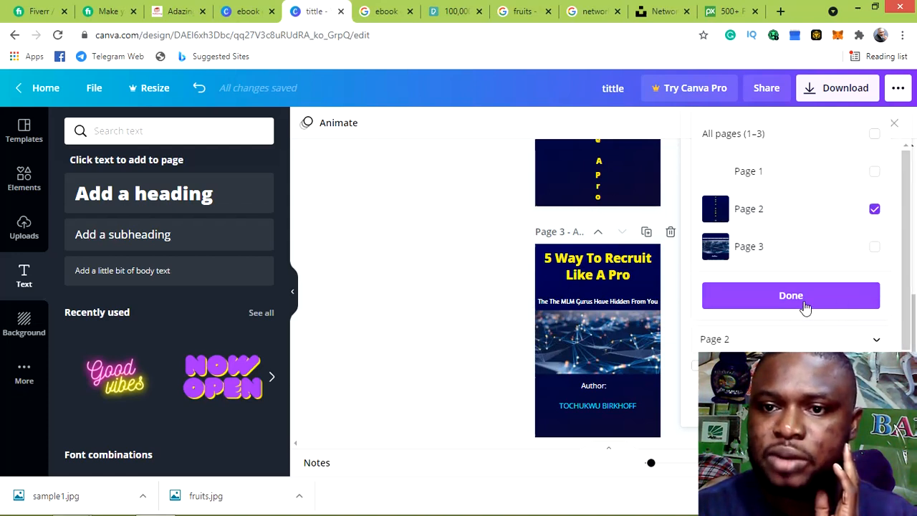
left_click(805, 304)
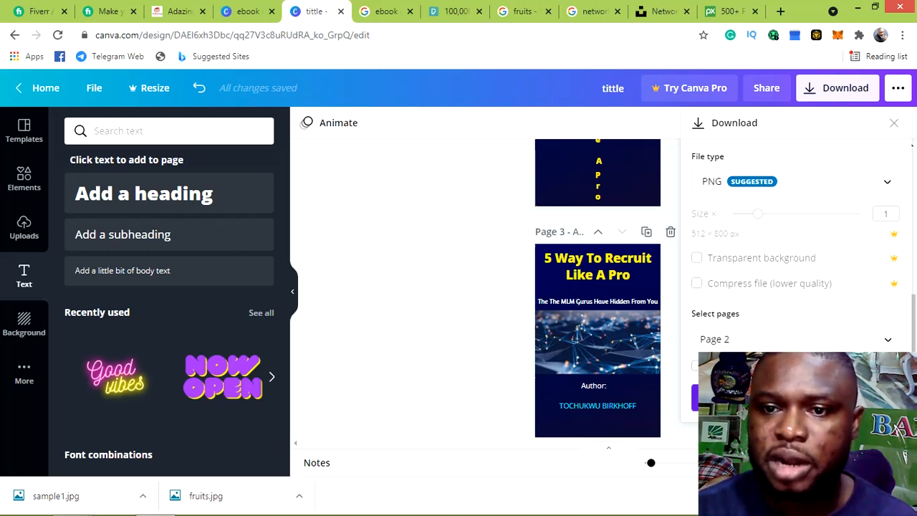
left_click(796, 398)
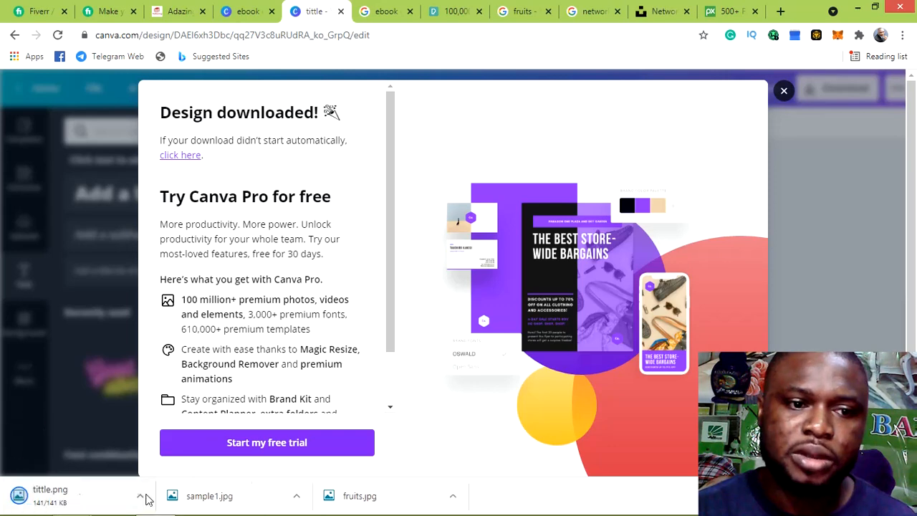
Dismiss the download notice and leave the full-screen tittle.png for Chrome on the desktop
left_click(784, 92)
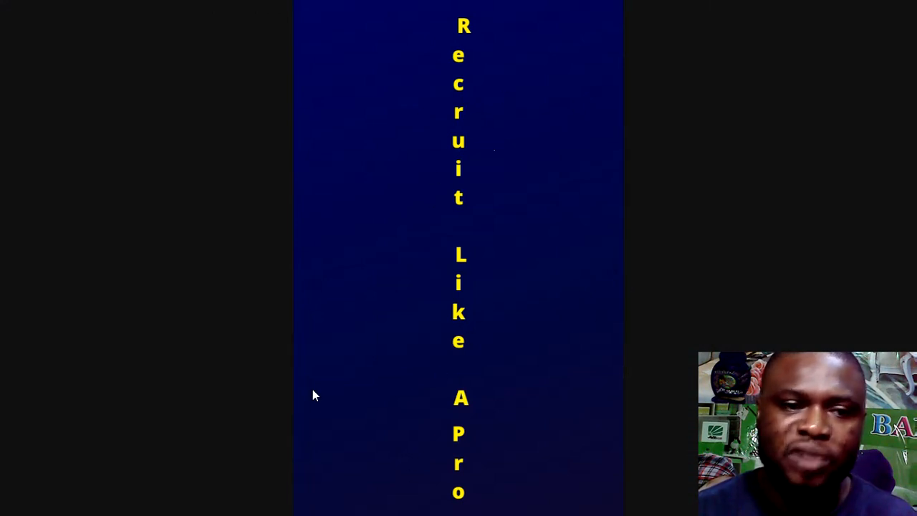
left_click(8, 501)
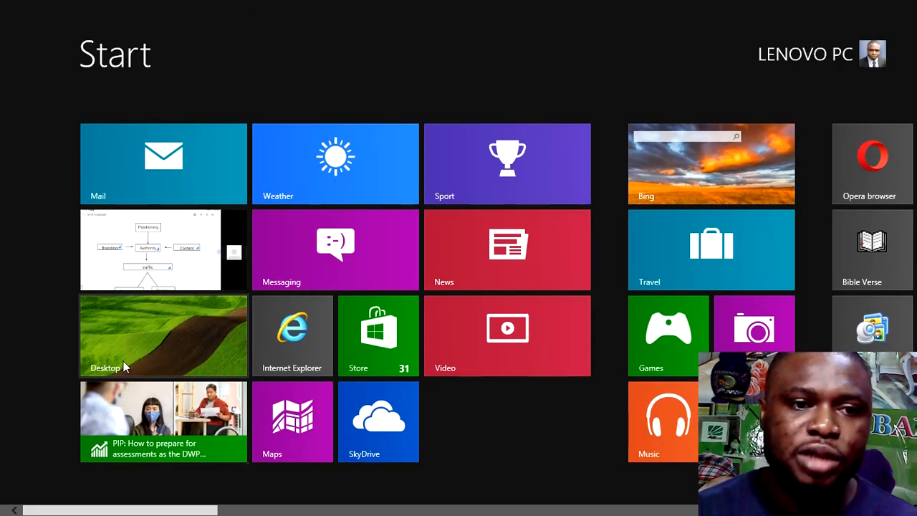
left_click(135, 345)
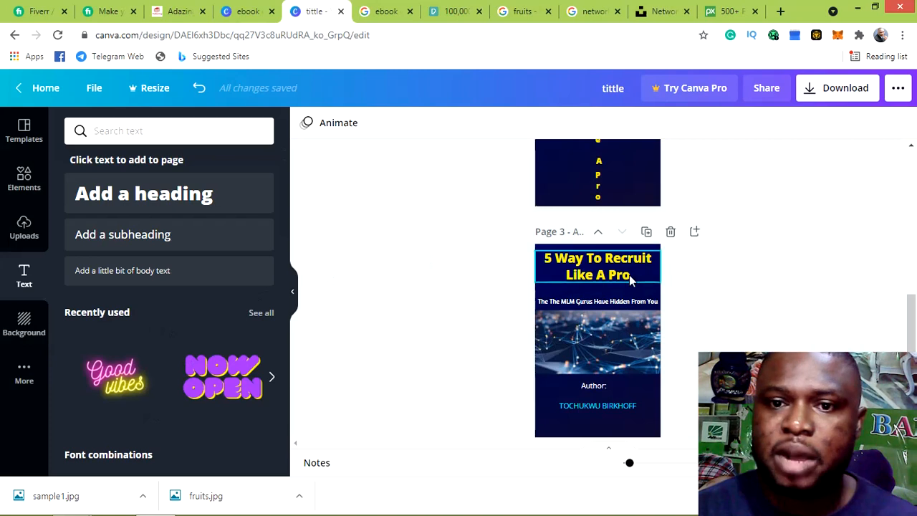
Download only page 3, the full ebook cover, as a PNG
left_click(851, 93)
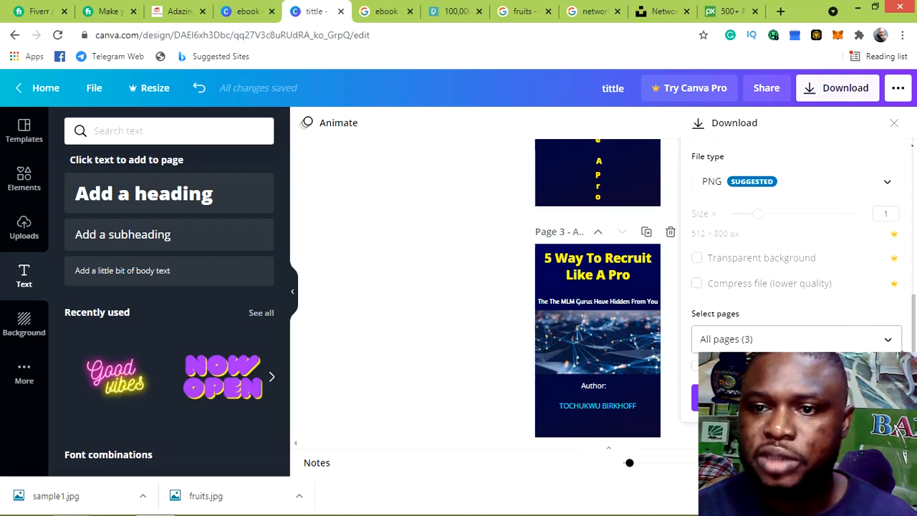
left_click(888, 341)
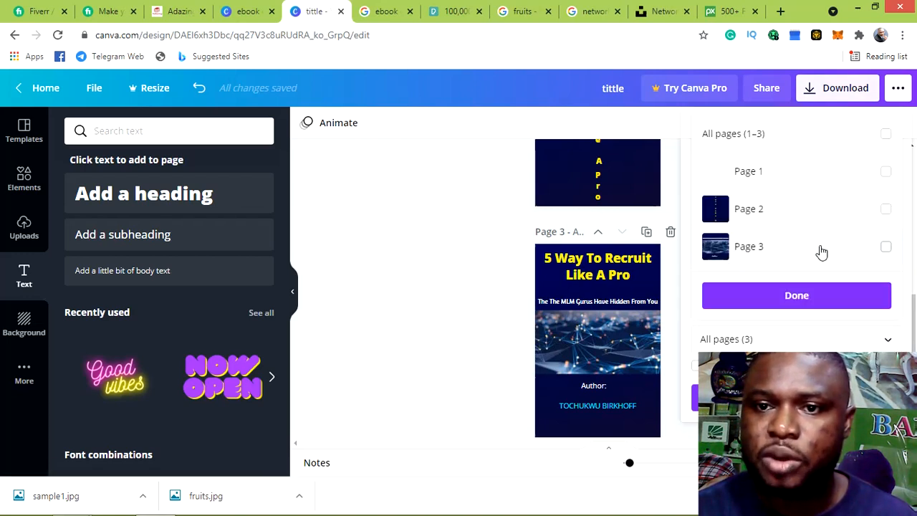
left_click(886, 248)
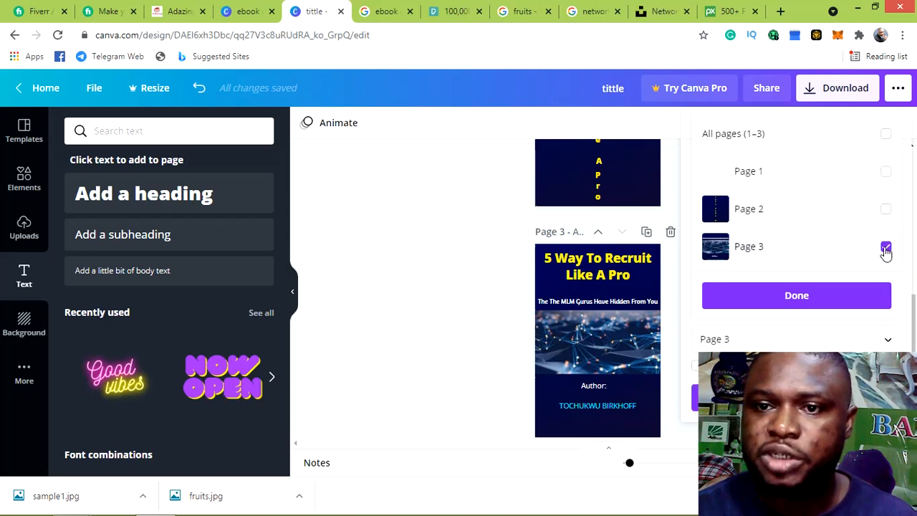
left_click(821, 300)
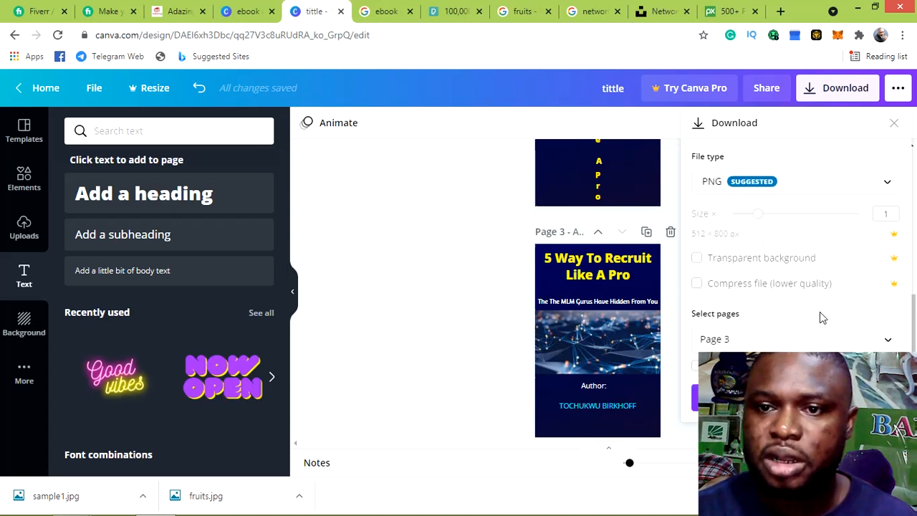
left_click(796, 397)
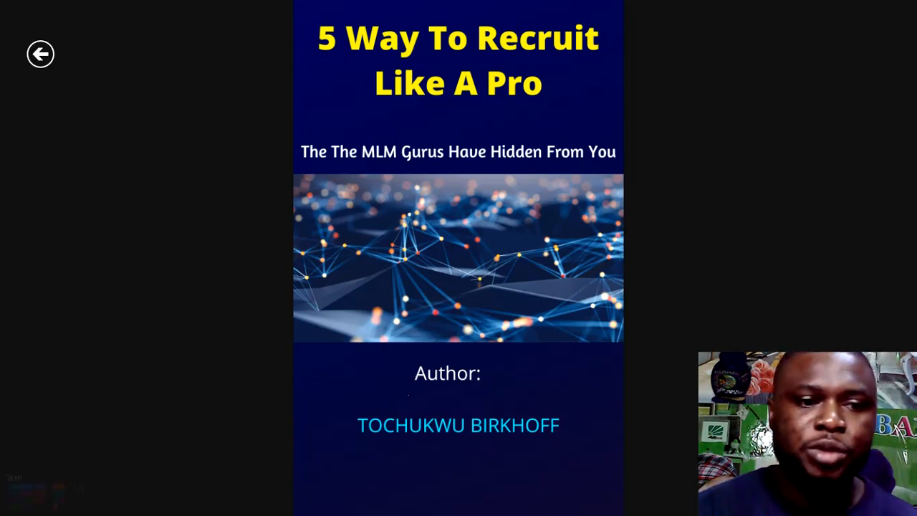
Exit Windows Photos back to Chrome and switch to the Fiverr 'Make y…' gig tab
left_click(9, 510)
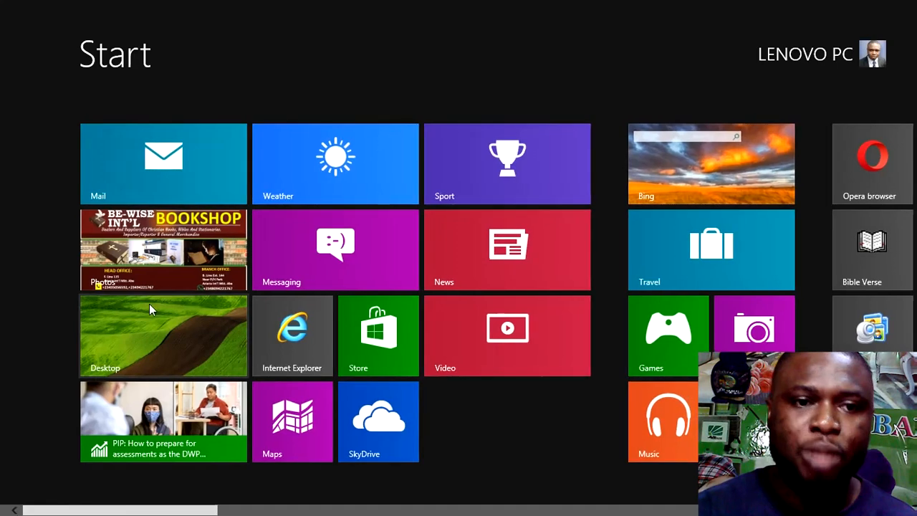
left_click(150, 323)
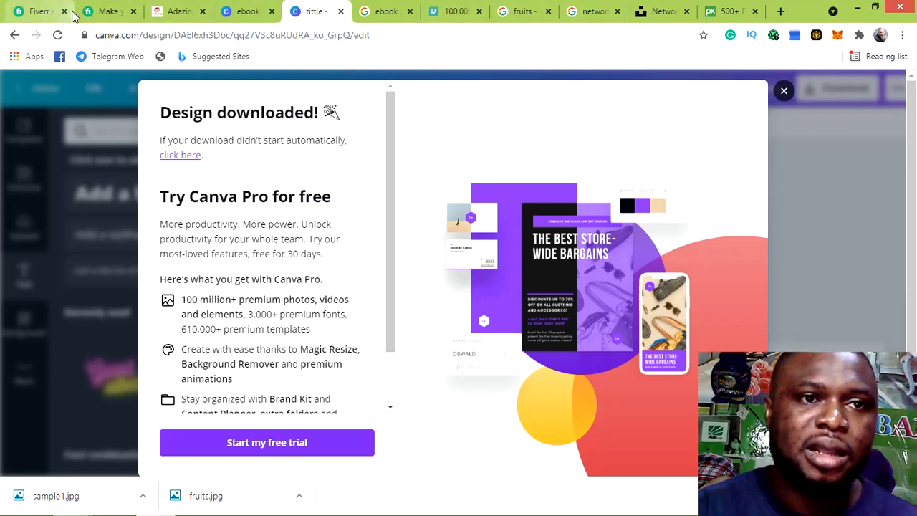
left_click(103, 13)
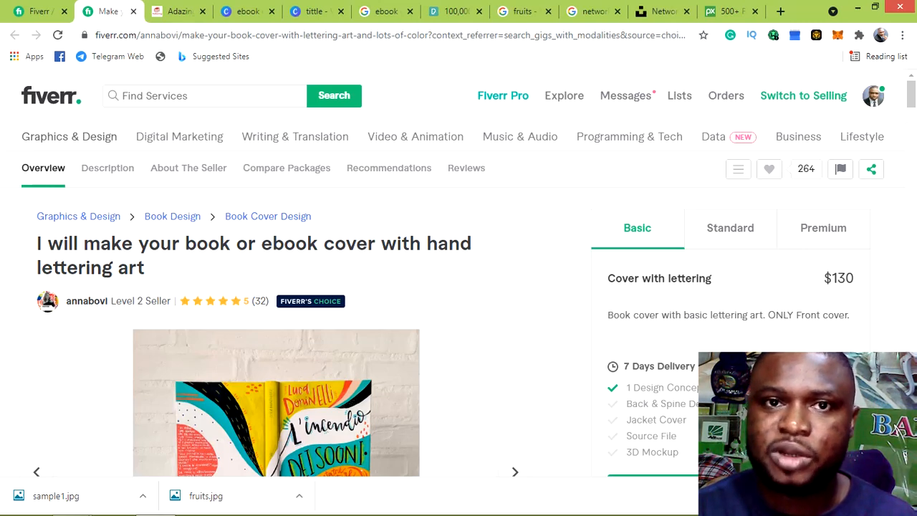
Dismiss Canva's Design downloaded message, then view the Fiverr gig's $150 Standard package
left_click(315, 12)
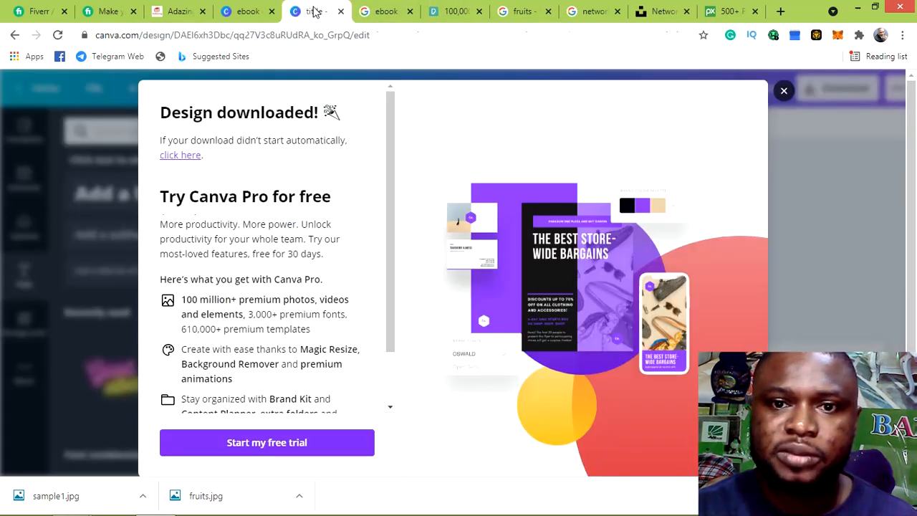
left_click(784, 91)
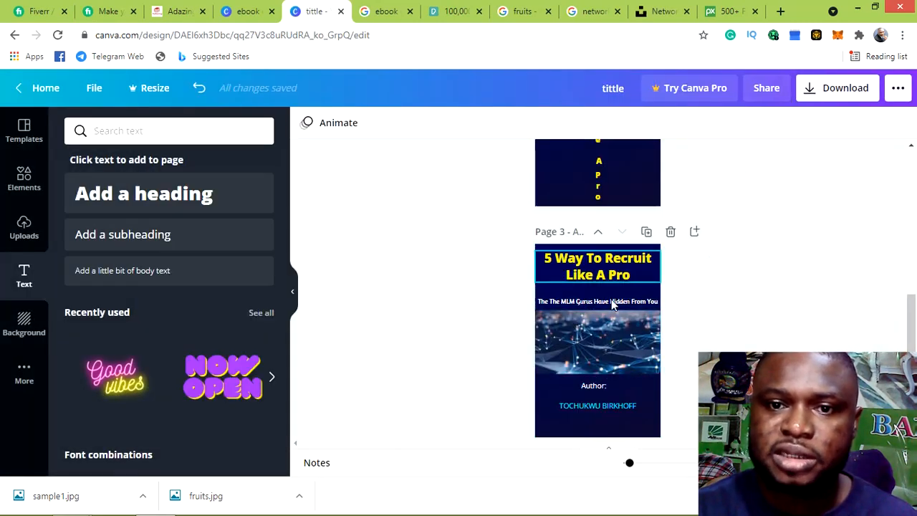
left_click(107, 12)
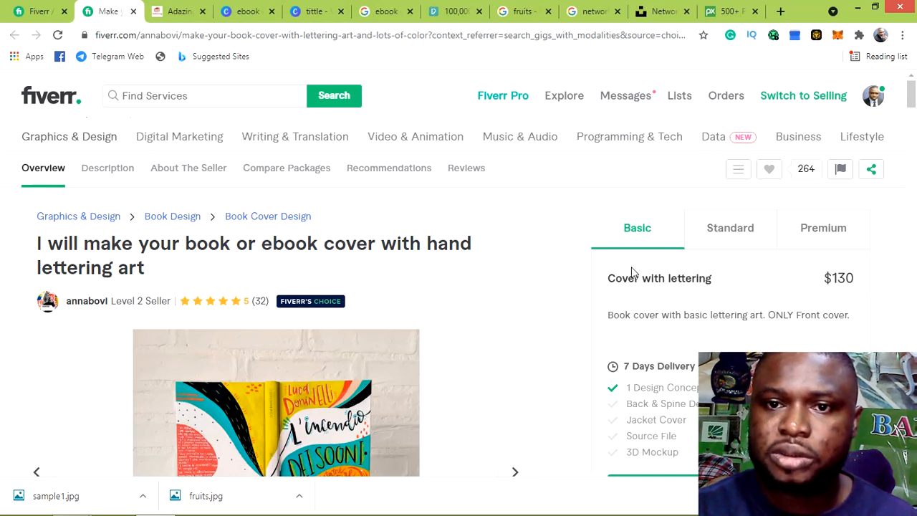
left_click(720, 237)
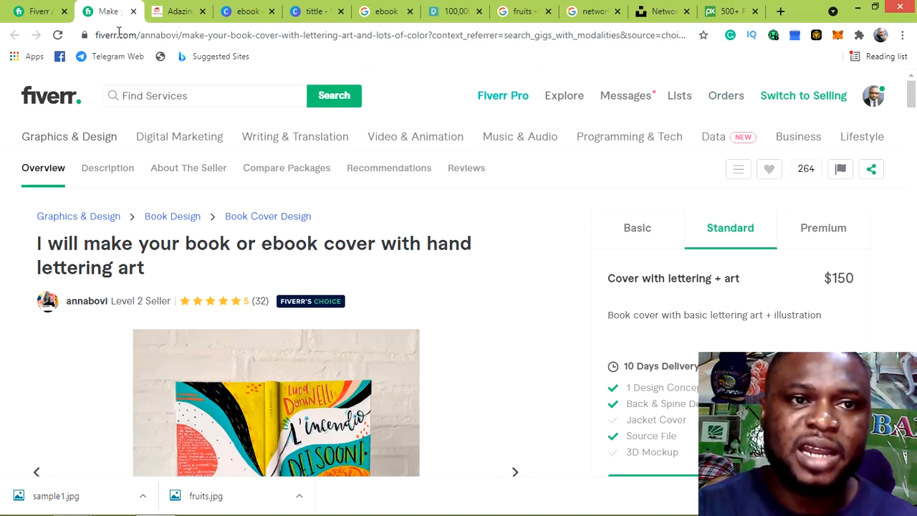
In the Canva 'tittle' design, review the Download file types, keep PNG, and close the panel
left_click(319, 16)
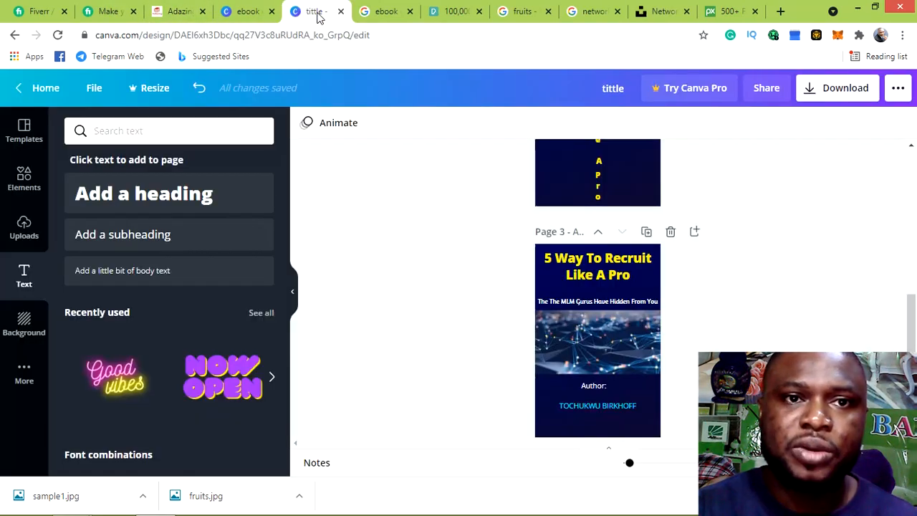
scroll(822, 217, "up", 1)
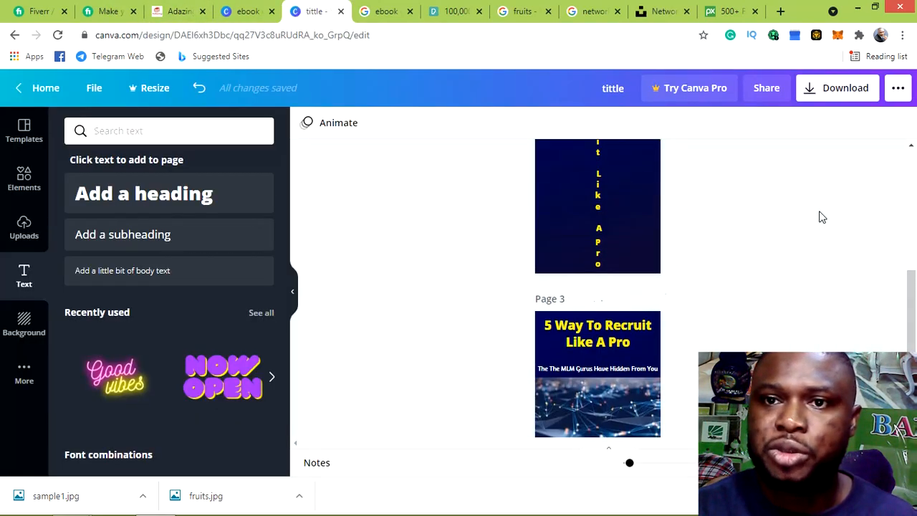
left_click(838, 97)
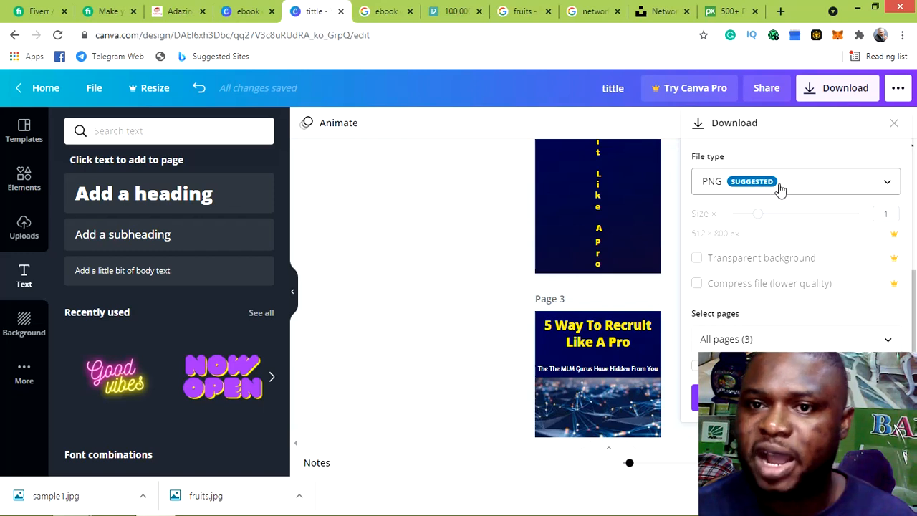
left_click(889, 185)
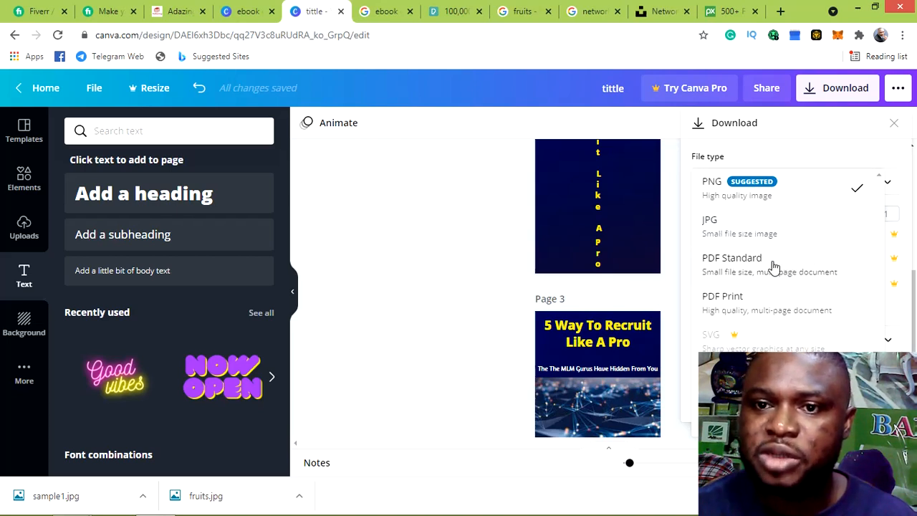
left_click(831, 96)
left_click(893, 127)
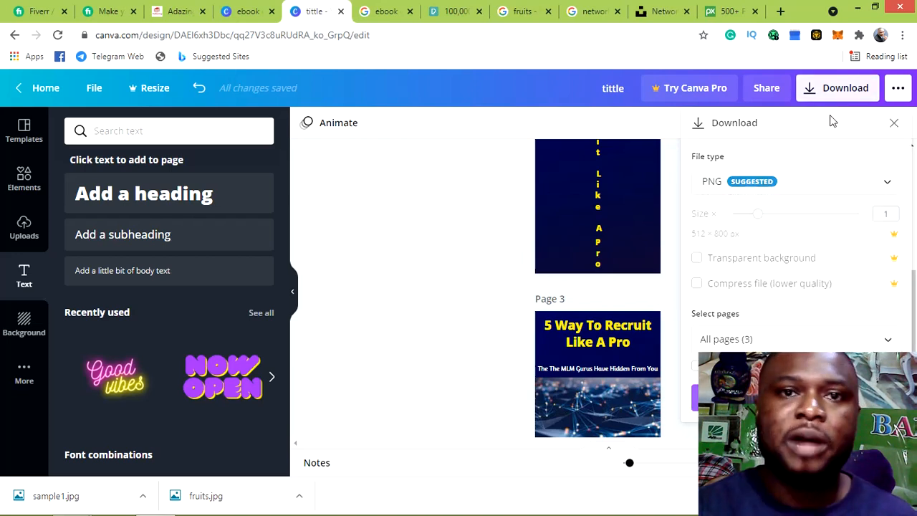
left_click(115, 11)
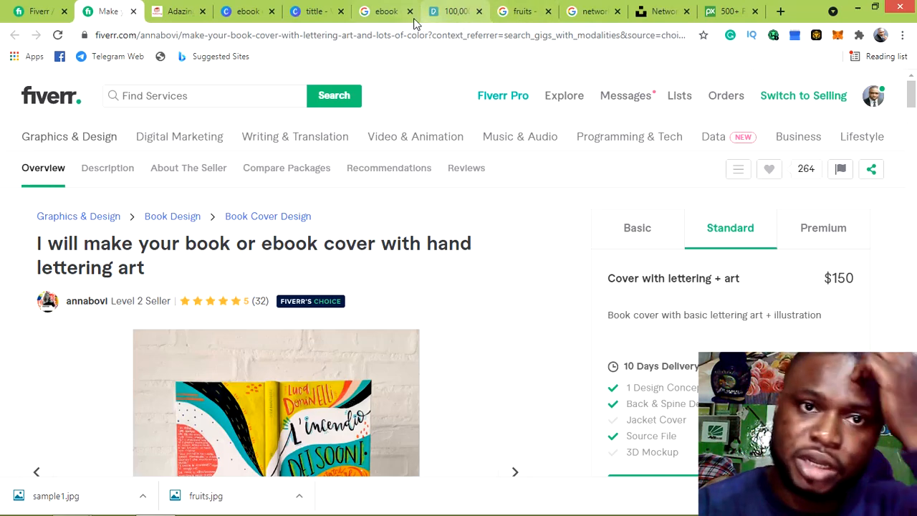
left_click(309, 12)
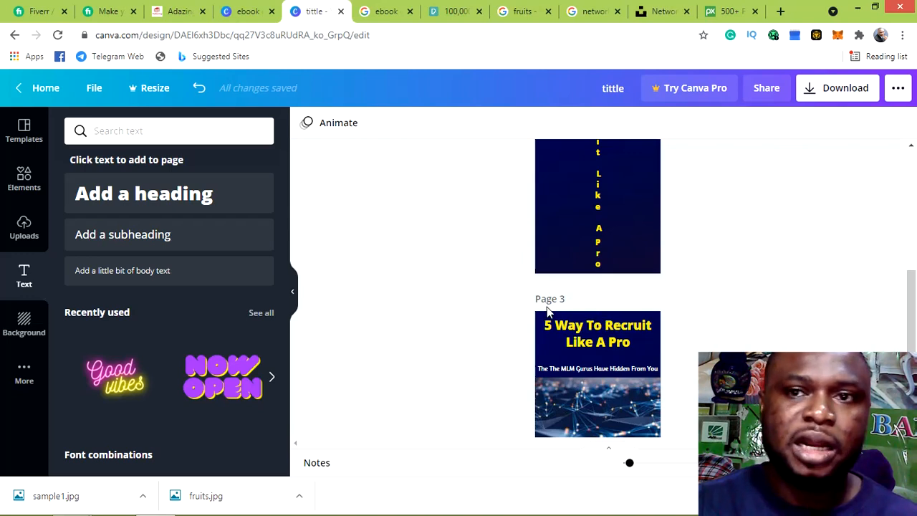
Minimize Chrome and browse Computer > Local Disk (C:) > Users > LENOVO PC > Downloads
left_click(780, 11)
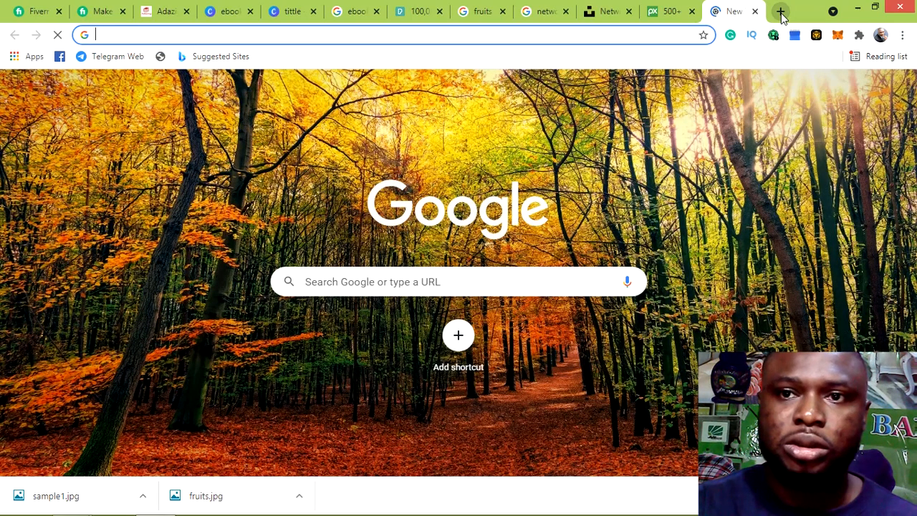
left_click(852, 13)
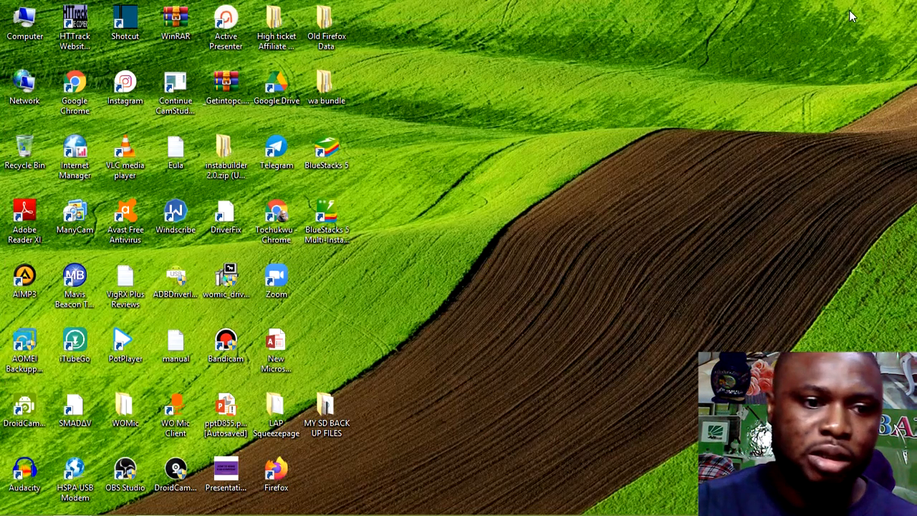
double_click(24, 24)
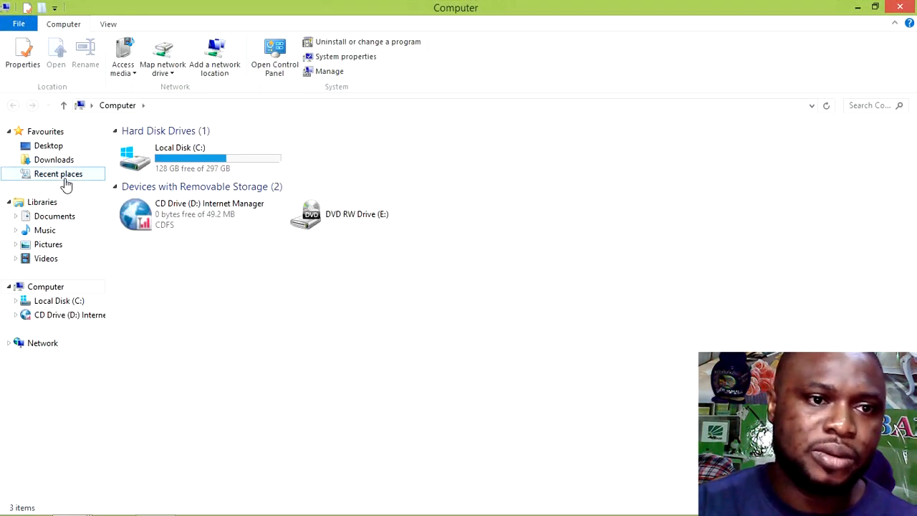
left_click(77, 301)
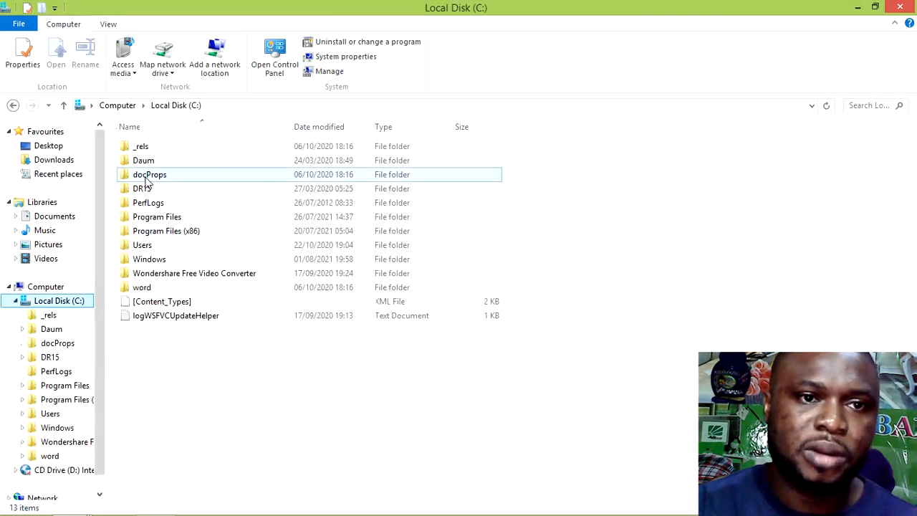
double_click(201, 245)
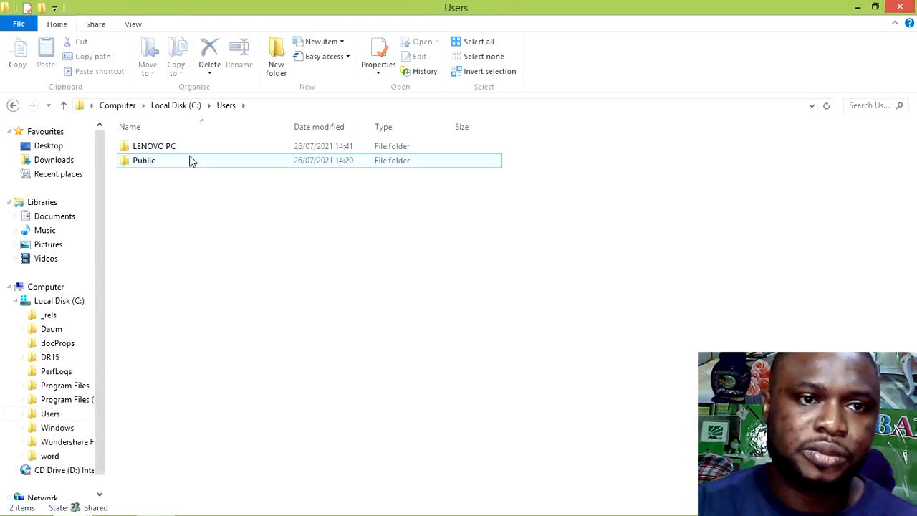
left_click(189, 149)
double_click(190, 149)
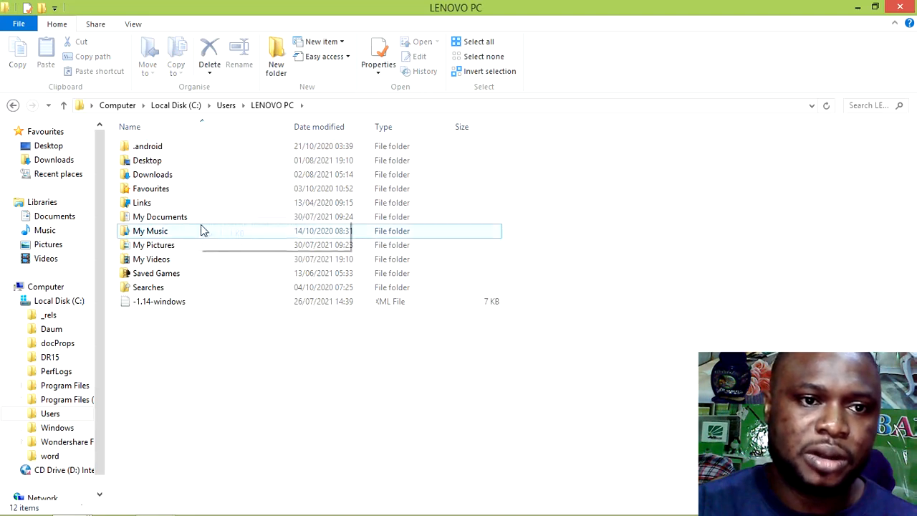
double_click(200, 175)
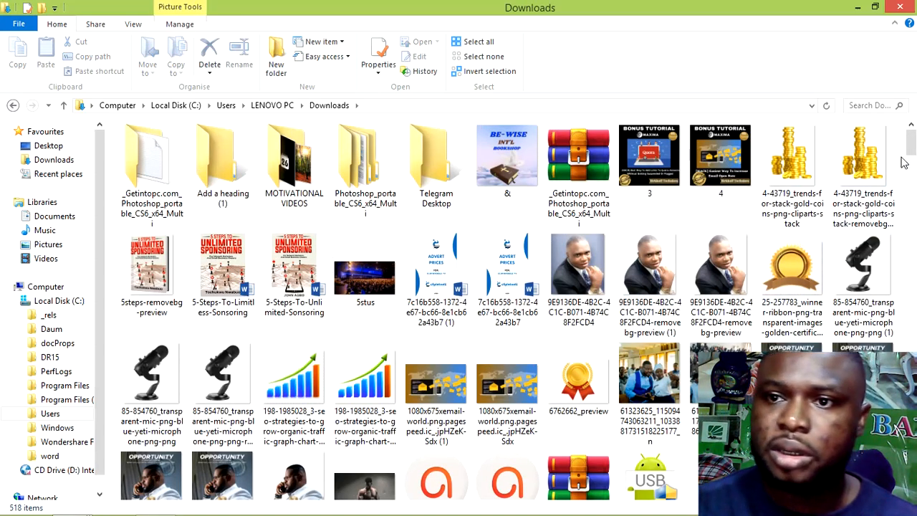
Scroll Downloads to the tittle image and open it with Paint
left_click_drag(911, 147, 912, 203)
left_click_drag(912, 219, 913, 434)
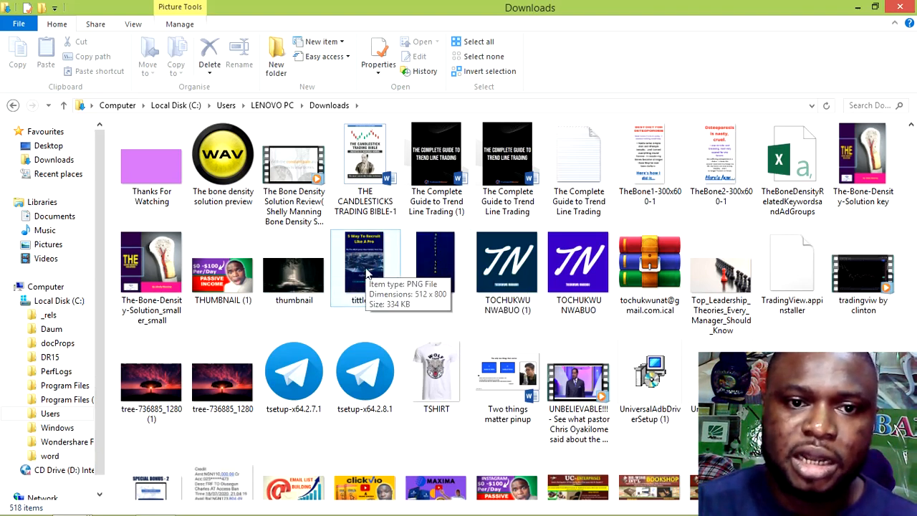
right_click(444, 271)
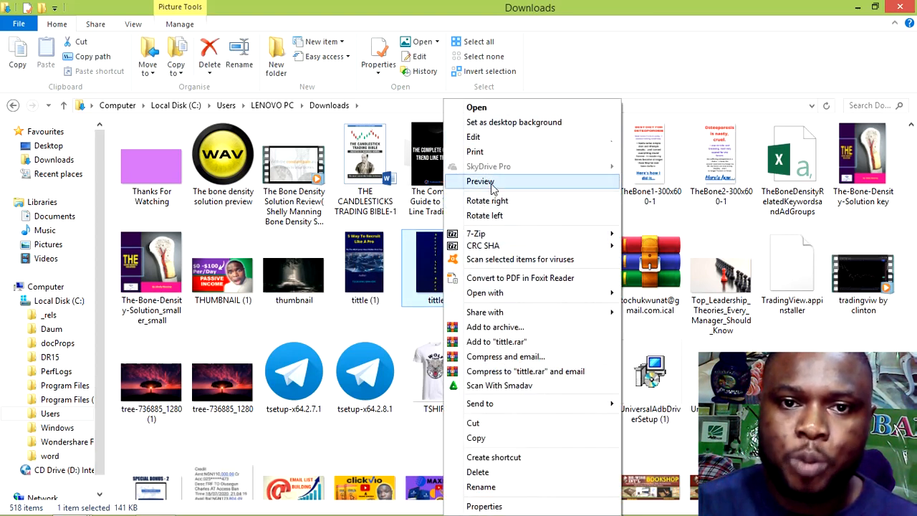
mouse_move(495, 295)
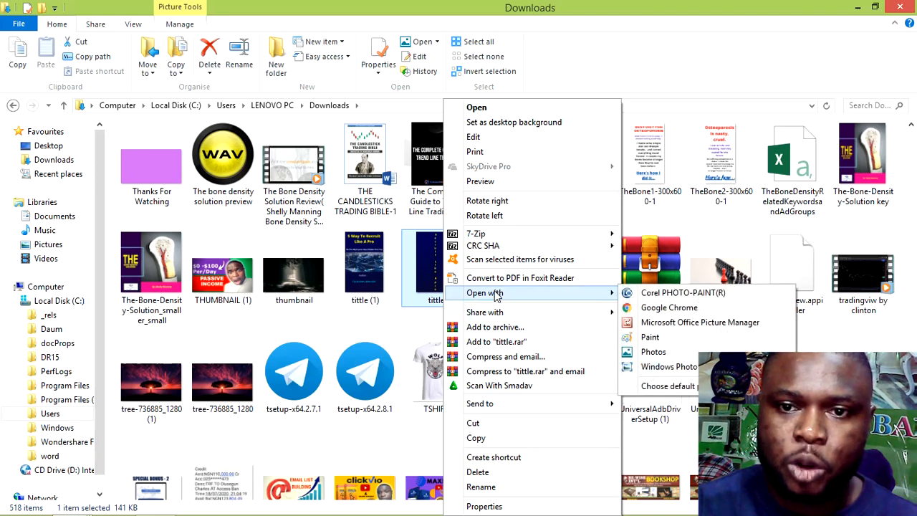
left_click(660, 339)
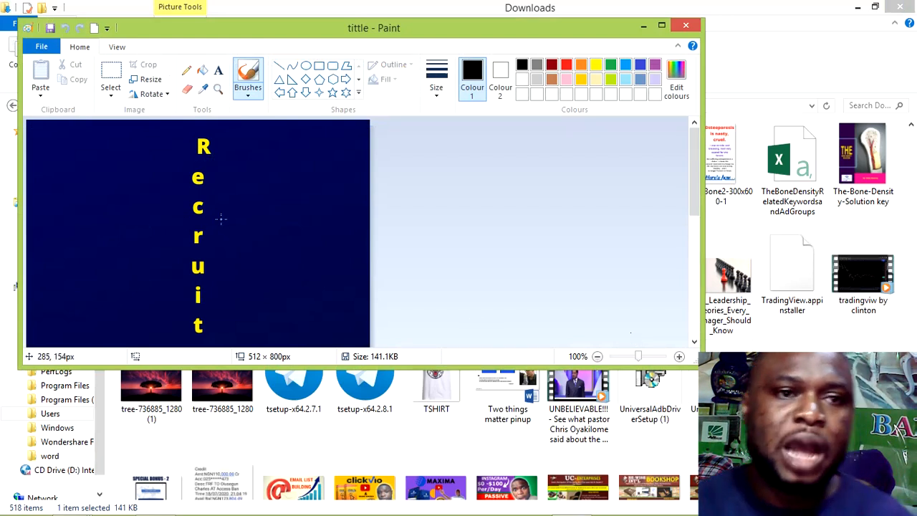
Maximize Paint, zoom out to the whole 512 × 800 cover, and try Select all then deselect
left_click(661, 25)
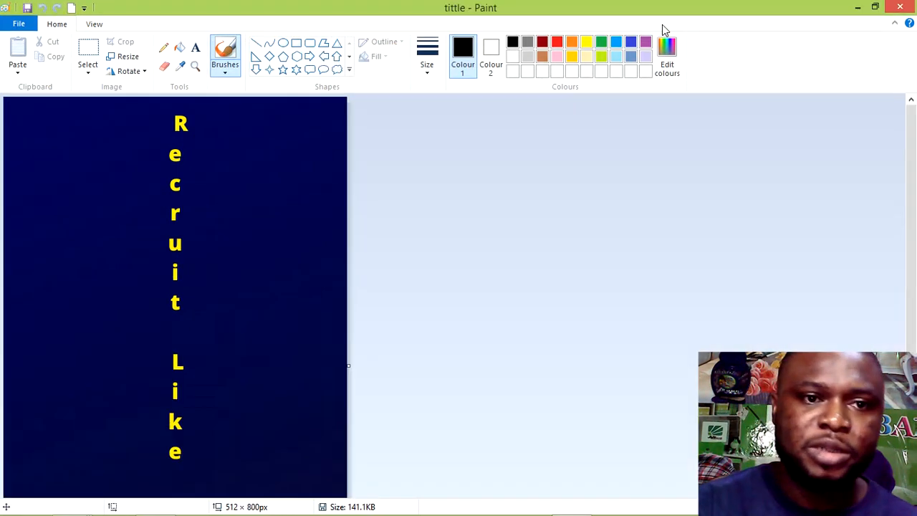
left_click(94, 25)
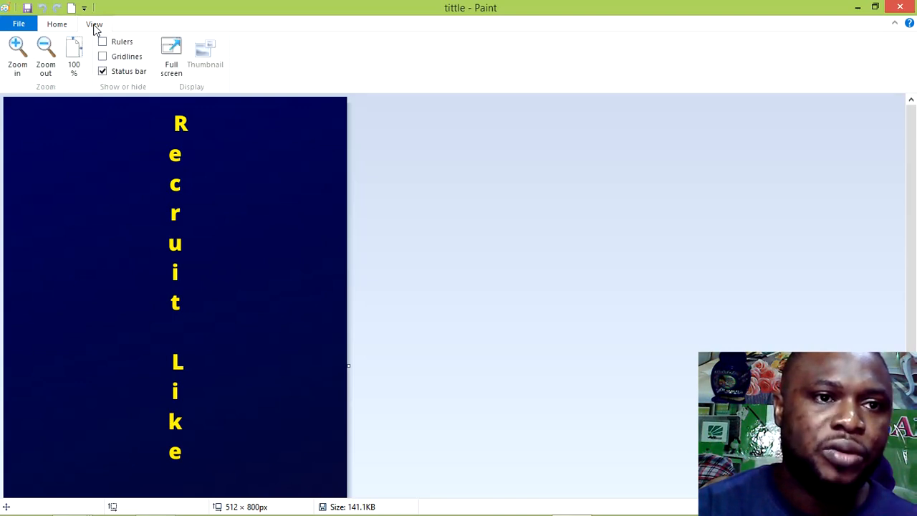
left_click(47, 66)
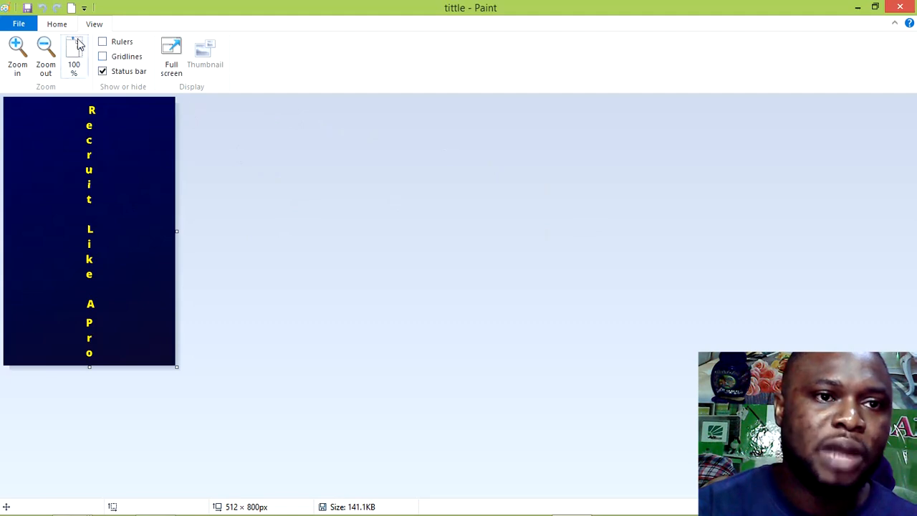
left_click(54, 24)
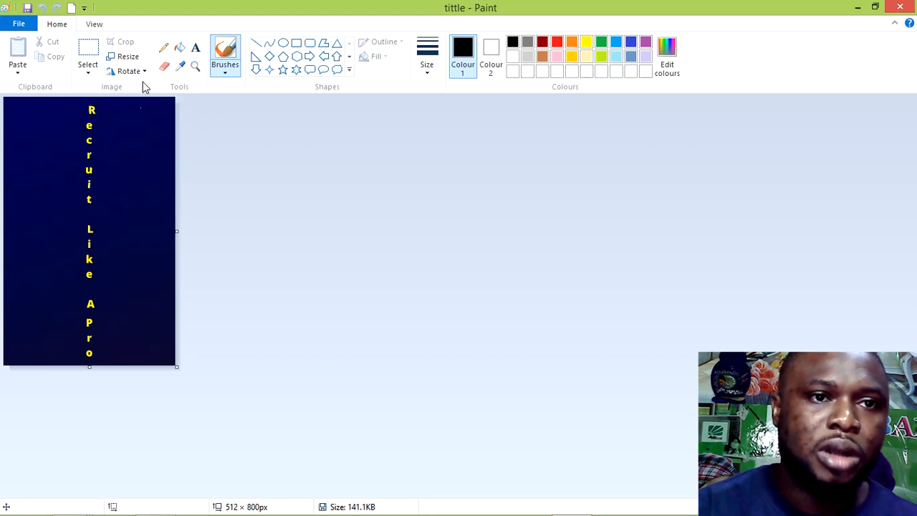
left_click(87, 75)
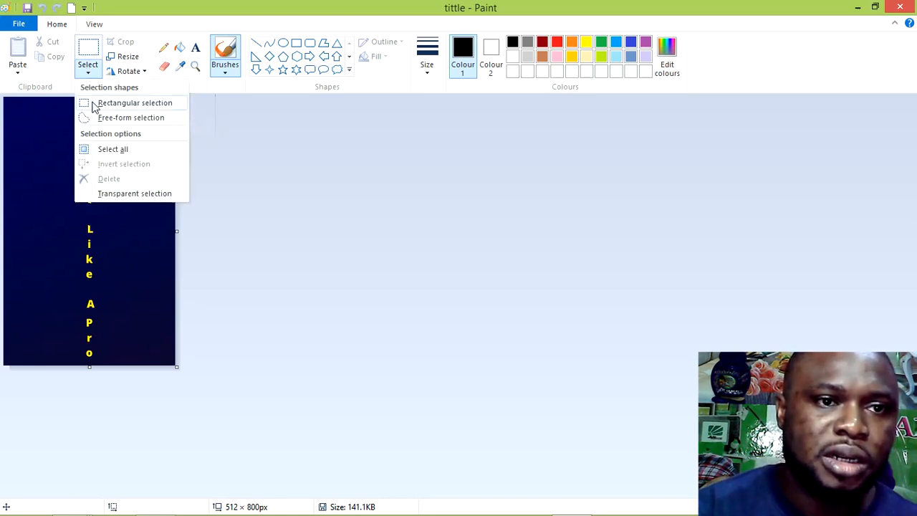
left_click(108, 149)
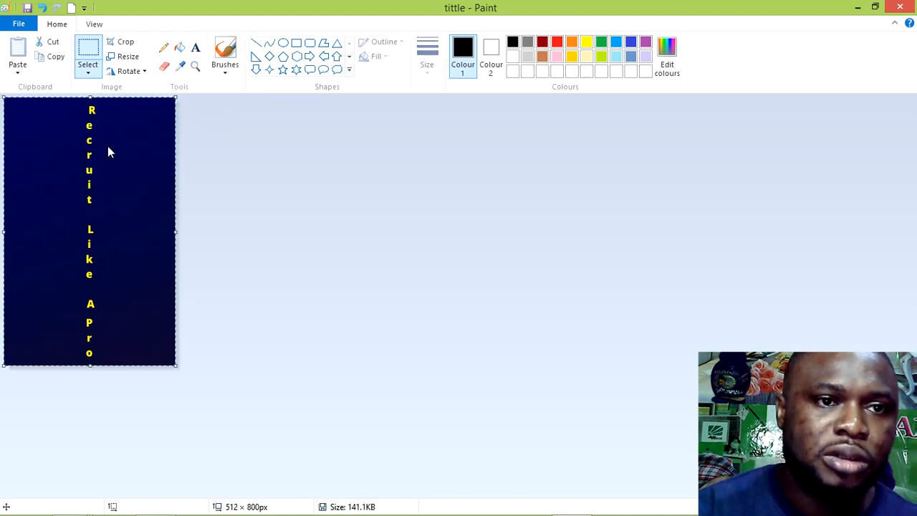
left_click(126, 43)
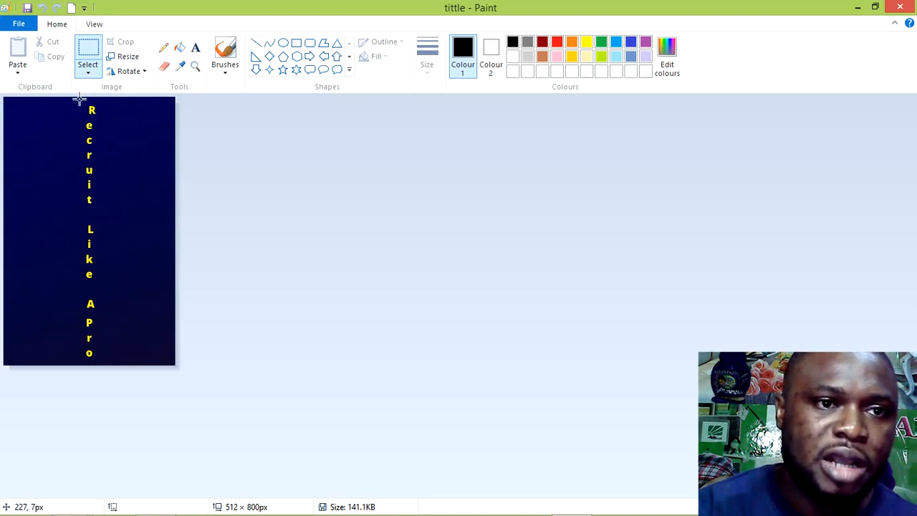
Box-select the vertical Recruit Like A Pro column and crop the image to it, 79 × 797 px
mouse_move(80, 99)
left_mouse_down()
mouse_move(106, 132)
mouse_move(103, 363)
left_mouse_up()
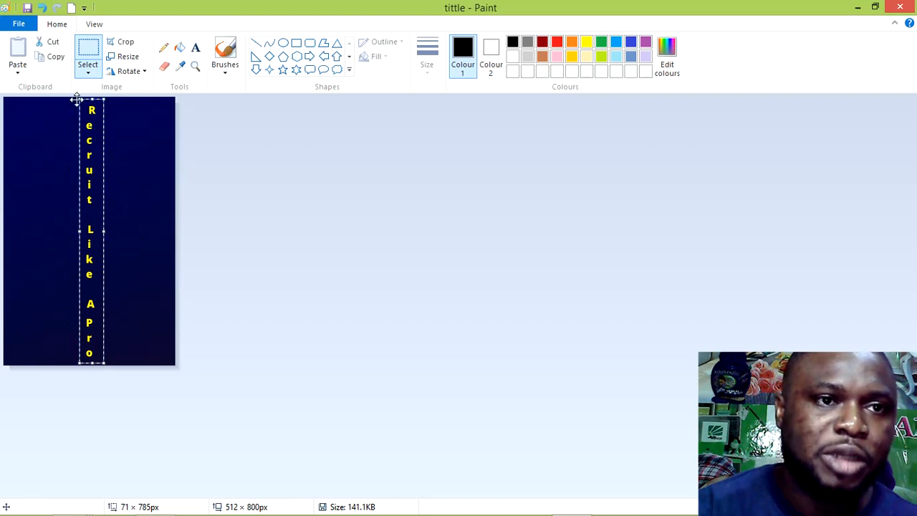
left_click(45, 9)
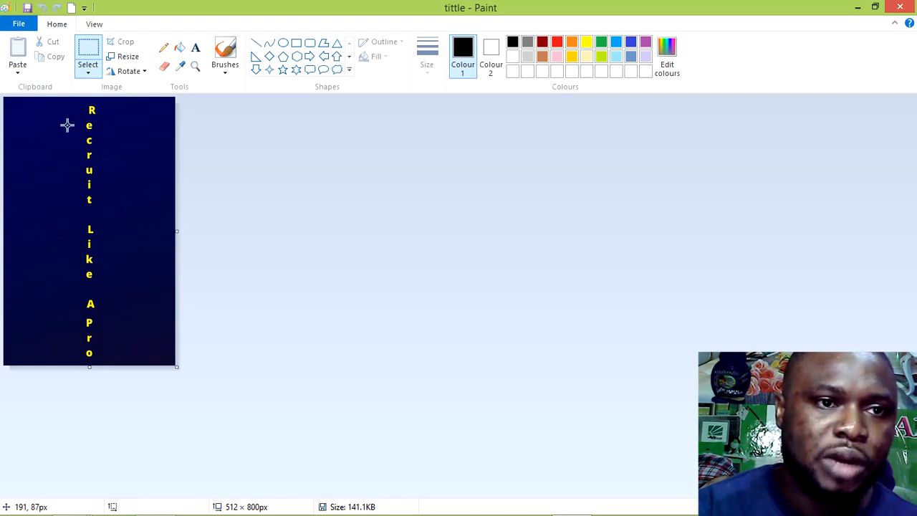
left_click(89, 75)
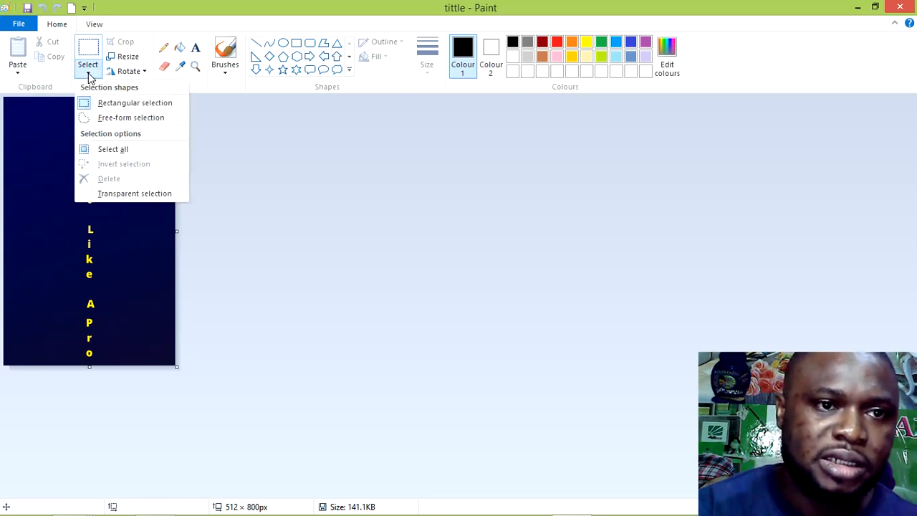
left_click(107, 151)
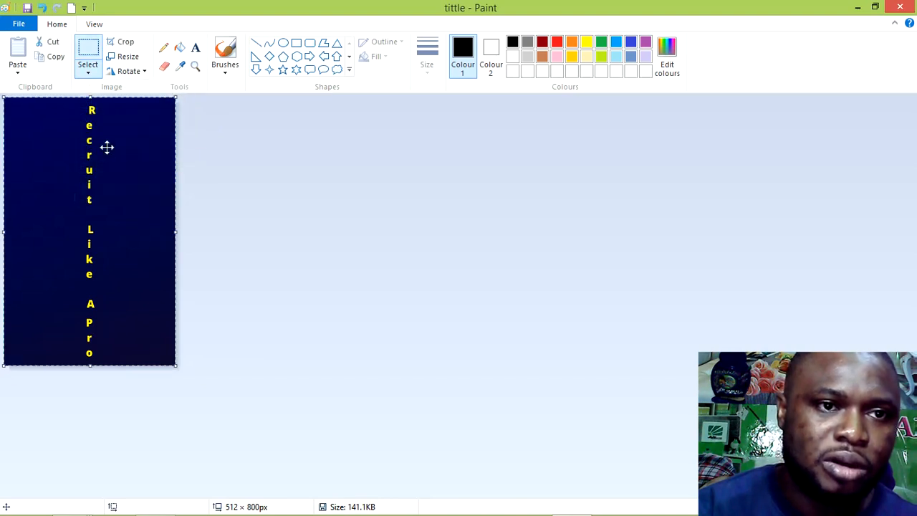
left_click(122, 44)
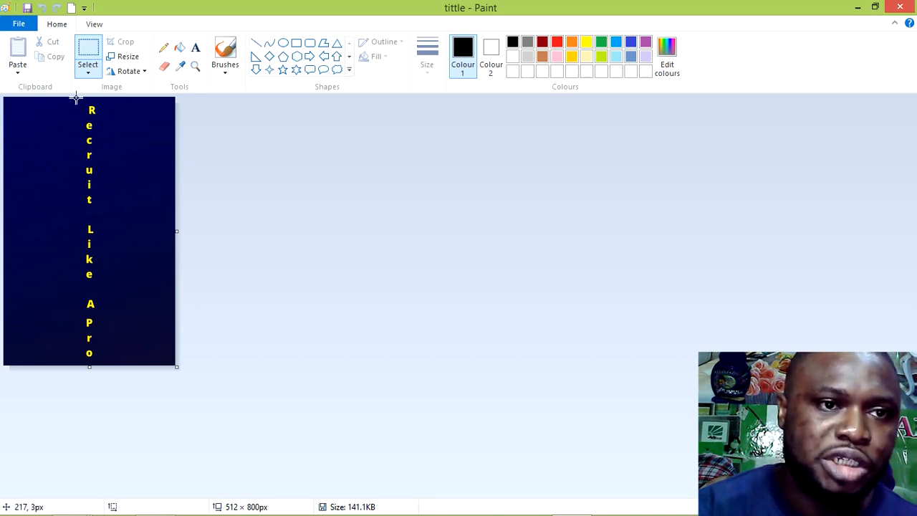
left_click_drag(76, 98, 103, 362)
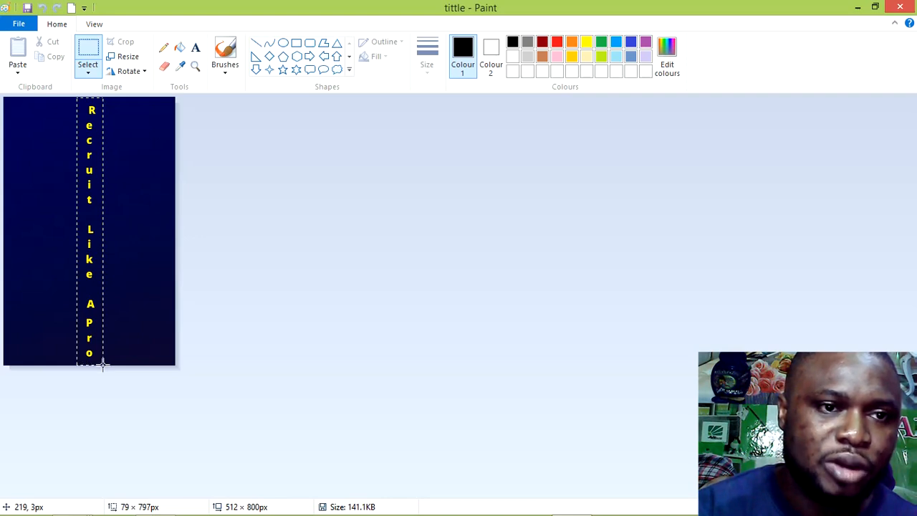
left_click_drag(102, 364, 104, 365)
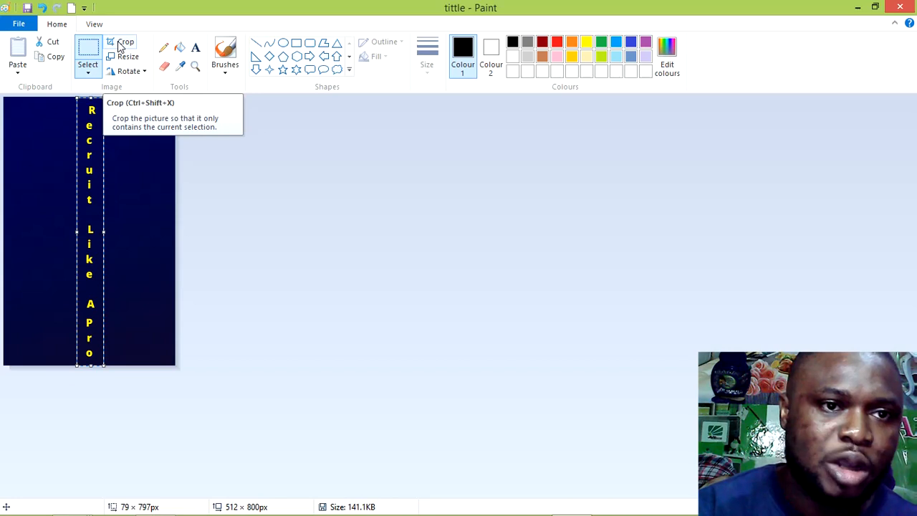
left_click(121, 43)
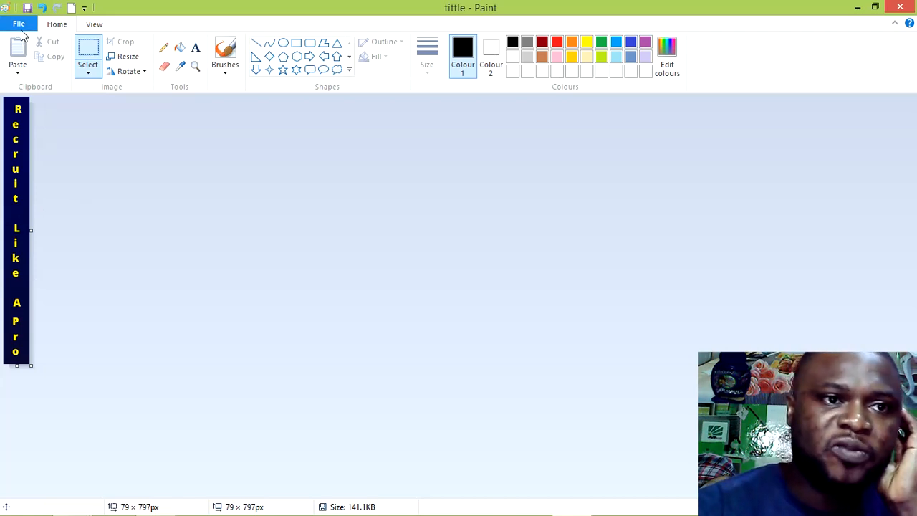
Save the cropped strip as PNG 'tittle2', accepting the transparency warning, then close Paint
left_click(19, 25)
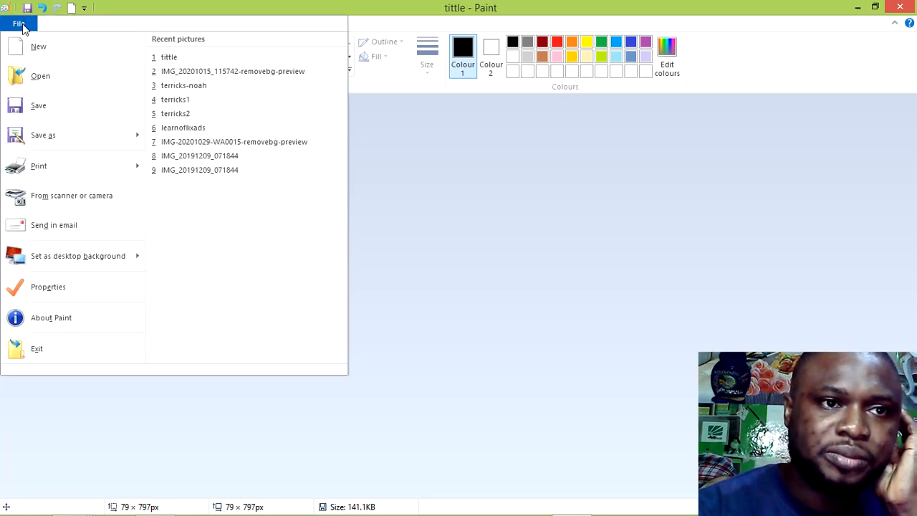
left_click(51, 139)
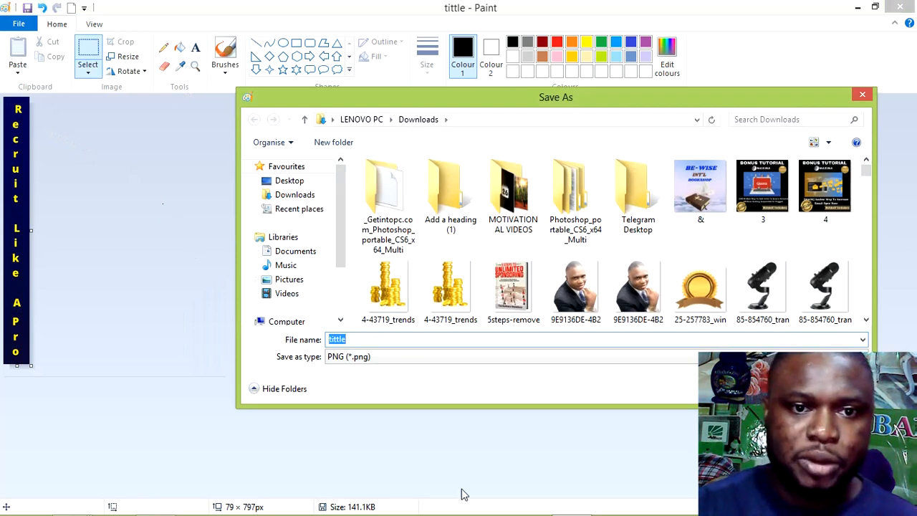
left_click(416, 338)
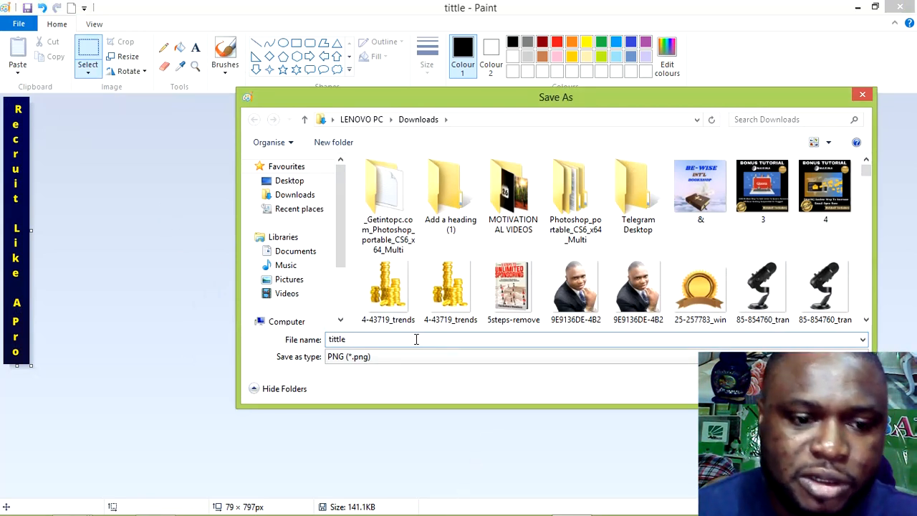
type("2")
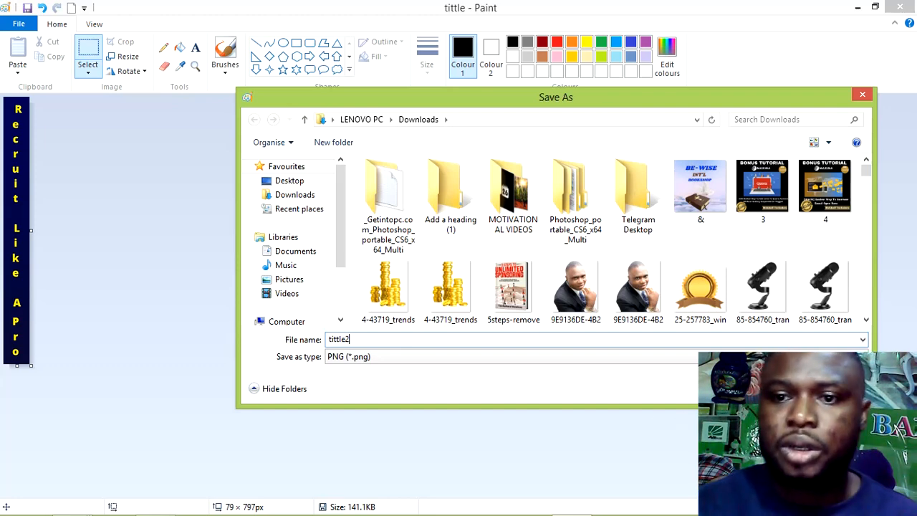
key("Return")
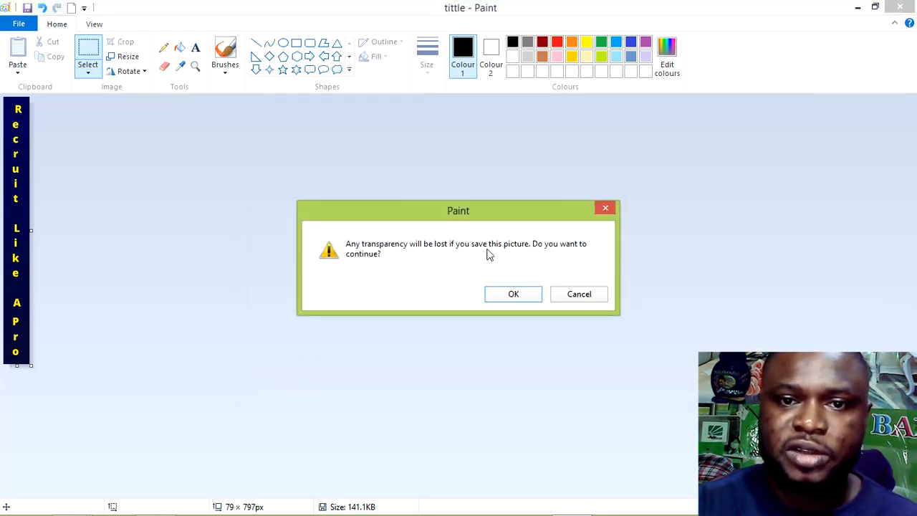
left_click(511, 295)
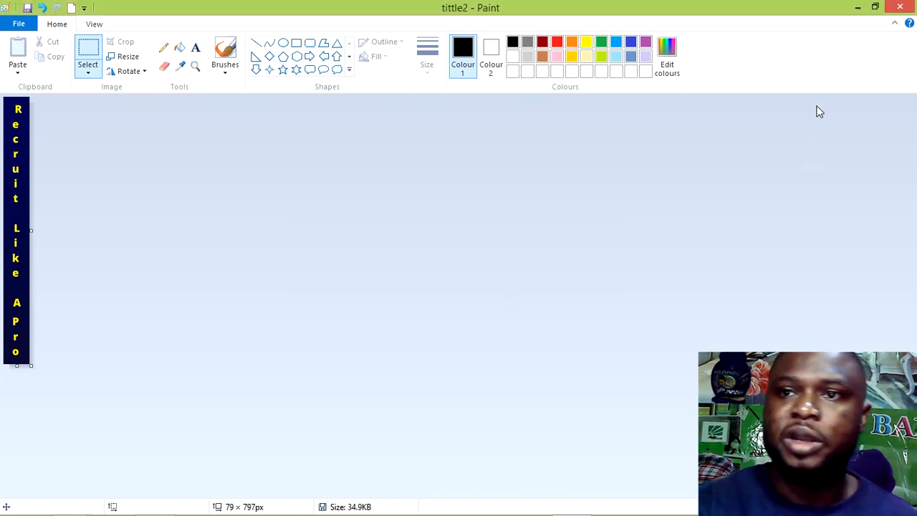
left_click(901, 7)
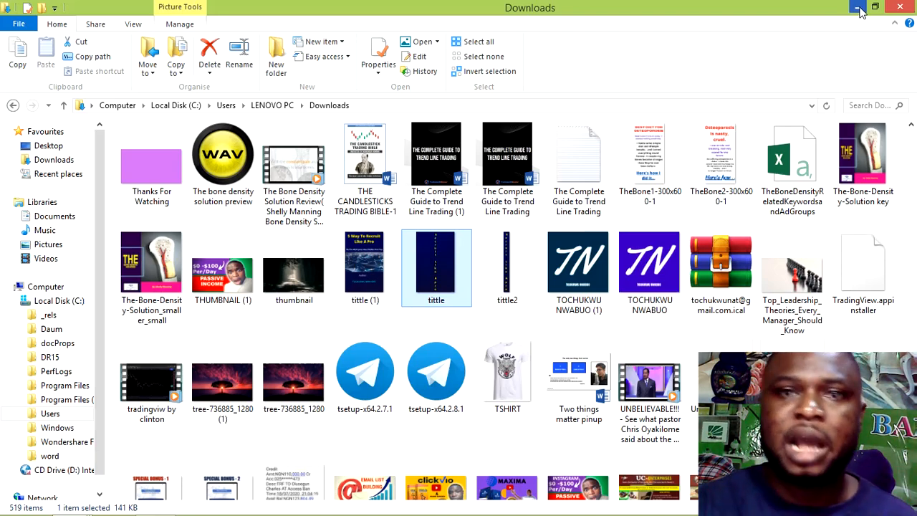
Minimize the Downloads Explorer window and bring Chrome back up from the taskbar
left_click(858, 8)
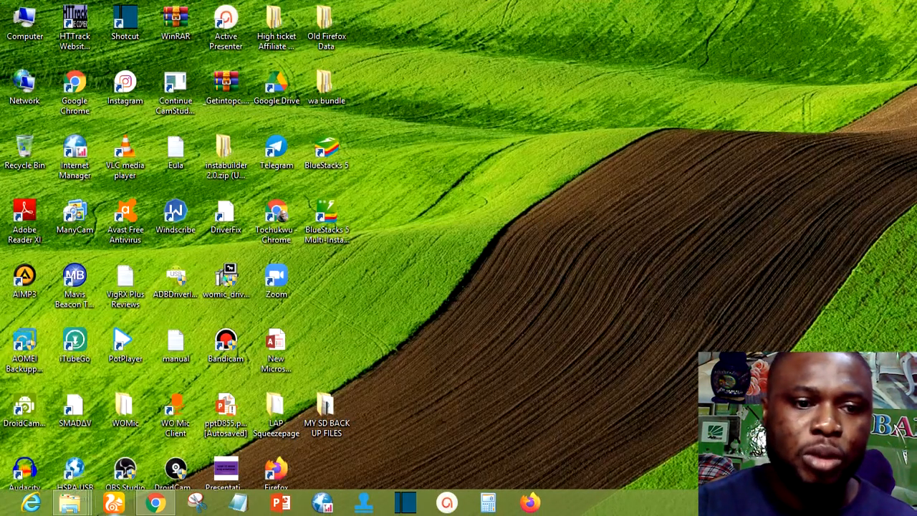
left_click(153, 502)
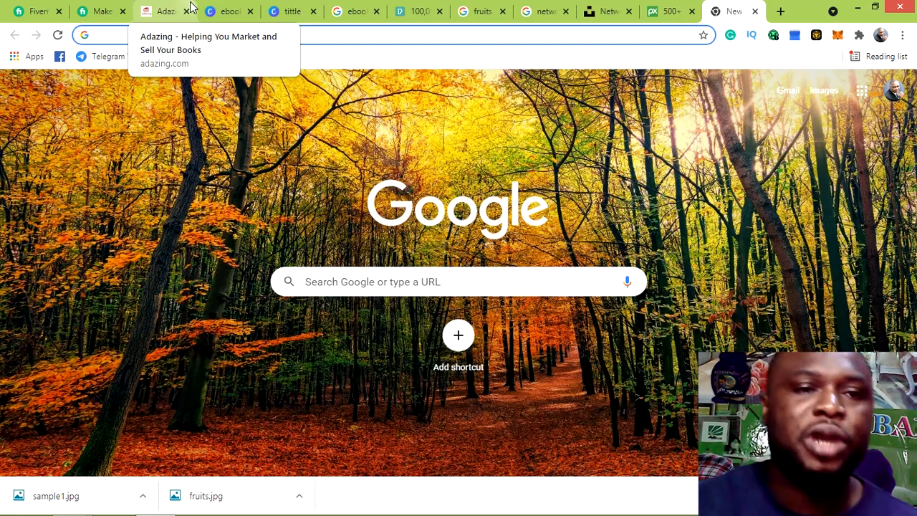
On the Adazing tab, go to Free Stuff for Authors via the site menu
left_click(163, 14)
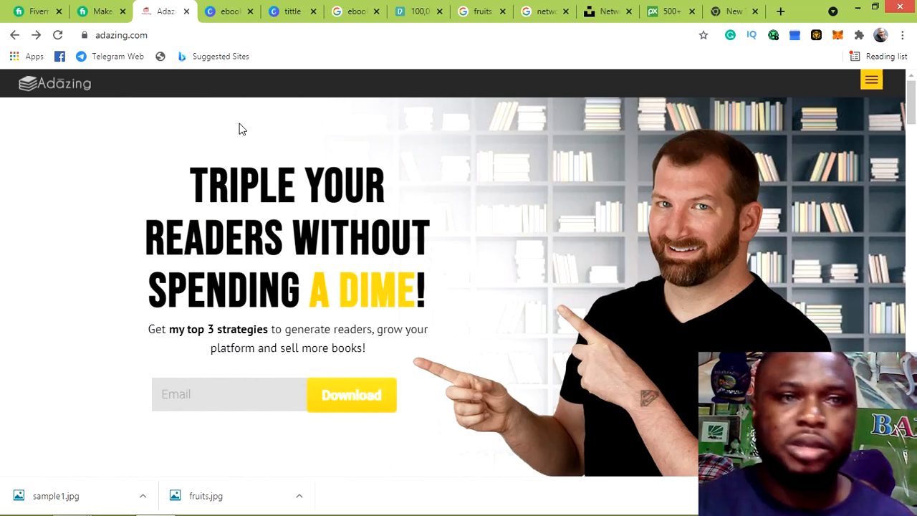
left_click(871, 83)
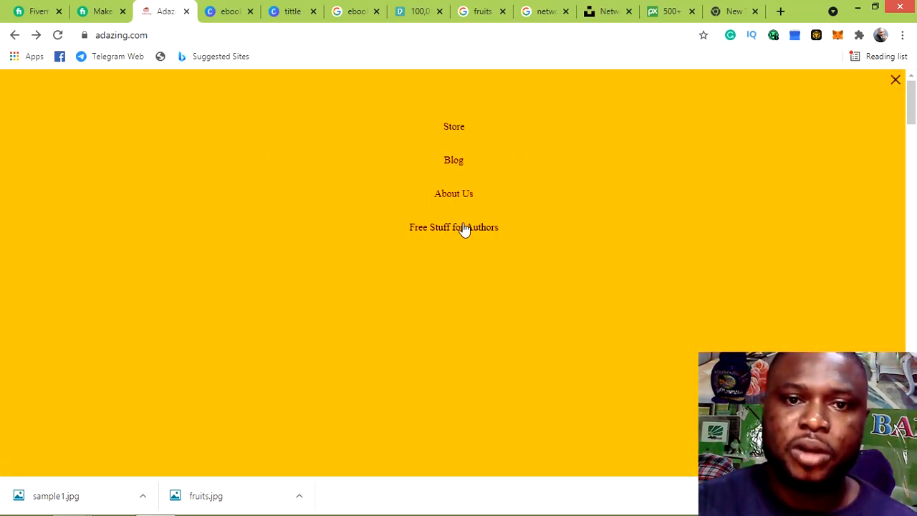
left_click(463, 235)
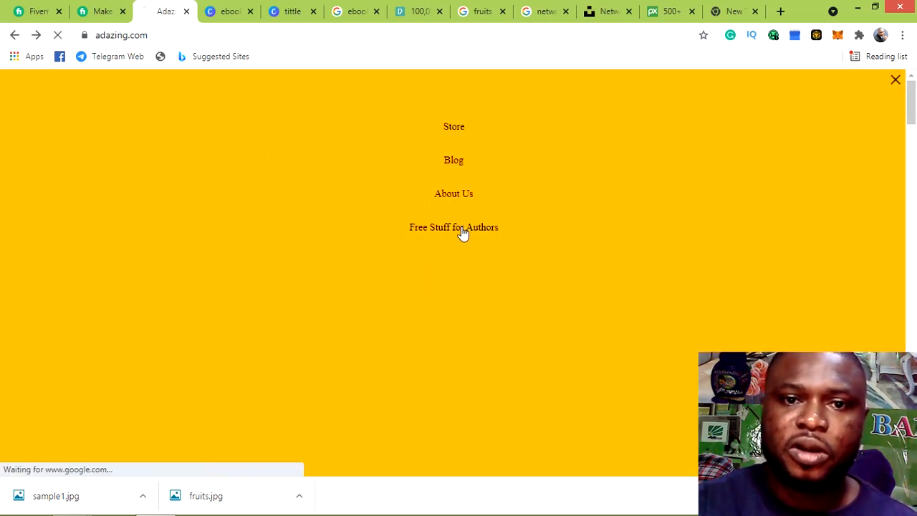
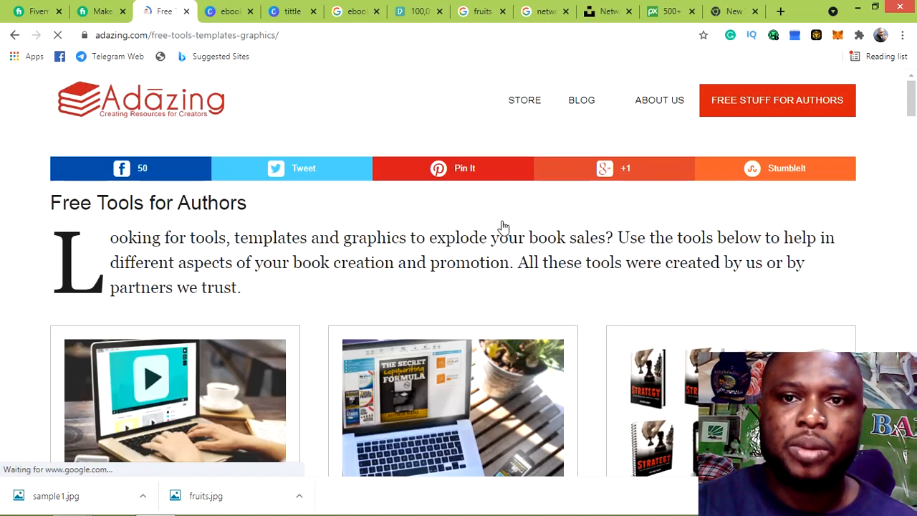
Browse the Free Tools for Authors list and open the Book Mockup Creator tool
scroll(504, 226, "down", 1)
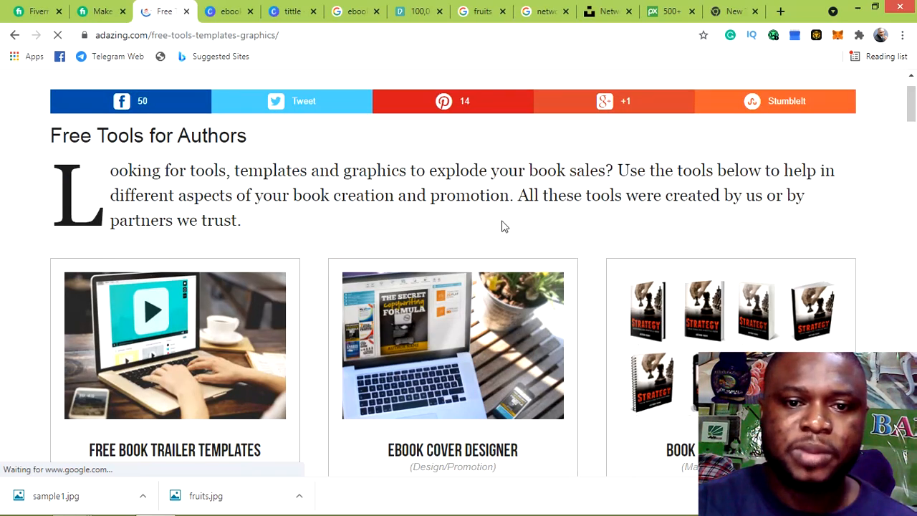
scroll(494, 262, "down", 1)
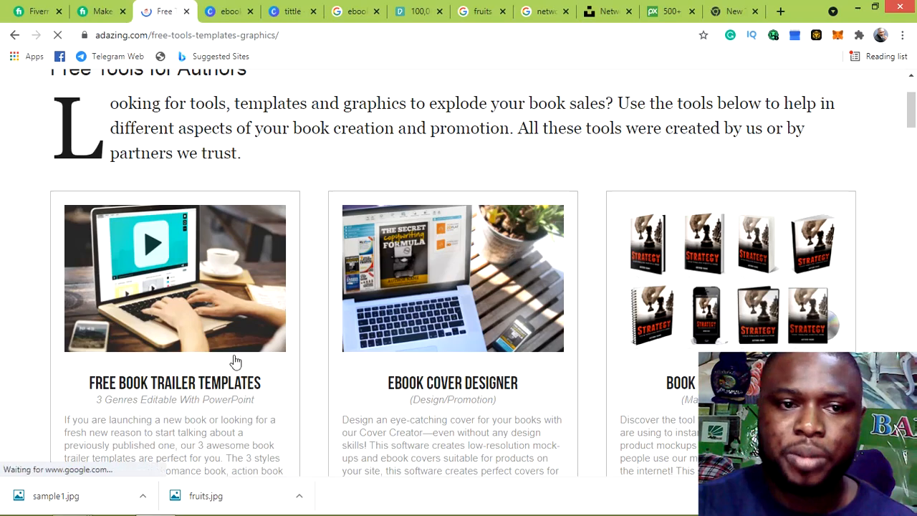
scroll(219, 344, "down", 2)
scroll(219, 344, "down", 7)
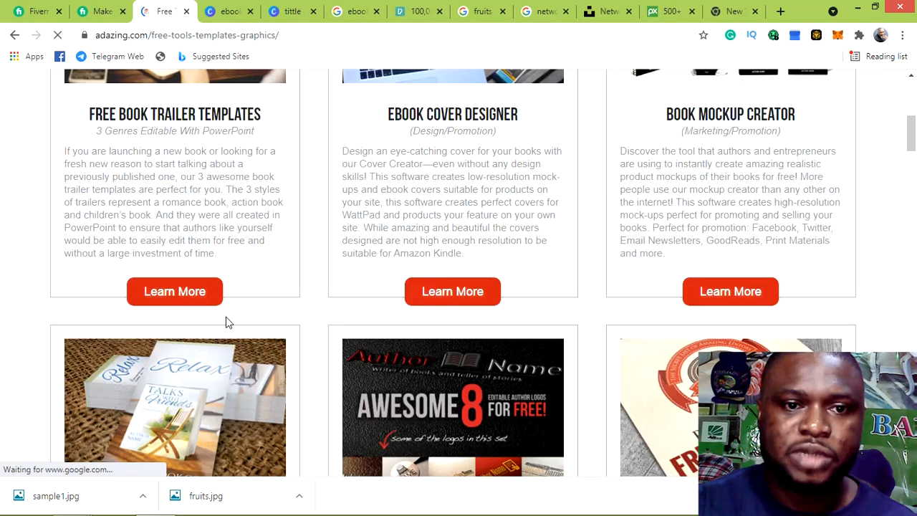
scroll(320, 320, "down", 3)
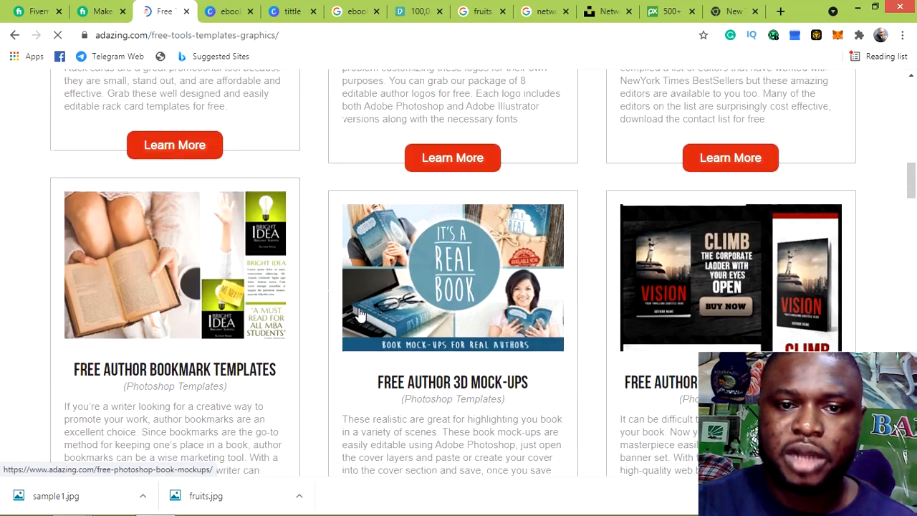
scroll(371, 314, "up", 10)
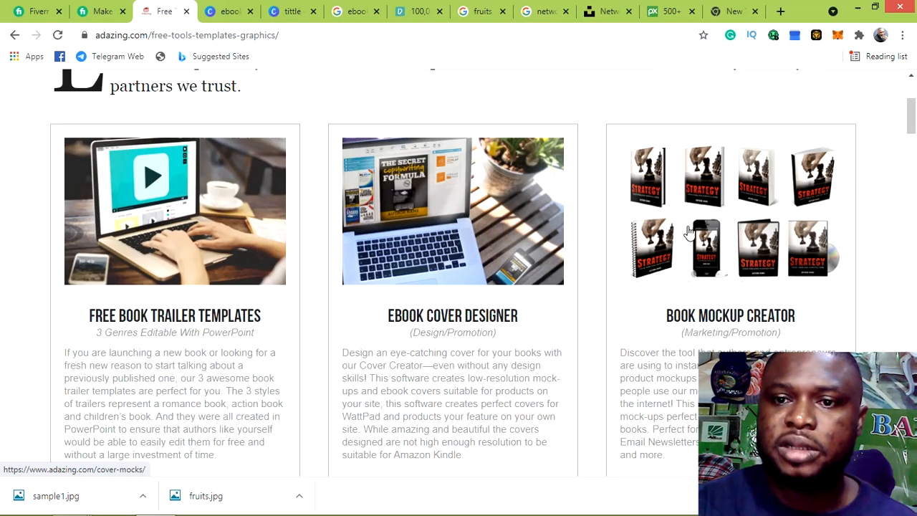
left_click(719, 225)
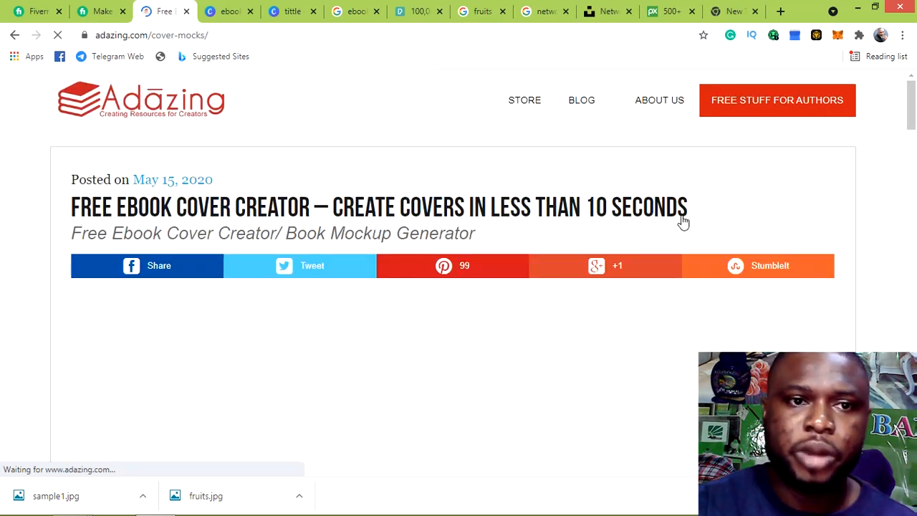
Review the cover mockup page's template and its first name, email and cover image form
scroll(489, 163, "down", 2)
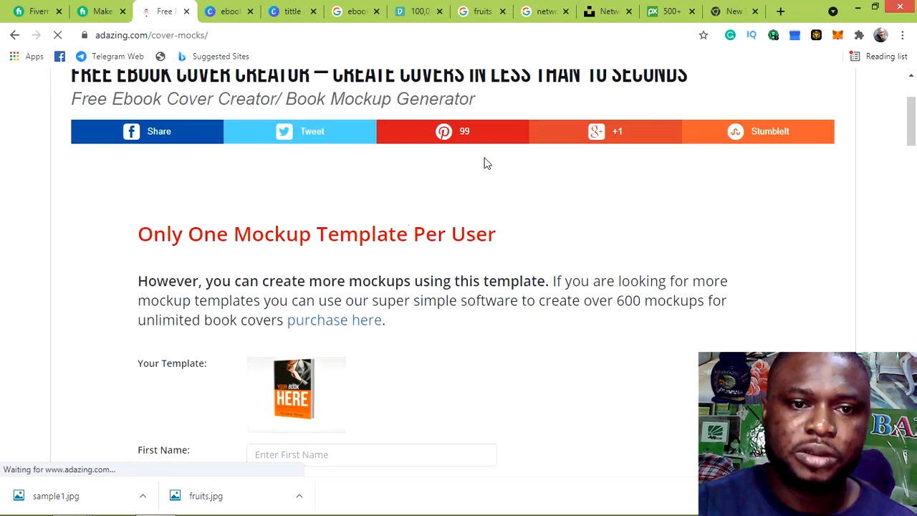
scroll(483, 164, "down", 1)
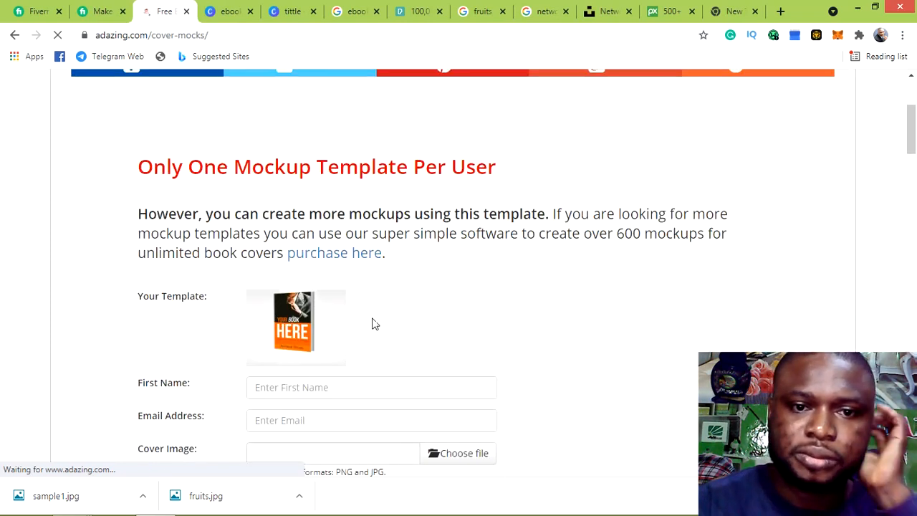
scroll(393, 290, "down", 4)
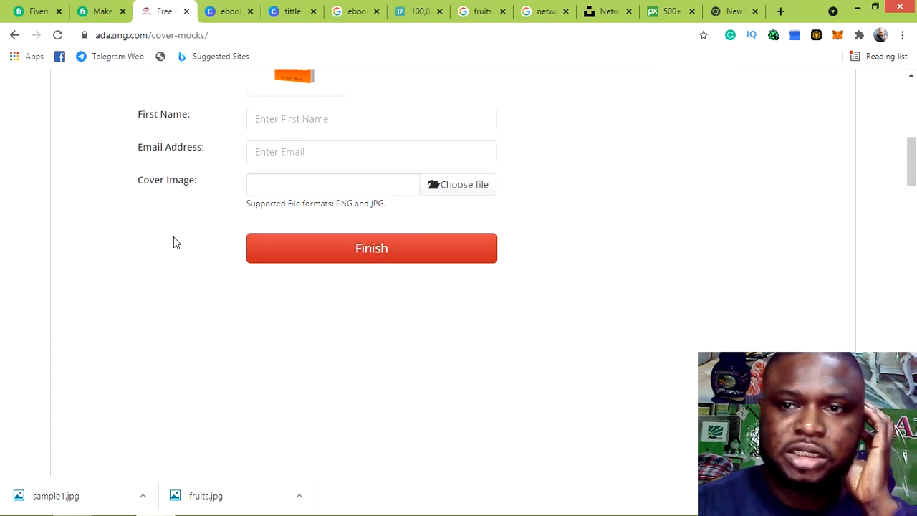
scroll(670, 182, "up", 2)
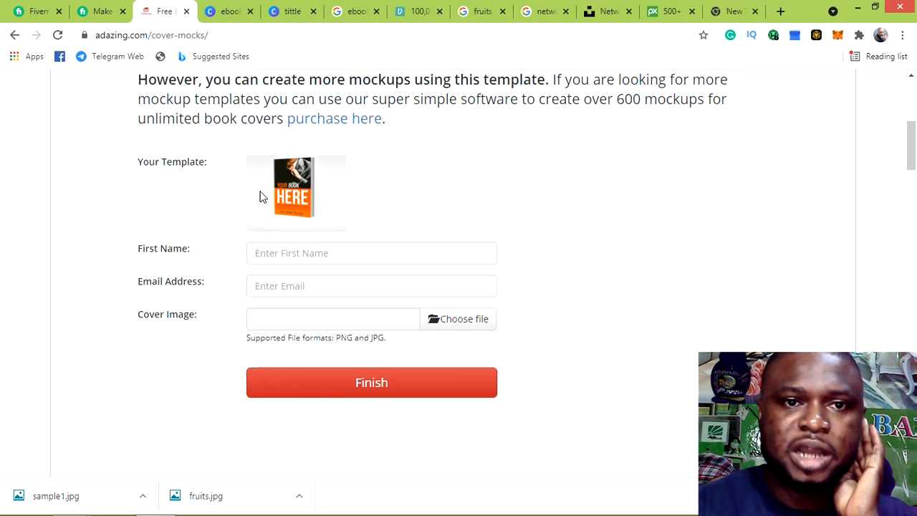
scroll(297, 192, "up", 2)
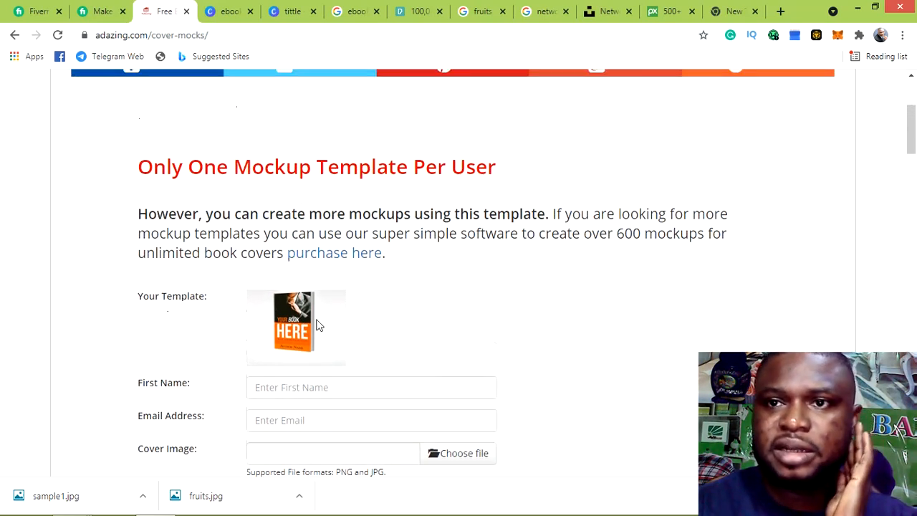
scroll(399, 188, "up", 1)
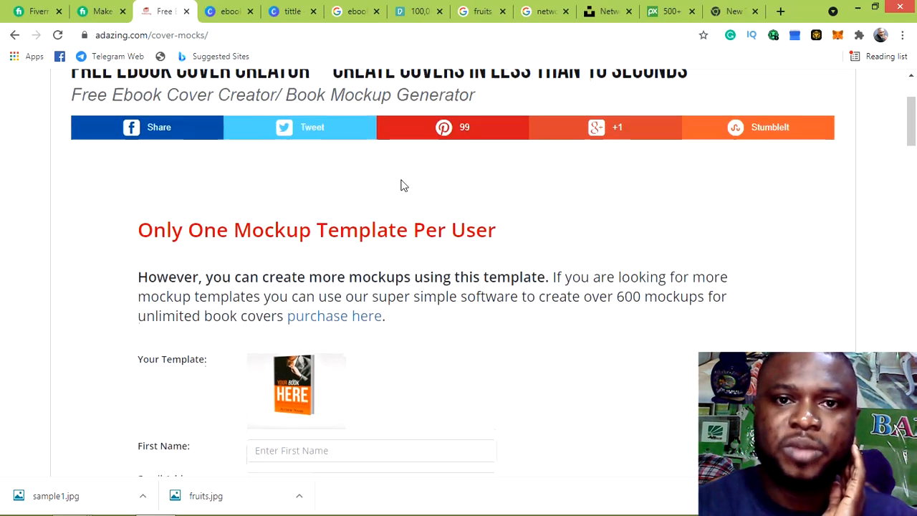
scroll(400, 186, "down", 3)
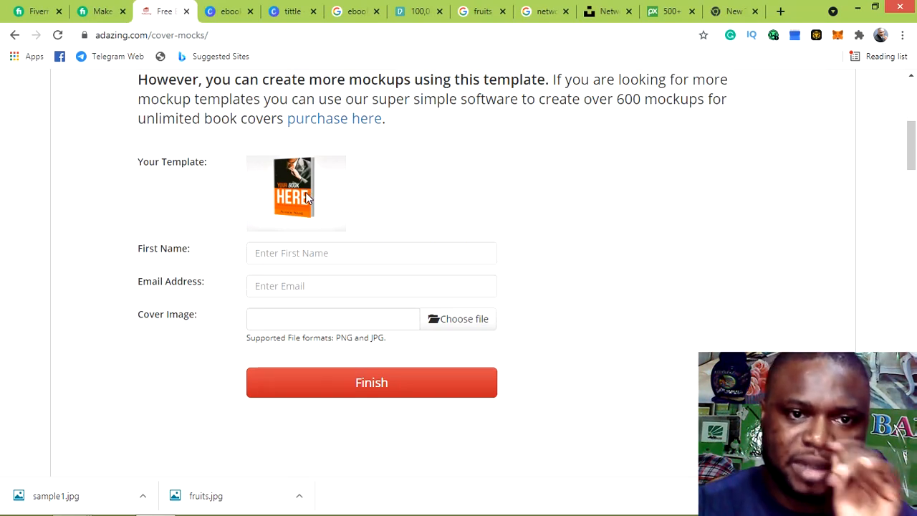
scroll(409, 191, "up", 5)
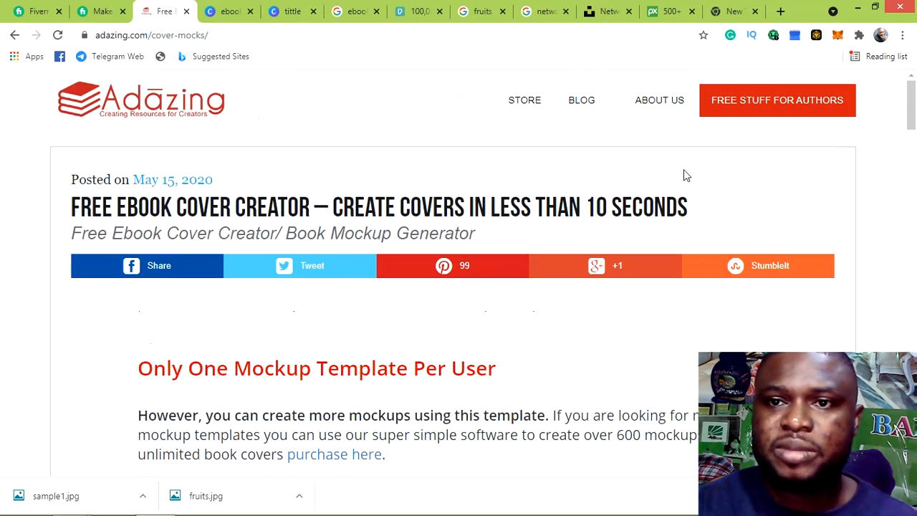
Revisit the Free Tools for Authors list, then switch to the Google 'ebook covers' image search
left_click(756, 107)
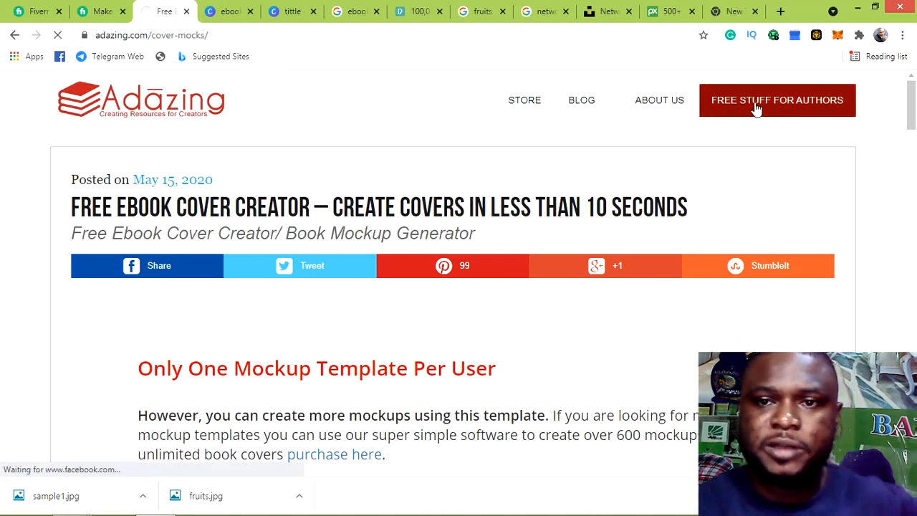
scroll(336, 331, "down", 1)
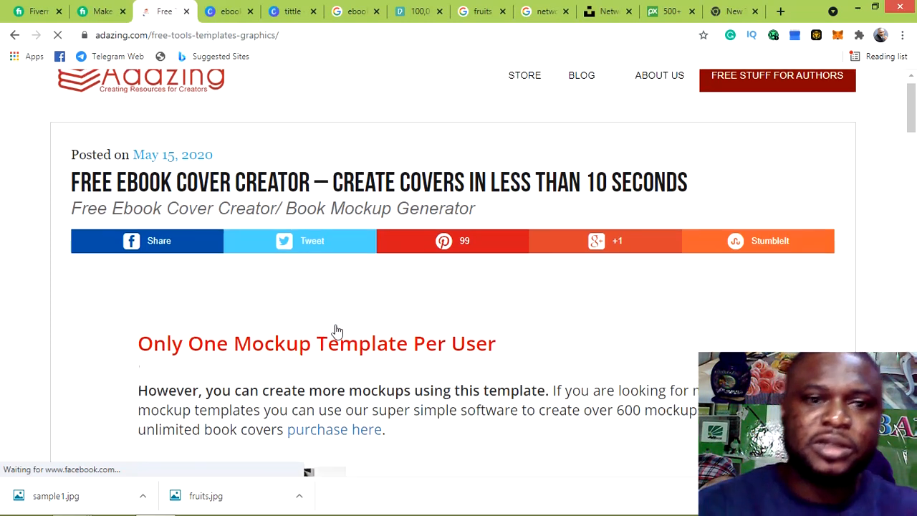
scroll(470, 290, "down", 1)
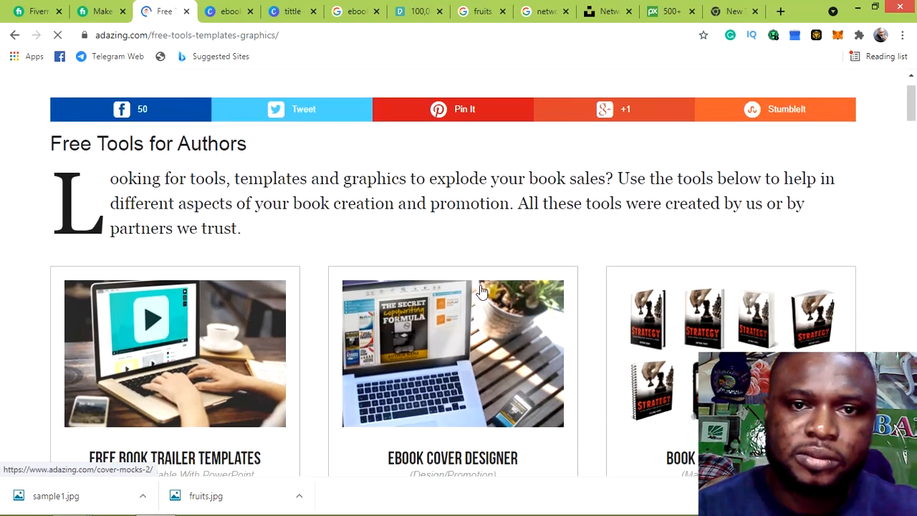
scroll(482, 290, "down", 2)
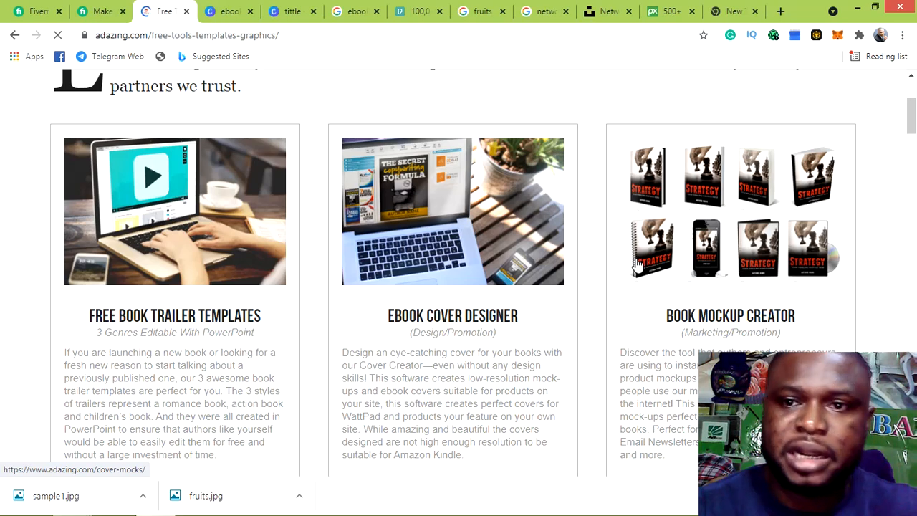
scroll(704, 227, "up", 3)
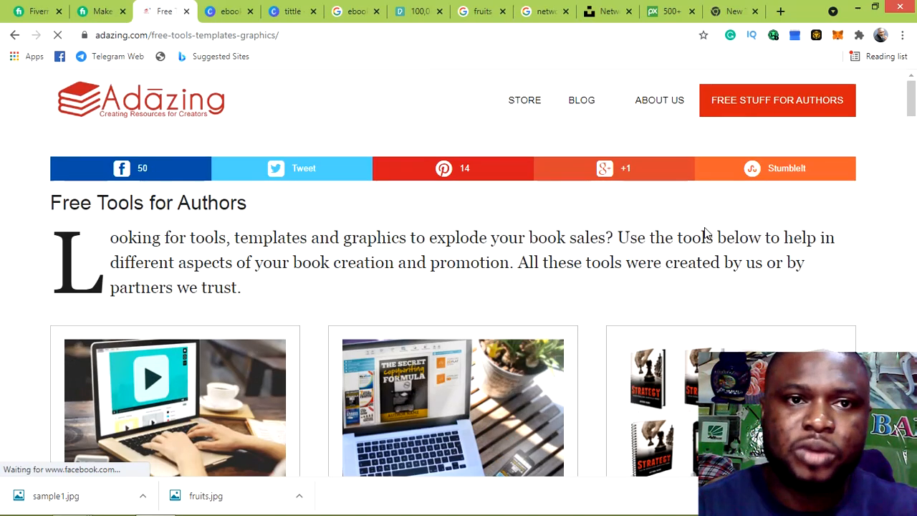
left_click(349, 19)
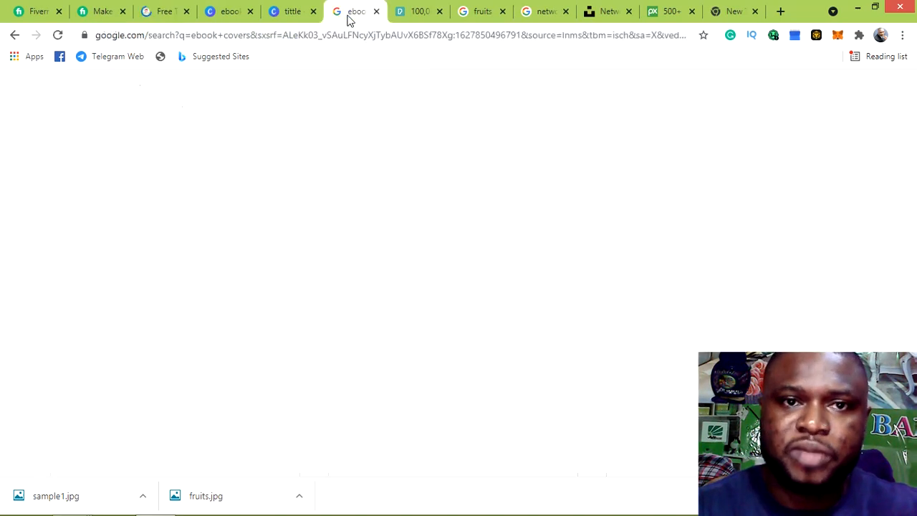
Browse ebook cover examples, preview the 3D Secrets of Celebrity Skin book, then return to Canva's 'tittle' design
scroll(553, 259, "down", 4)
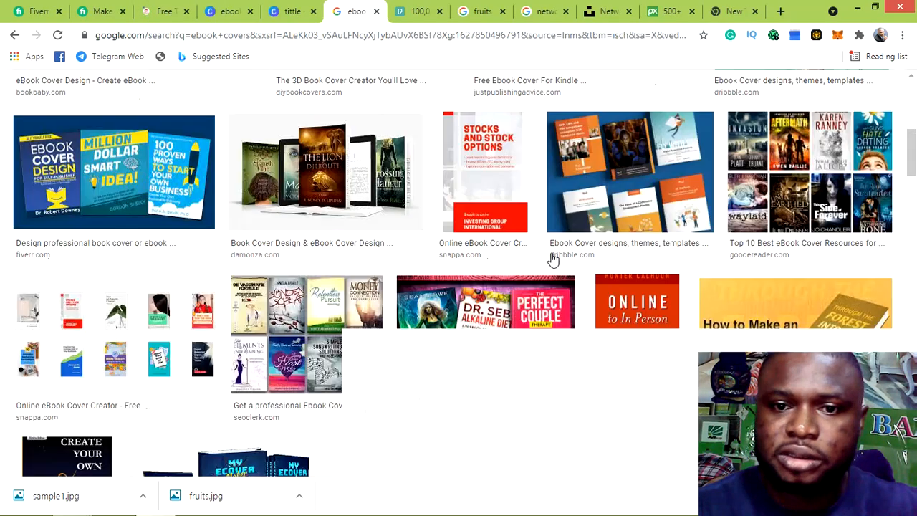
scroll(553, 259, "down", 7)
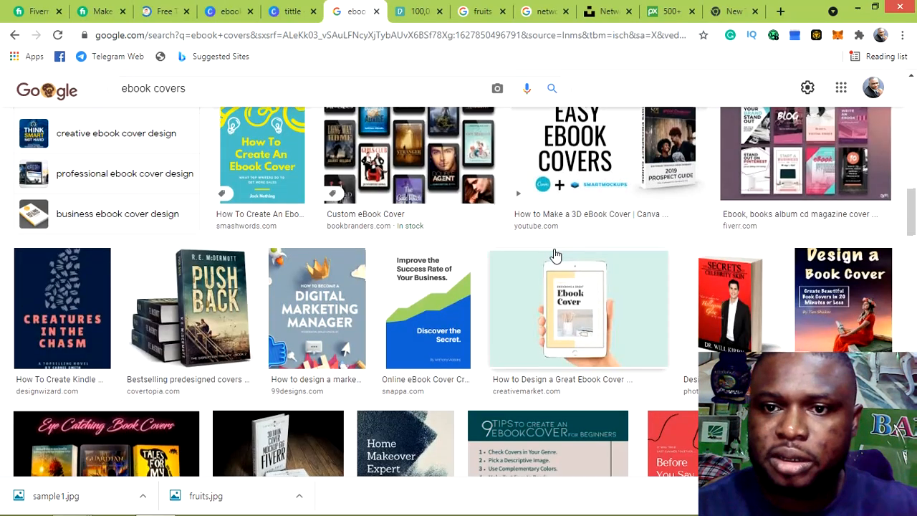
scroll(728, 299, "down", 1)
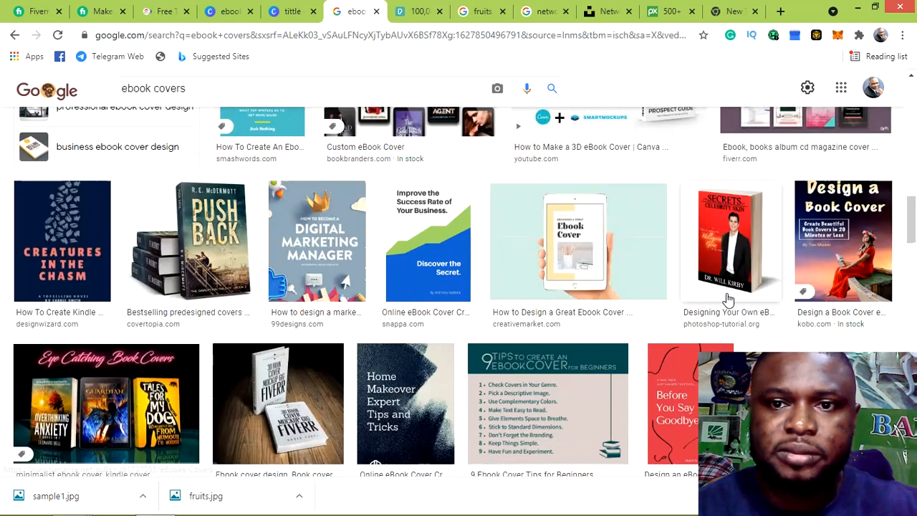
left_click(728, 299)
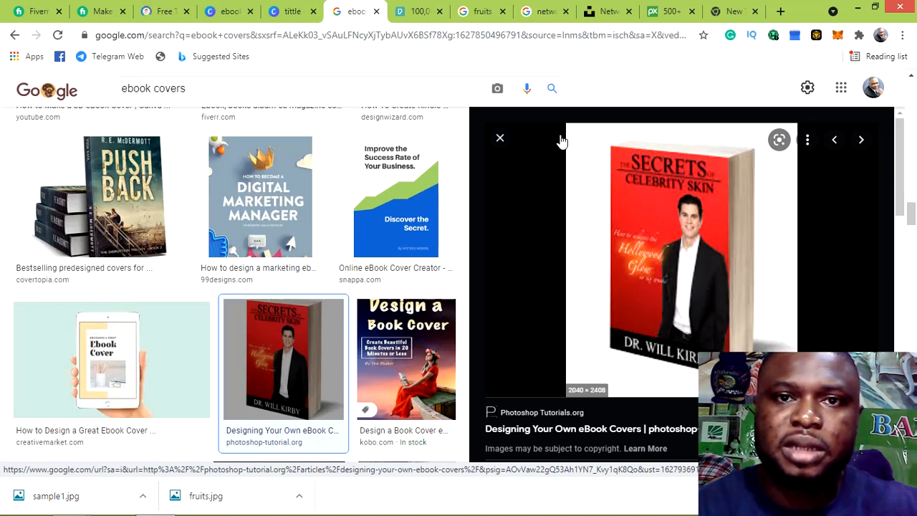
left_click(285, 13)
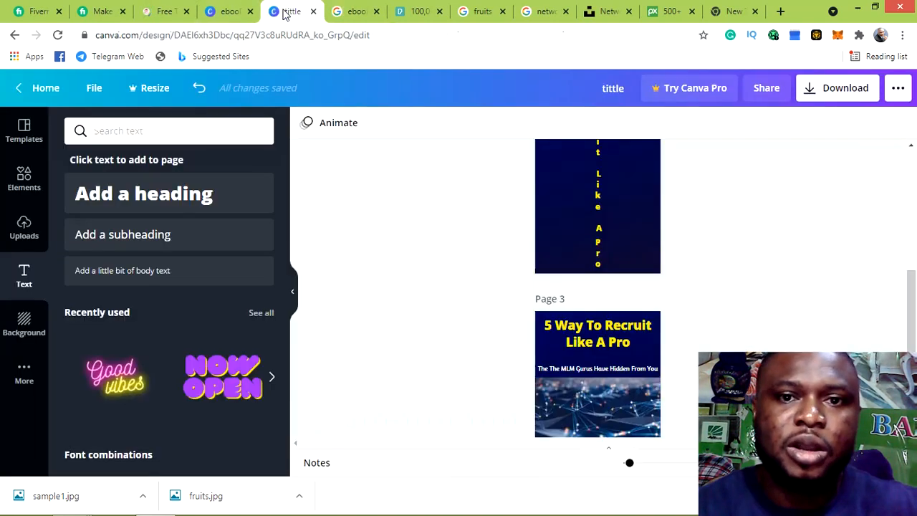
Return to Adazing's Free Tools list, scroll through it, and open the Ebook Cover Designer
left_click(164, 11)
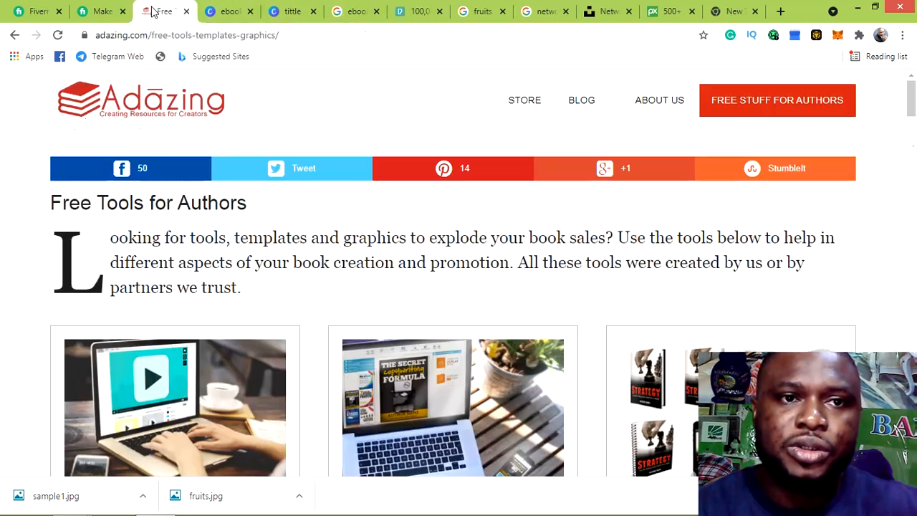
scroll(662, 397, "down", 3)
scroll(662, 398, "down", 15)
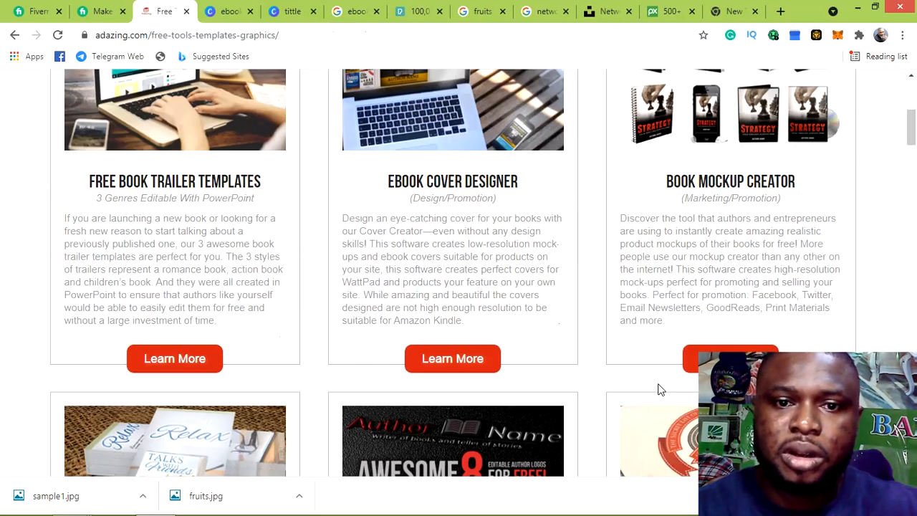
scroll(662, 379, "down", 15)
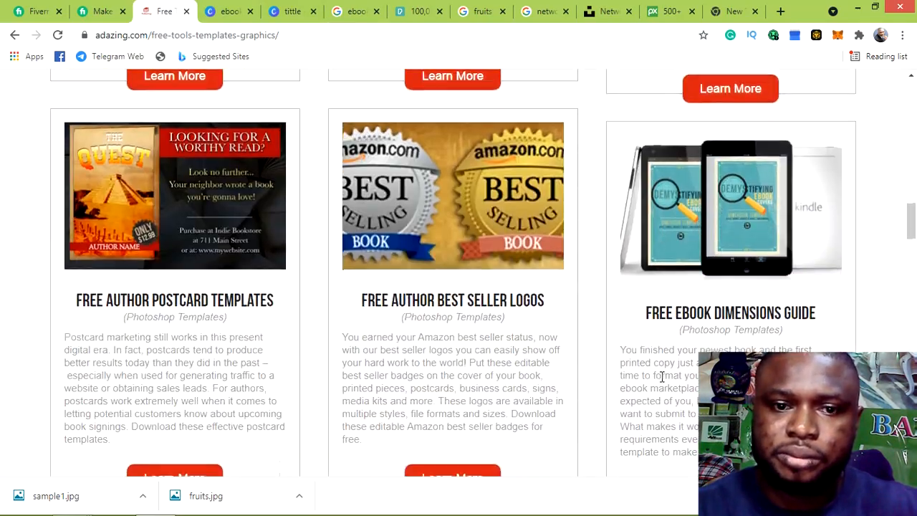
scroll(661, 382, "down", 15)
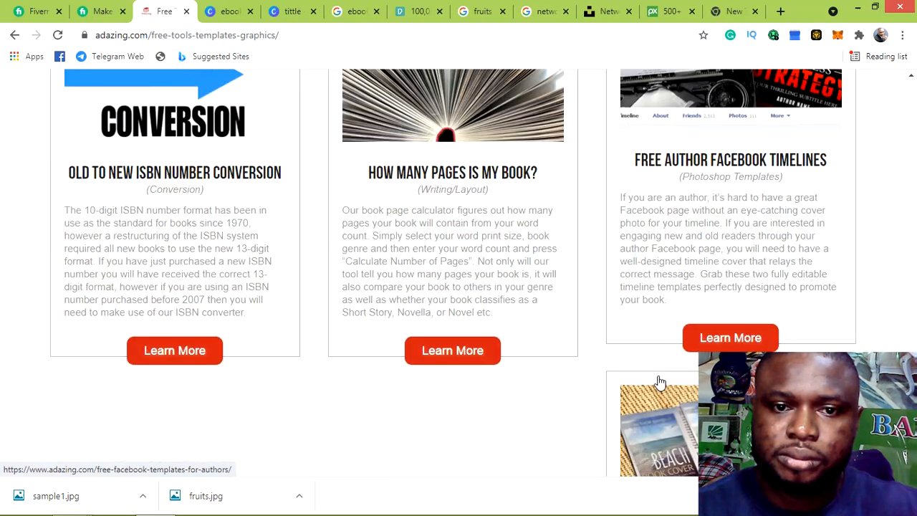
scroll(660, 381, "down", 5)
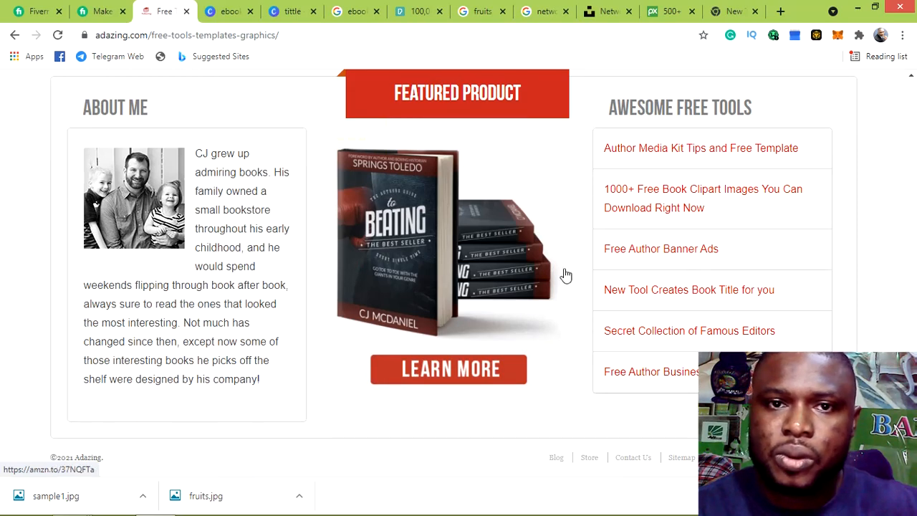
scroll(541, 255, "up", 1)
scroll(541, 254, "up", 15)
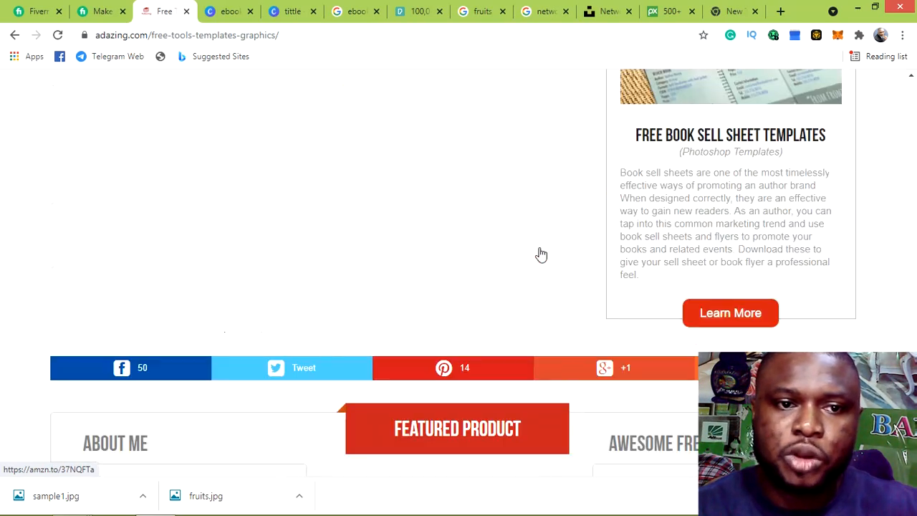
scroll(541, 255, "up", 15)
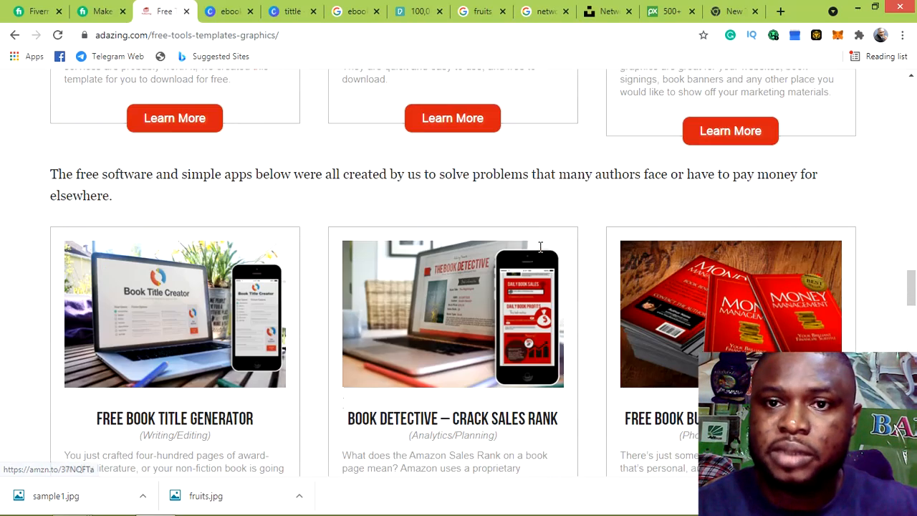
scroll(541, 253, "up", 15)
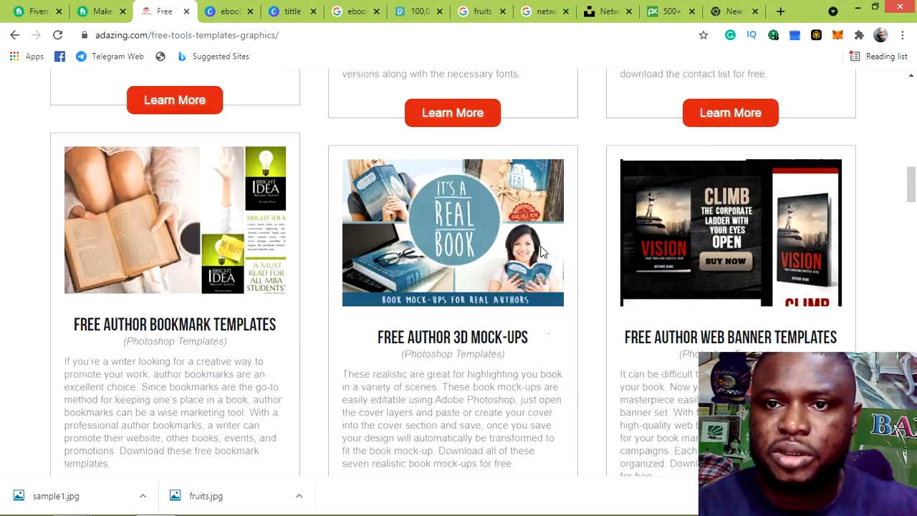
scroll(542, 251, "up", 5)
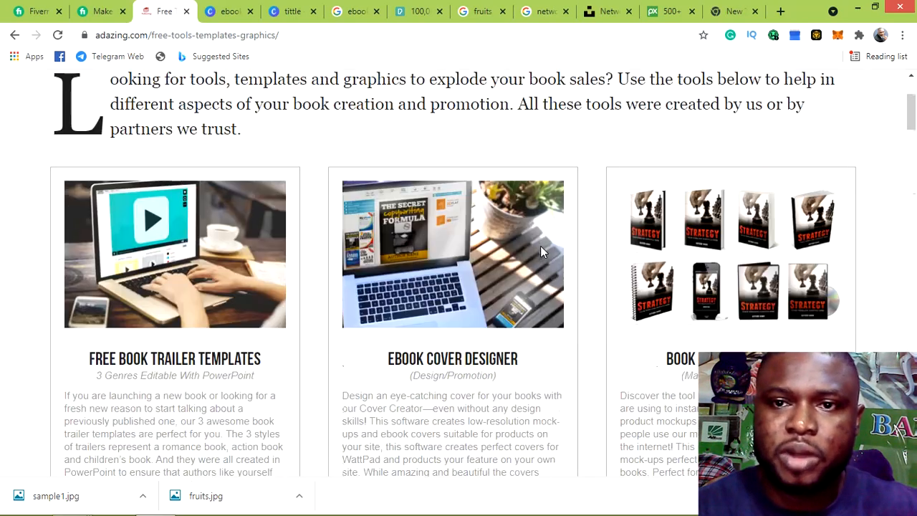
left_click(745, 331)
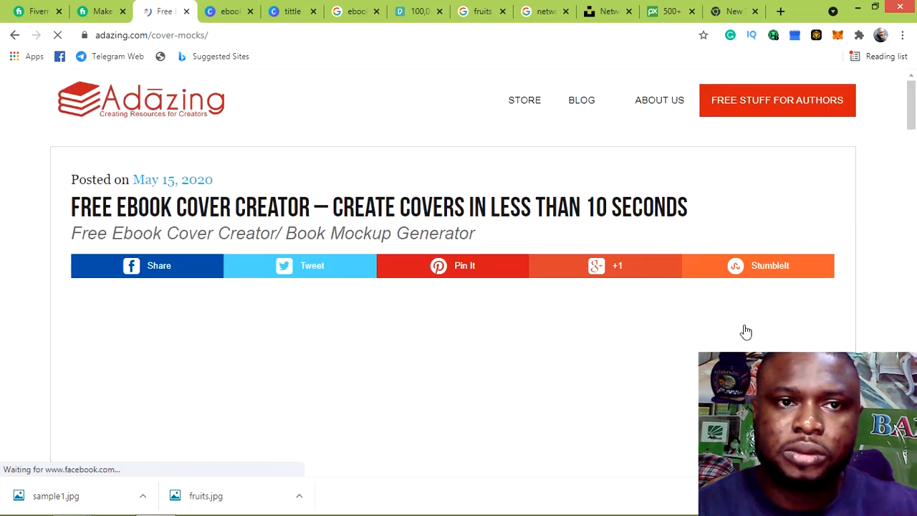
Fill the First Name field from the browser's saved autofill details
scroll(578, 282, "down", 2)
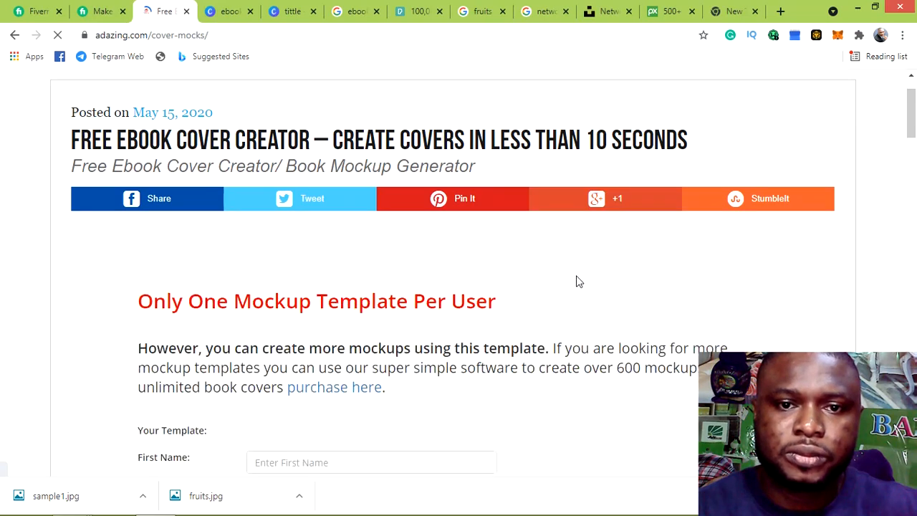
scroll(578, 281, "down", 2)
scroll(576, 281, "down", 4)
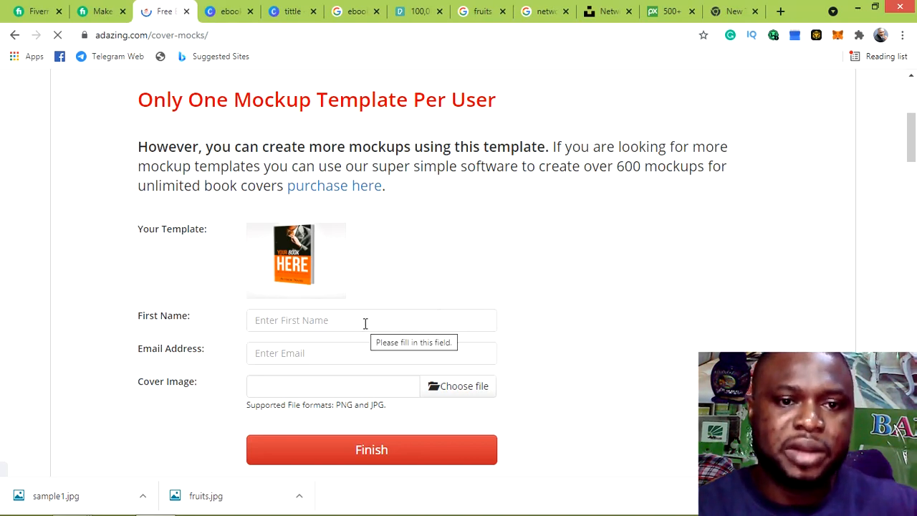
left_click(365, 323)
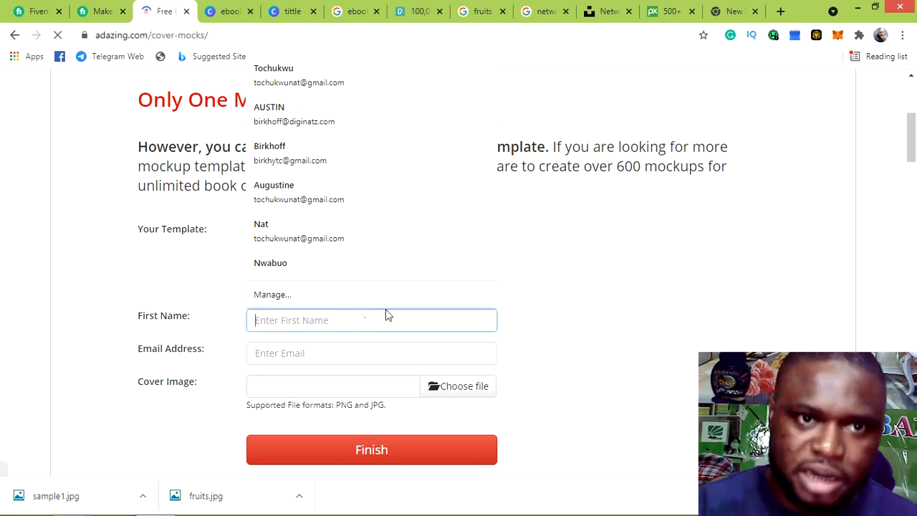
left_click(364, 76)
Replace the autofilled email with the correct email address
left_click(376, 353)
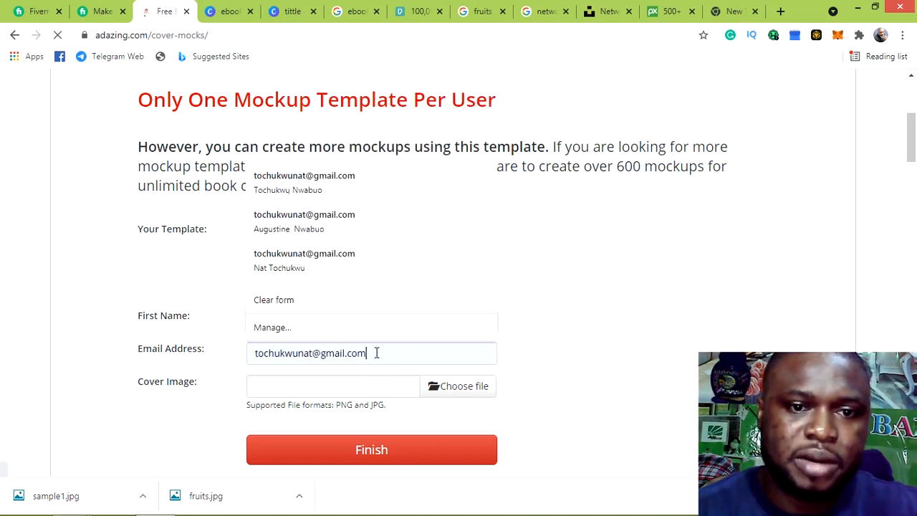
triple_click(381, 349)
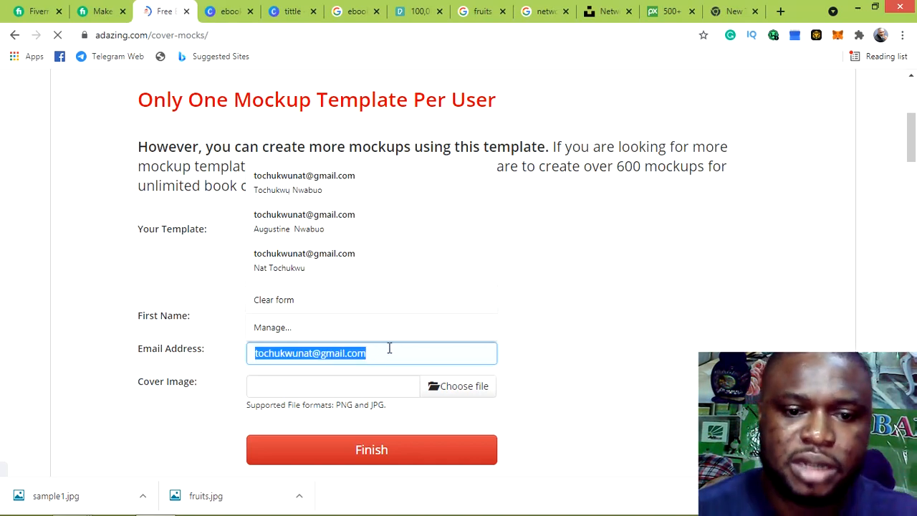
type("BI")
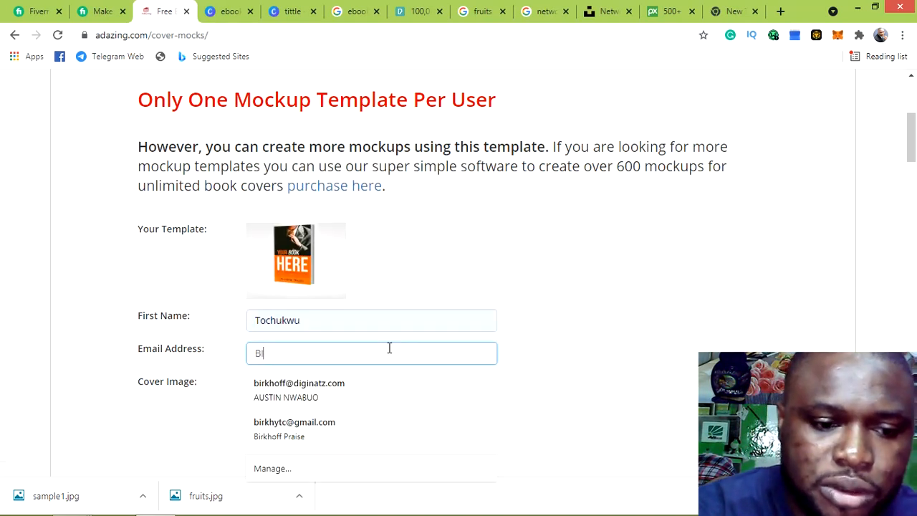
type("R")
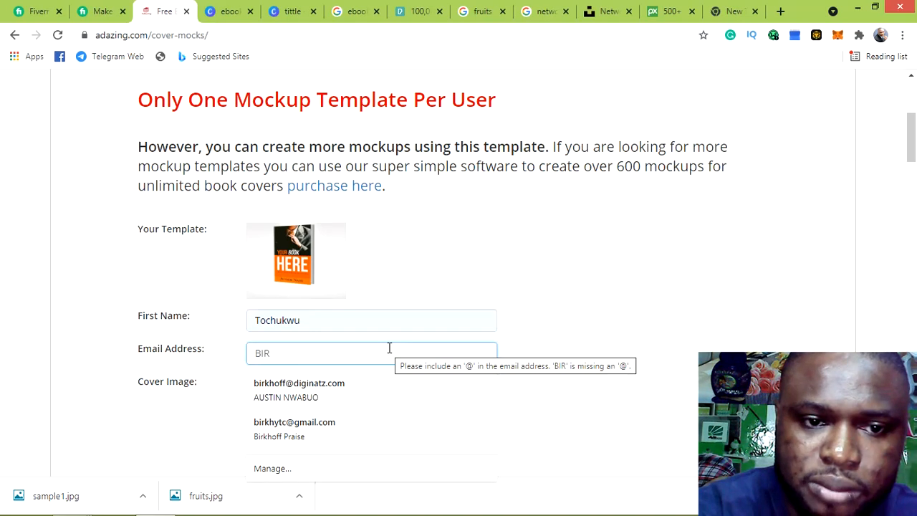
key("BackSpace")
key("BackSpace")
key("BackSpace")
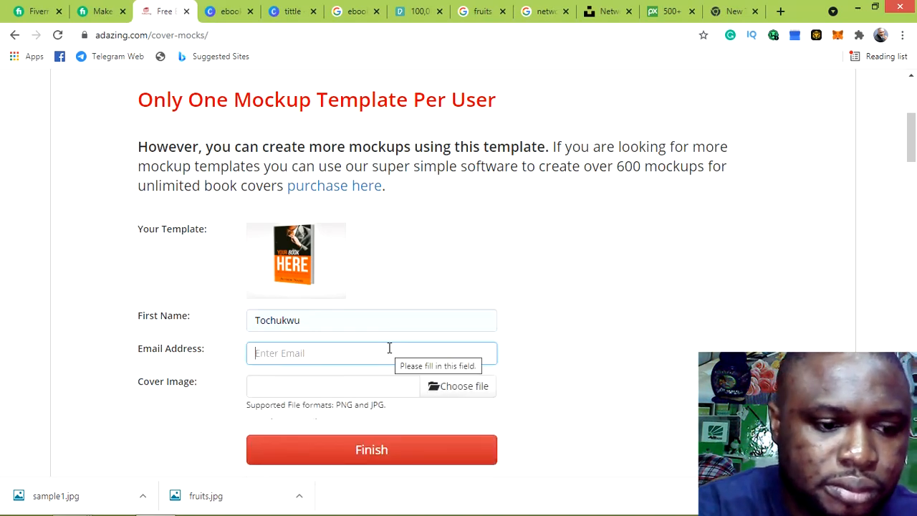
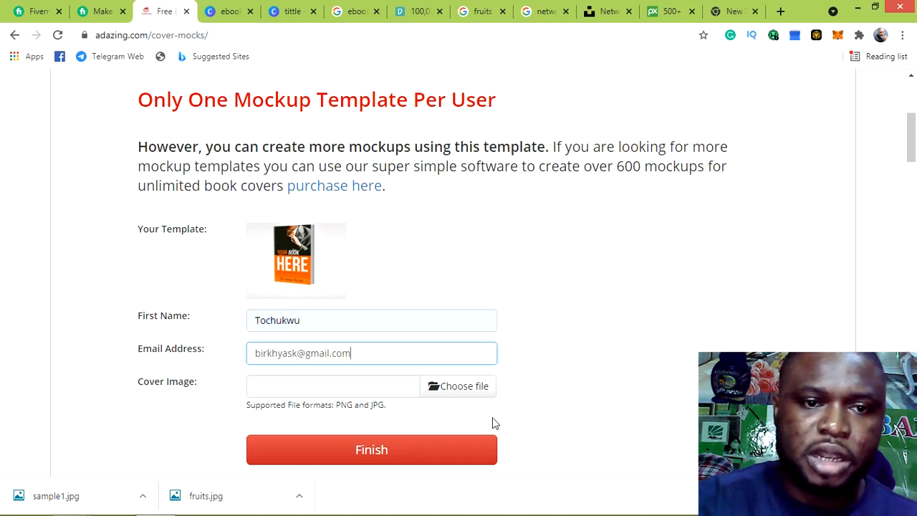
Attach 'tittle (1).png' from Downloads as the form's cover image
left_click(454, 393)
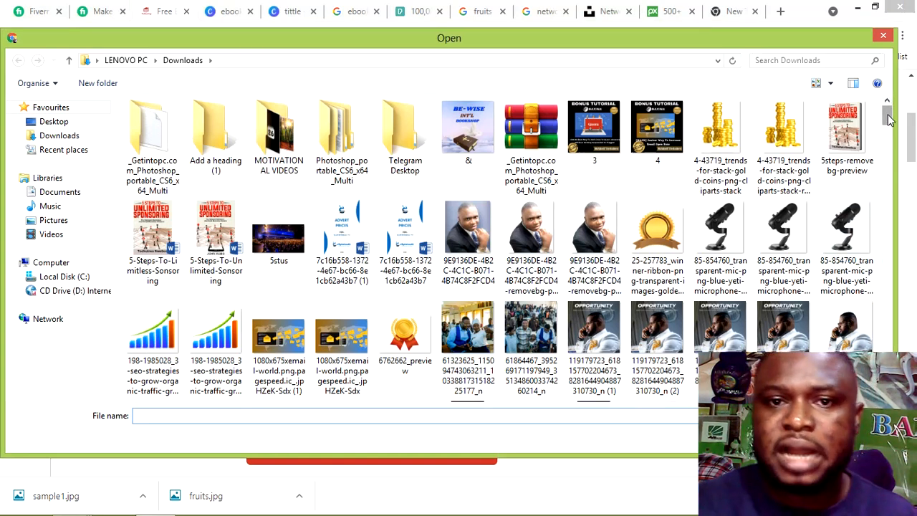
left_click_drag(888, 120, 891, 266)
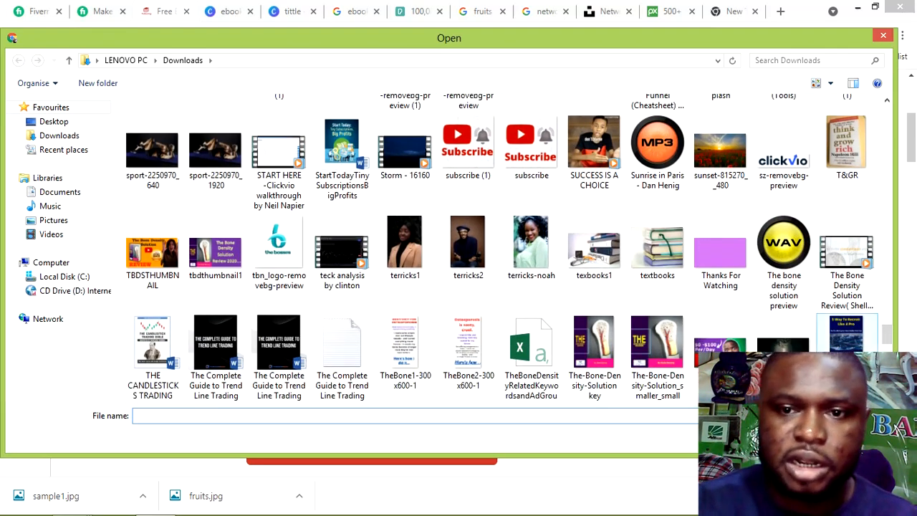
left_click(856, 344)
left_click(789, 438)
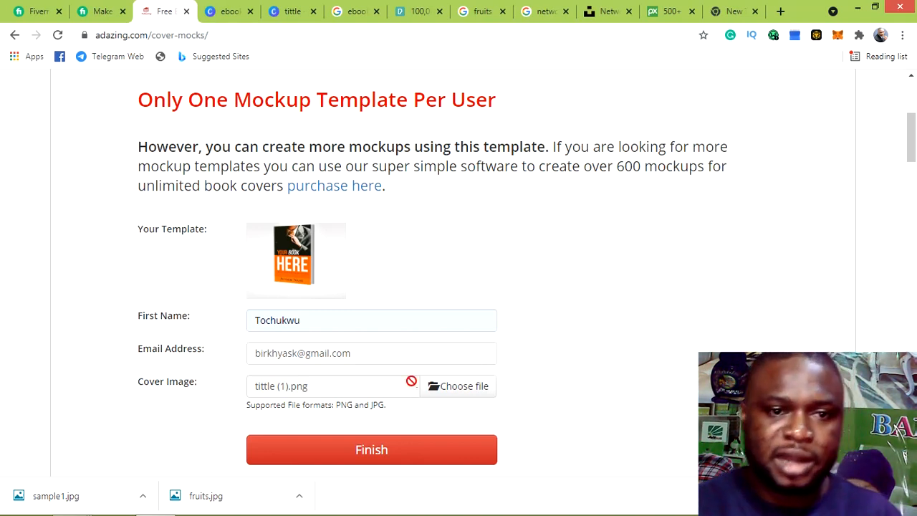
Submit the completed cover form with Finish to generate the mockup
scroll(414, 319, "down", 1)
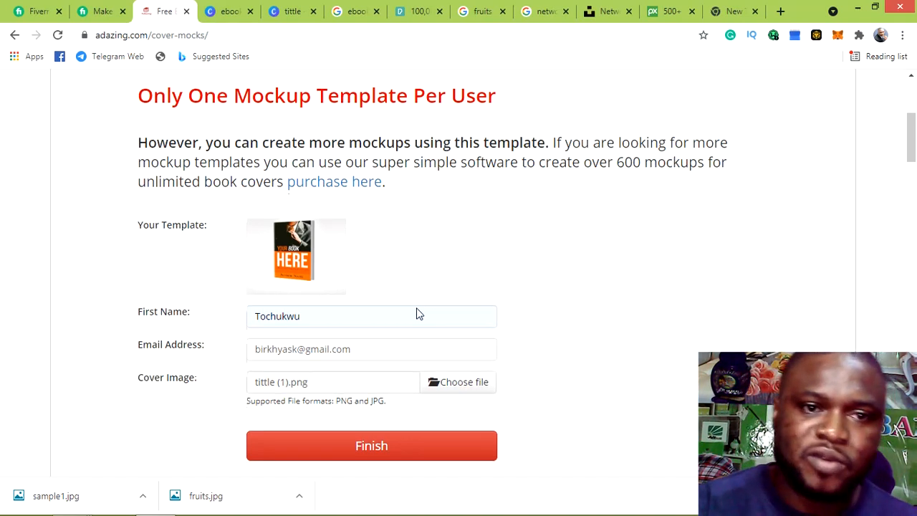
left_click(379, 390)
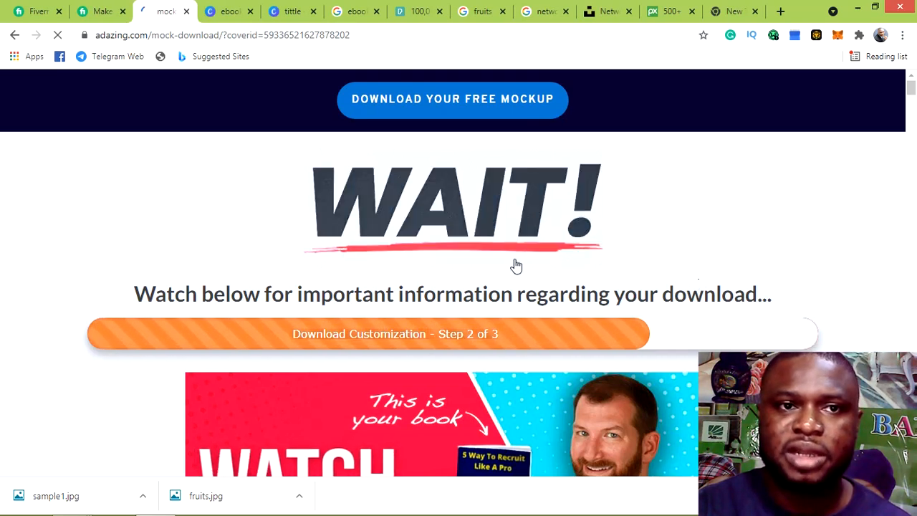
scroll(618, 250, "down", 1)
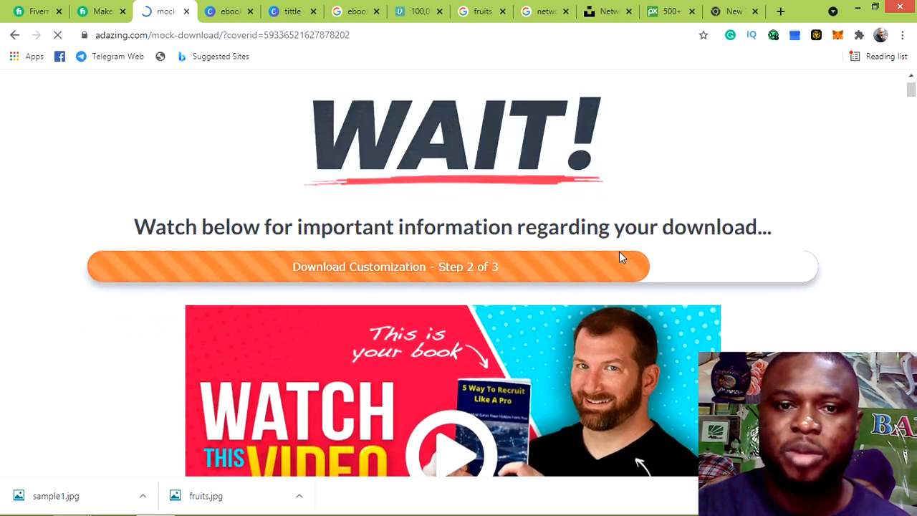
scroll(639, 224, "up", 1)
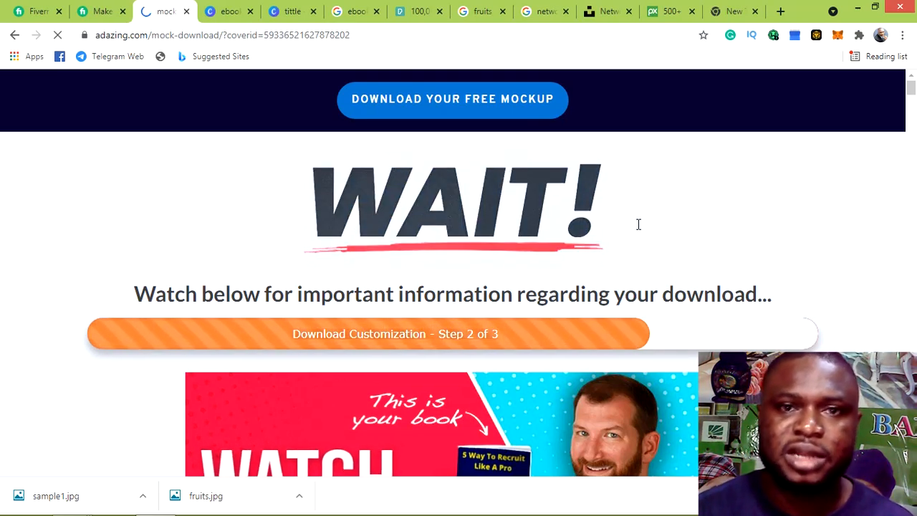
scroll(639, 224, "down", 10)
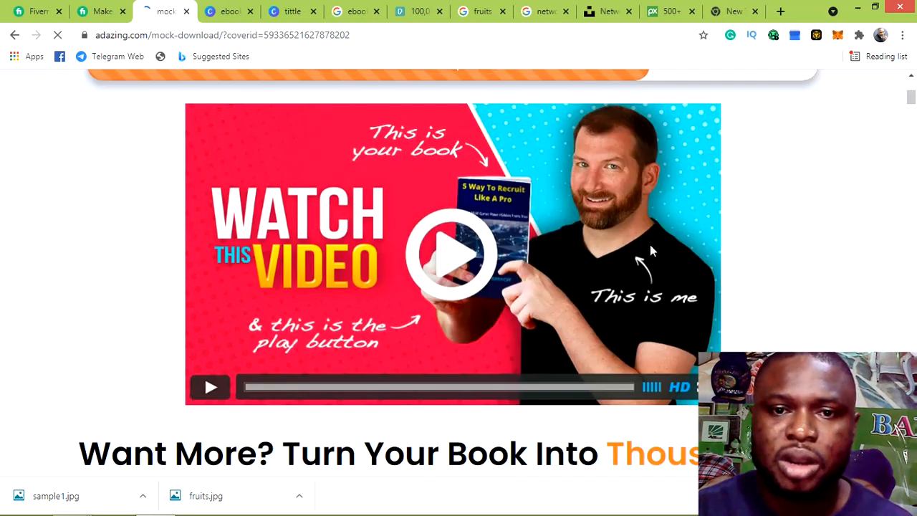
scroll(651, 247, "down", 10)
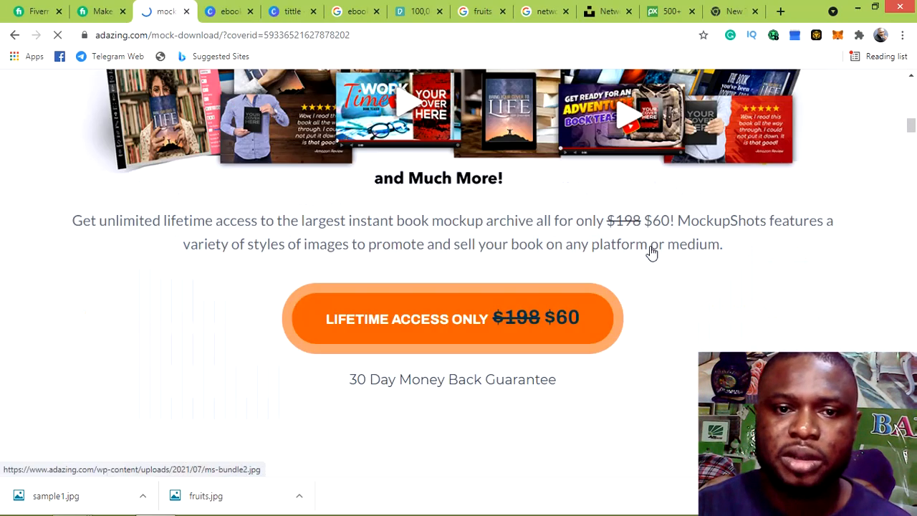
scroll(652, 251, "down", 5)
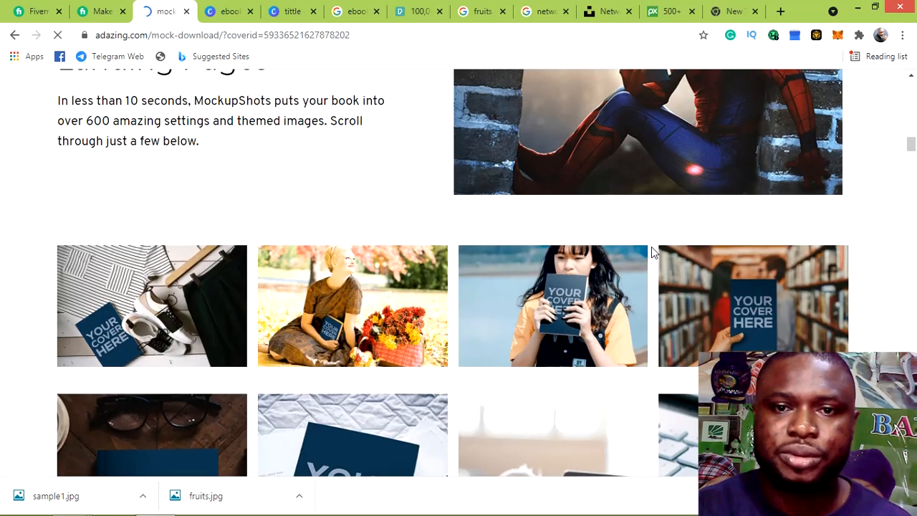
scroll(650, 247, "up", 10)
scroll(652, 248, "up", 12)
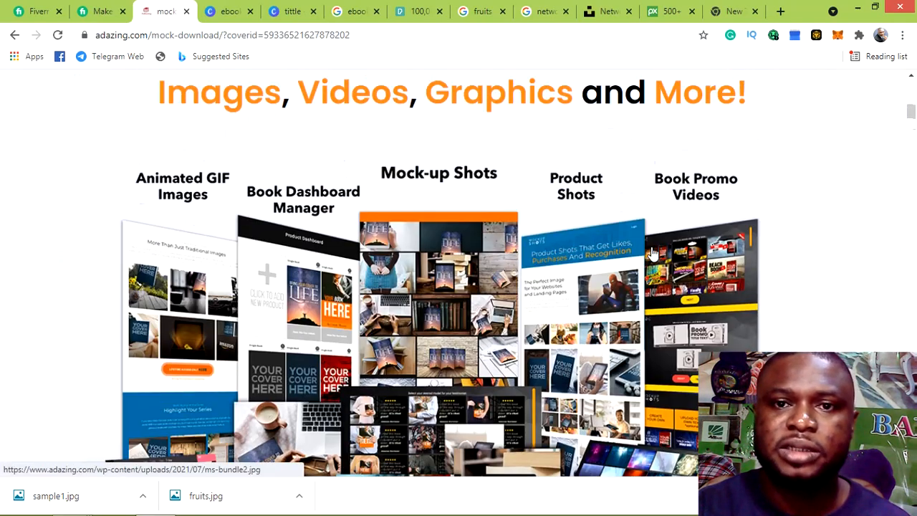
scroll(720, 227, "up", 6)
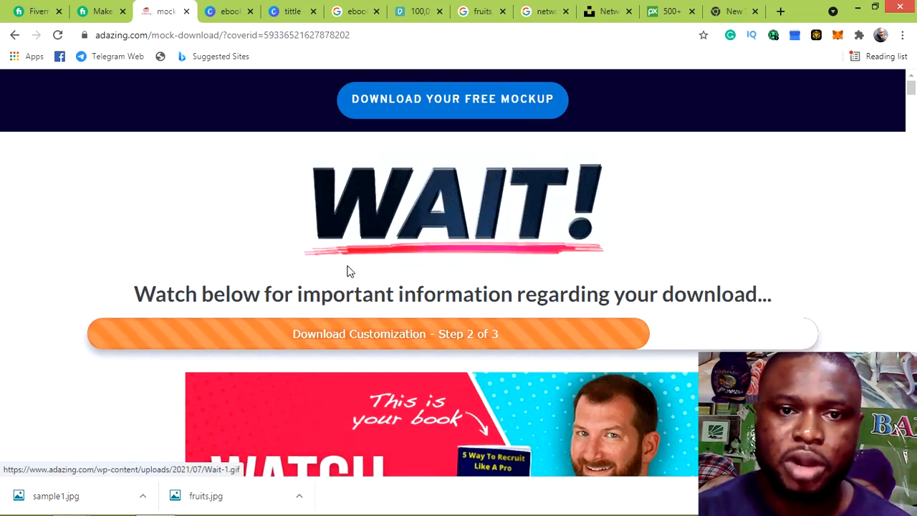
scroll(363, 257, "down", 1)
scroll(363, 257, "up", 1)
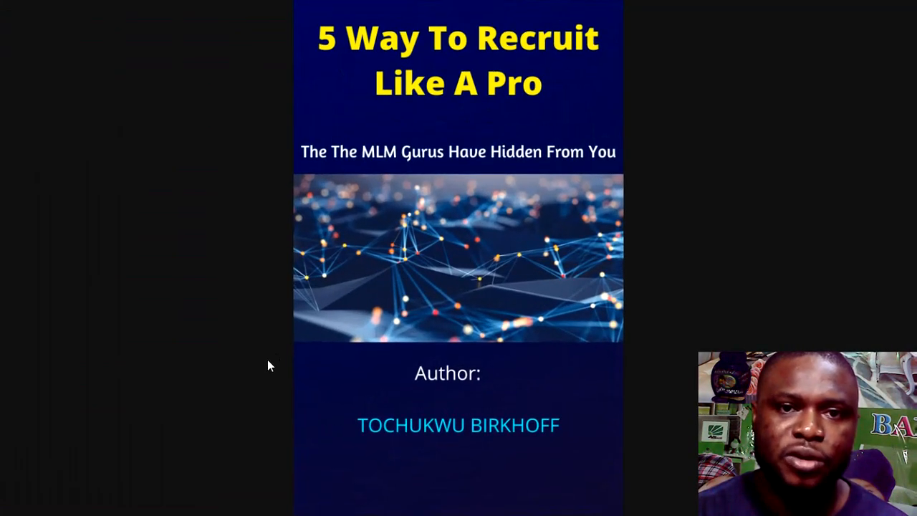
key("Right")
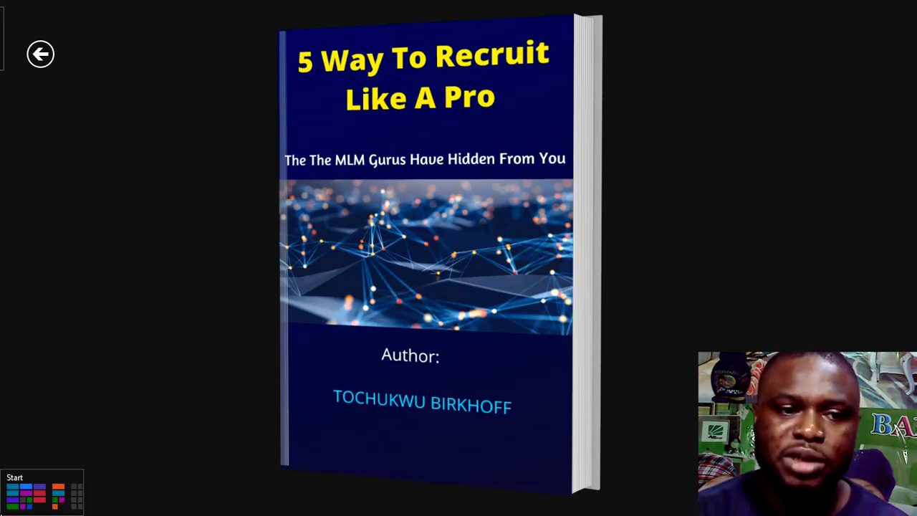
left_click(7, 508)
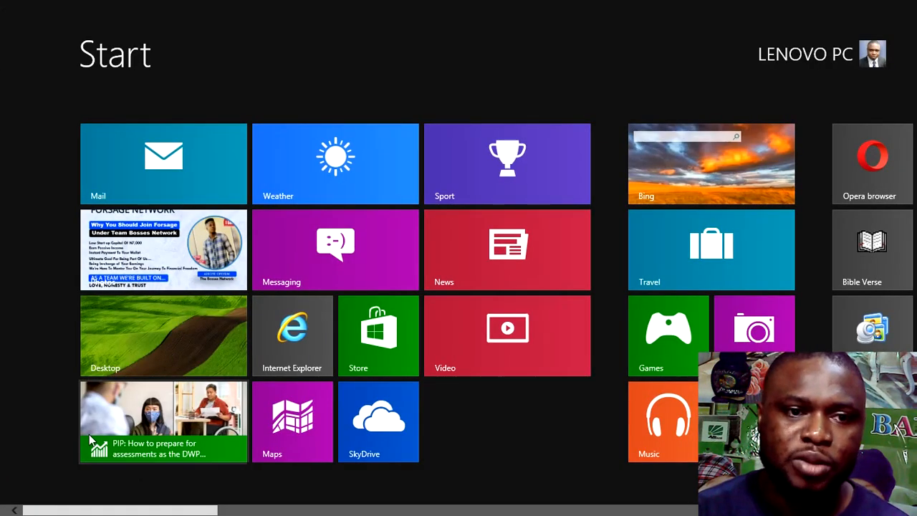
left_click(198, 329)
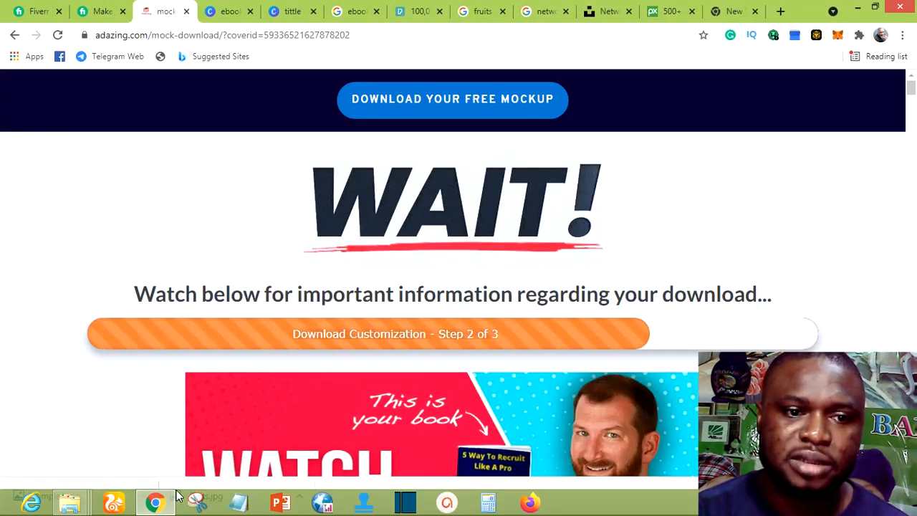
left_click(144, 497)
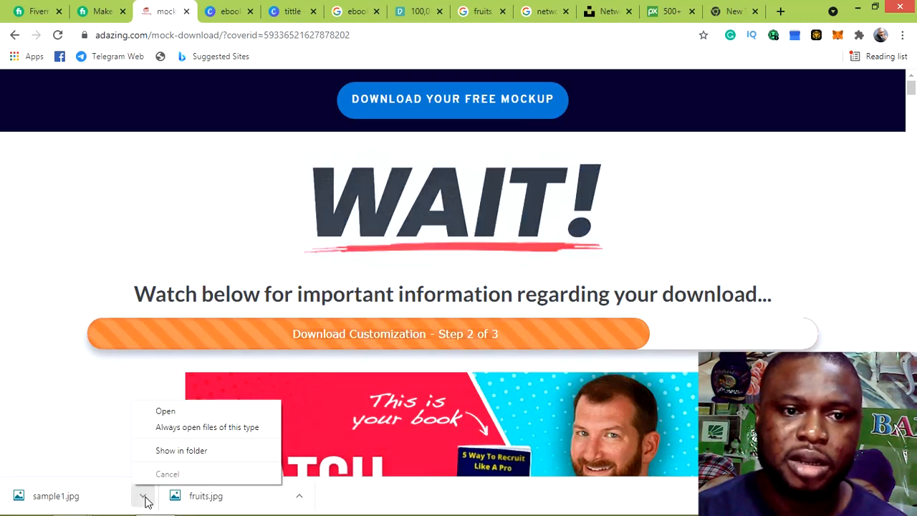
left_click(174, 412)
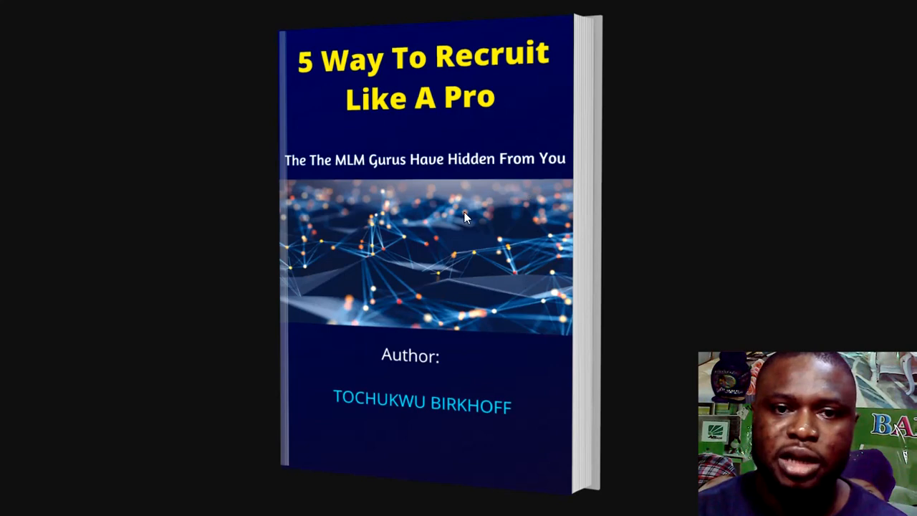
key("Left")
key("Right")
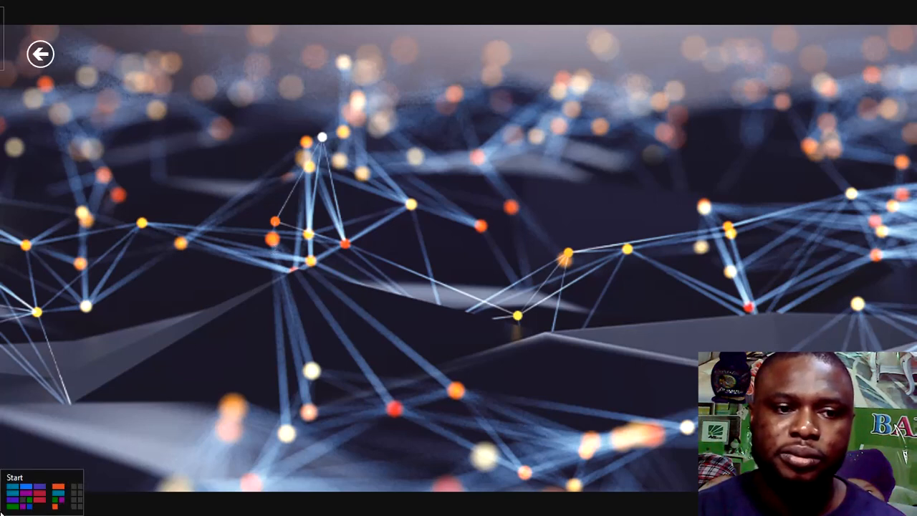
left_click(21, 494)
left_click(177, 342)
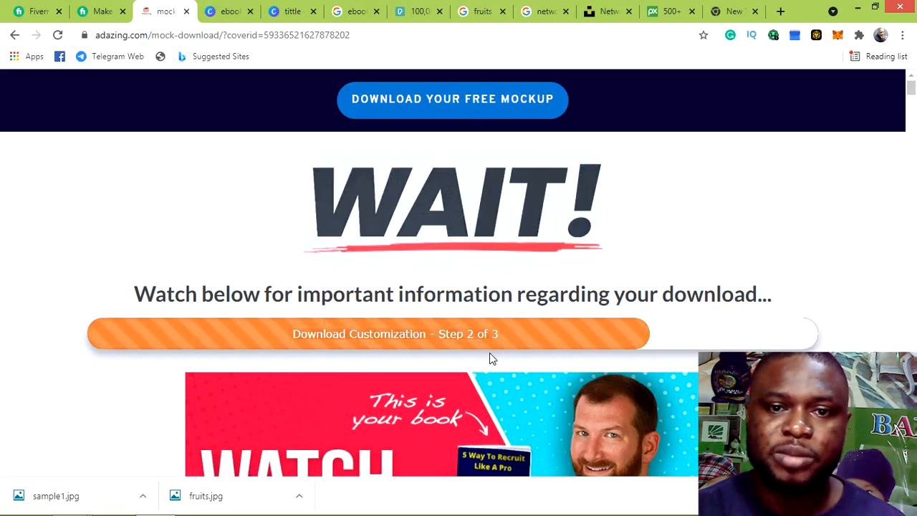
Load boxshot.com in the empty new Chrome tab
left_click(733, 11)
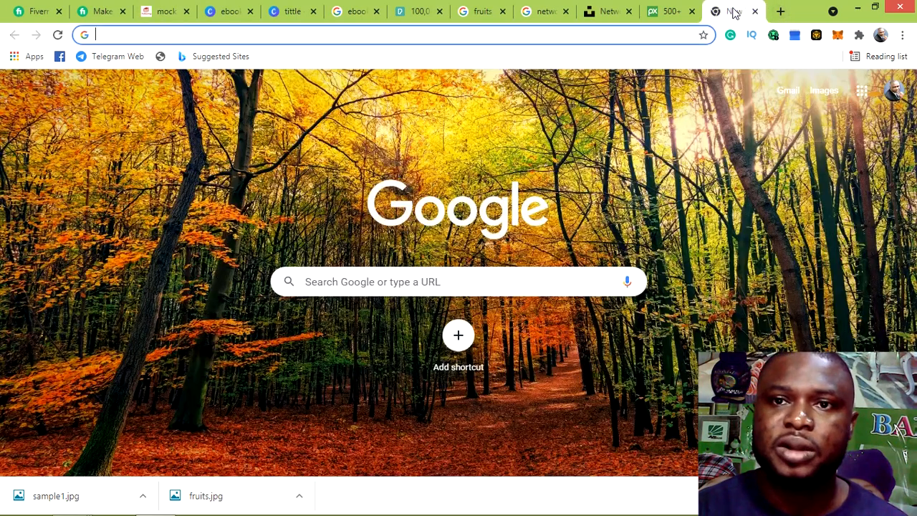
left_click(432, 36)
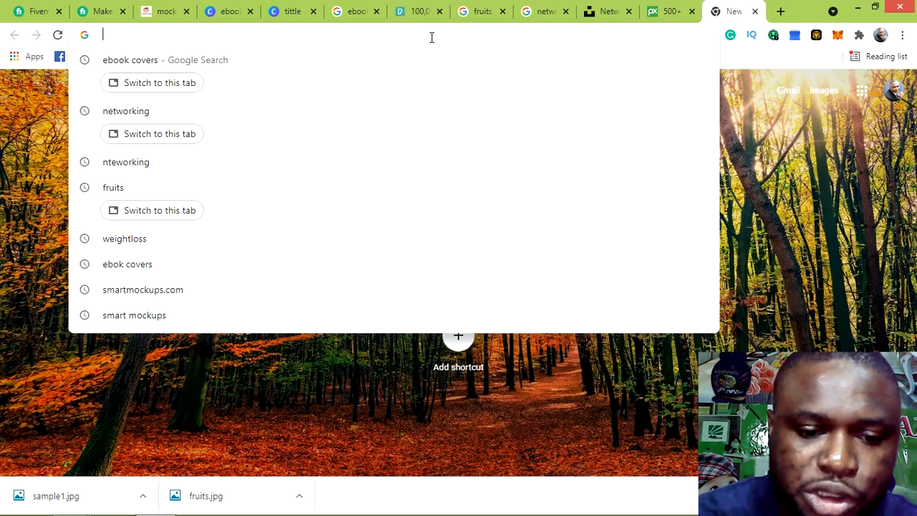
type("box")
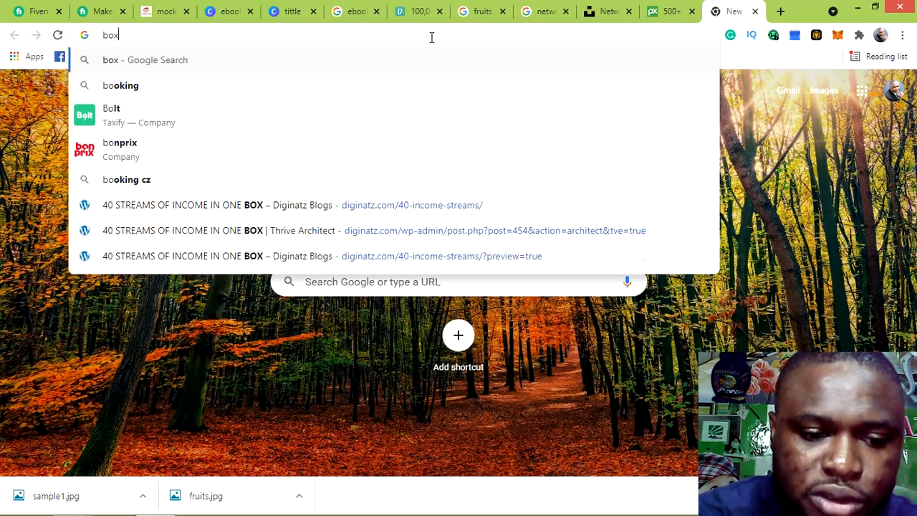
type("shot")
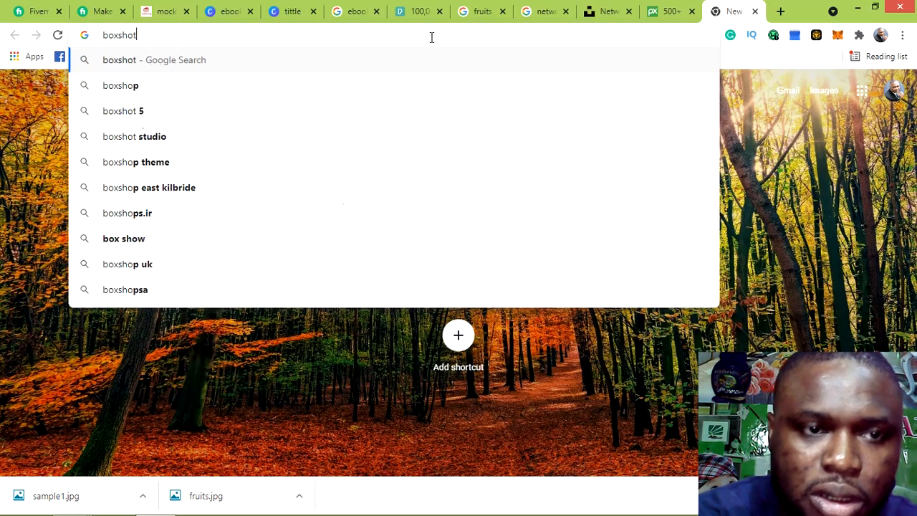
type(".")
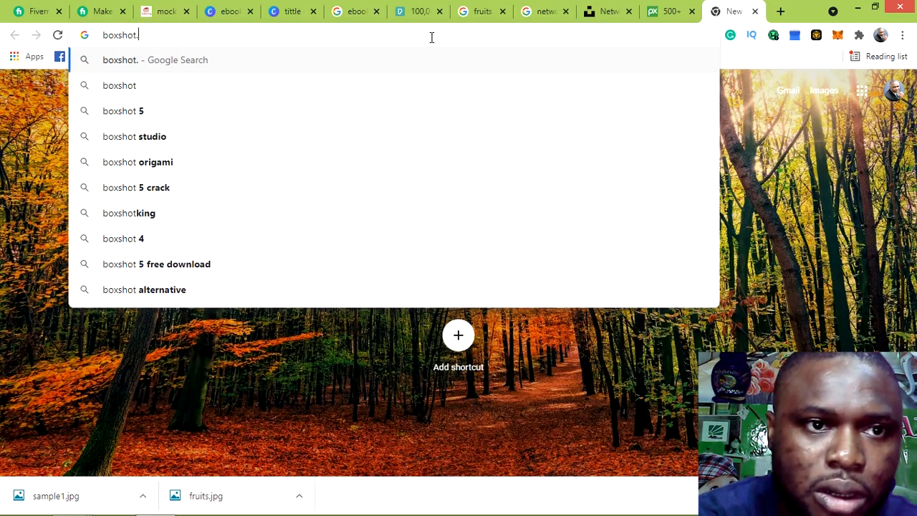
type("com")
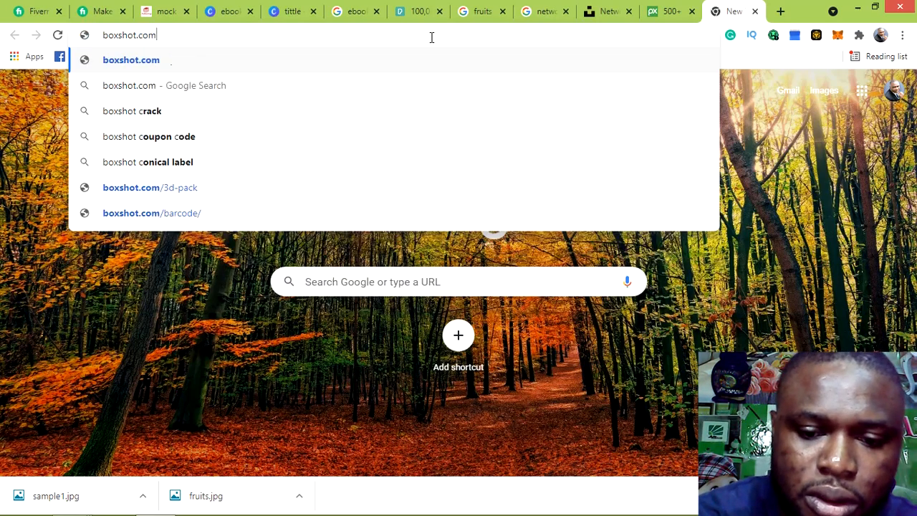
key("Return")
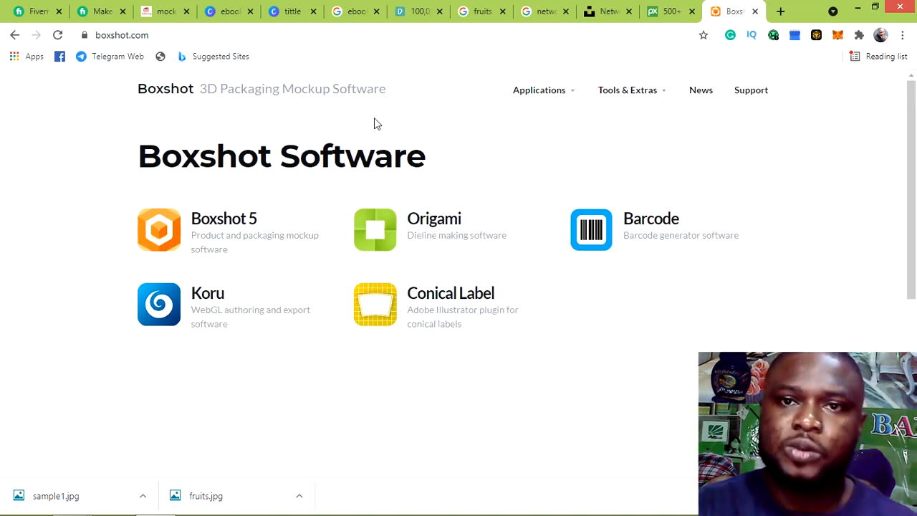
Open Boxshot Online from Tools & Extras and browse the free 3D shapes gallery
mouse_move(629, 92)
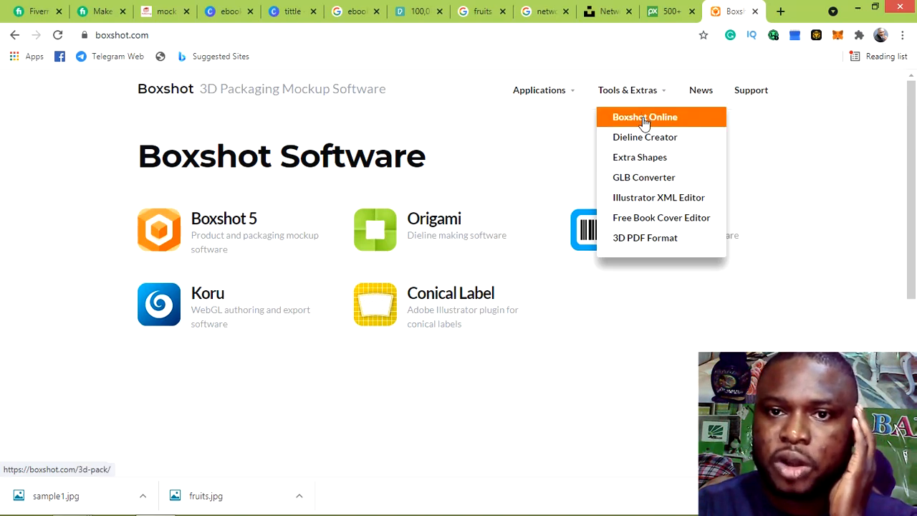
left_click(645, 119)
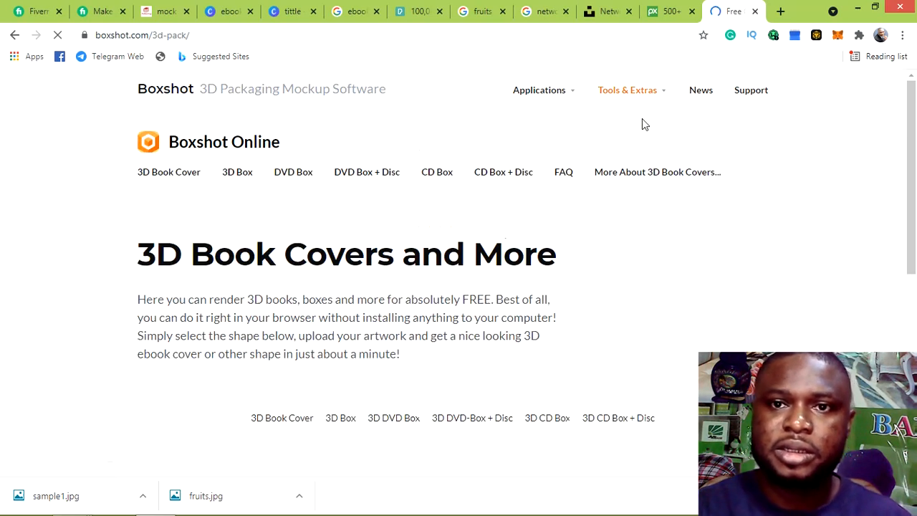
mouse_move(650, 104)
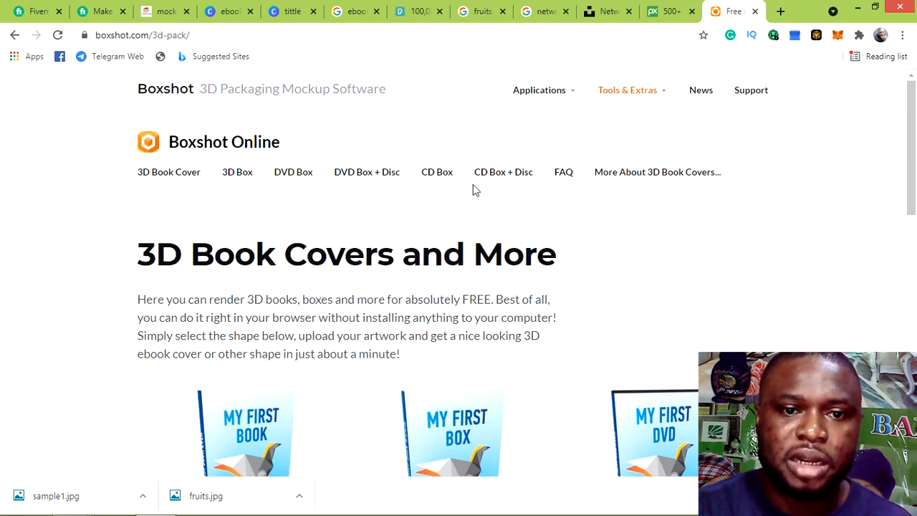
scroll(461, 197, "down", 3)
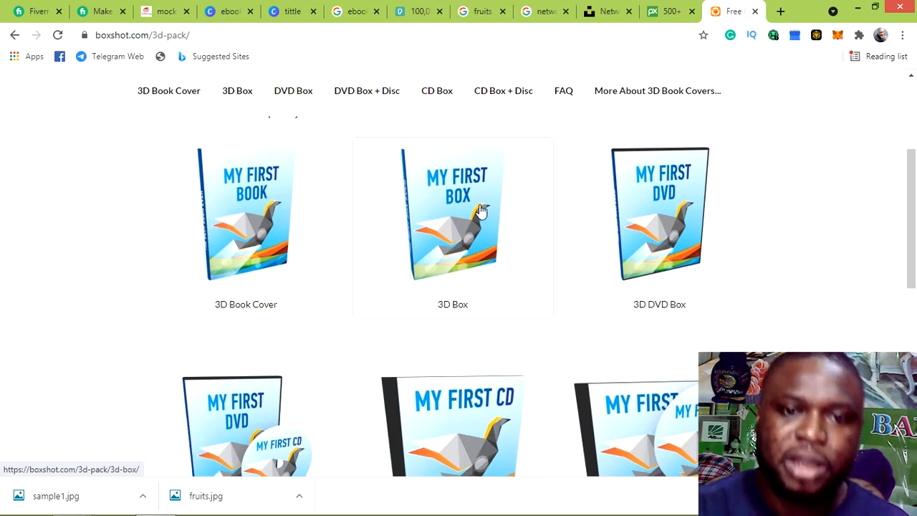
scroll(485, 206, "down", 4)
scroll(487, 204, "down", 4)
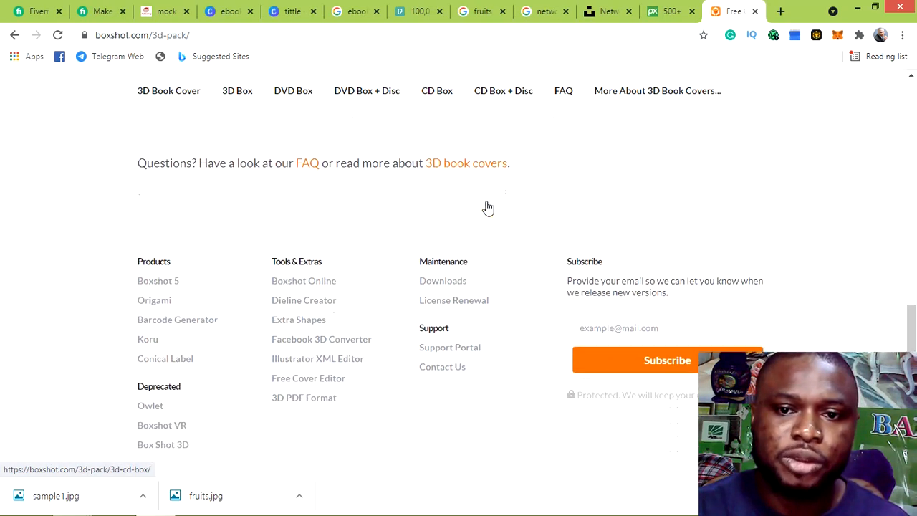
scroll(487, 206, "up", 8)
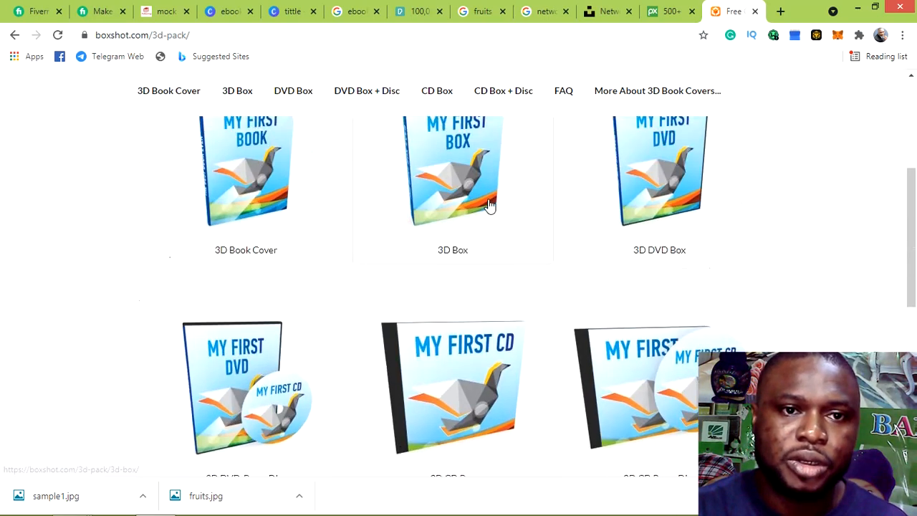
scroll(283, 176, "up", 1)
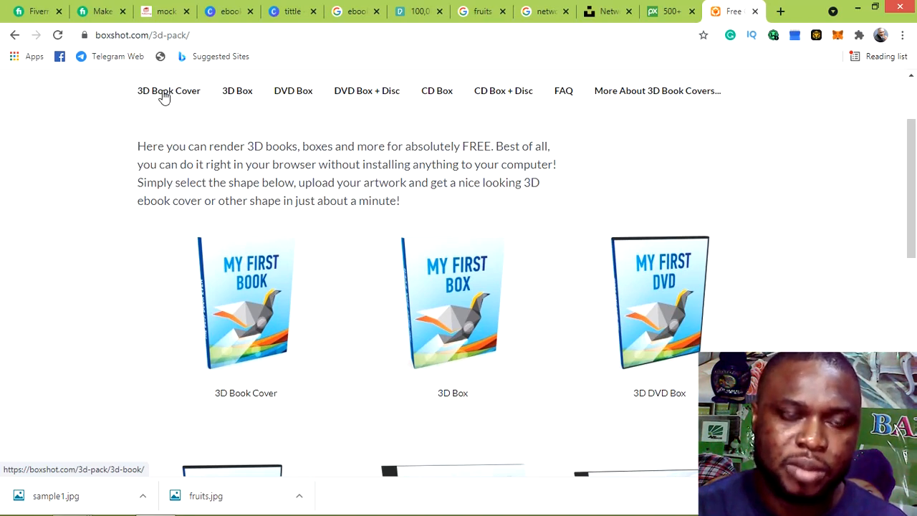
Review the 3D Book Cover generator page, then reopen it from the shape gallery
left_click(170, 95)
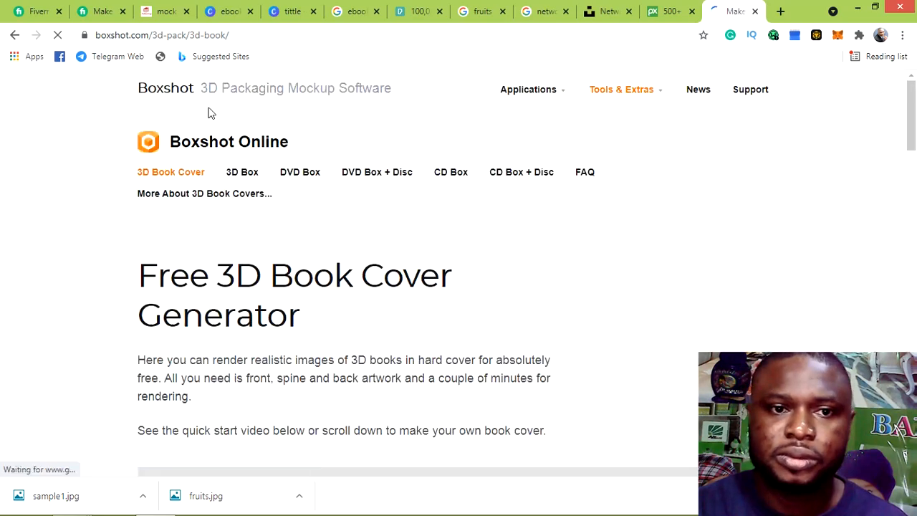
scroll(373, 183, "down", 3)
scroll(373, 183, "down", 3)
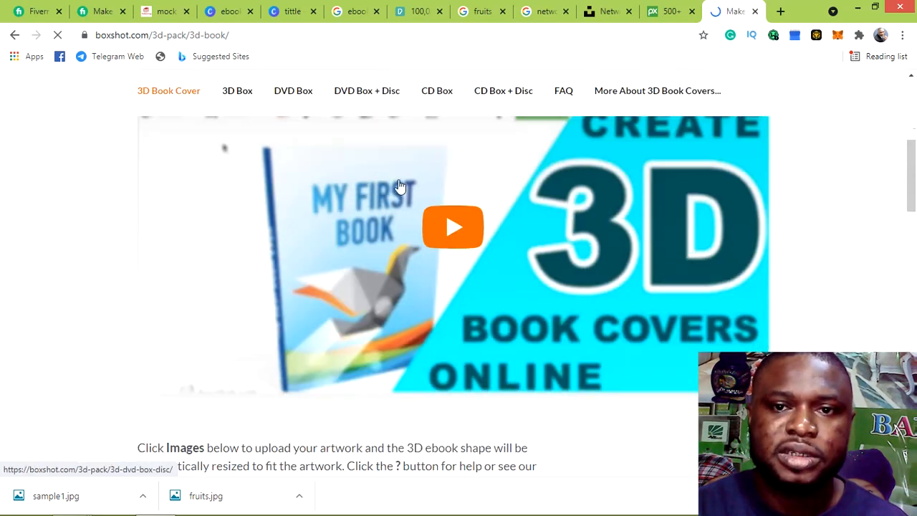
scroll(432, 157, "down", 4)
scroll(434, 157, "down", 1)
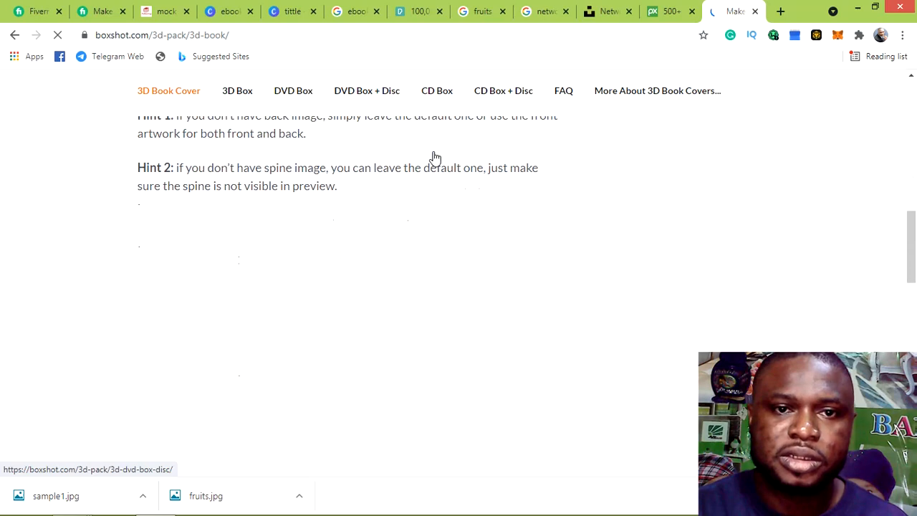
scroll(435, 158, "down", 6)
scroll(430, 161, "up", 4)
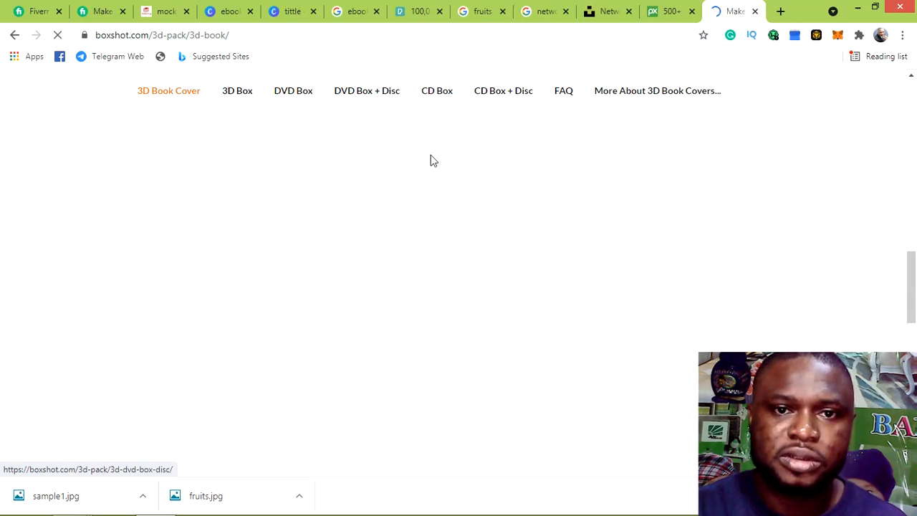
scroll(431, 160, "up", 5)
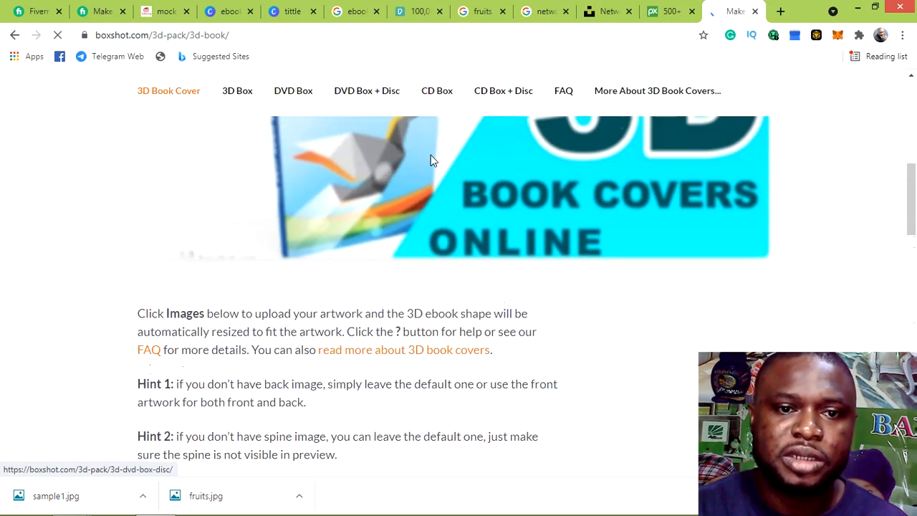
scroll(431, 161, "up", 3)
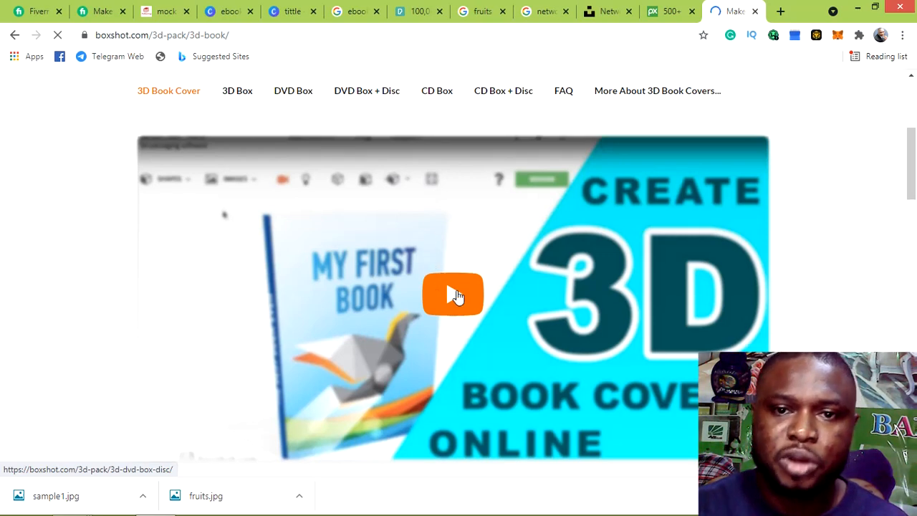
scroll(426, 131, "up", 4)
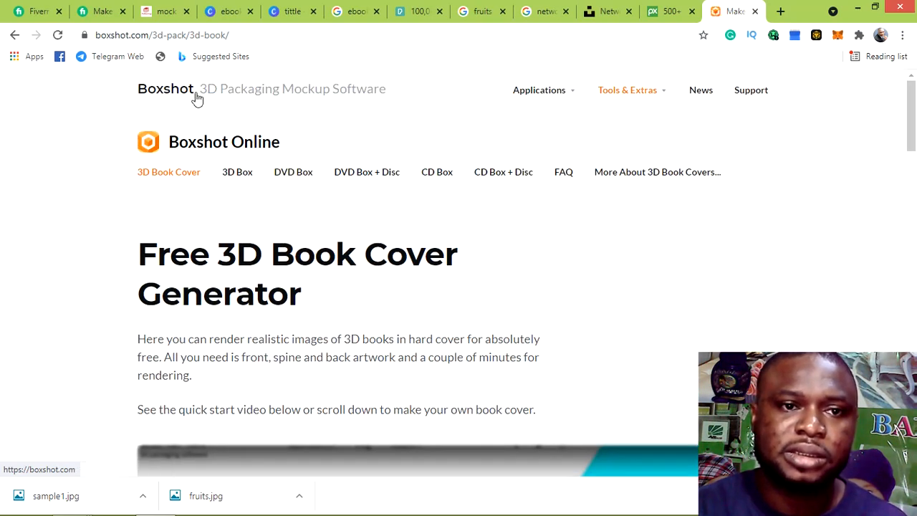
left_click(13, 36)
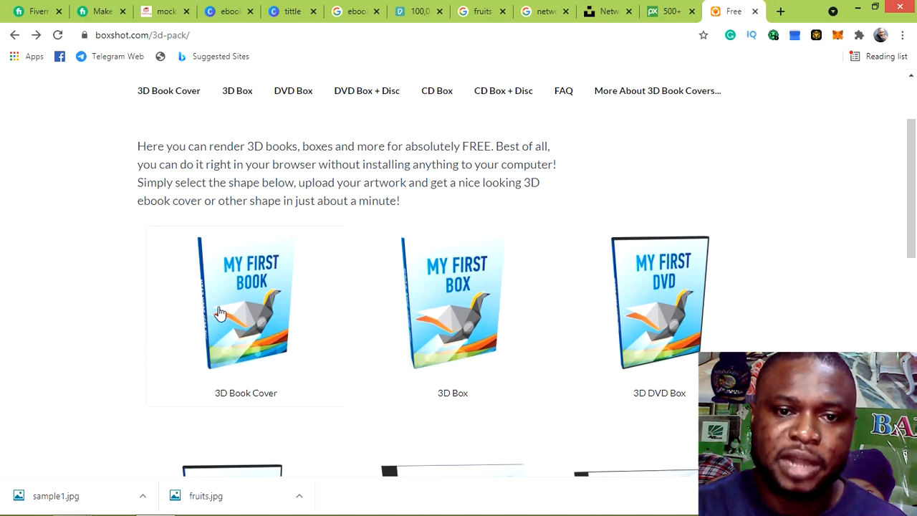
left_click(258, 324)
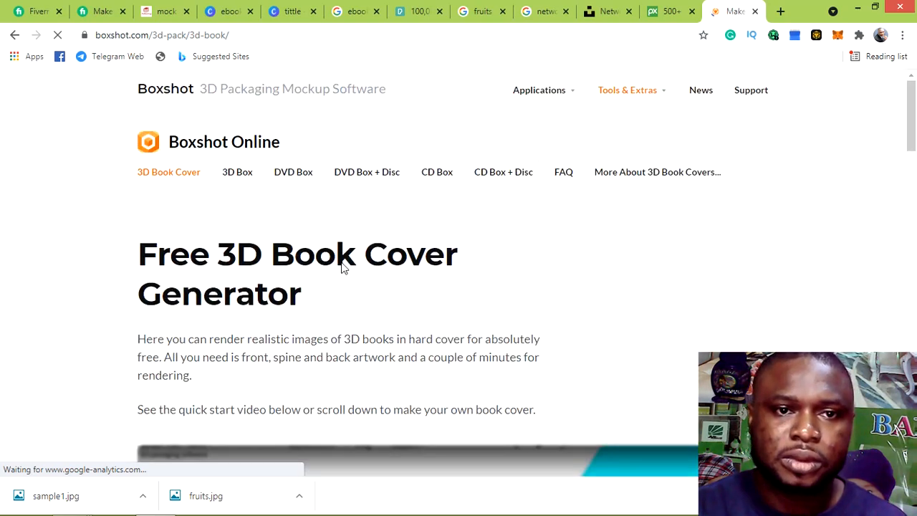
Scroll down to the Boxshot editor toolbar and the default 'My First Book' 3D preview
scroll(599, 263, "down", 4)
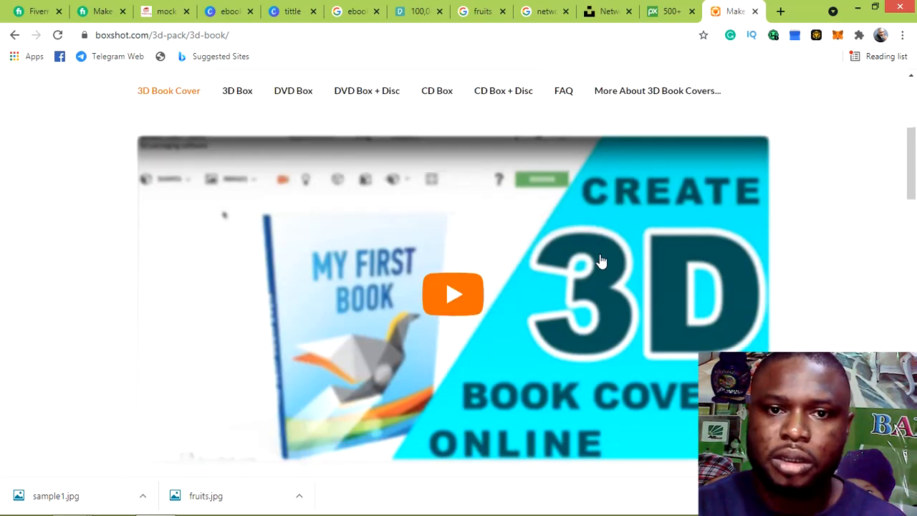
scroll(602, 261, "down", 5)
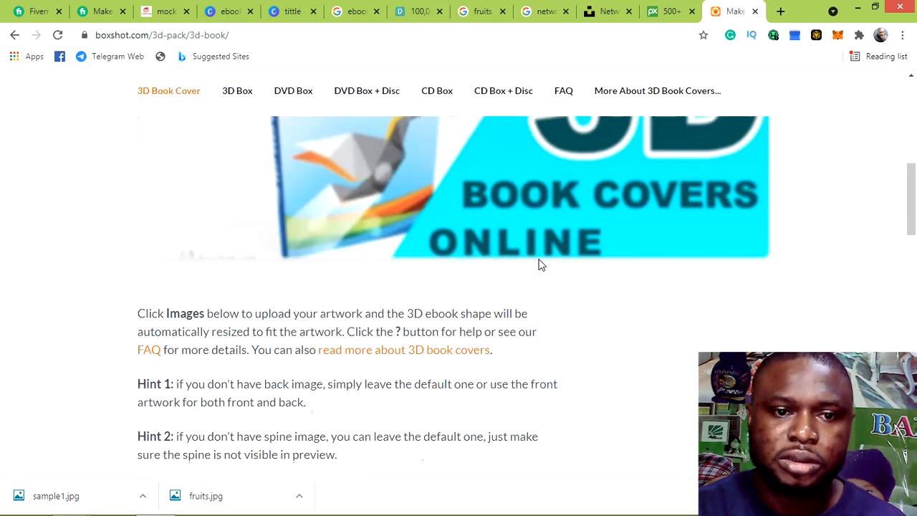
scroll(534, 264, "down", 1)
scroll(530, 264, "down", 2)
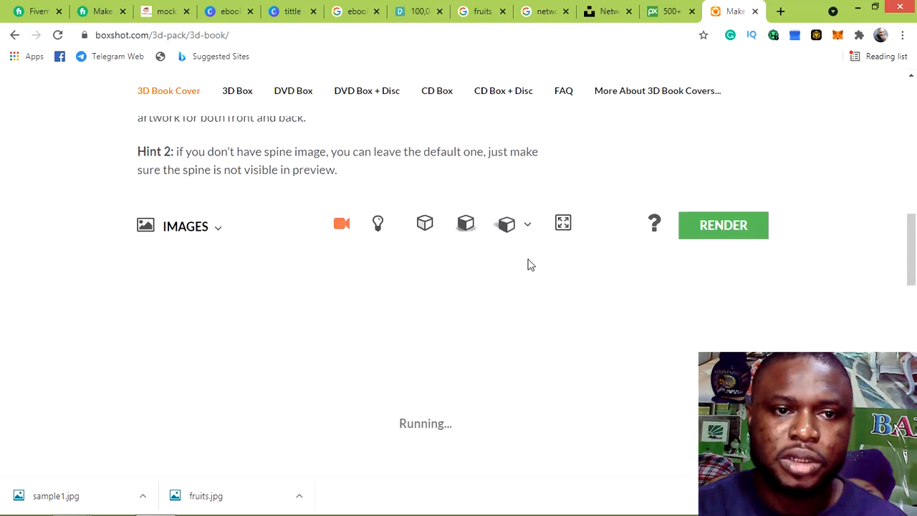
scroll(528, 262, "down", 1)
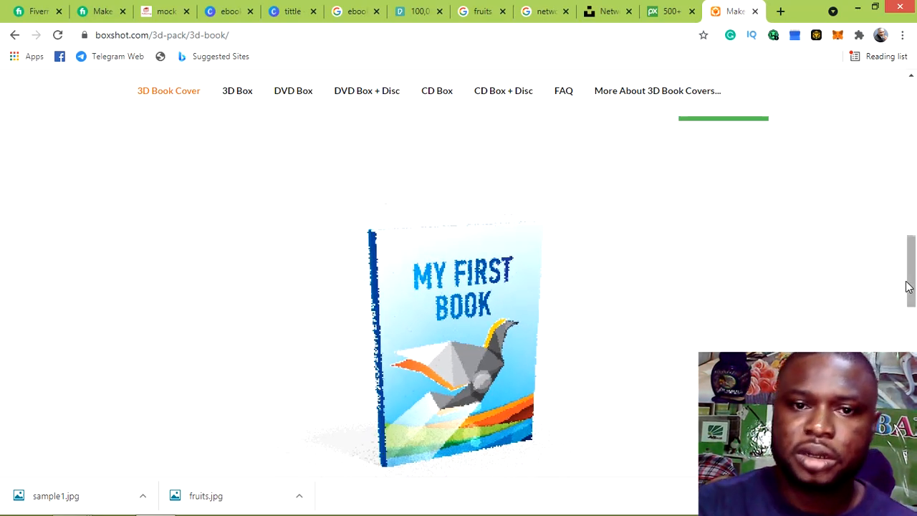
scroll(909, 286, "up", 3)
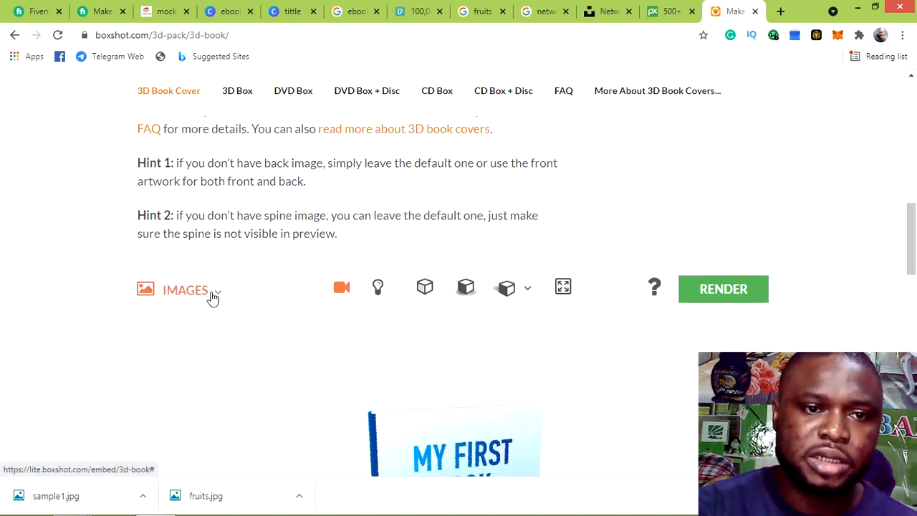
Load tittle (1).png from Downloads as the book's front cover image
left_click(217, 298)
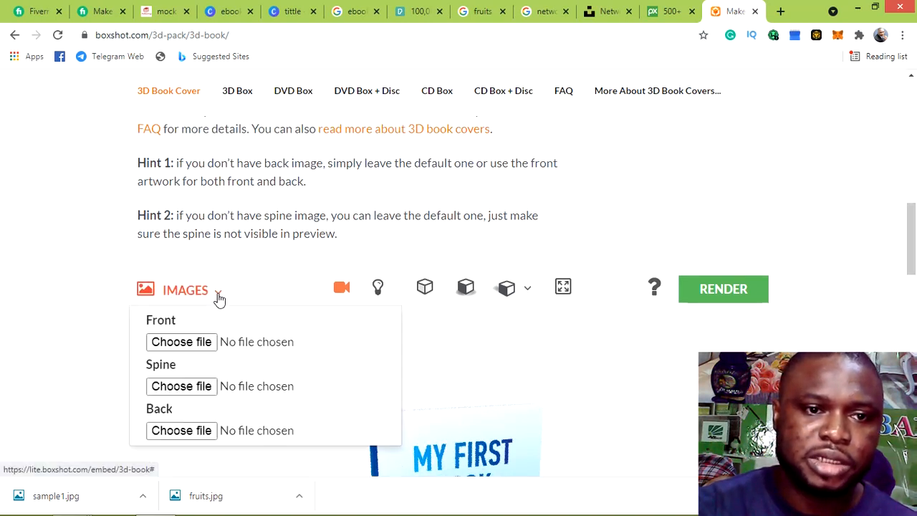
left_click(181, 342)
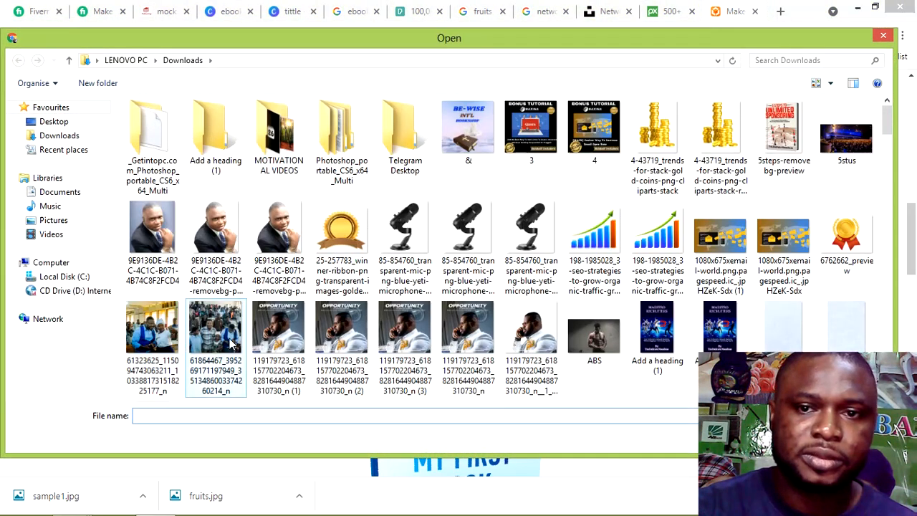
left_click_drag(889, 120, 910, 348)
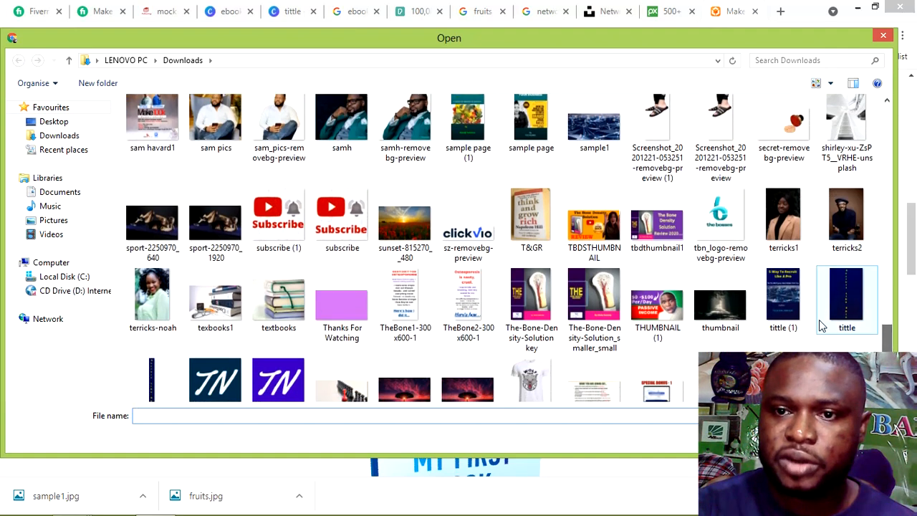
left_click(791, 304)
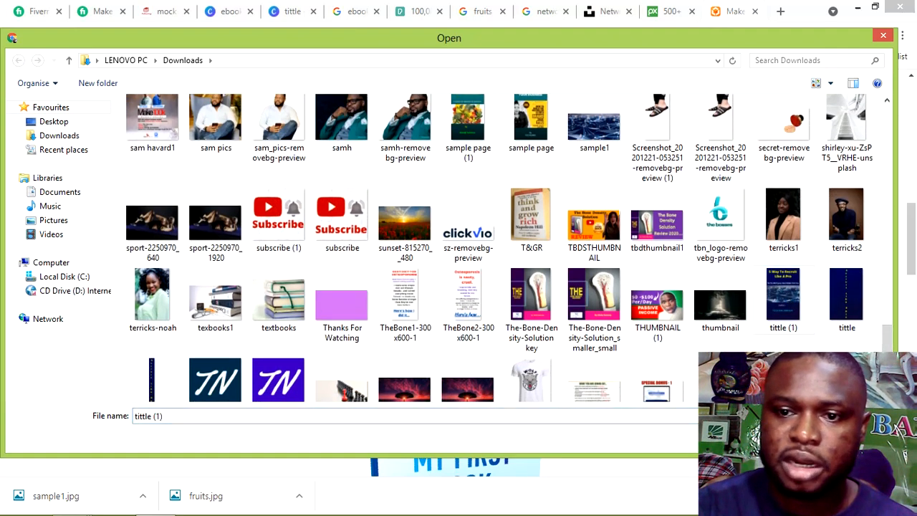
left_click(791, 437)
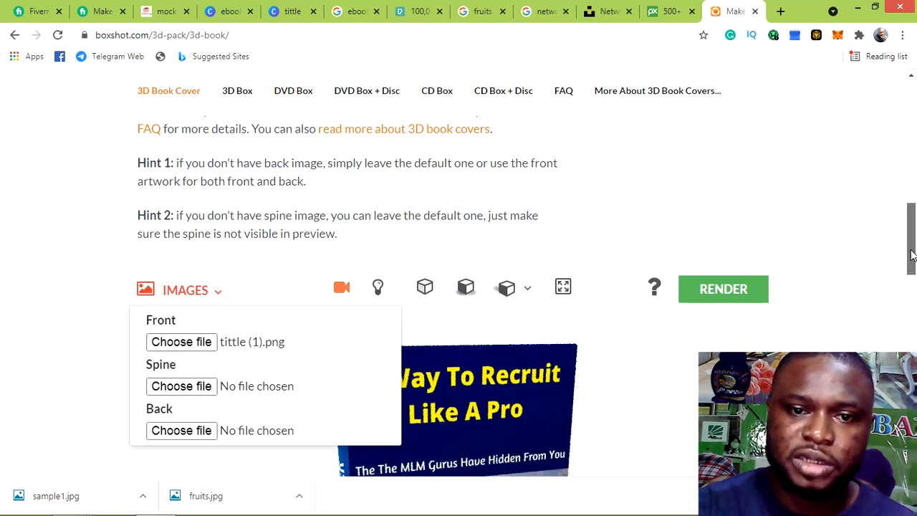
scroll(911, 287, "down", 2)
Load BLOOD PRESSURE SOLUTION1.png from Downloads as the spine image
left_click_drag(912, 283, 912, 287)
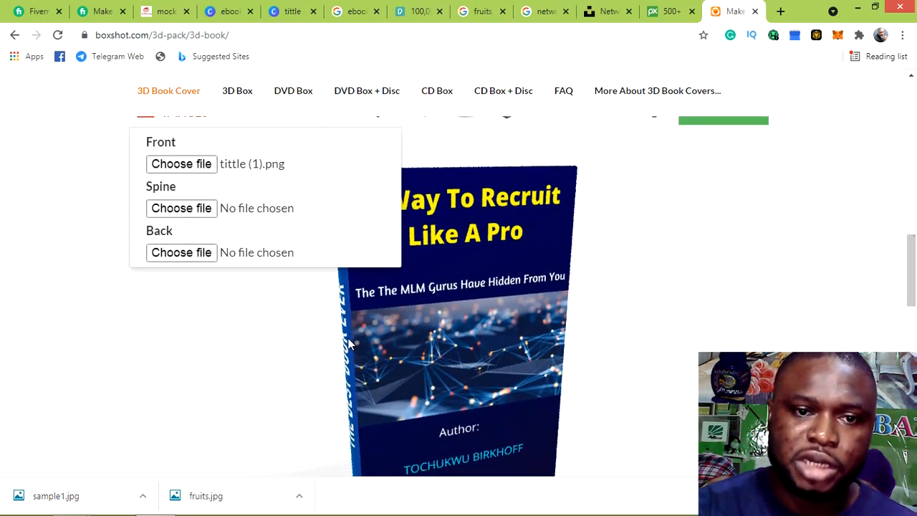
left_click(172, 213)
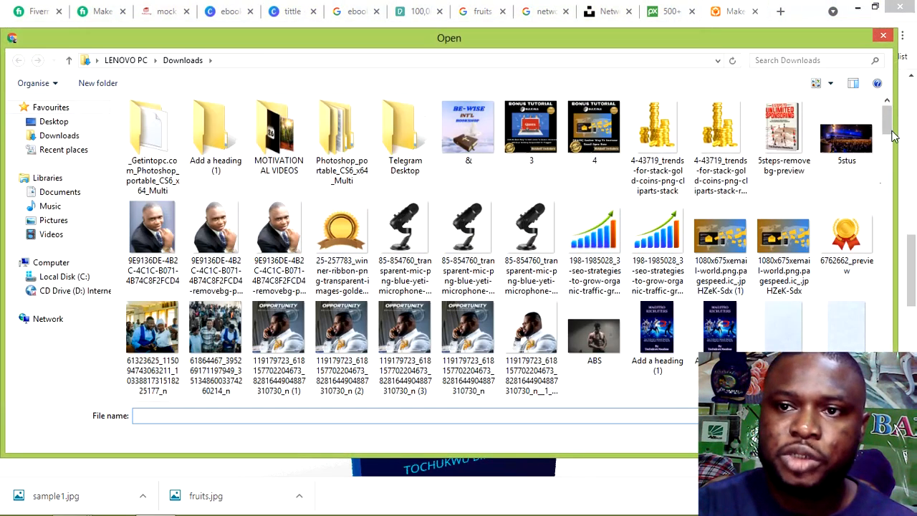
left_click_drag(888, 135, 890, 154)
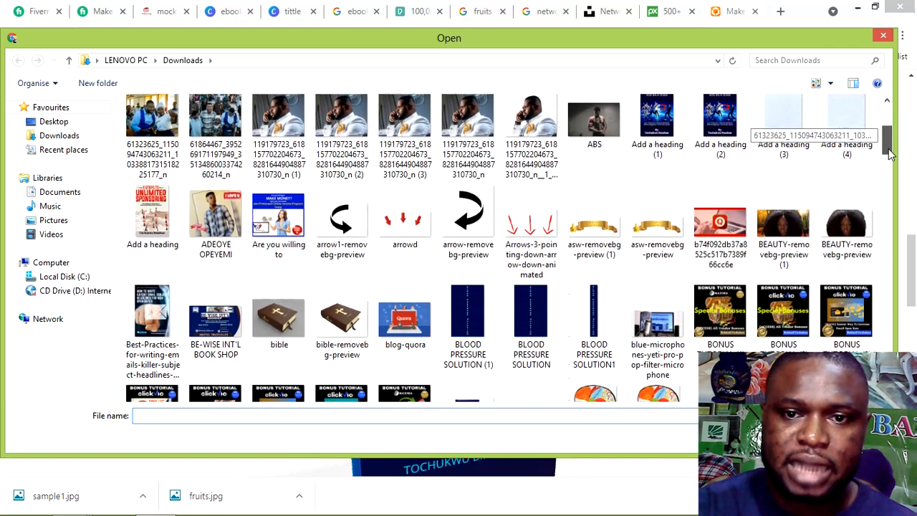
left_click(590, 318)
left_click(787, 438)
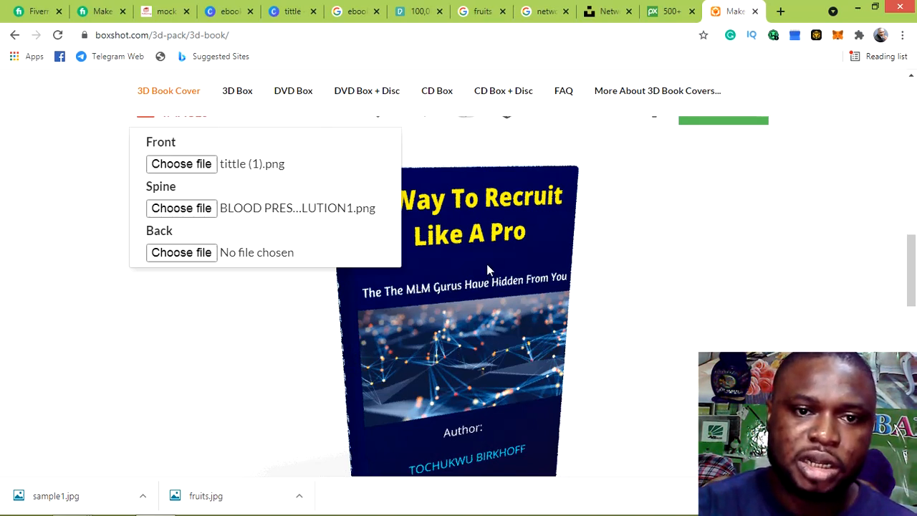
Collapse and reopen the IMAGES section to confirm the assigned front and spine images
left_click(220, 256)
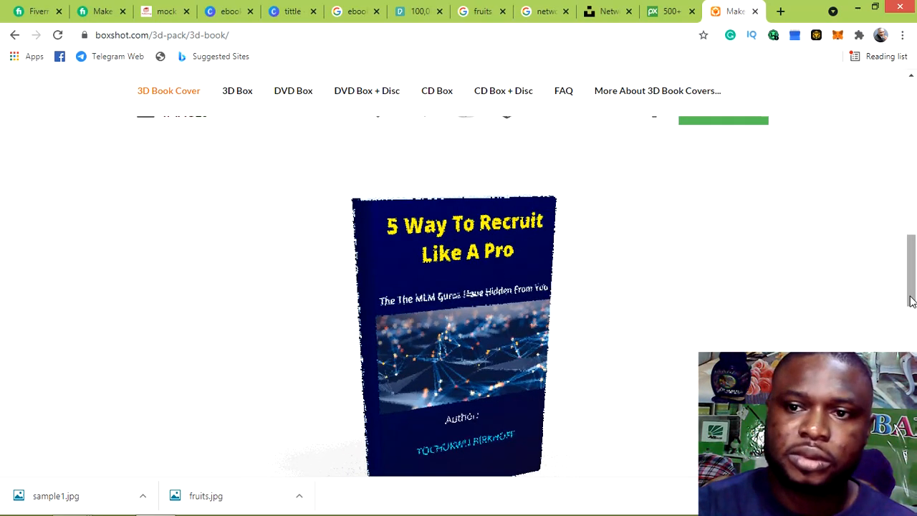
left_click_drag(910, 292, 910, 258)
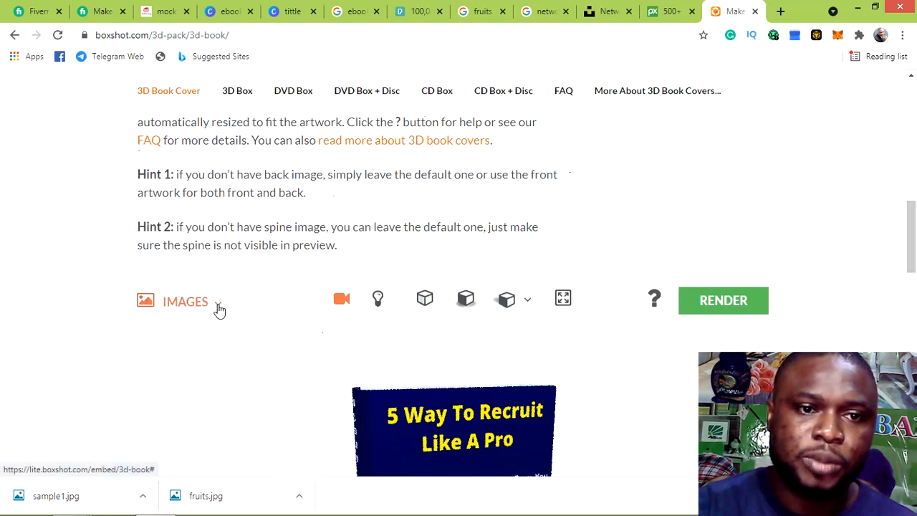
left_click(217, 306)
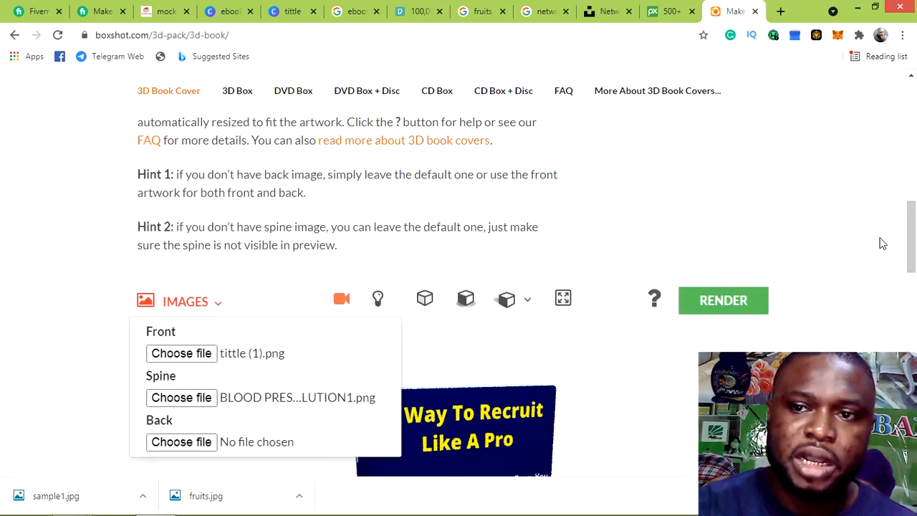
left_click_drag(913, 242, 912, 252)
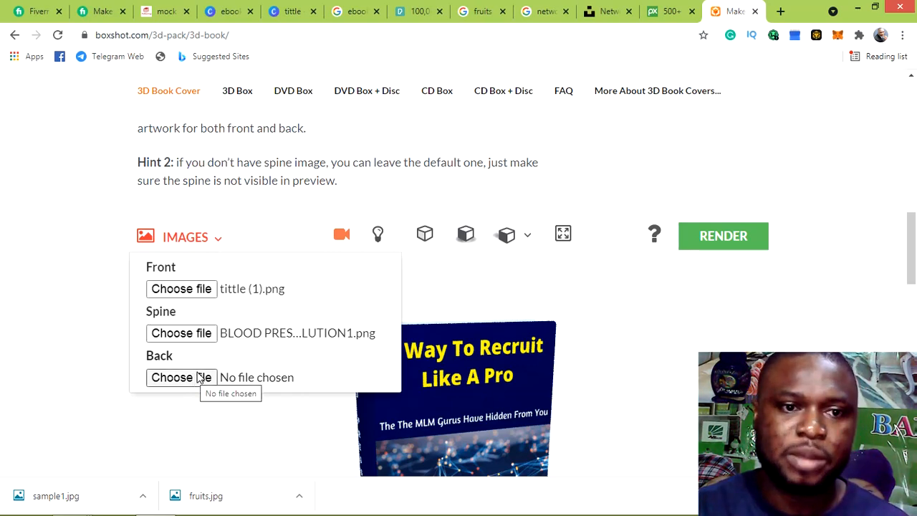
Delete the empty text box from Page 1 of the Canva 'tittle' design
left_click(293, 11)
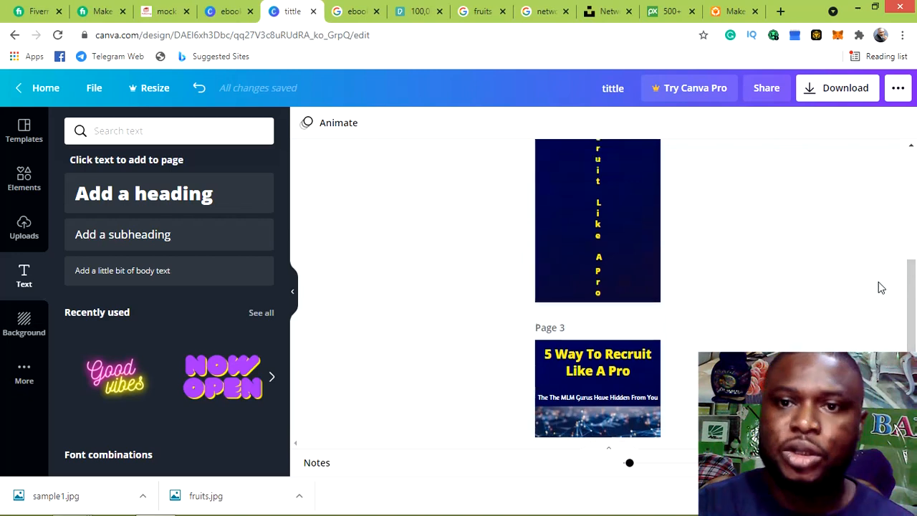
scroll(879, 283, "up", 5)
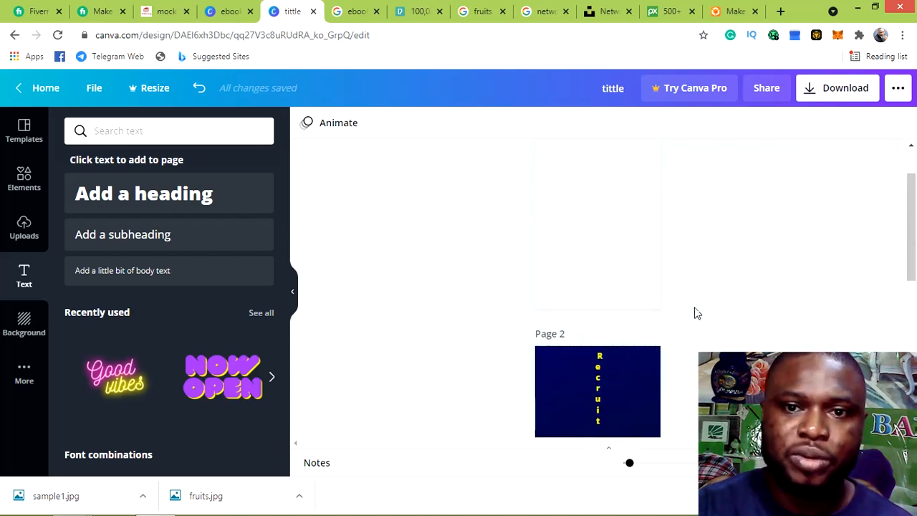
scroll(739, 262, "up", 2)
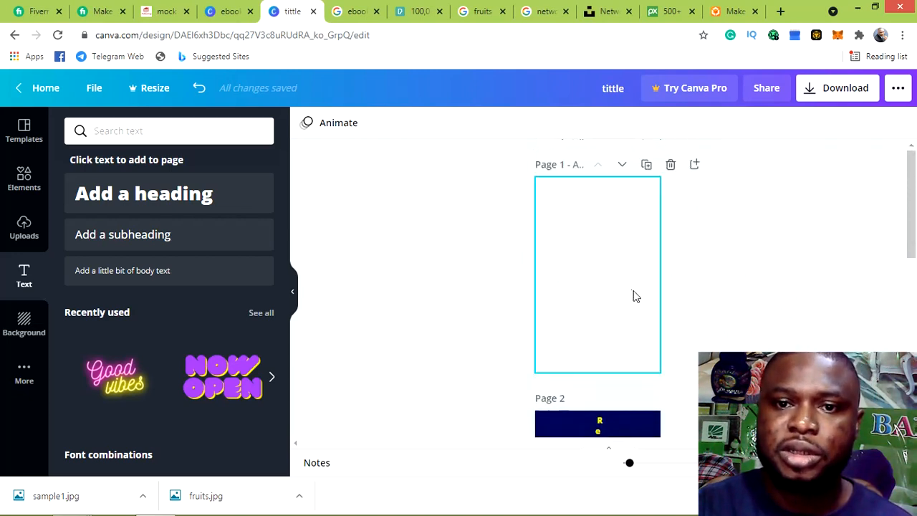
left_click(611, 277)
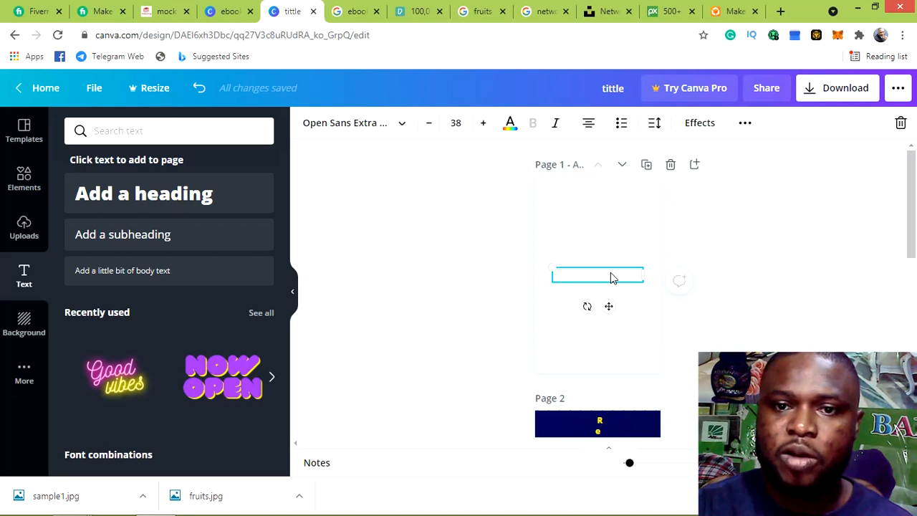
left_click(899, 124)
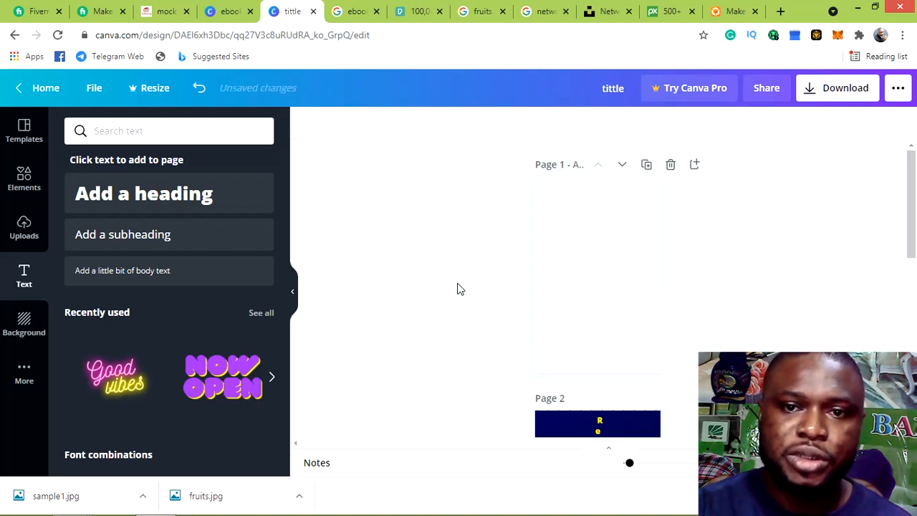
scroll(555, 277, "down", 2)
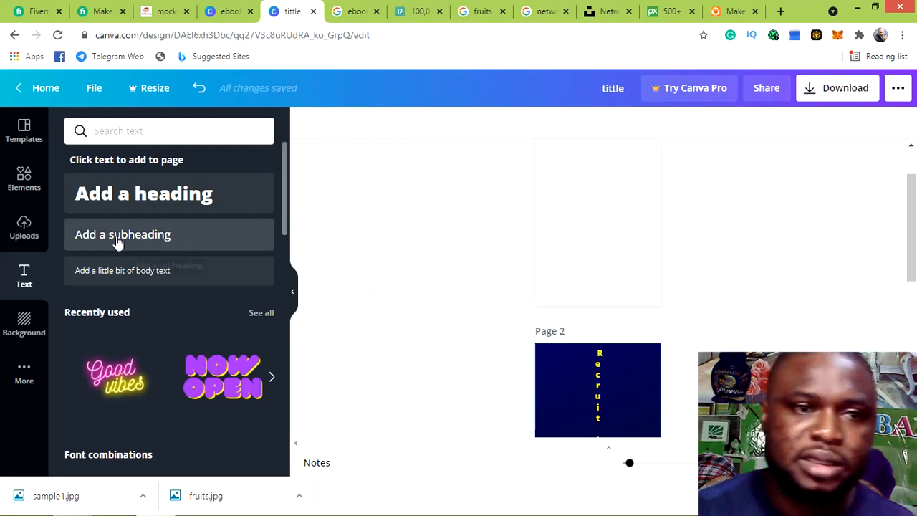
Fill Page 1's background with solid navy to match the spine page
left_click(24, 324)
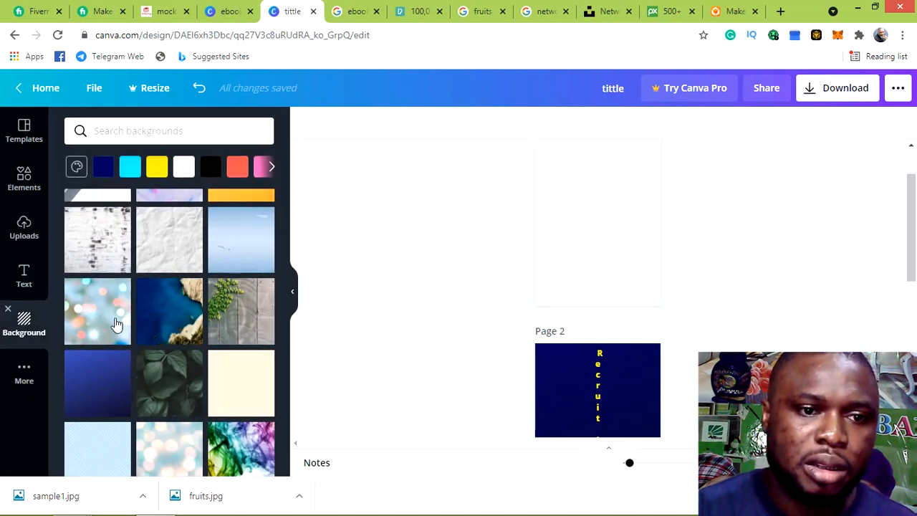
left_click(86, 386)
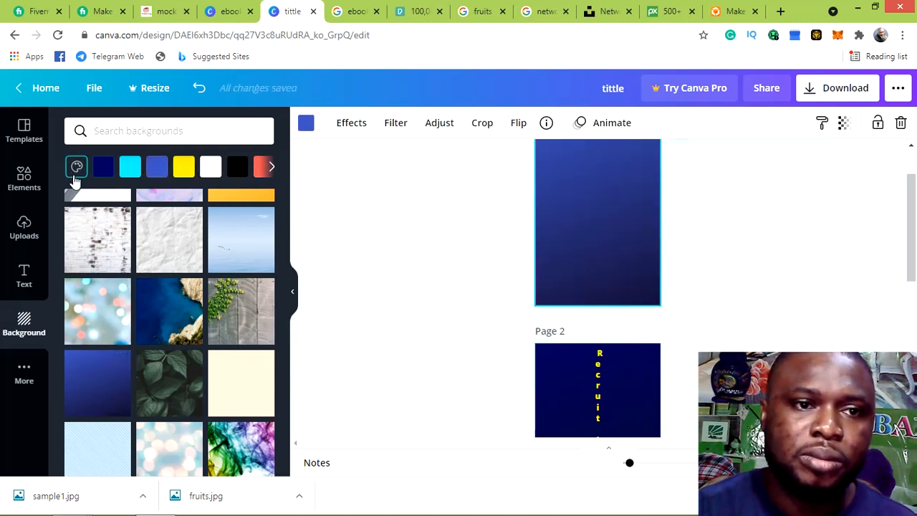
left_click(109, 175)
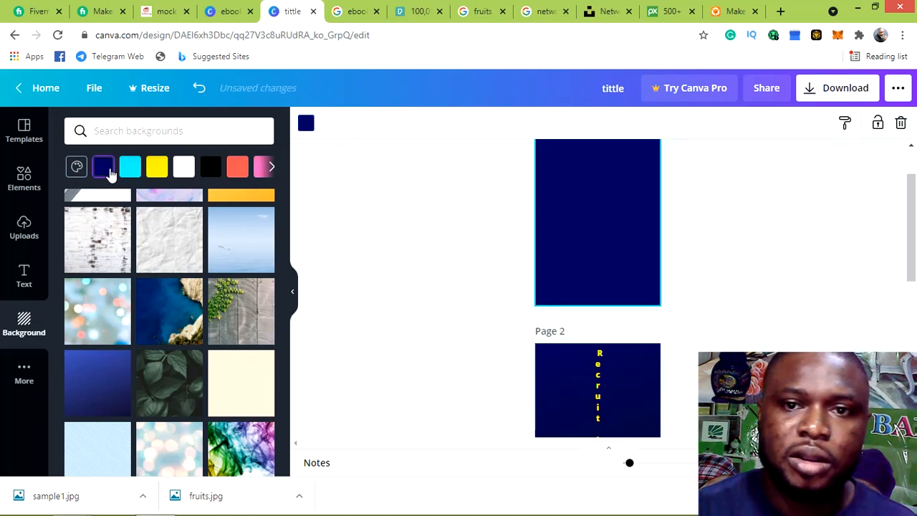
scroll(661, 220, "up", 1)
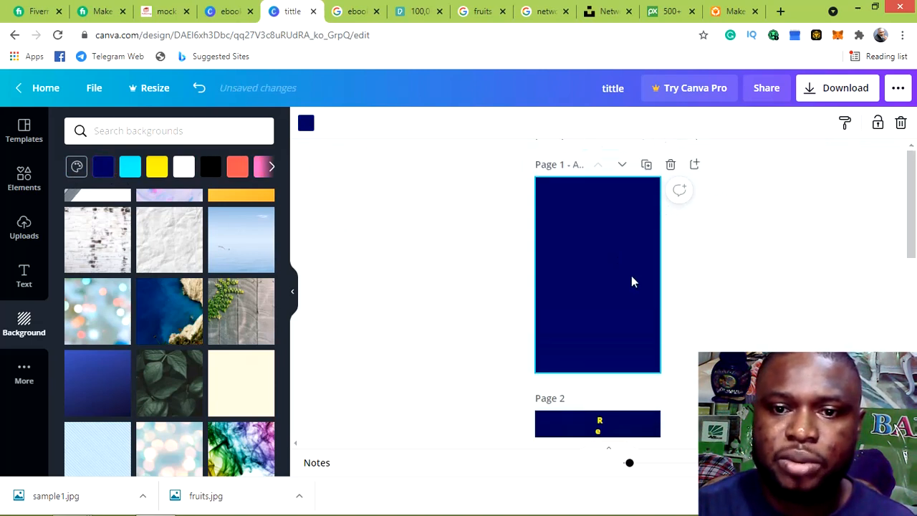
scroll(632, 282, "down", 2)
scroll(643, 246, "up", 1)
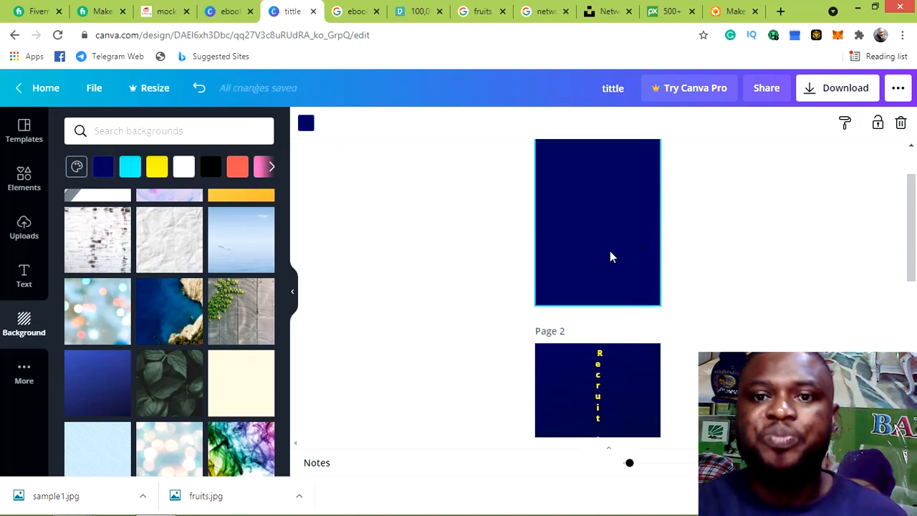
scroll(610, 263, "up", 1)
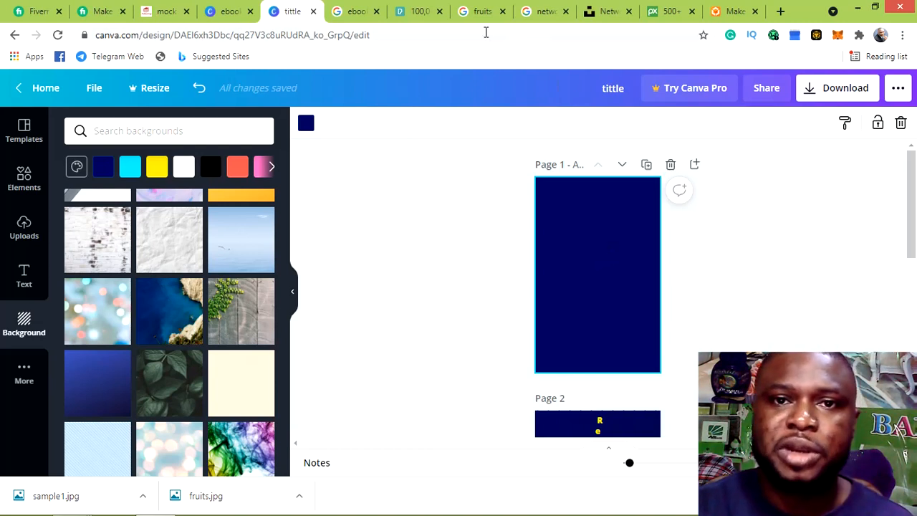
Browse the Google 'ebook covers' image results for 3D book examples
left_click(356, 13)
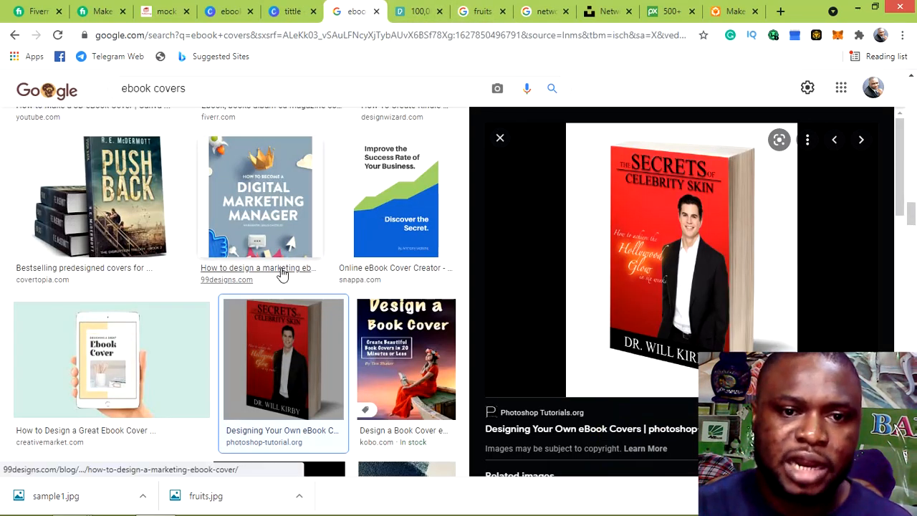
scroll(281, 271, "down", 1)
scroll(284, 274, "down", 3)
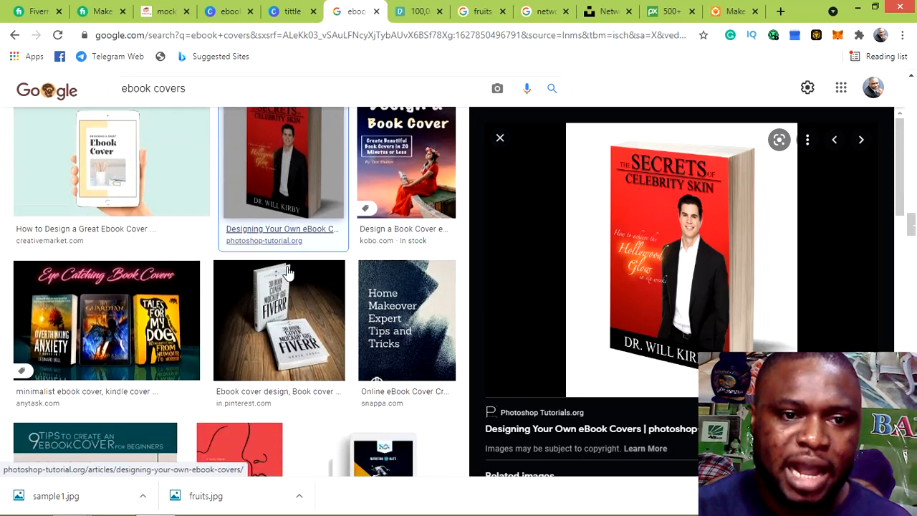
scroll(287, 271, "down", 4)
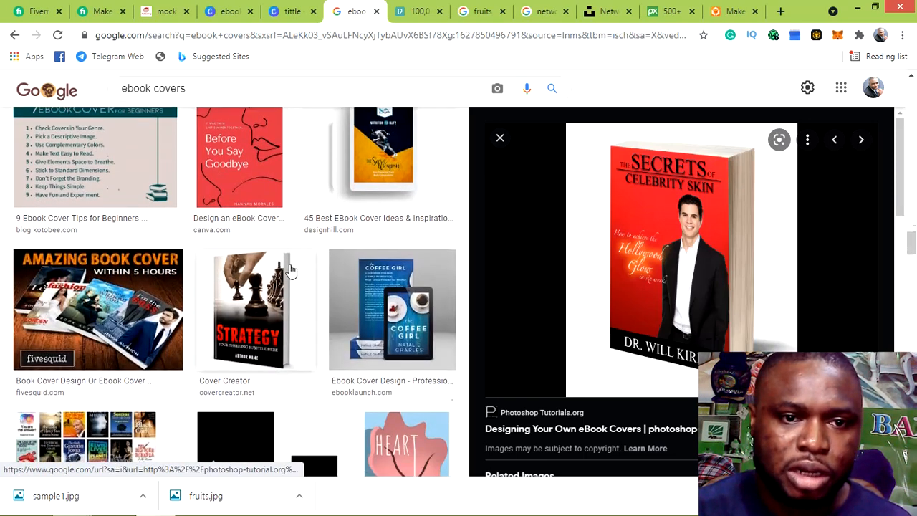
scroll(289, 270, "down", 3)
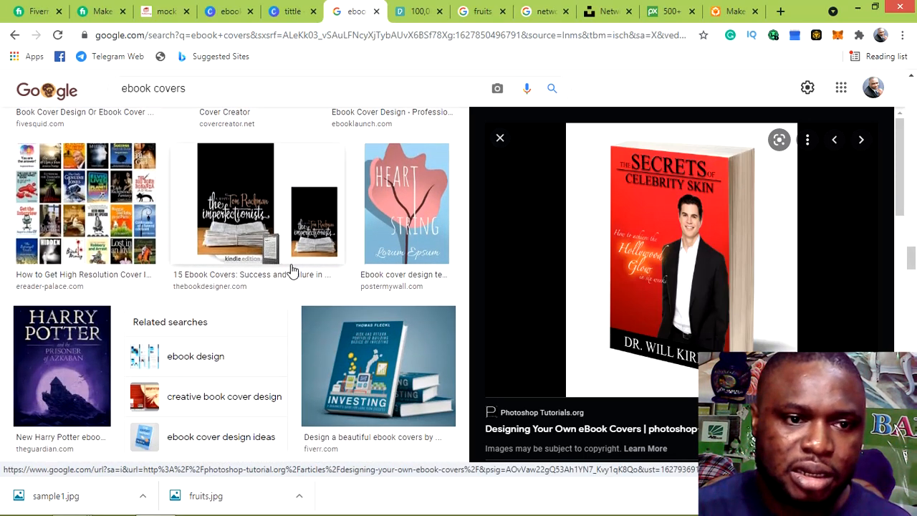
scroll(292, 279, "down", 3)
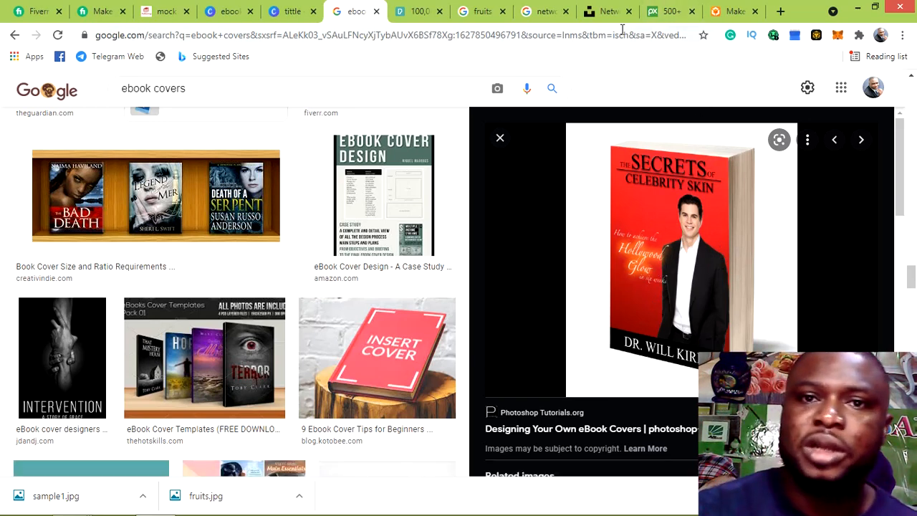
Load BLOOD PRESSURE SOLUTION.png from Downloads as the book's back cover image
left_click(729, 14)
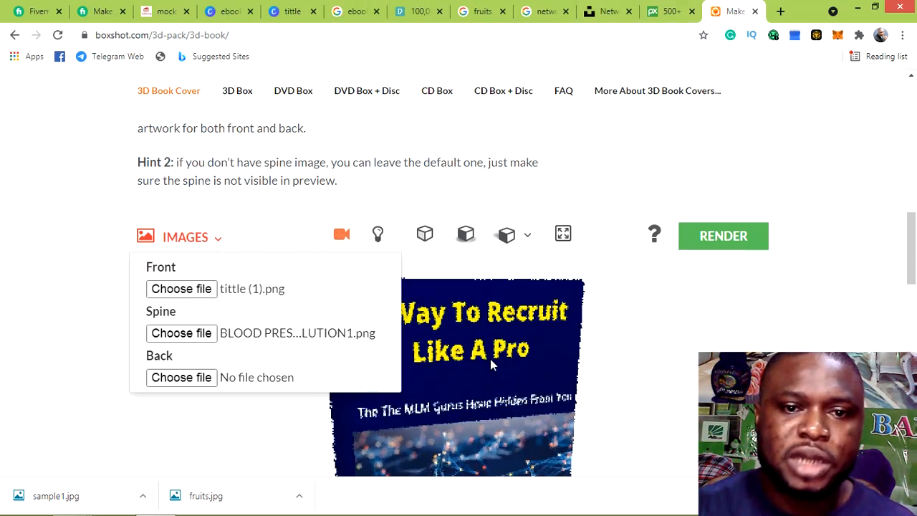
left_click_drag(910, 258, 910, 280)
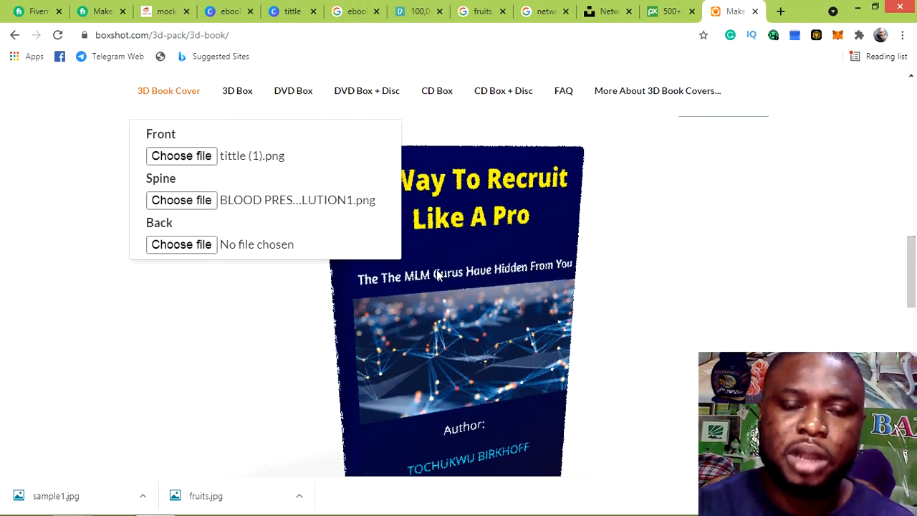
left_click(179, 246)
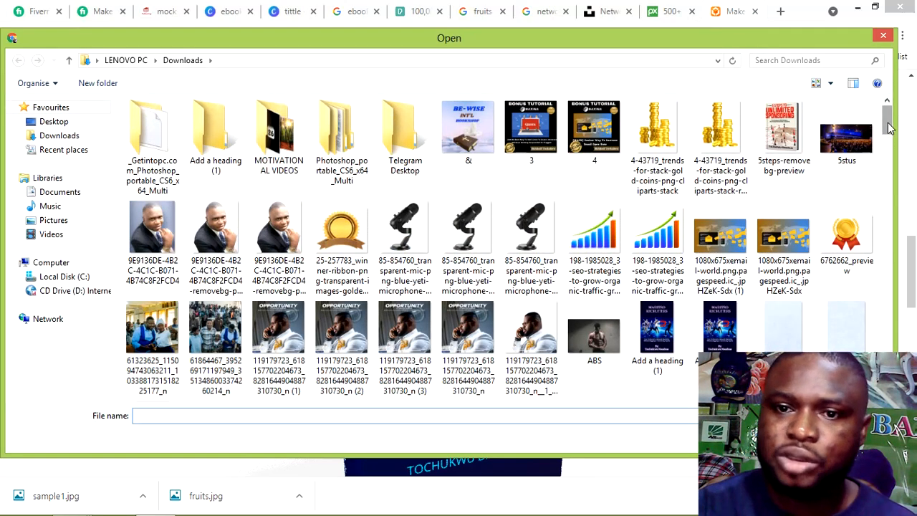
left_click_drag(887, 128, 890, 162)
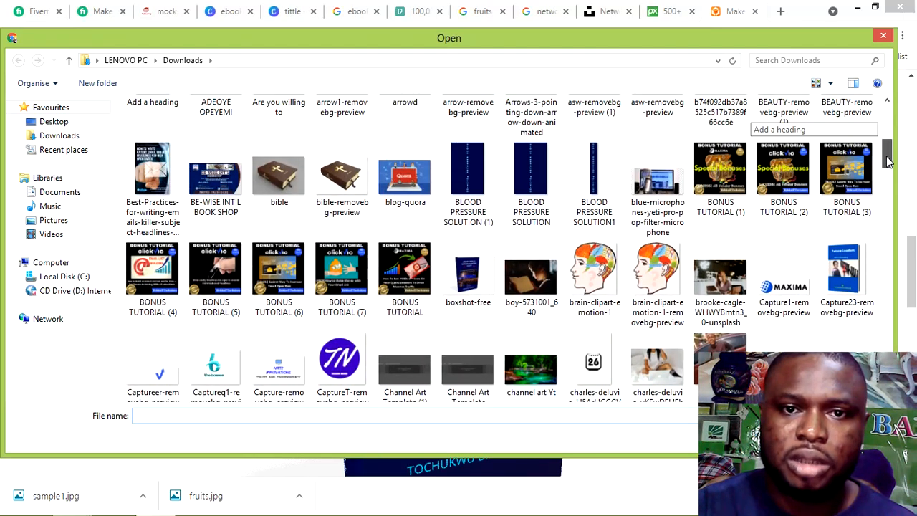
left_click(521, 181)
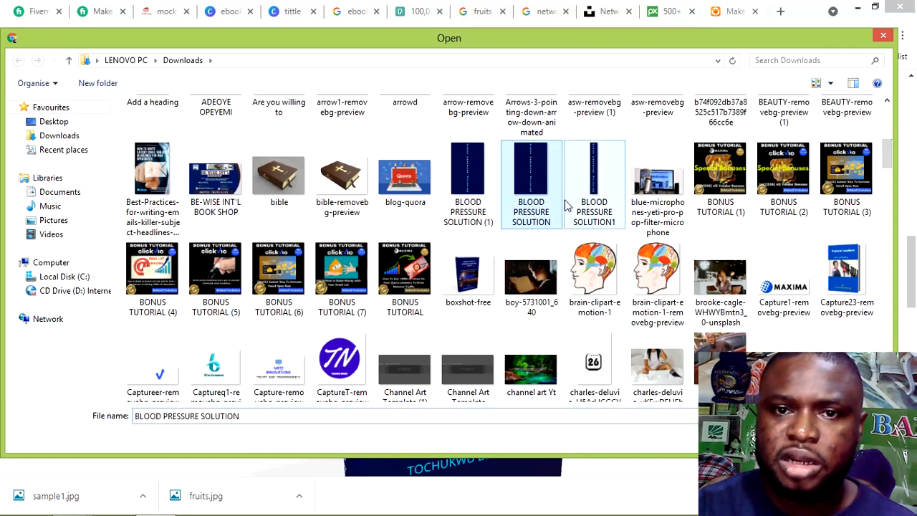
left_click(791, 439)
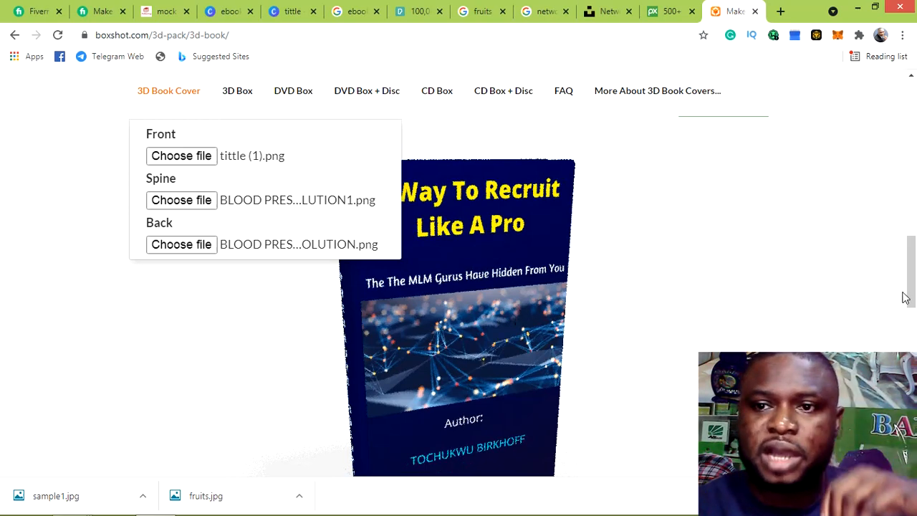
scroll(913, 290, "up", 2)
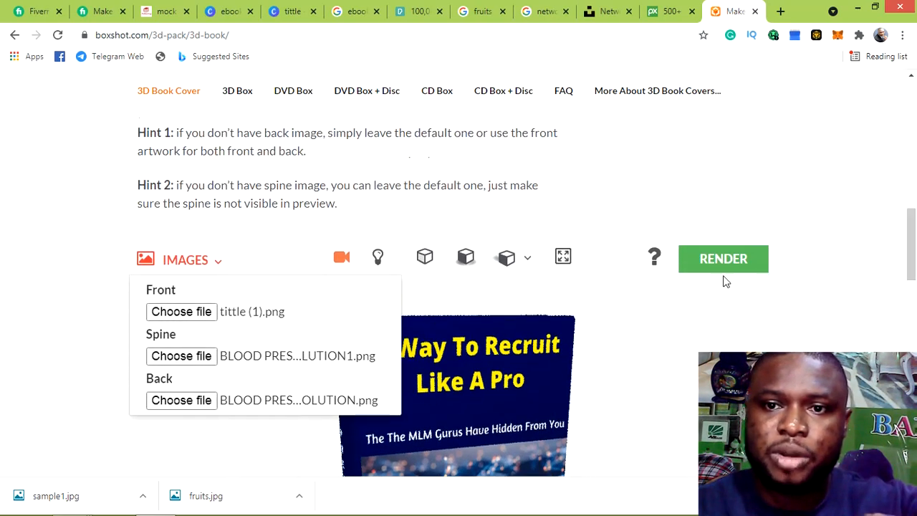
Start rendering the 3D book mockup and watch the progress bar
left_click(713, 267)
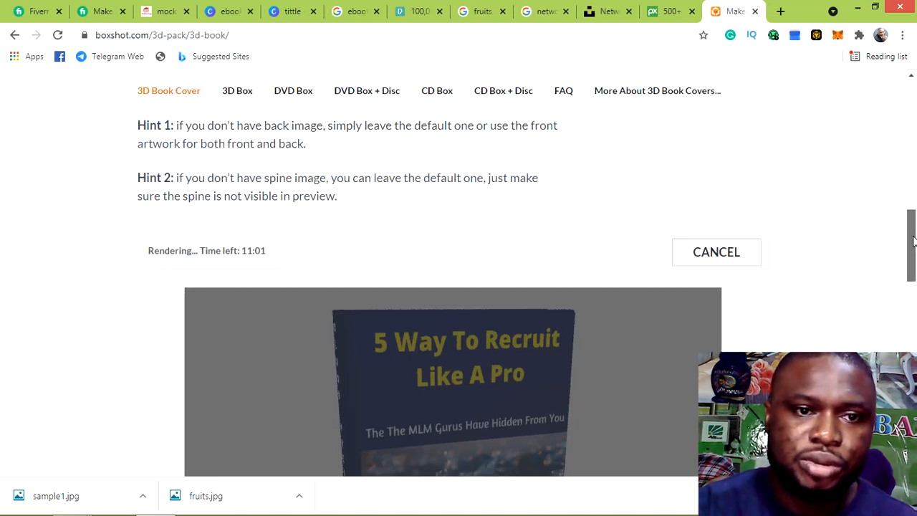
left_click_drag(913, 240, 913, 253)
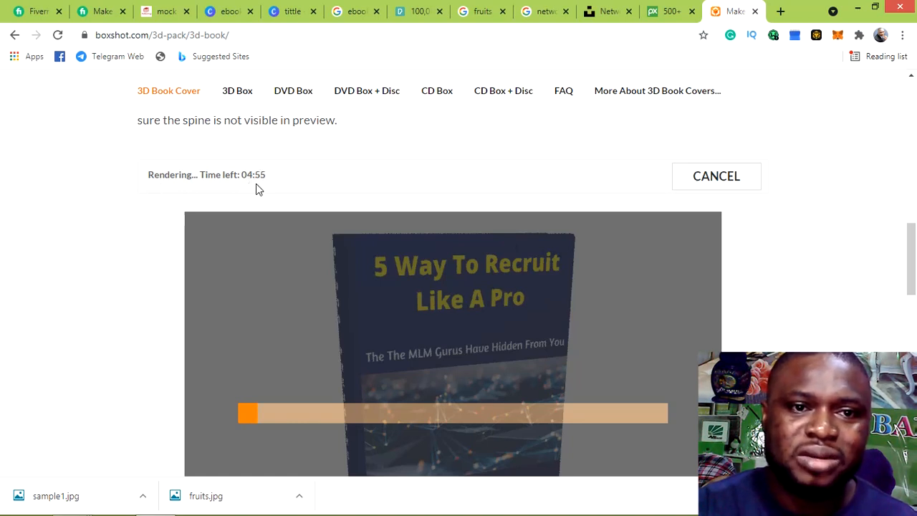
left_click_drag(910, 248, 914, 266)
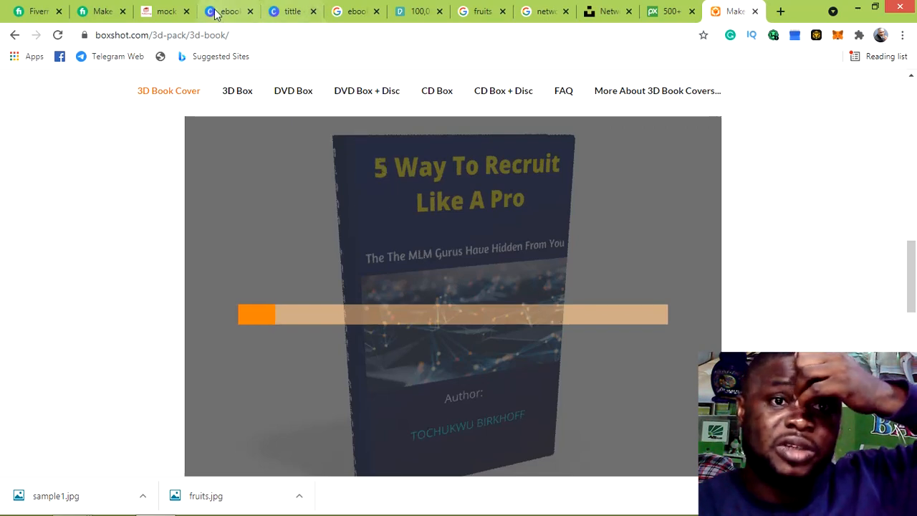
Review the Adazing mock-download page at Download Customization Step 2 of 3
left_click(157, 14)
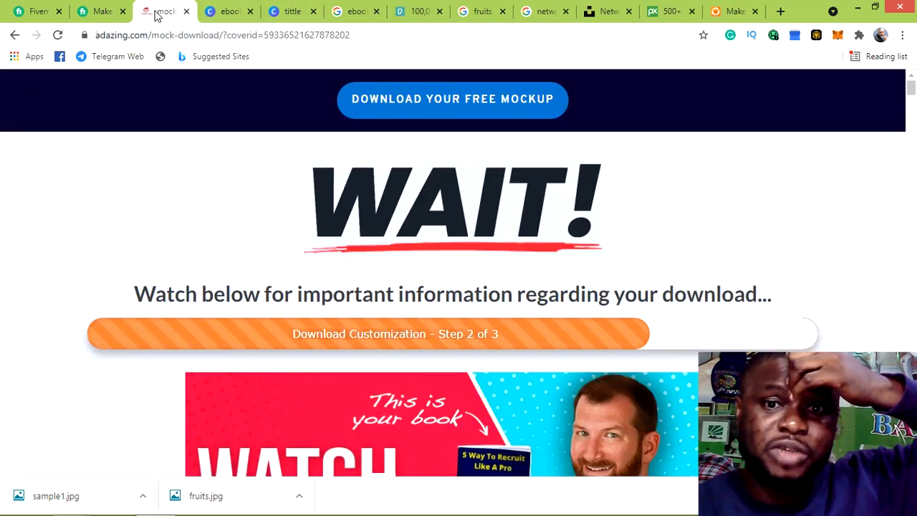
scroll(780, 335, "down", 3)
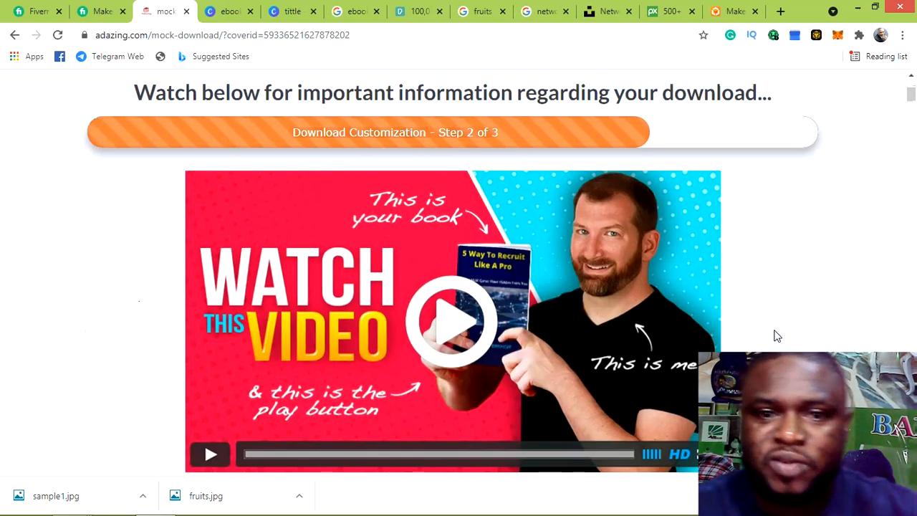
scroll(777, 335, "down", 5)
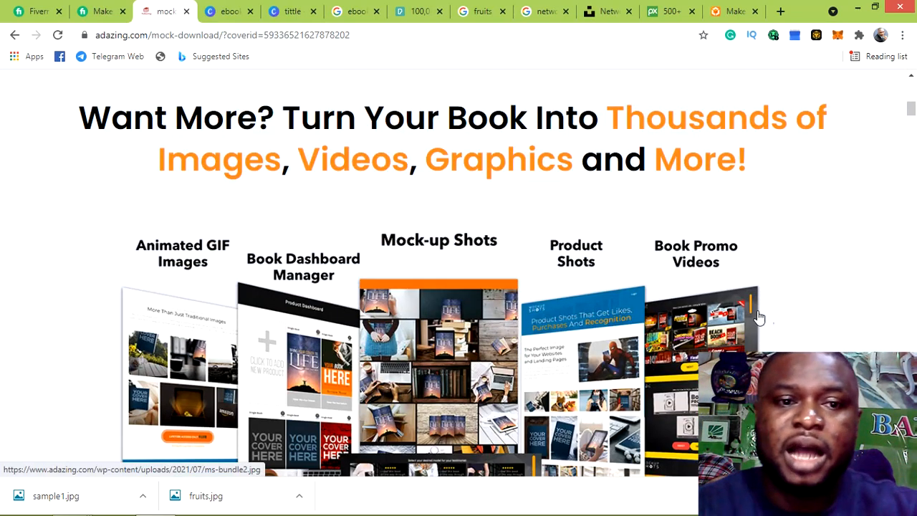
scroll(760, 316, "down", 1)
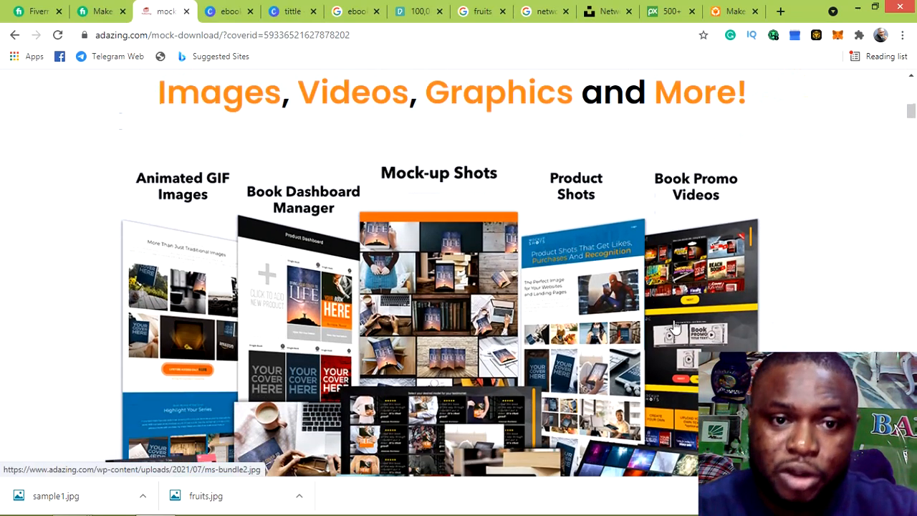
scroll(675, 324, "up", 3)
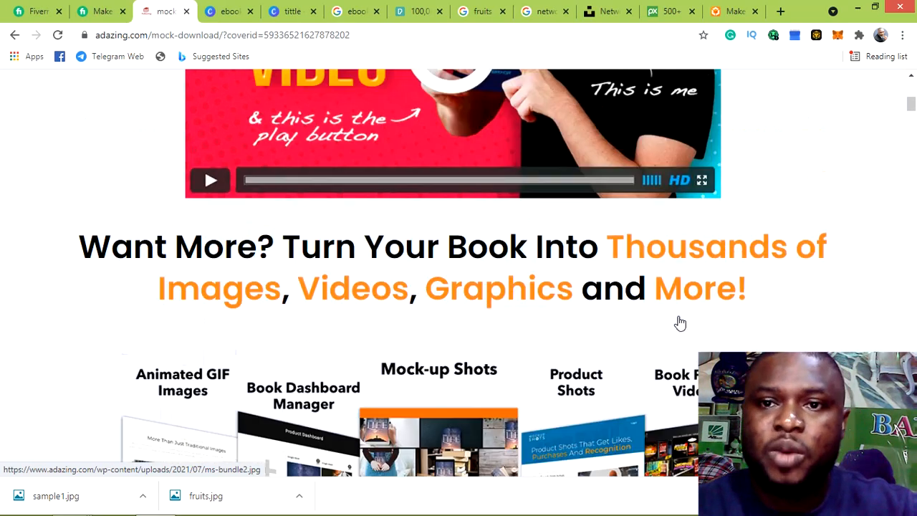
scroll(708, 328, "up", 3)
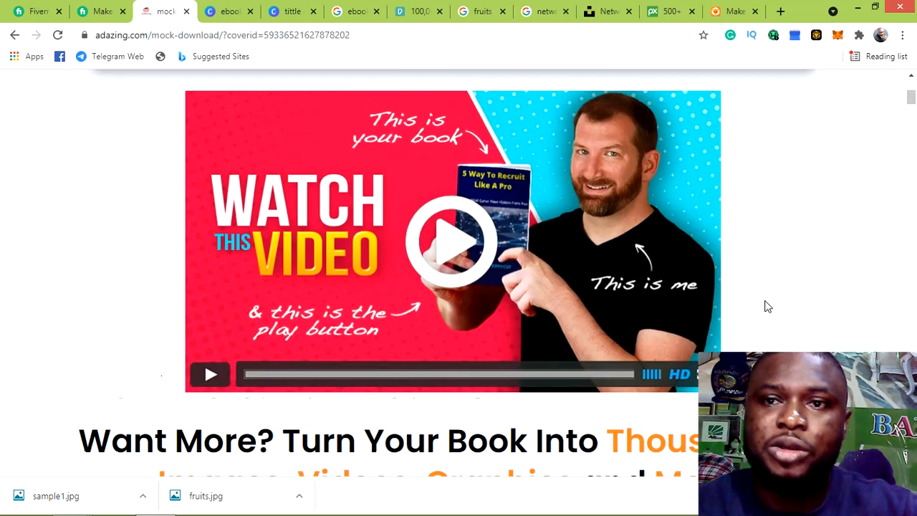
scroll(768, 307, "up", 1)
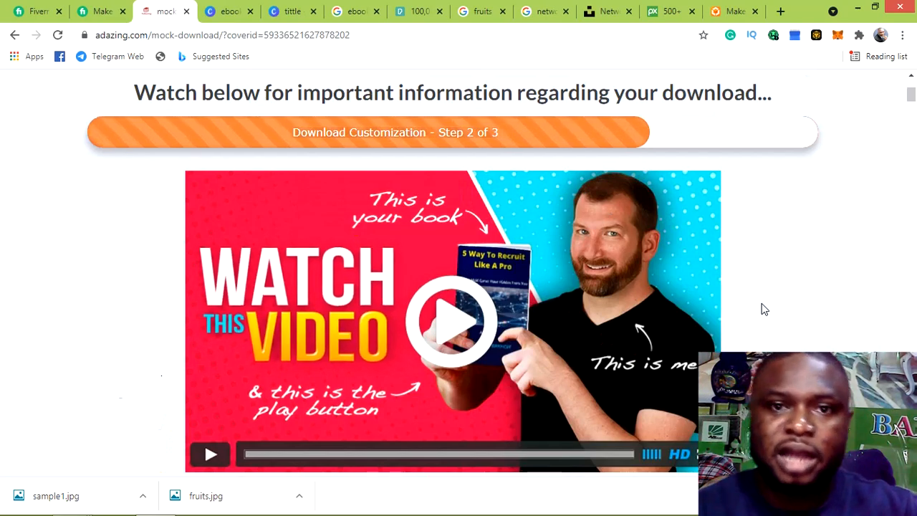
scroll(738, 293, "down", 2)
scroll(735, 295, "down", 10)
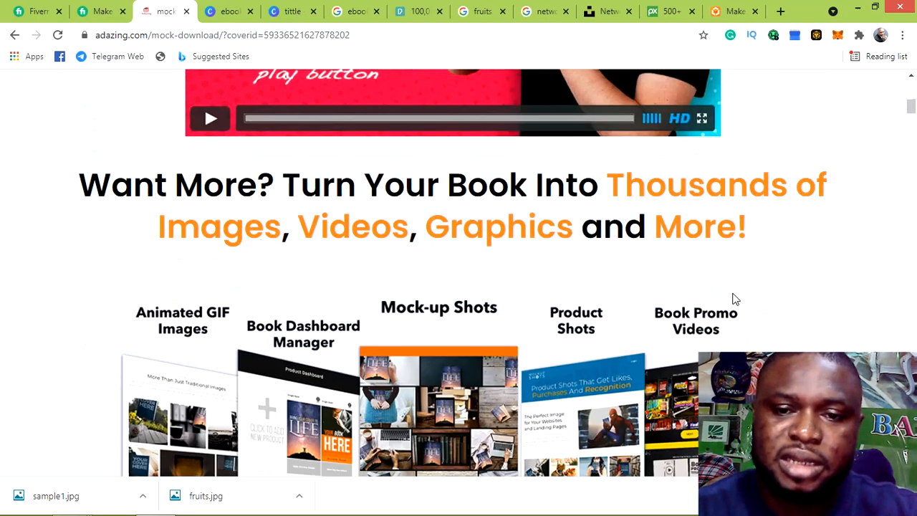
scroll(736, 302, "down", 2)
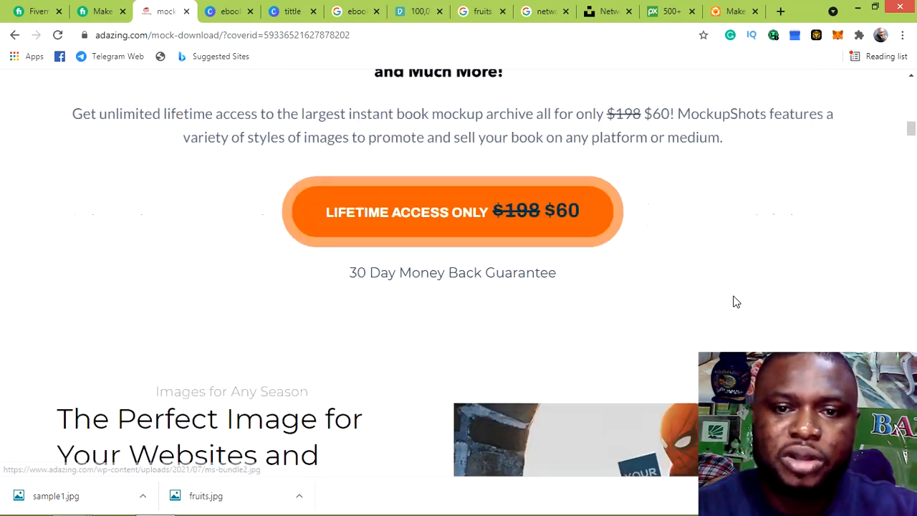
scroll(736, 301, "down", 2)
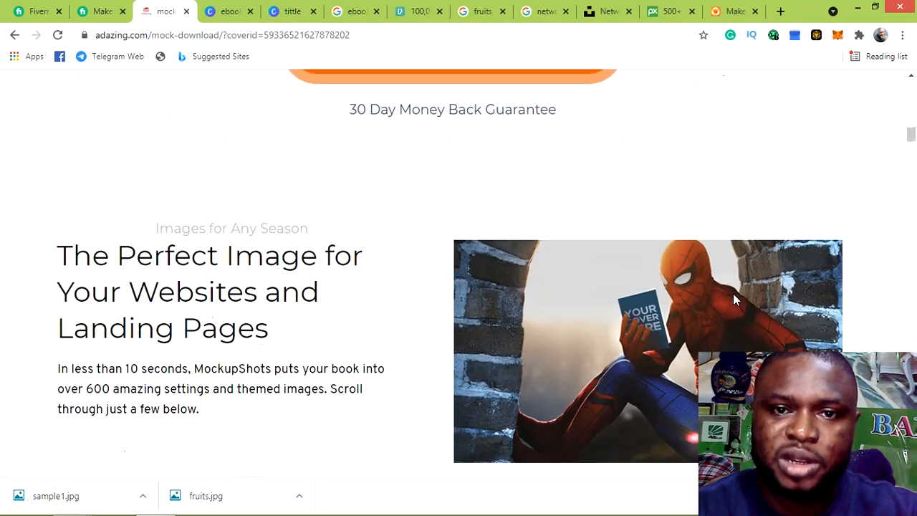
scroll(733, 293, "down", 1)
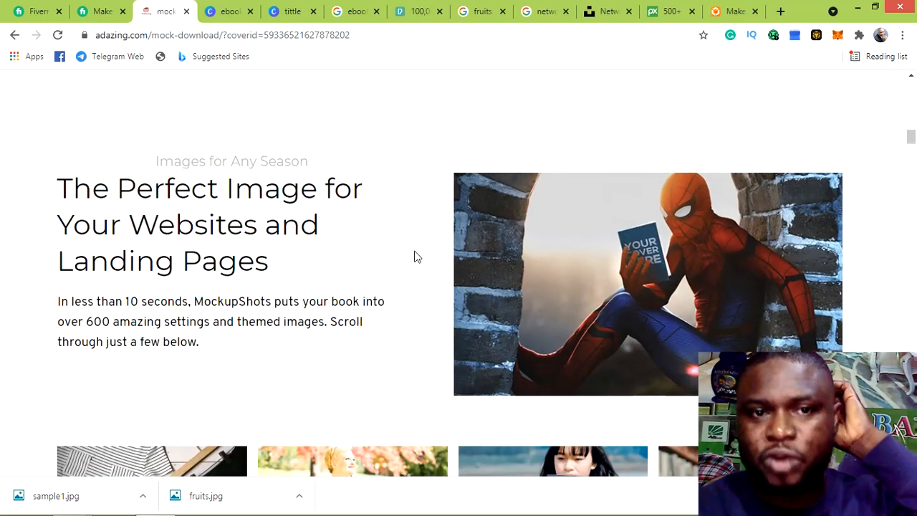
scroll(416, 256, "down", 2)
scroll(416, 255, "down", 3)
scroll(415, 256, "down", 3)
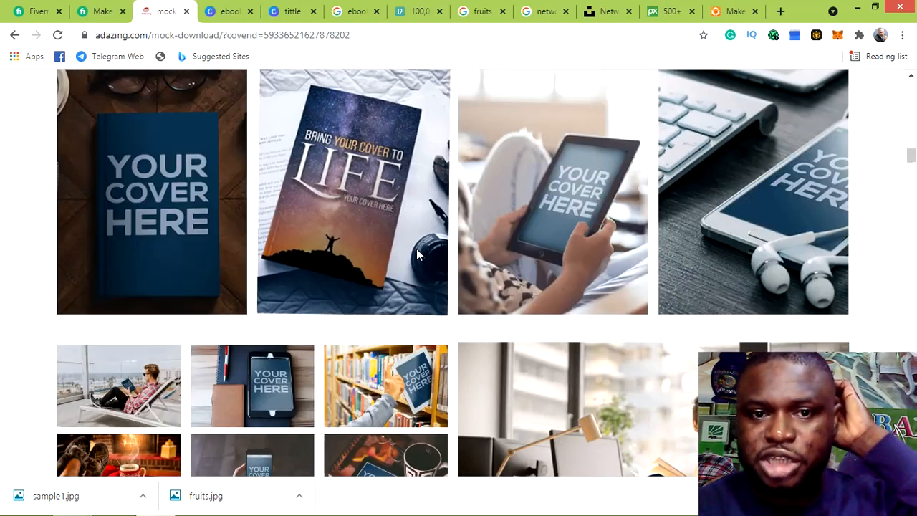
scroll(418, 255, "down", 6)
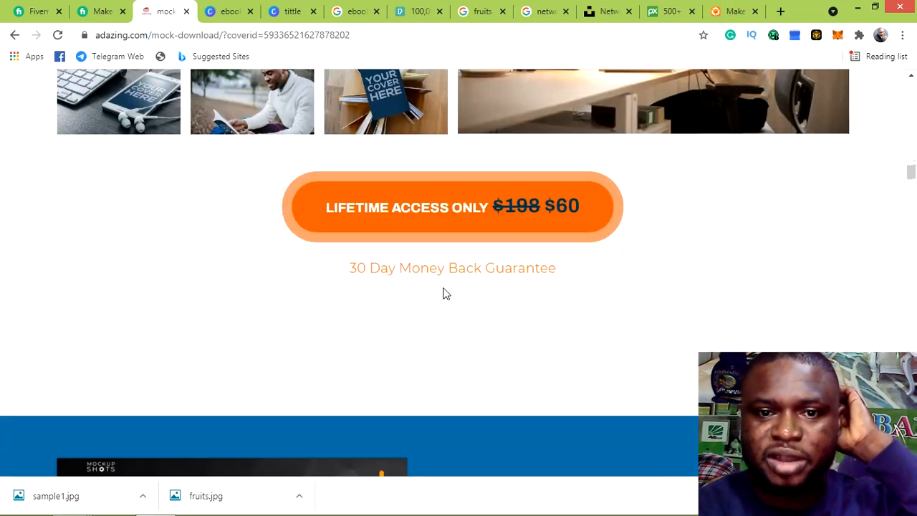
scroll(458, 293, "down", 2)
scroll(461, 288, "up", 12)
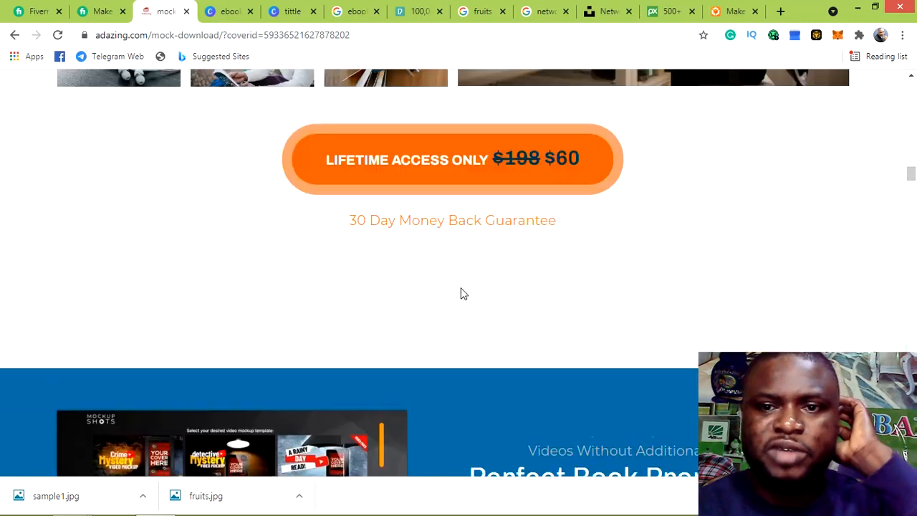
scroll(462, 285, "up", 10)
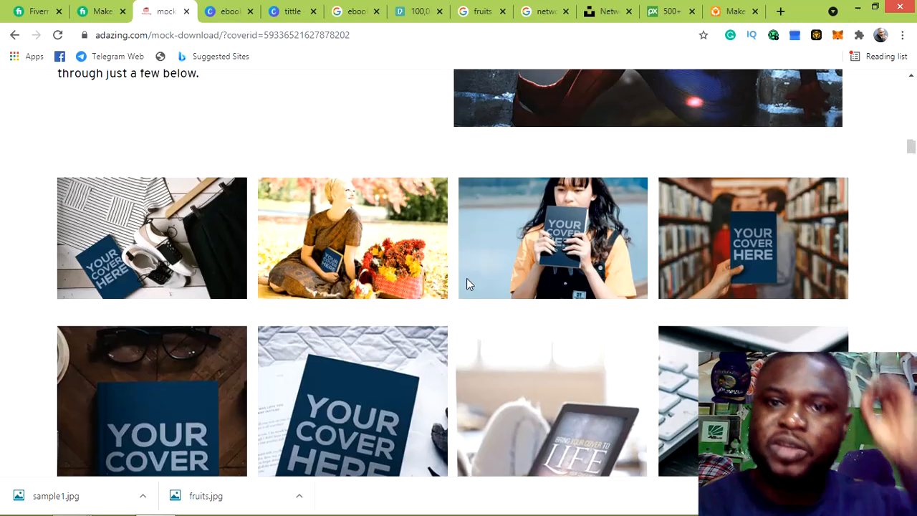
scroll(754, 223, "down", 10)
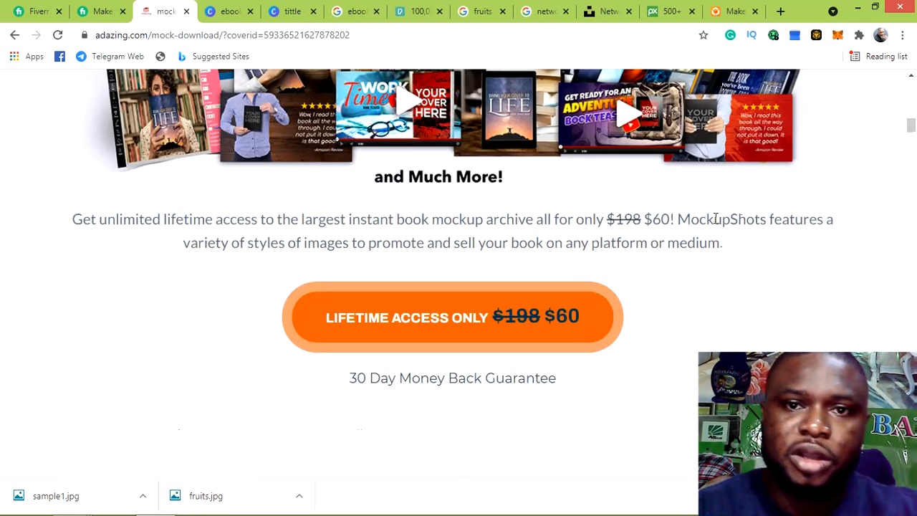
scroll(271, 262, "up", 2)
scroll(547, 209, "up", 10)
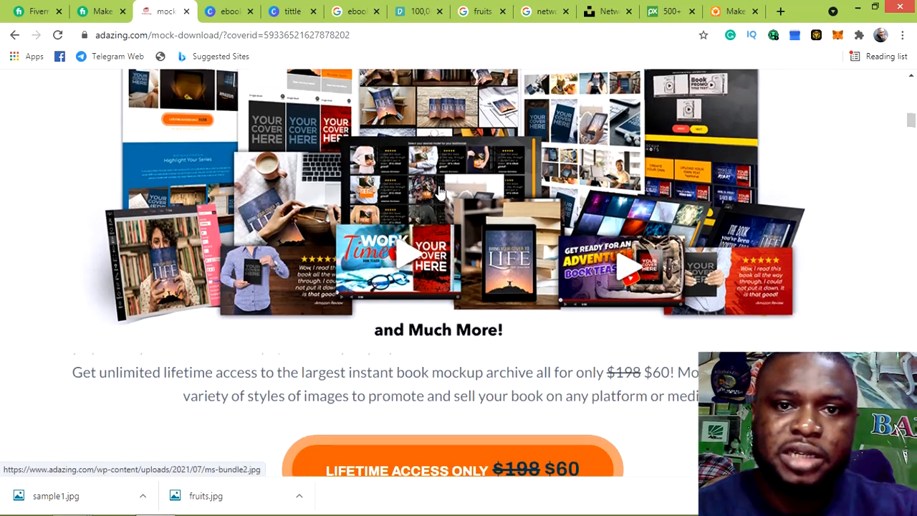
scroll(547, 209, "up", 5)
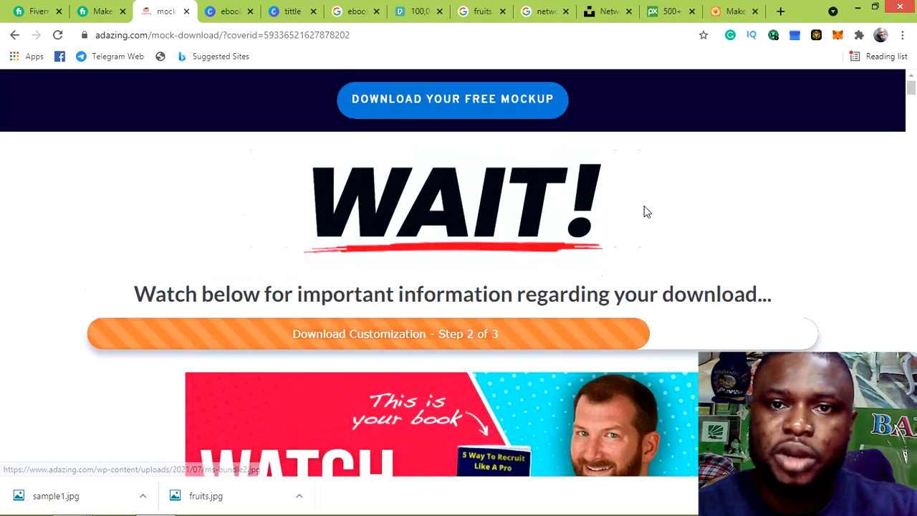
Download the free 3D mockup and view it full-screen in Windows Photos
left_click(440, 107)
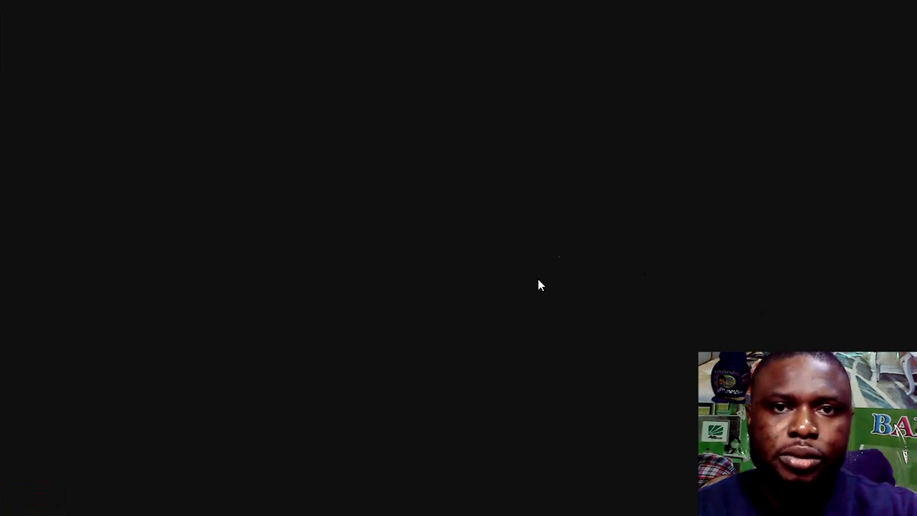
mouse_move(1, 514)
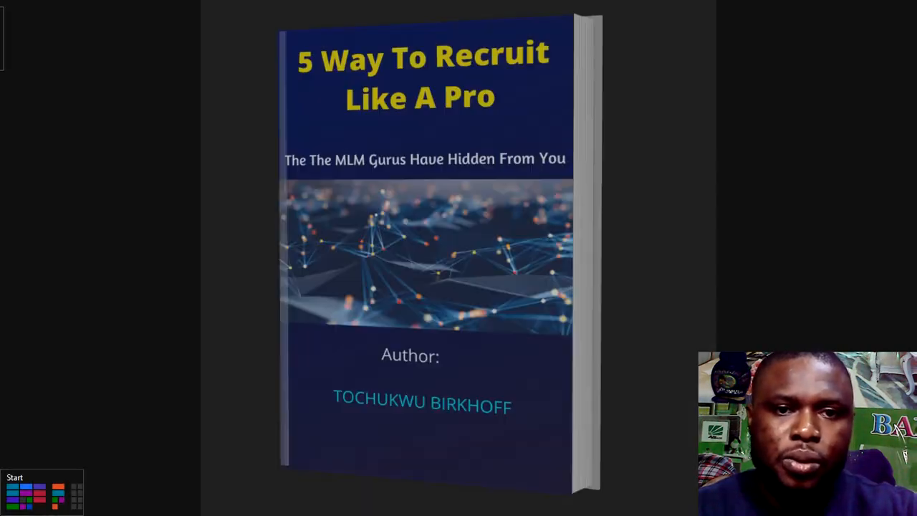
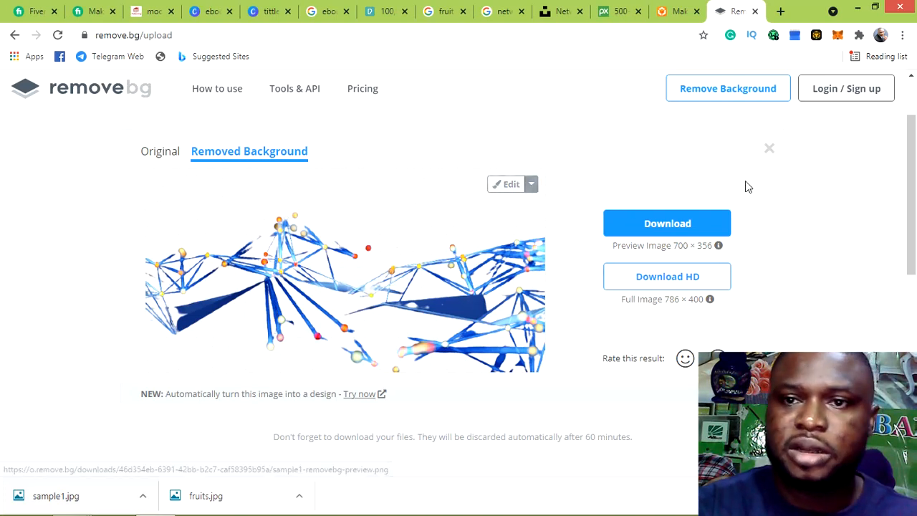
left_click(770, 153)
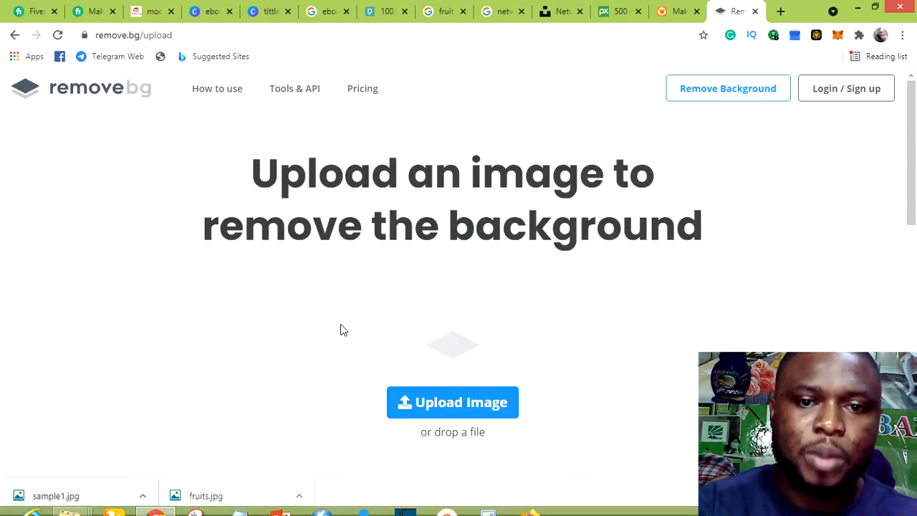
left_click(470, 414)
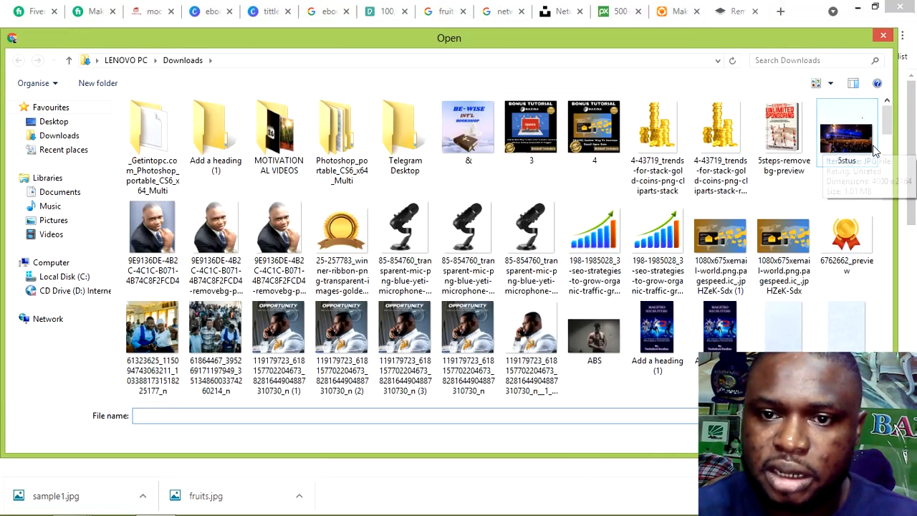
left_click_drag(887, 131, 886, 201)
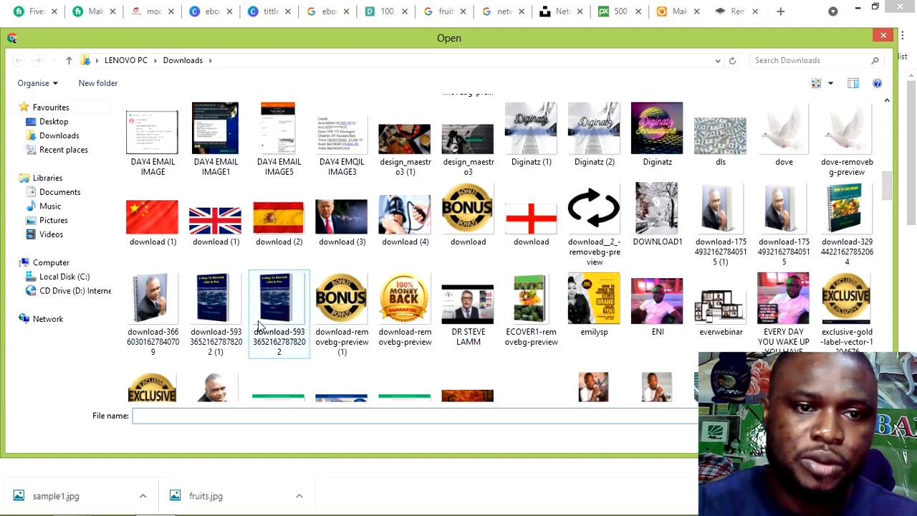
left_click(280, 315)
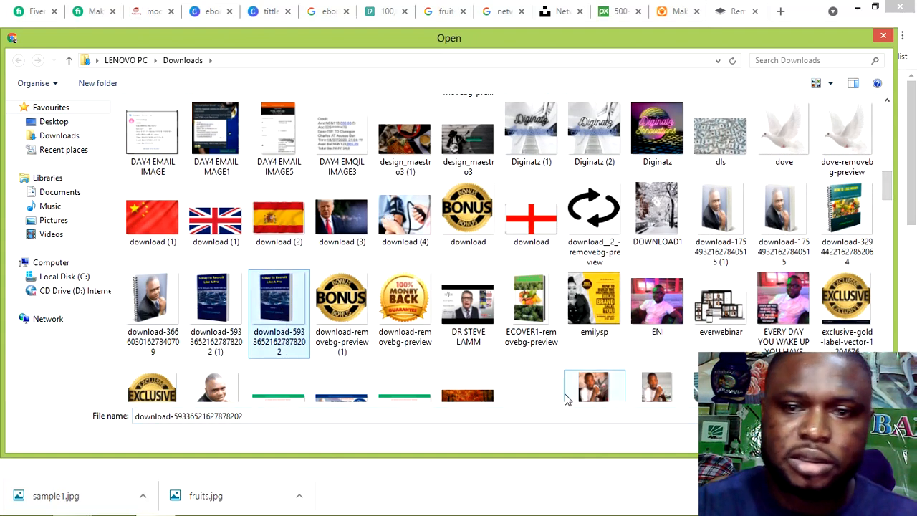
left_click(787, 439)
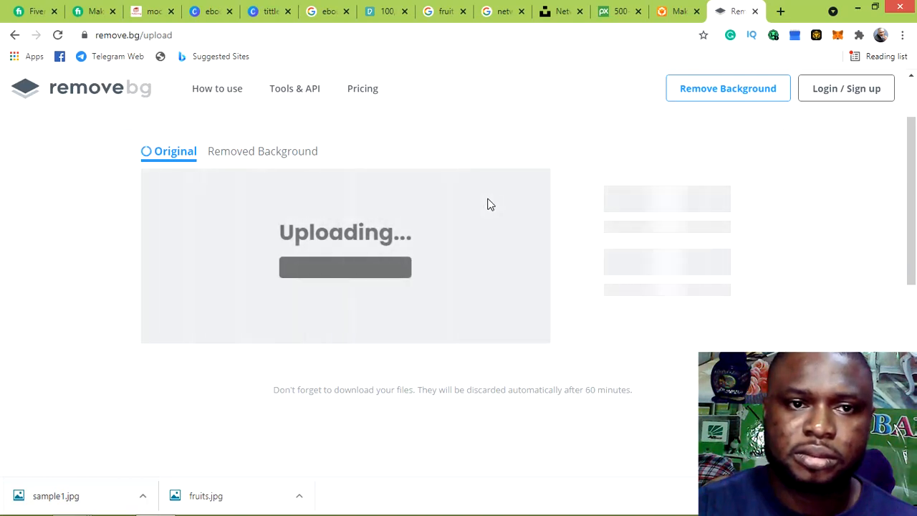
Open the processed book mockup to view it without its grey background
scroll(489, 203, "down", 2)
scroll(493, 205, "up", 2)
scroll(501, 208, "up", 2)
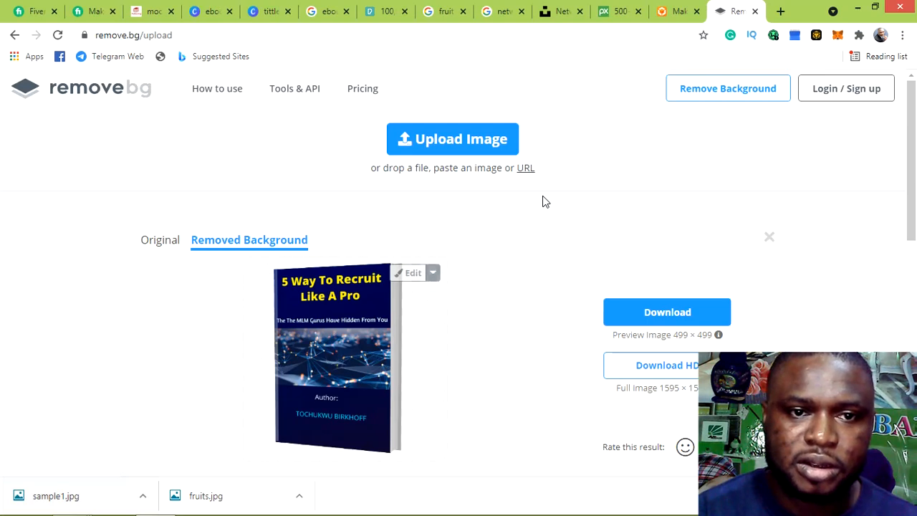
scroll(481, 268, "down", 1)
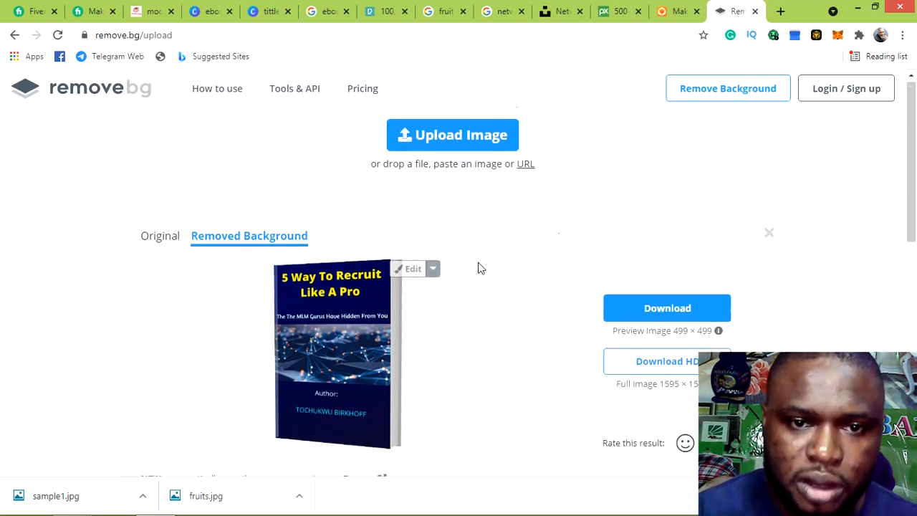
left_click(427, 290)
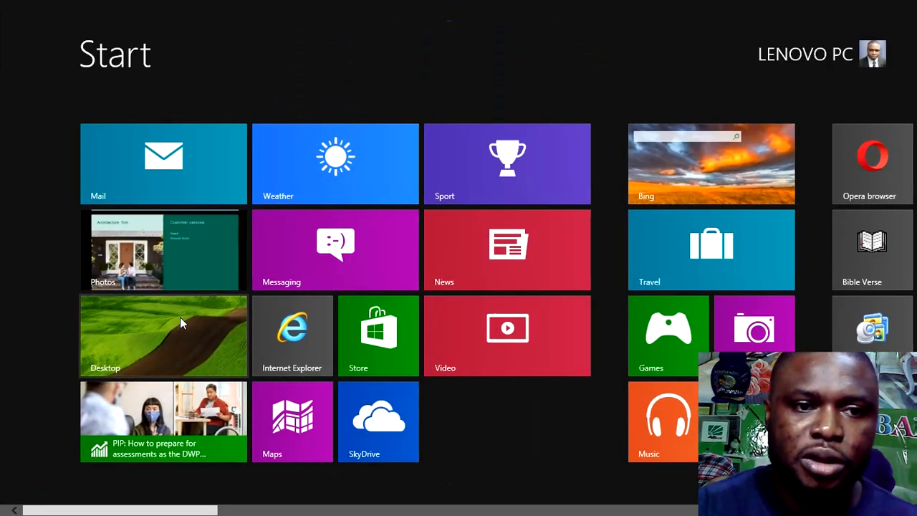
left_click(180, 317)
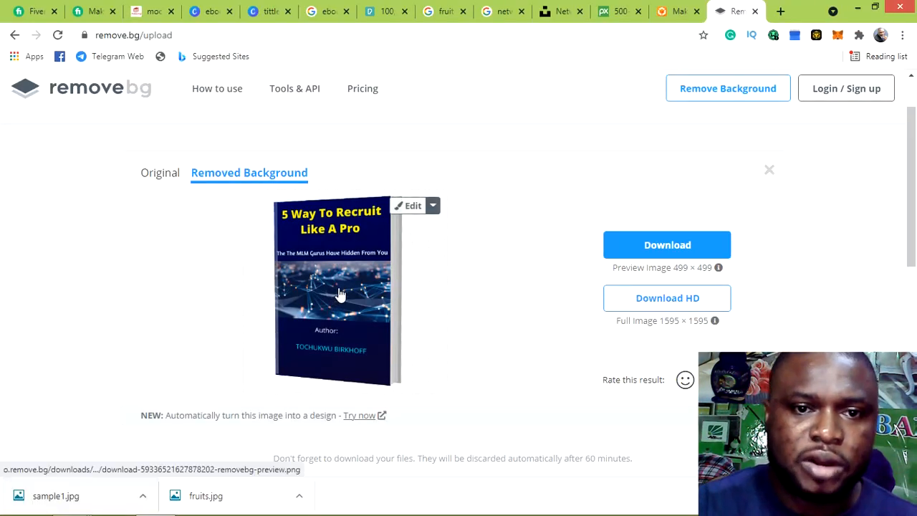
Compare the Original and Removed Background views, then download the background-free book image
left_click(159, 175)
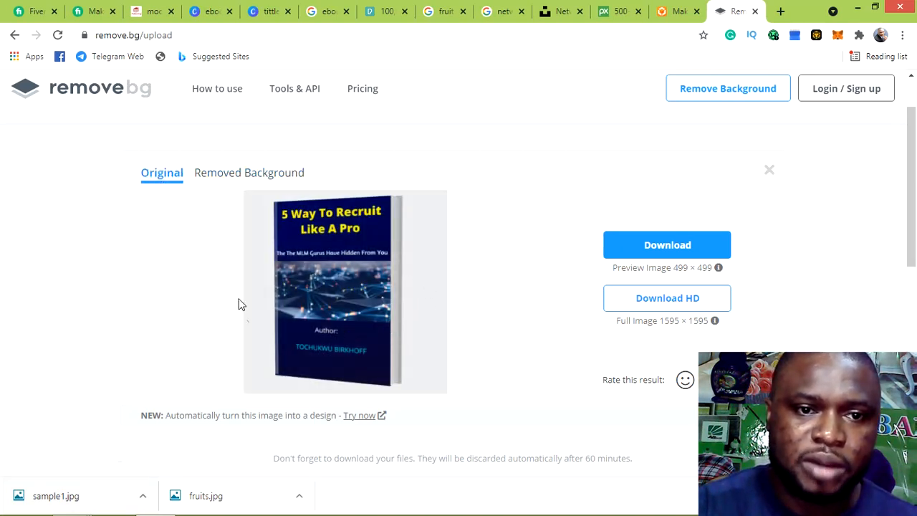
left_click(242, 181)
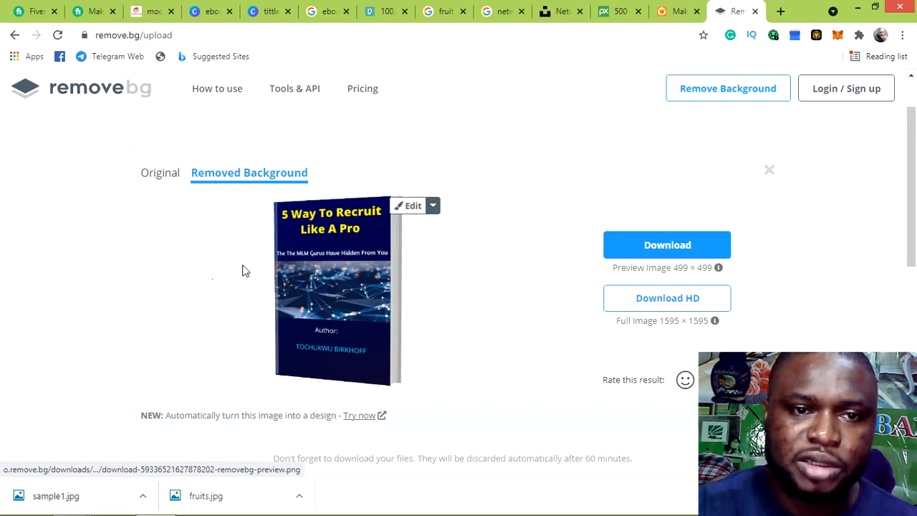
left_click(346, 278)
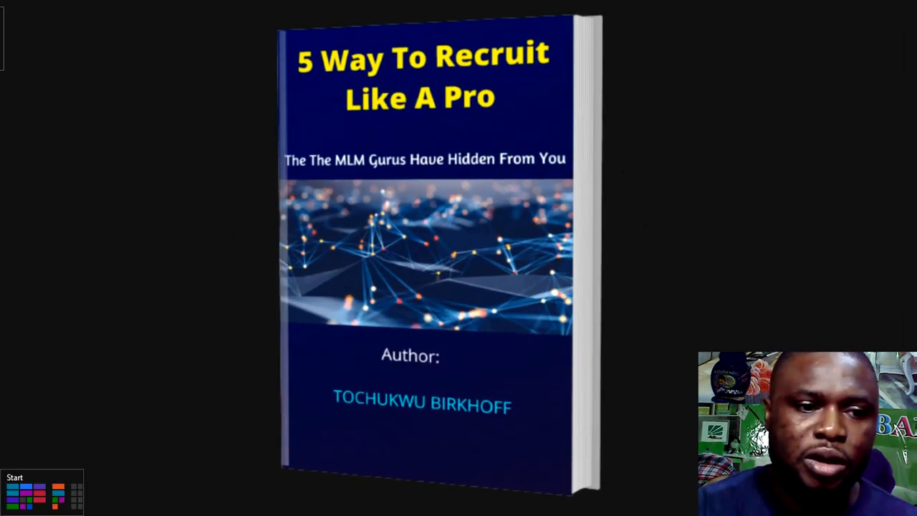
left_click(3, 512)
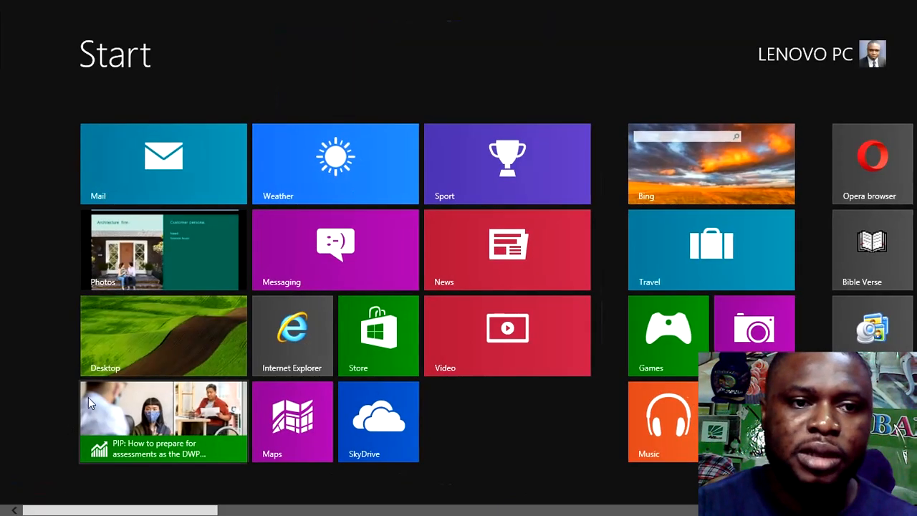
left_click(141, 337)
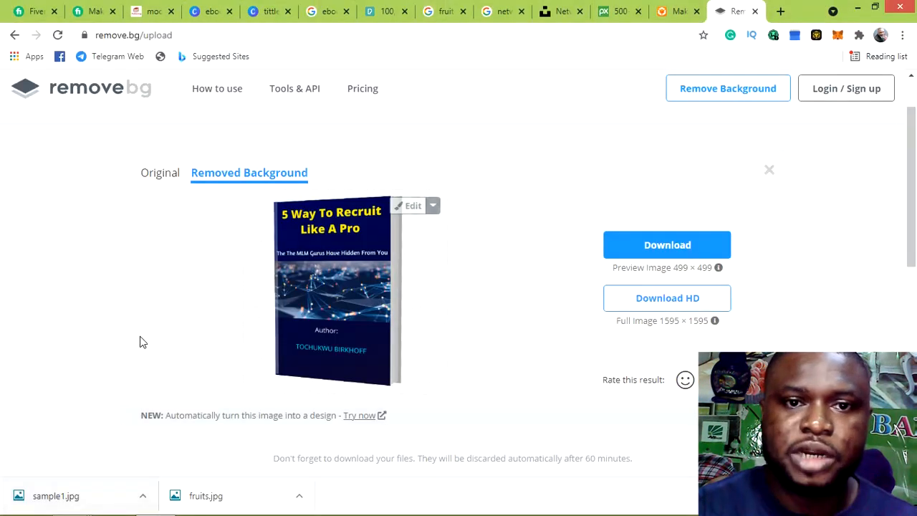